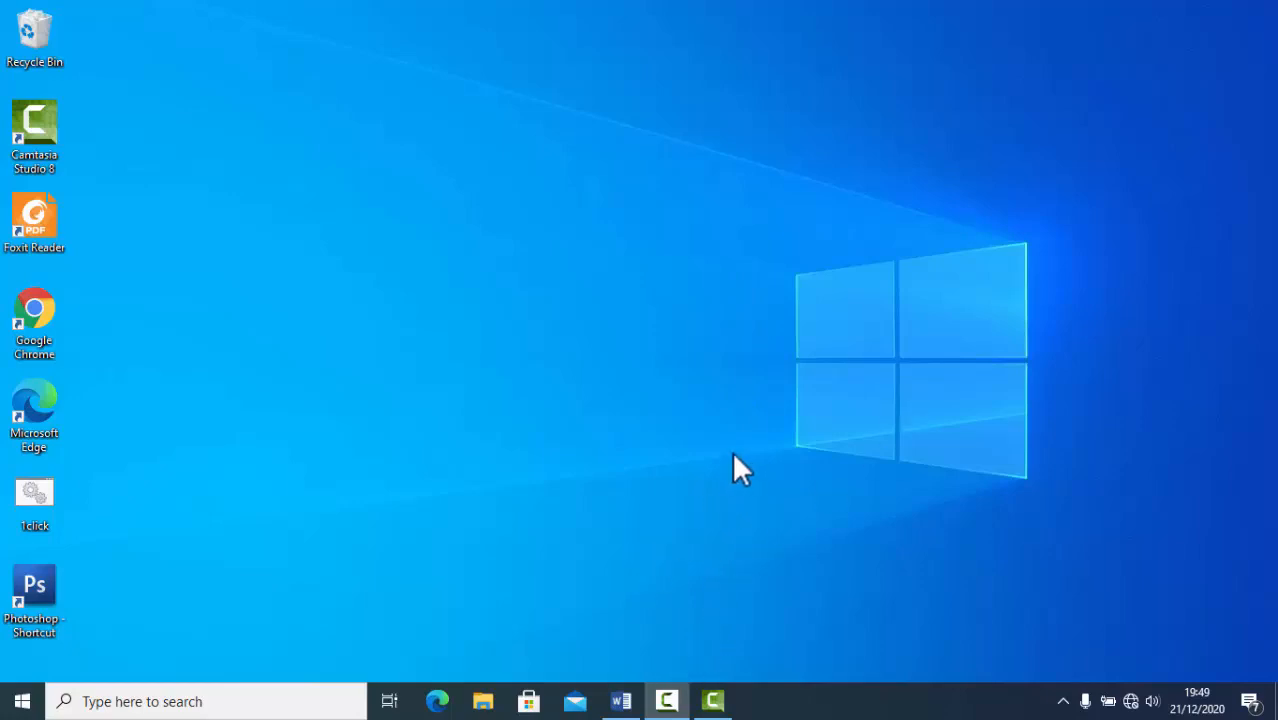
- Switch to the open blank document in Word
click(621, 701)
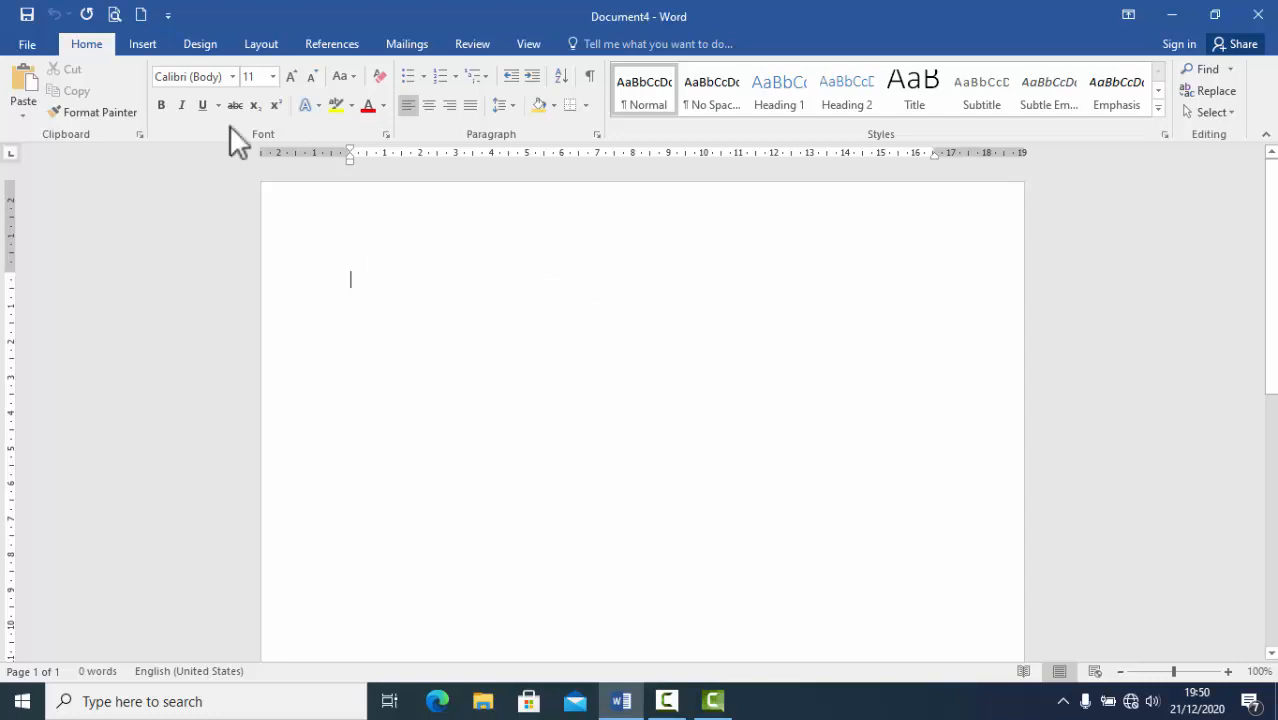
- Insert a table with three columns and five rows from the size grid, and put the cursor below it
click(143, 44)
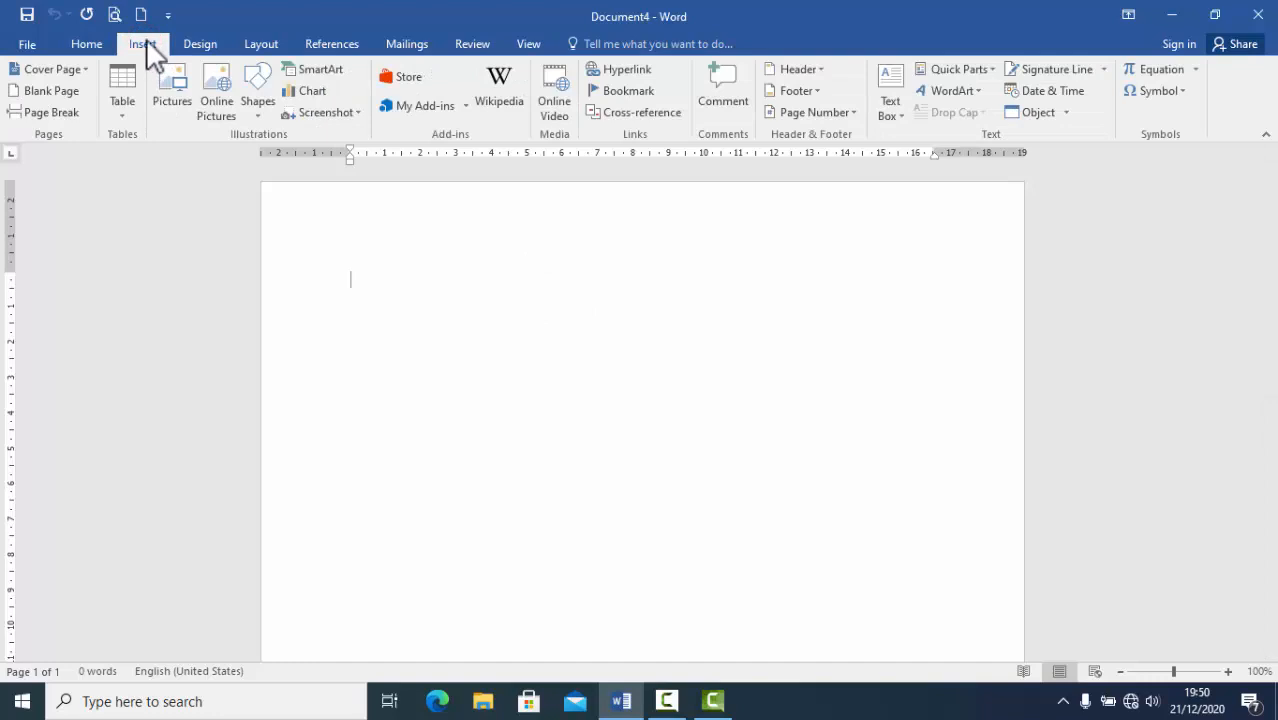
click(121, 114)
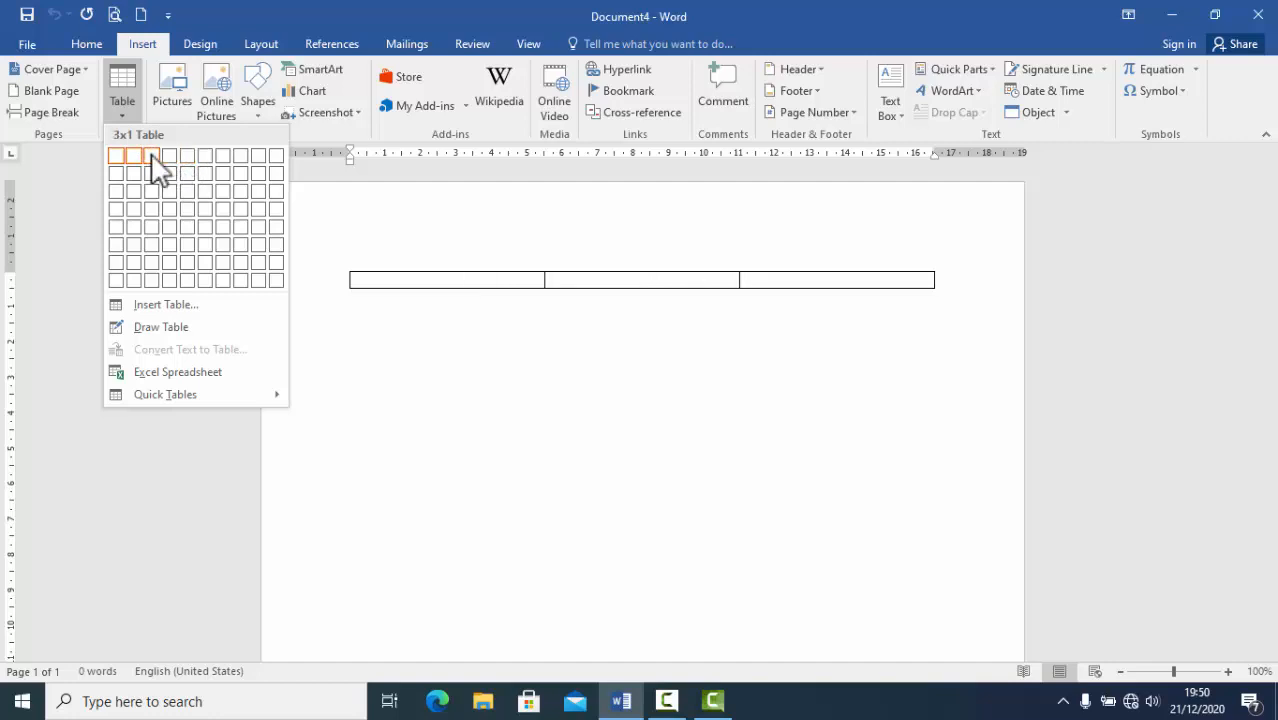
click(147, 229)
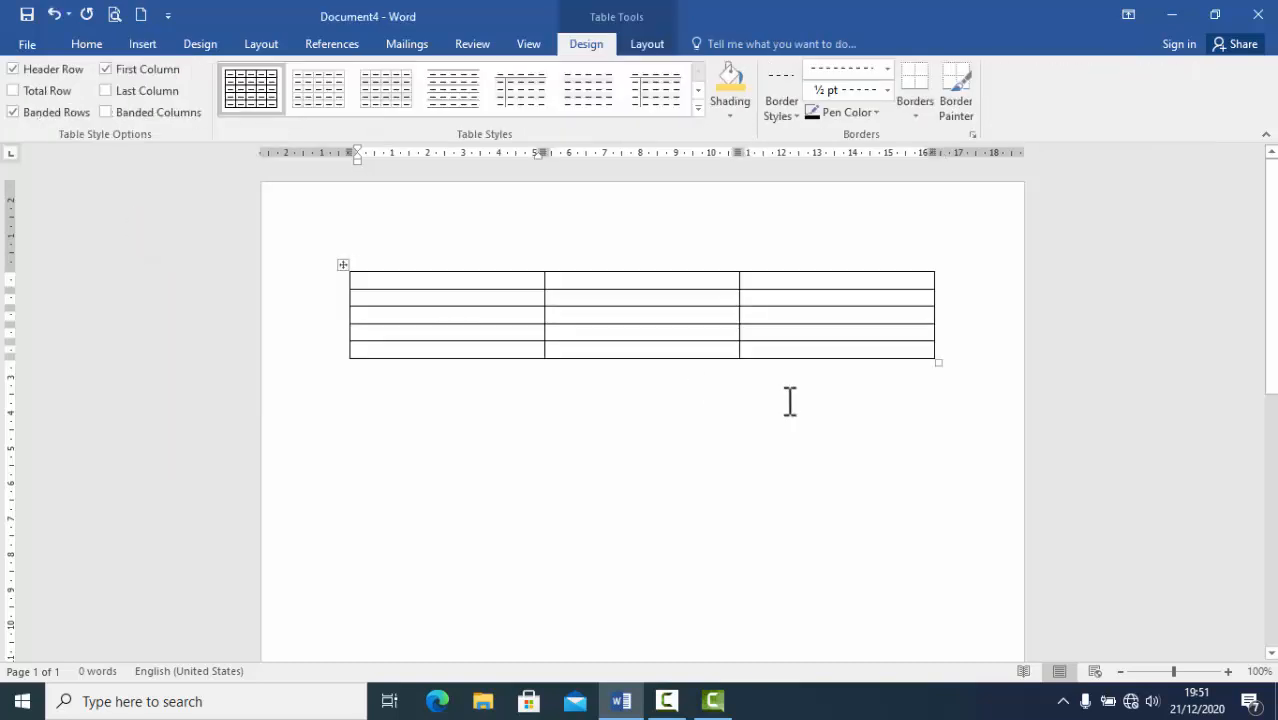
click(655, 420)
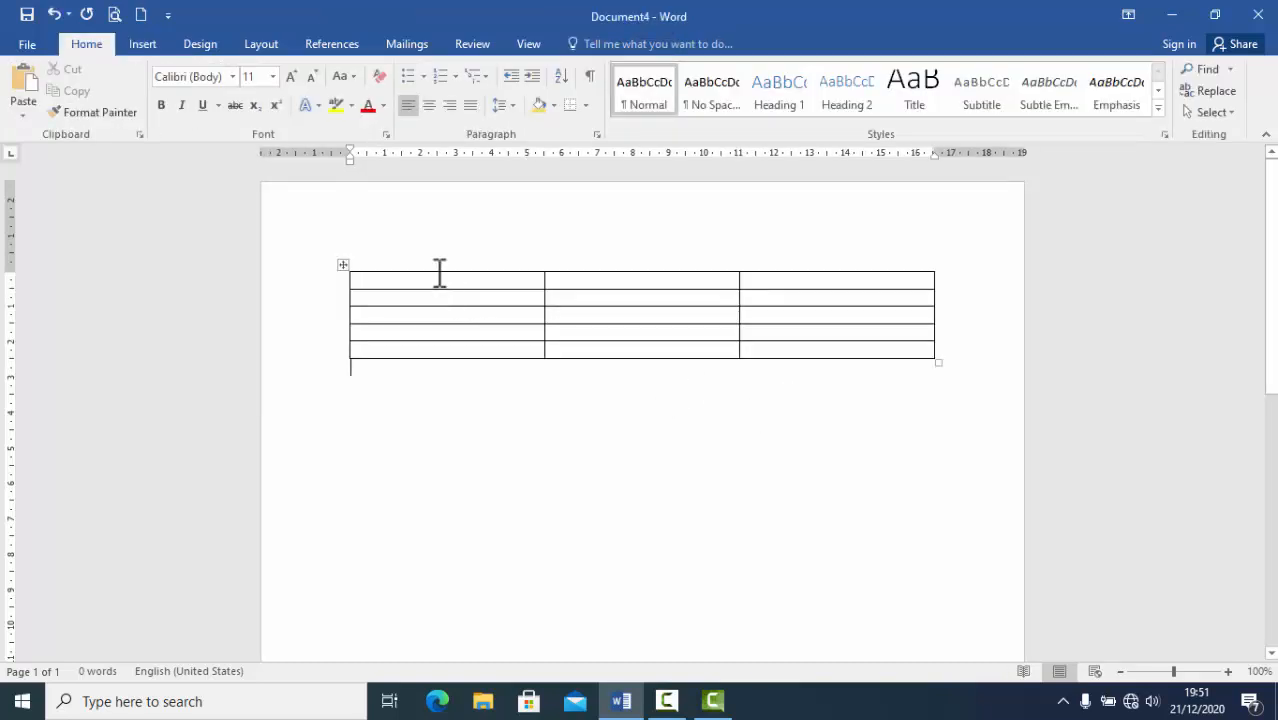
- Review the table size grid without inserting anything, and undo the insertion of the existing table
click(142, 46)
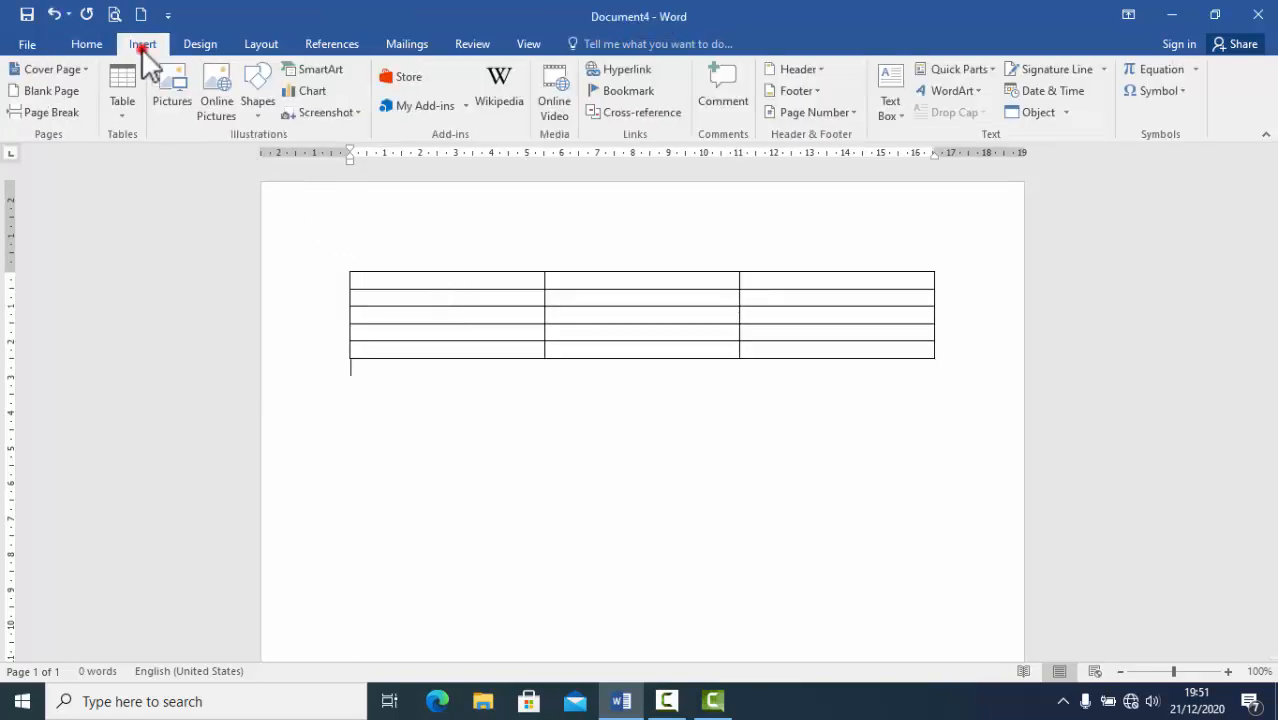
click(120, 116)
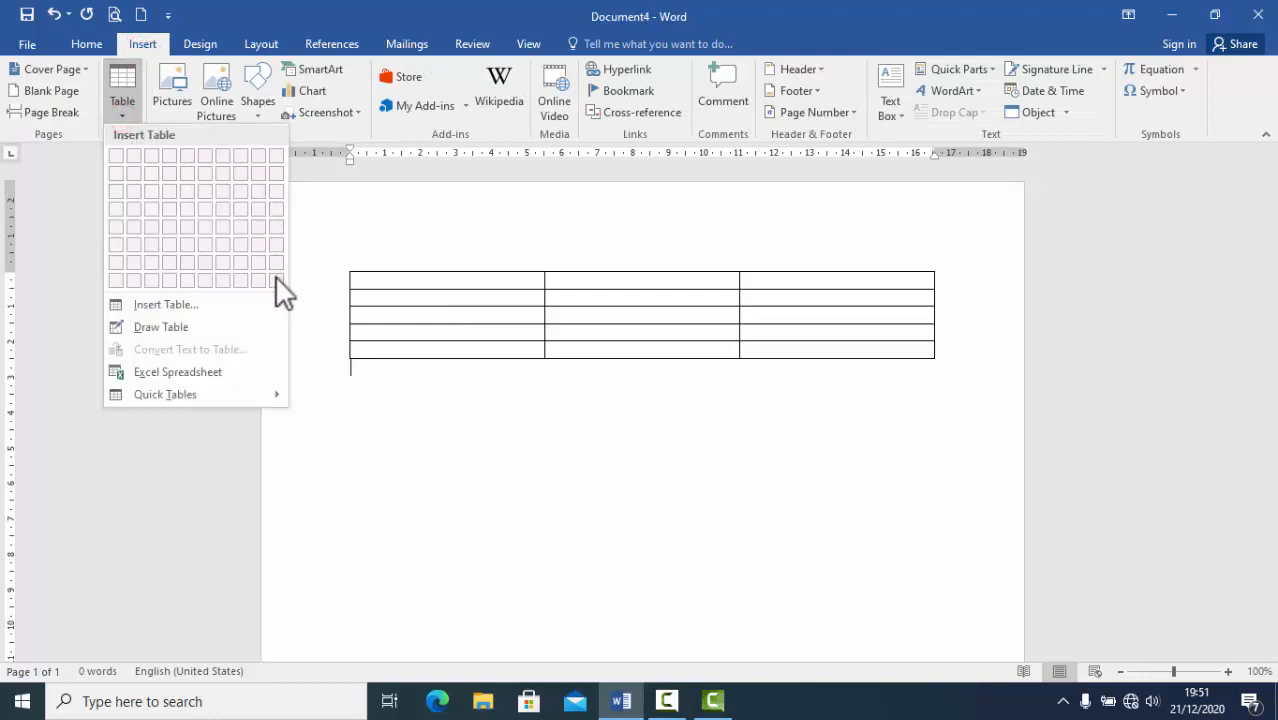
click(482, 292)
click(580, 460)
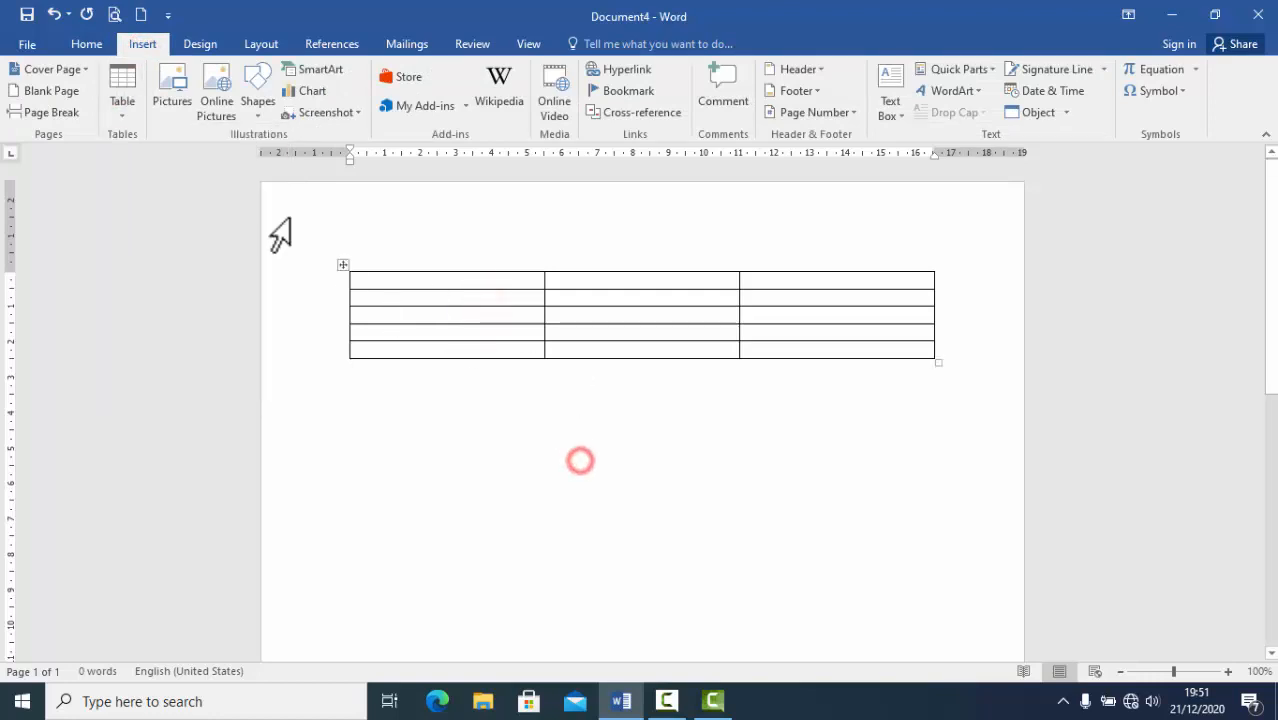
click(55, 14)
- Insert a table by specifying 3 columns and 5 rows with an automatic fixed column width
click(123, 112)
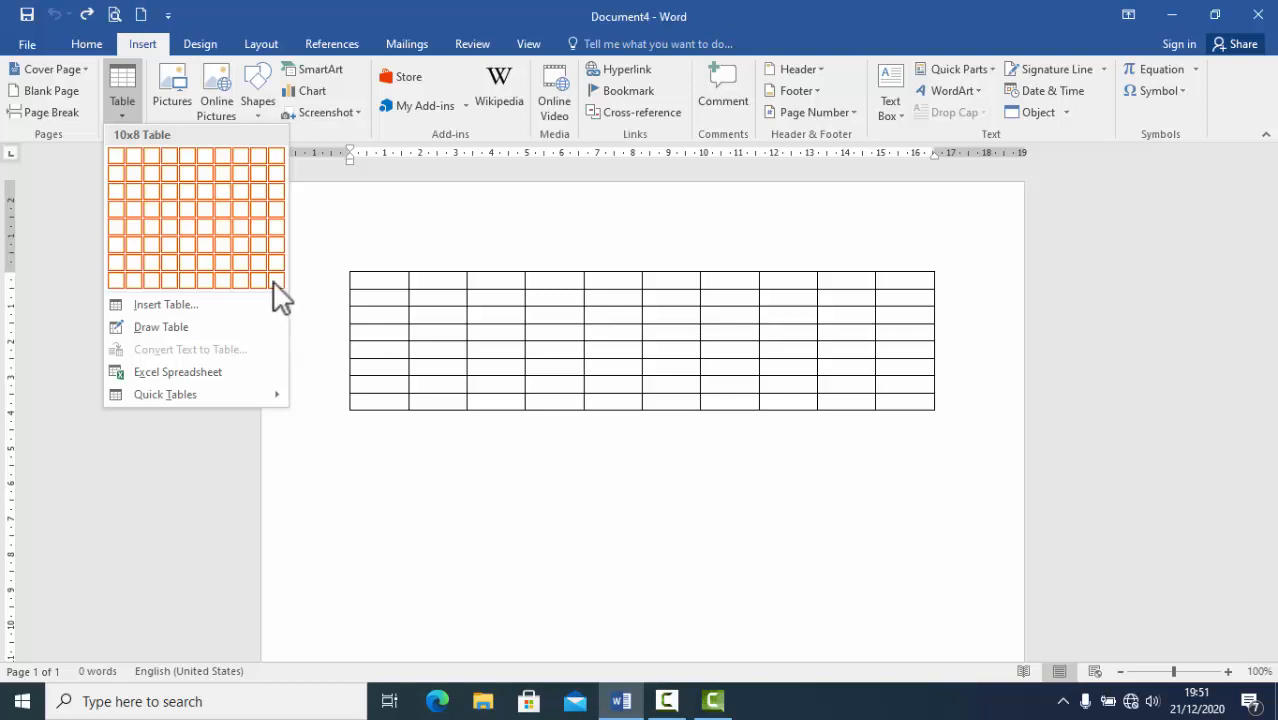
click(170, 305)
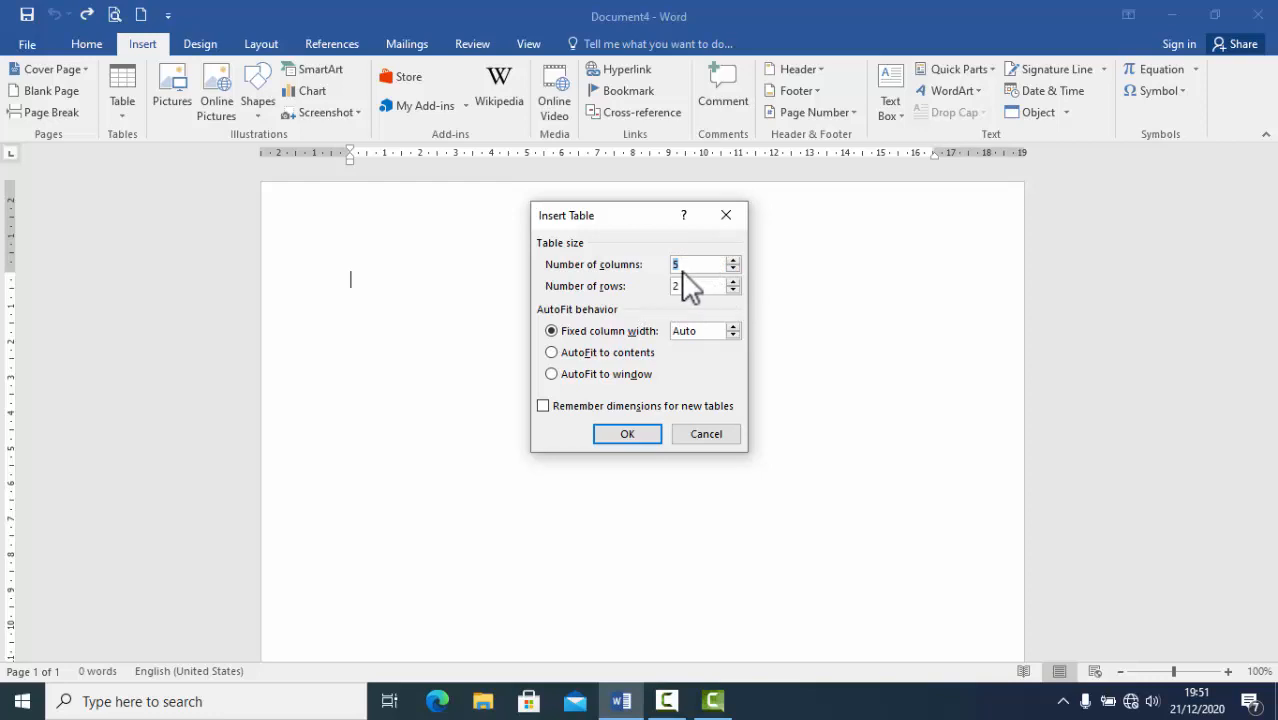
click(733, 262)
click(734, 281)
click(734, 281)
click(734, 281)
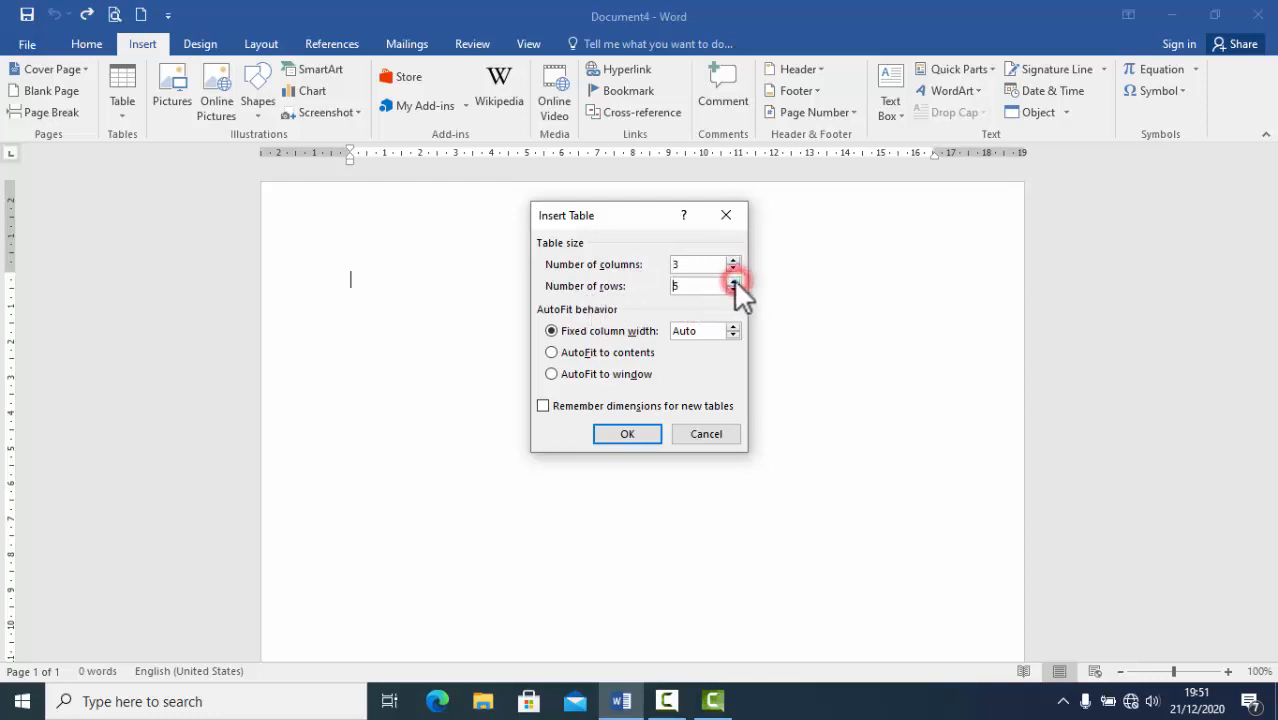
click(616, 434)
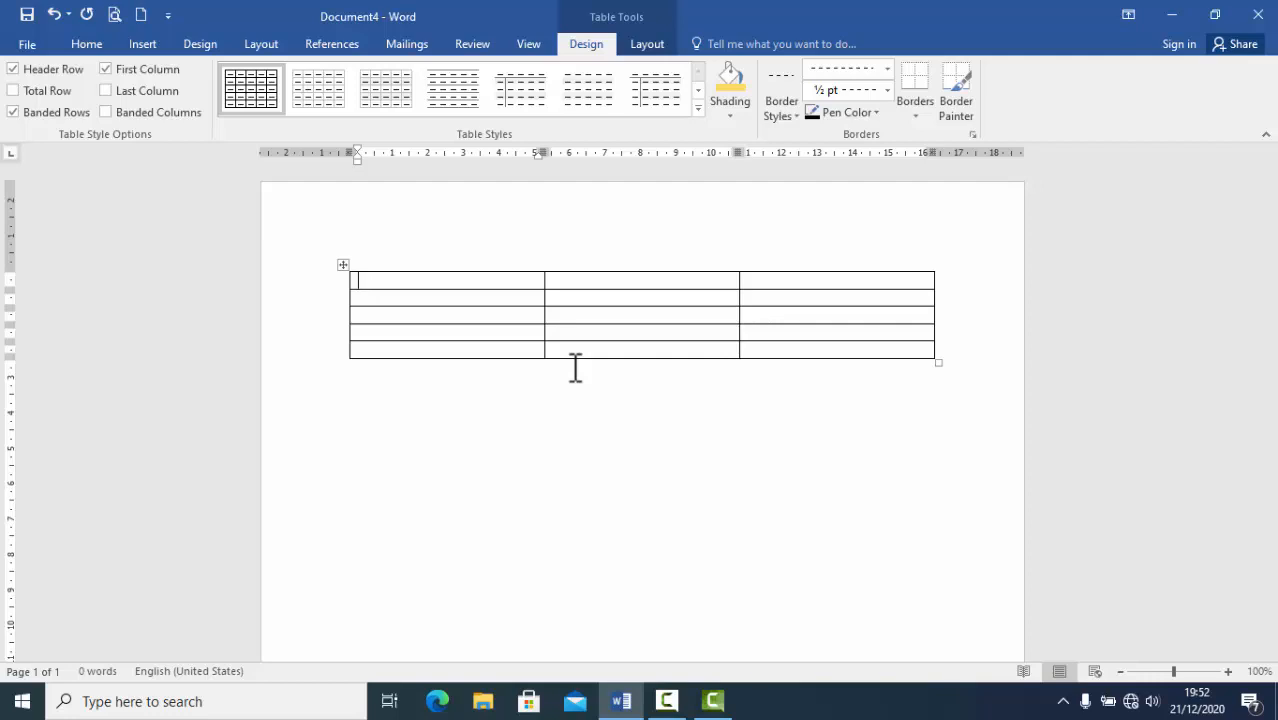
- Narrow the table's first column to about 1.24 cm by moving its boundary with the second column
click(652, 44)
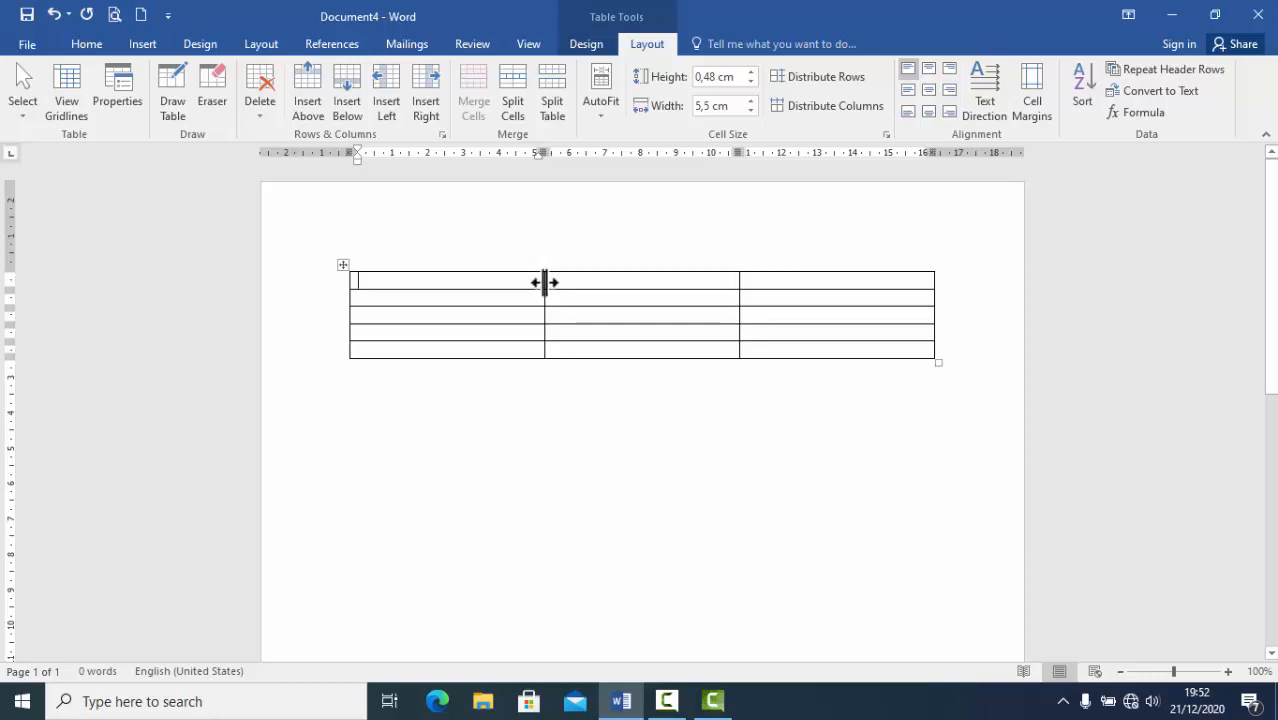
drag(544, 282, 376, 294)
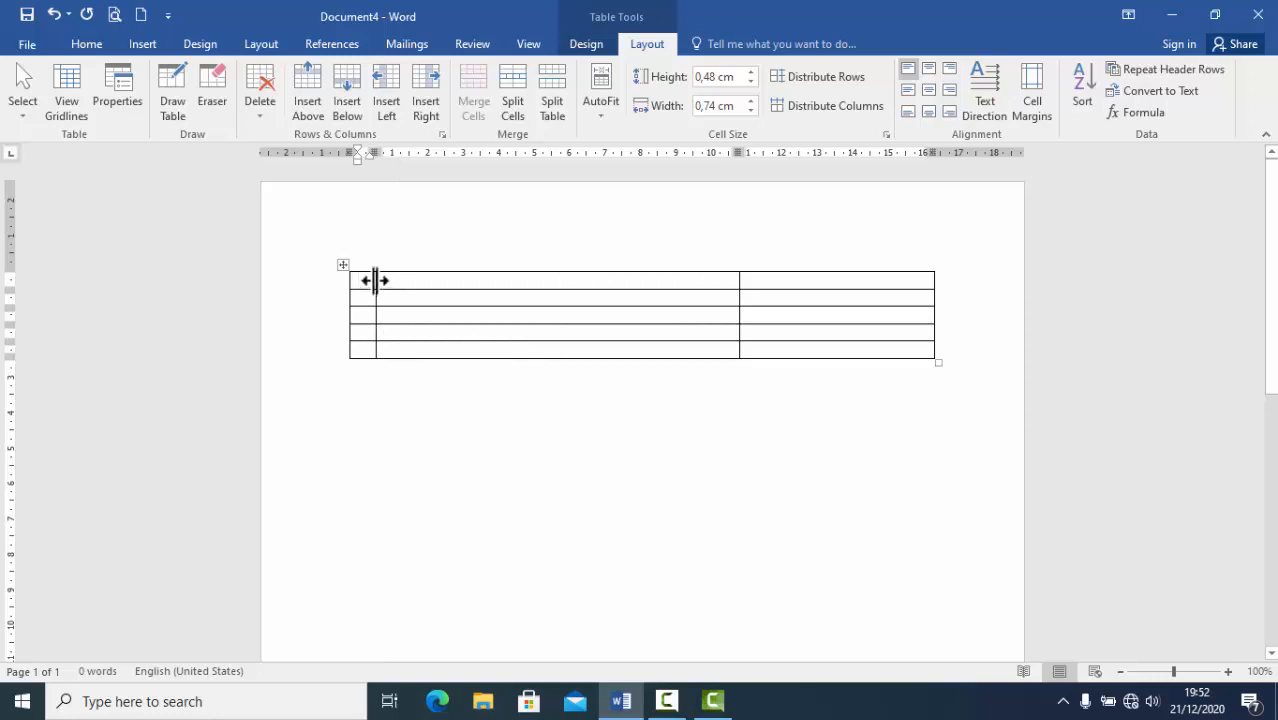
drag(375, 280, 379, 279)
drag(395, 281, 544, 284)
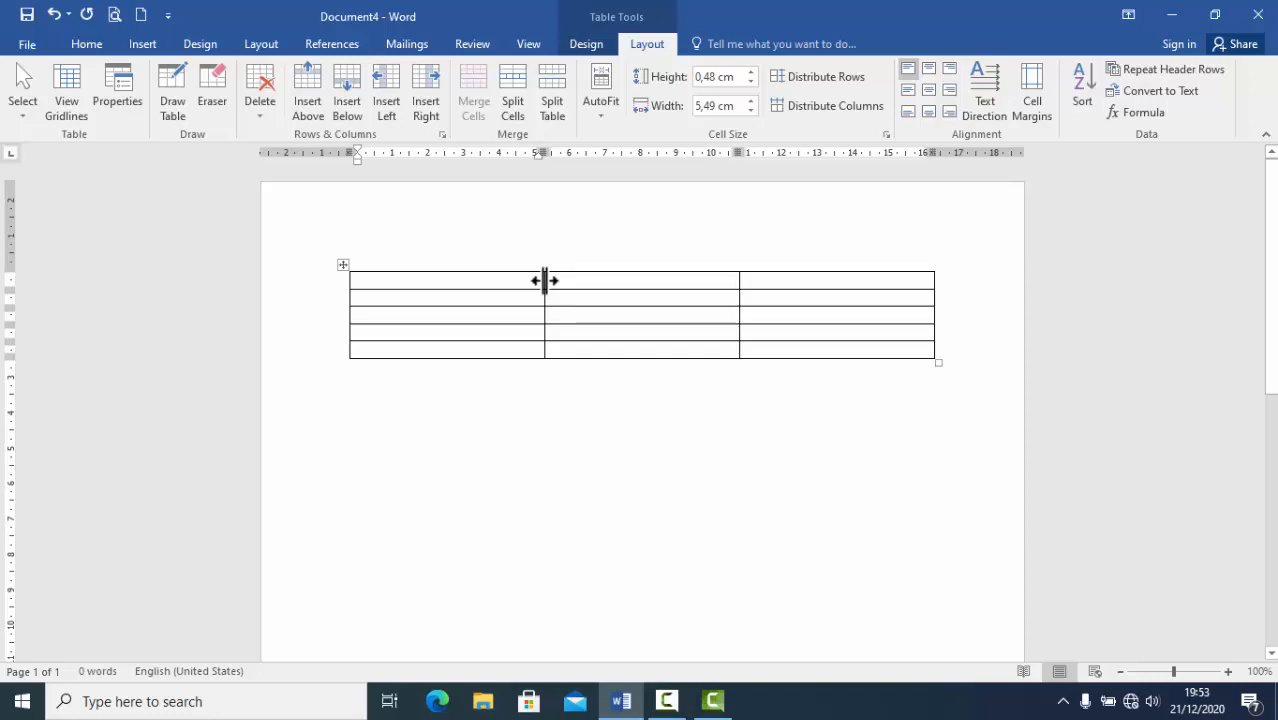
drag(544, 281, 393, 292)
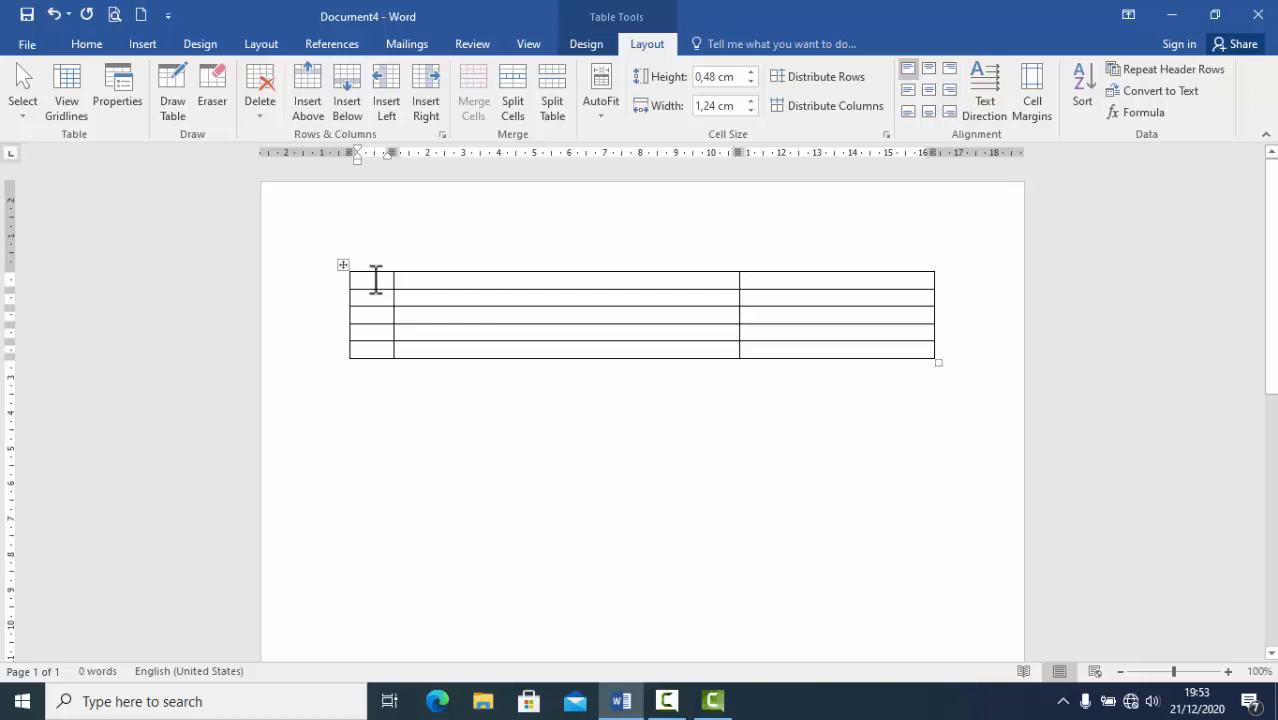
- Set the width of the table's entire first column to 2.1 cm
click(378, 282)
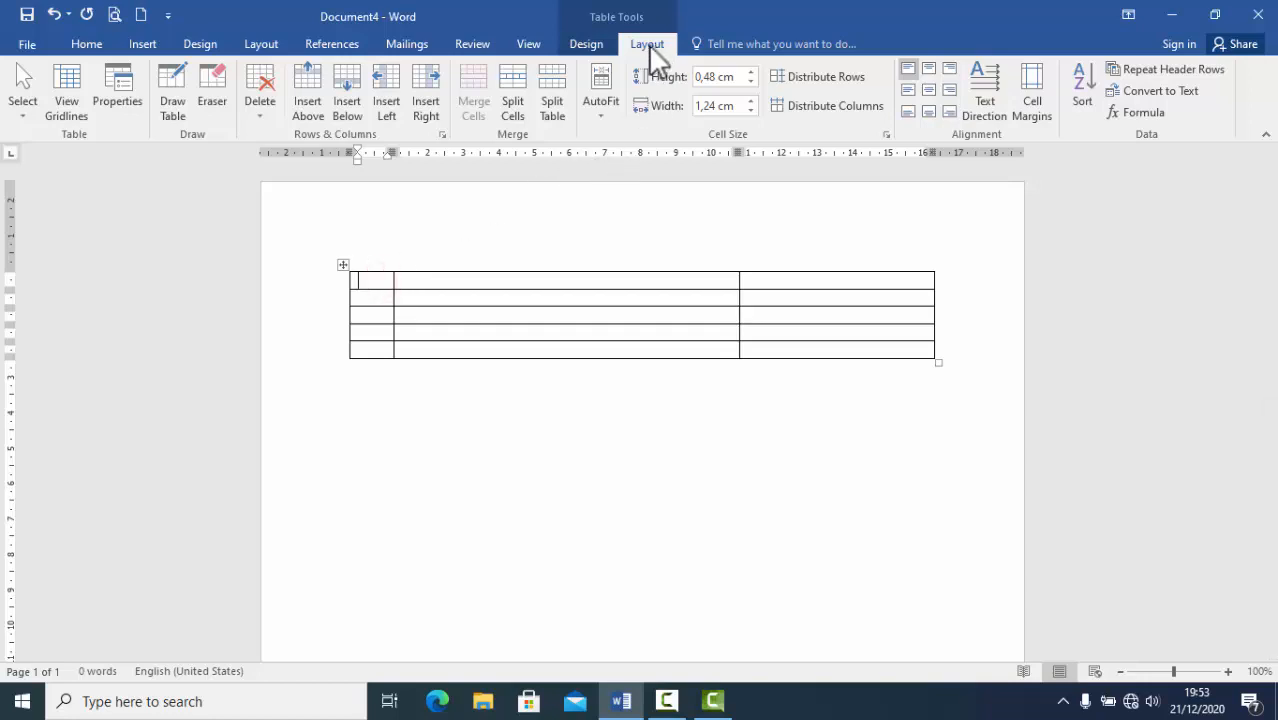
click(377, 280)
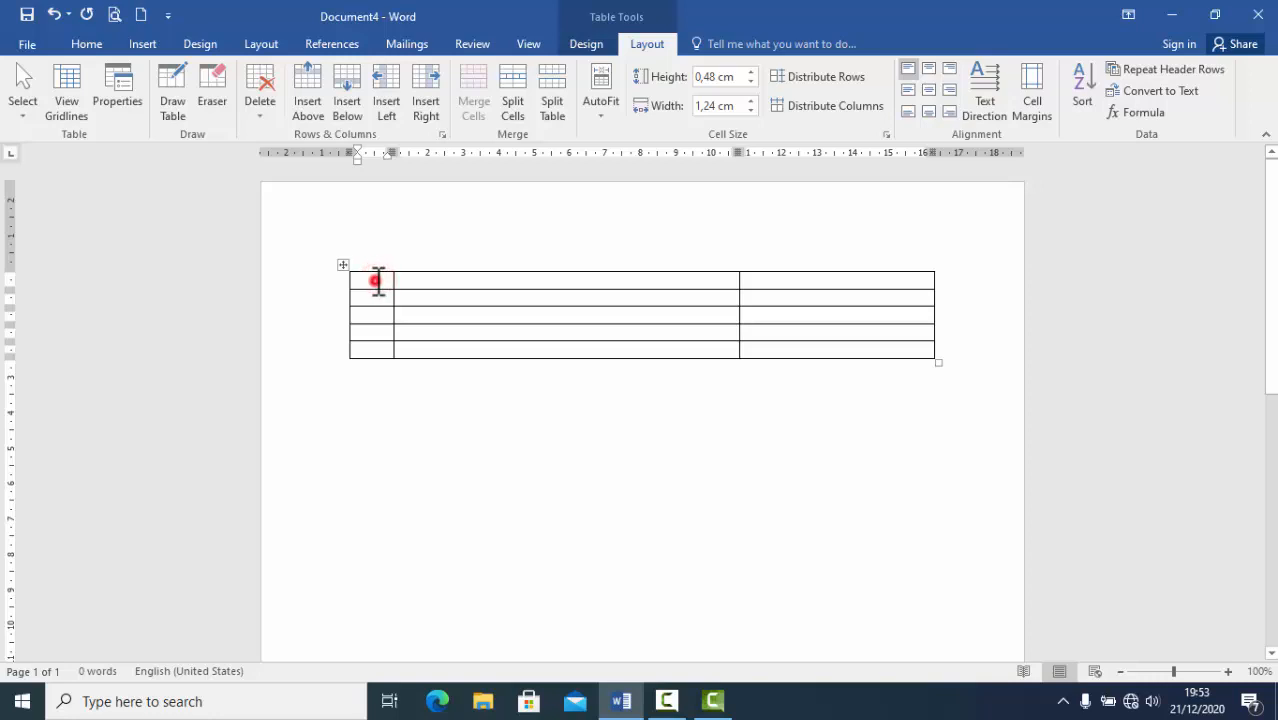
drag(377, 282, 359, 345)
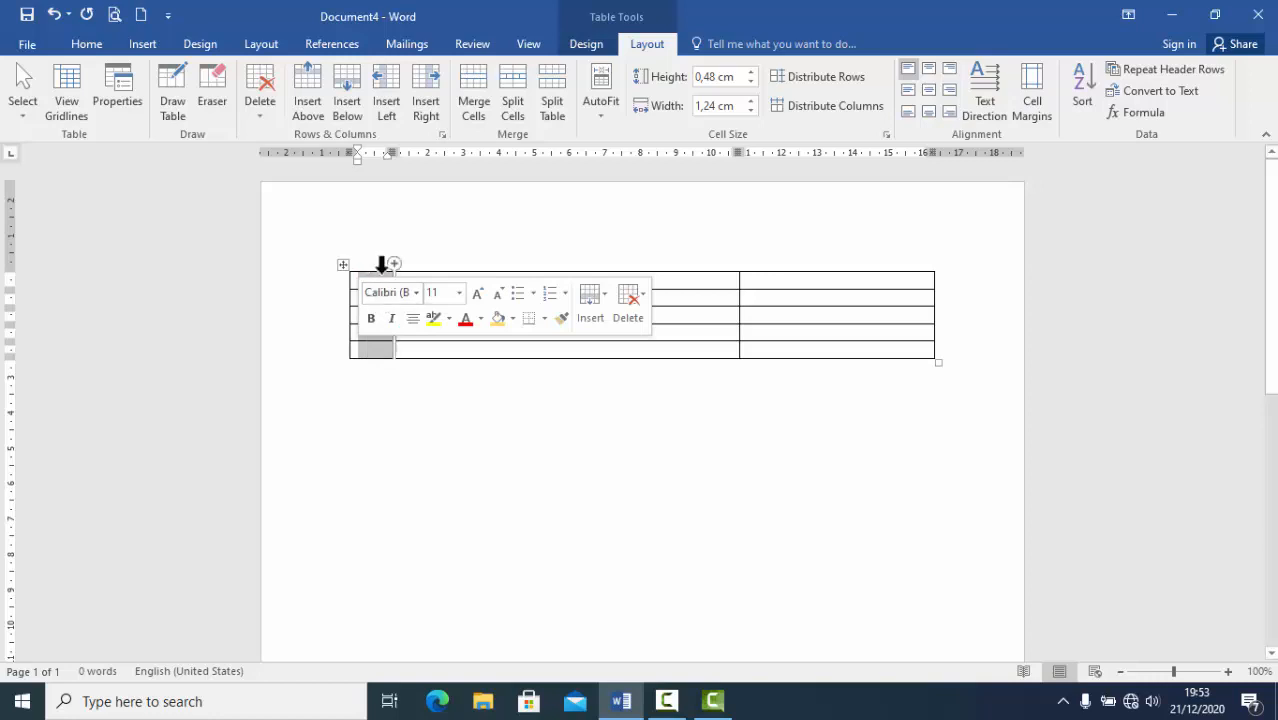
click(751, 101)
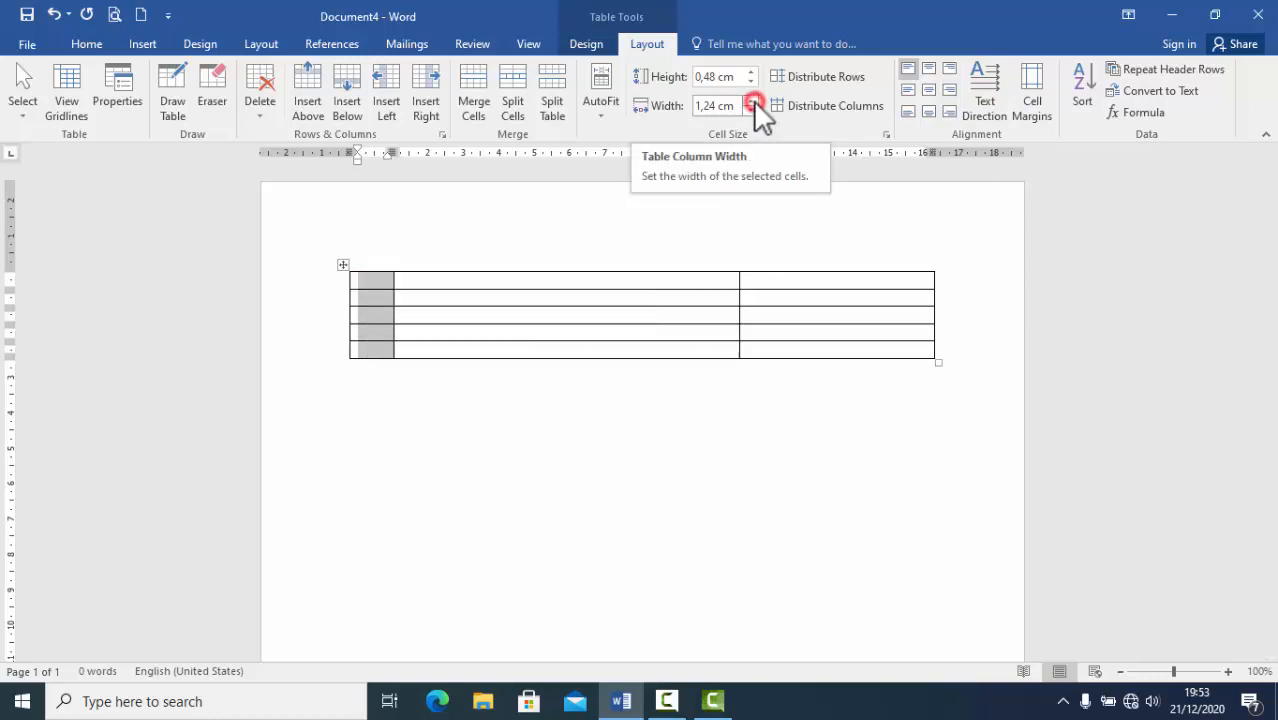
click(751, 101)
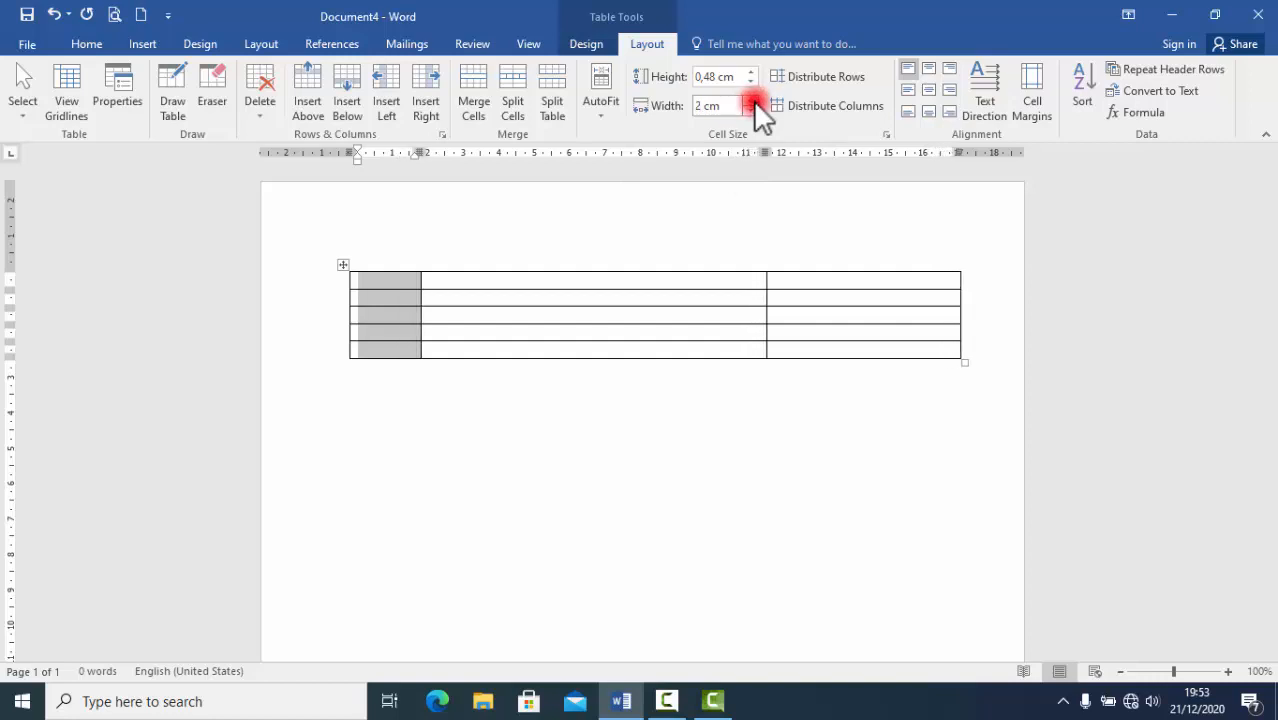
click(751, 101)
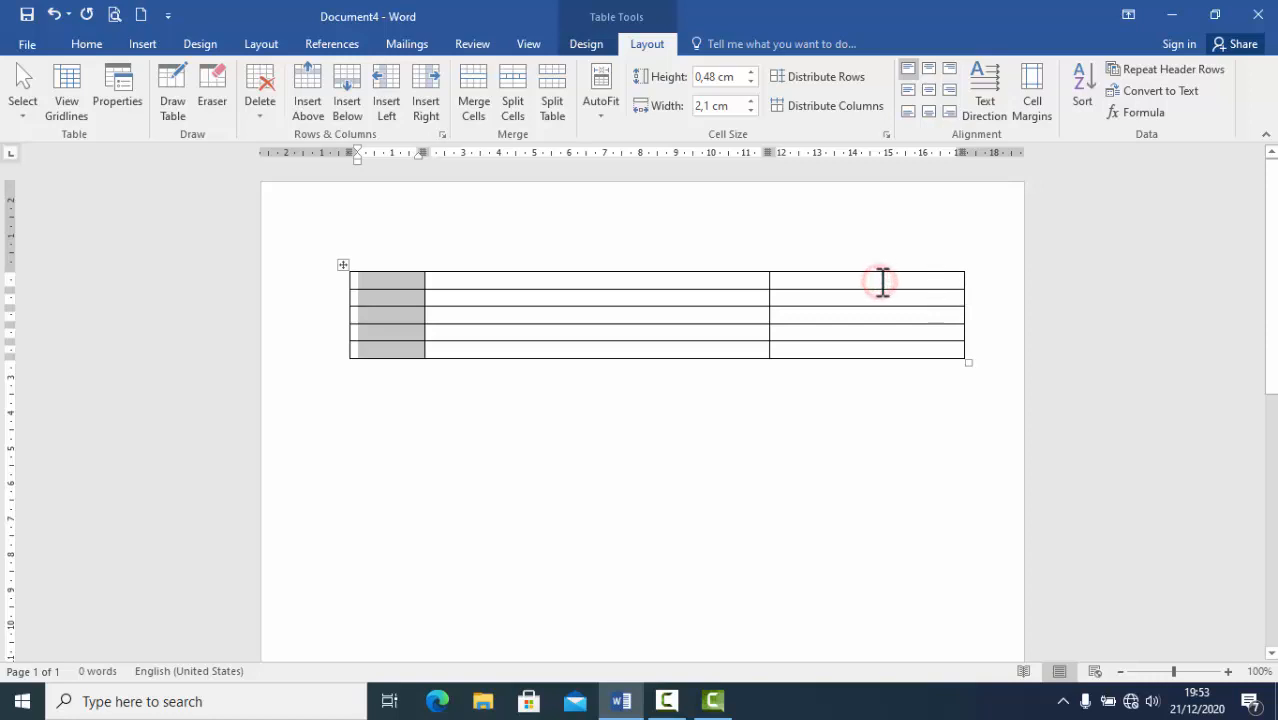
- Reduce the width of the table's entire second column to 5.7 cm
drag(880, 283, 862, 344)
drag(715, 281, 699, 345)
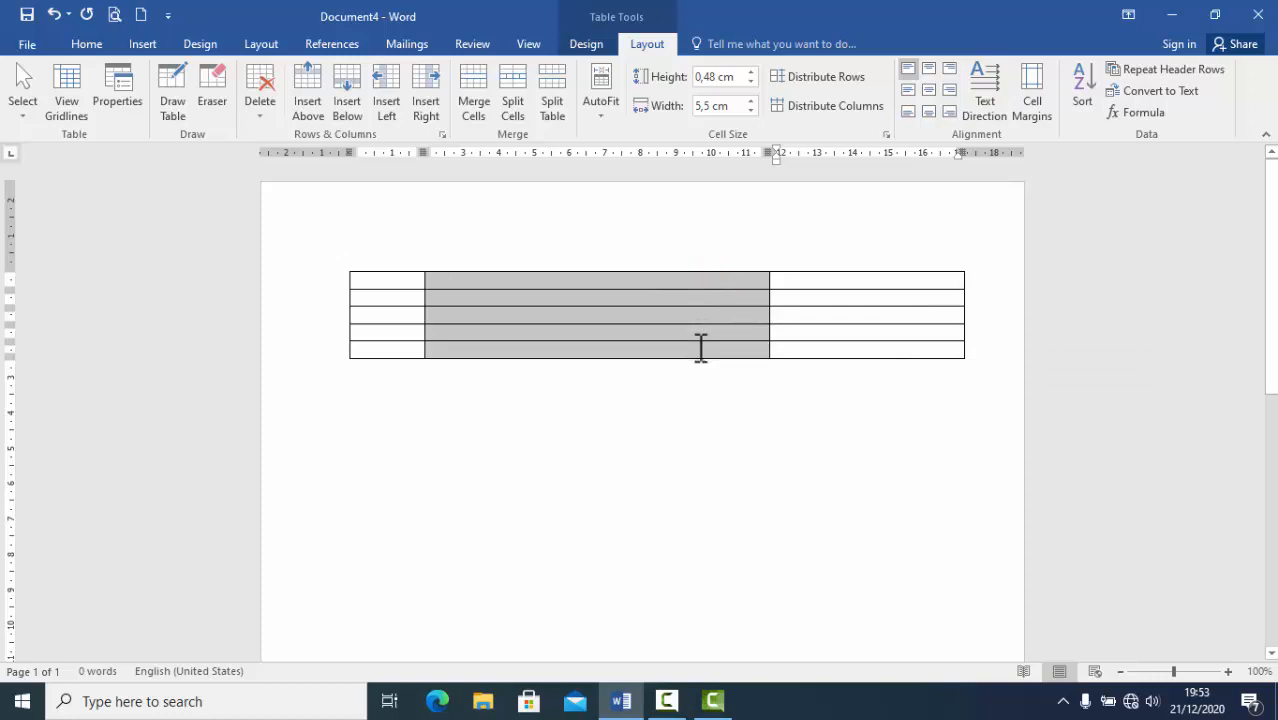
click(751, 109)
click(751, 109)
click(751, 109)
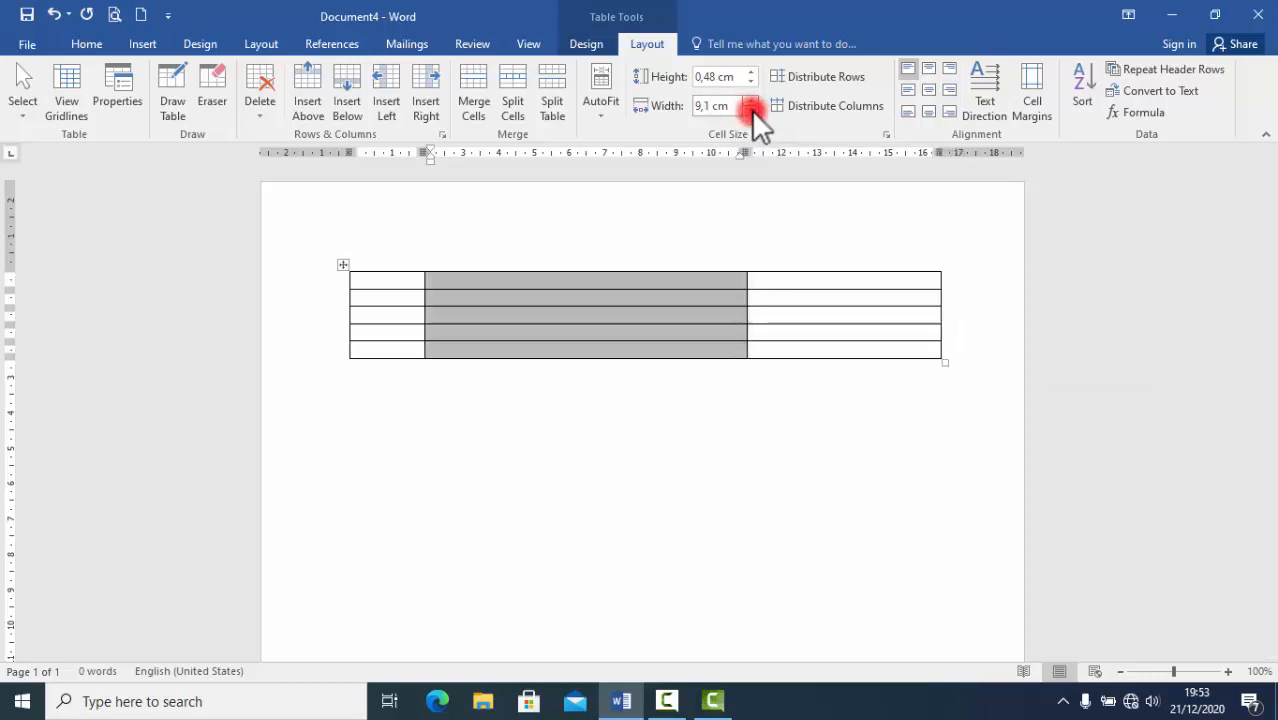
click(751, 109)
click(751, 109)
click(751, 109)
click(751, 109)
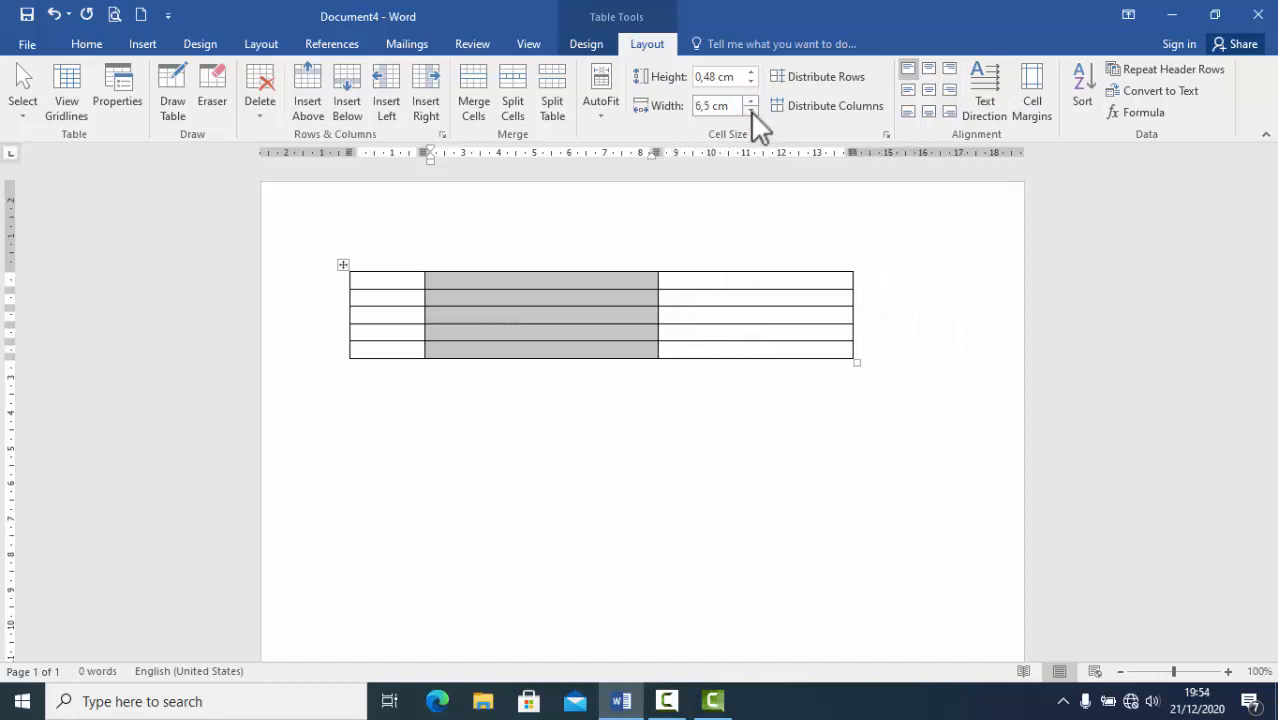
click(750, 110)
click(750, 110)
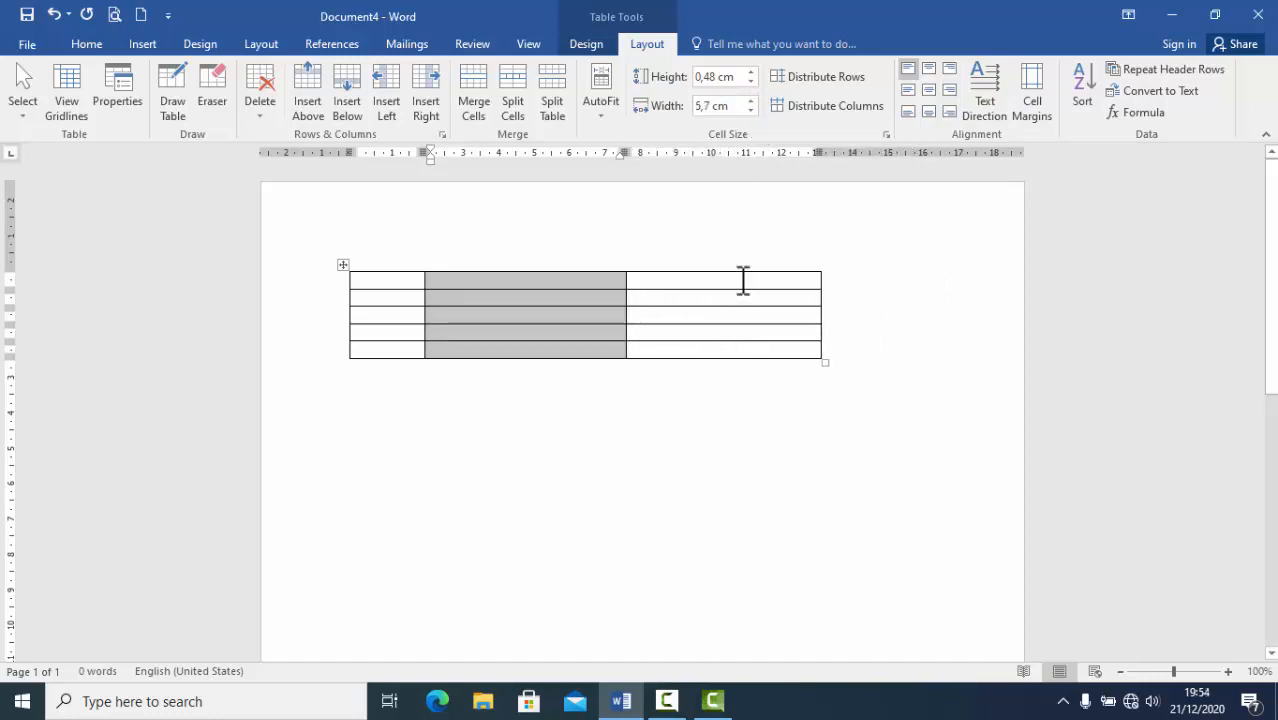
- Increase the width of the table's entire third column to 9.1 cm
click(740, 279)
drag(740, 279, 733, 354)
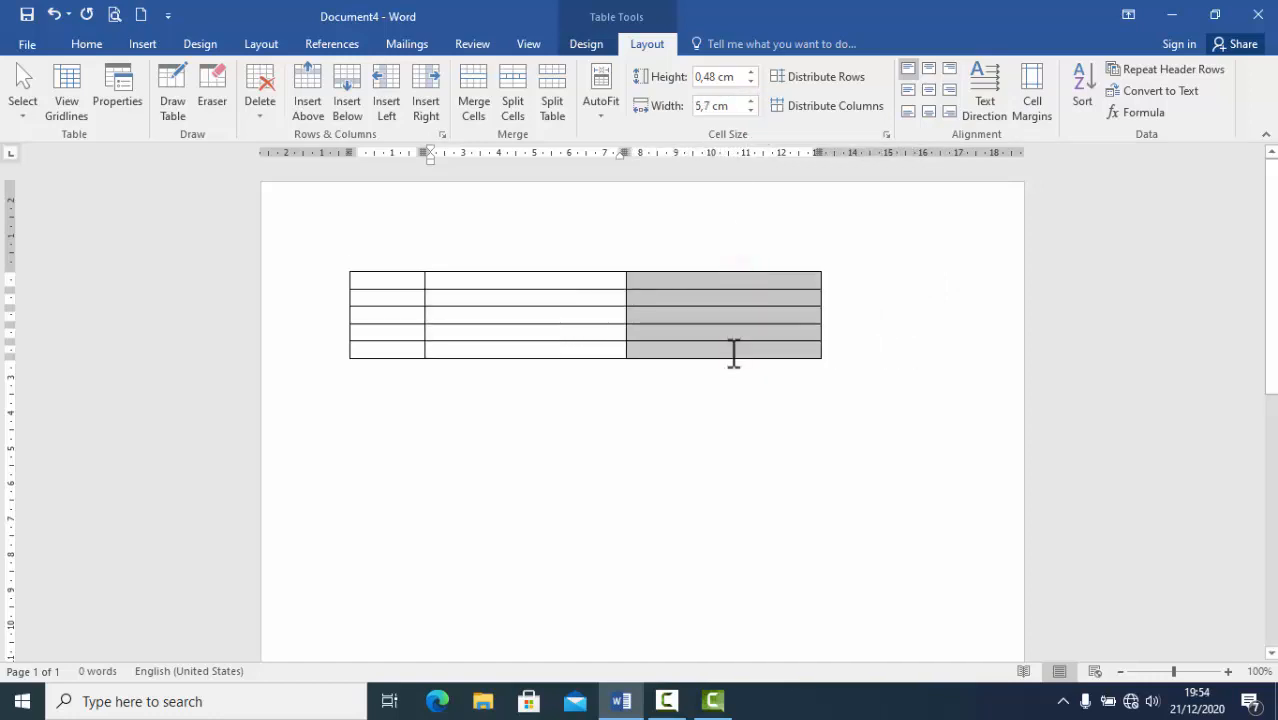
click(752, 101)
click(752, 101)
click(752, 101)
click(752, 101)
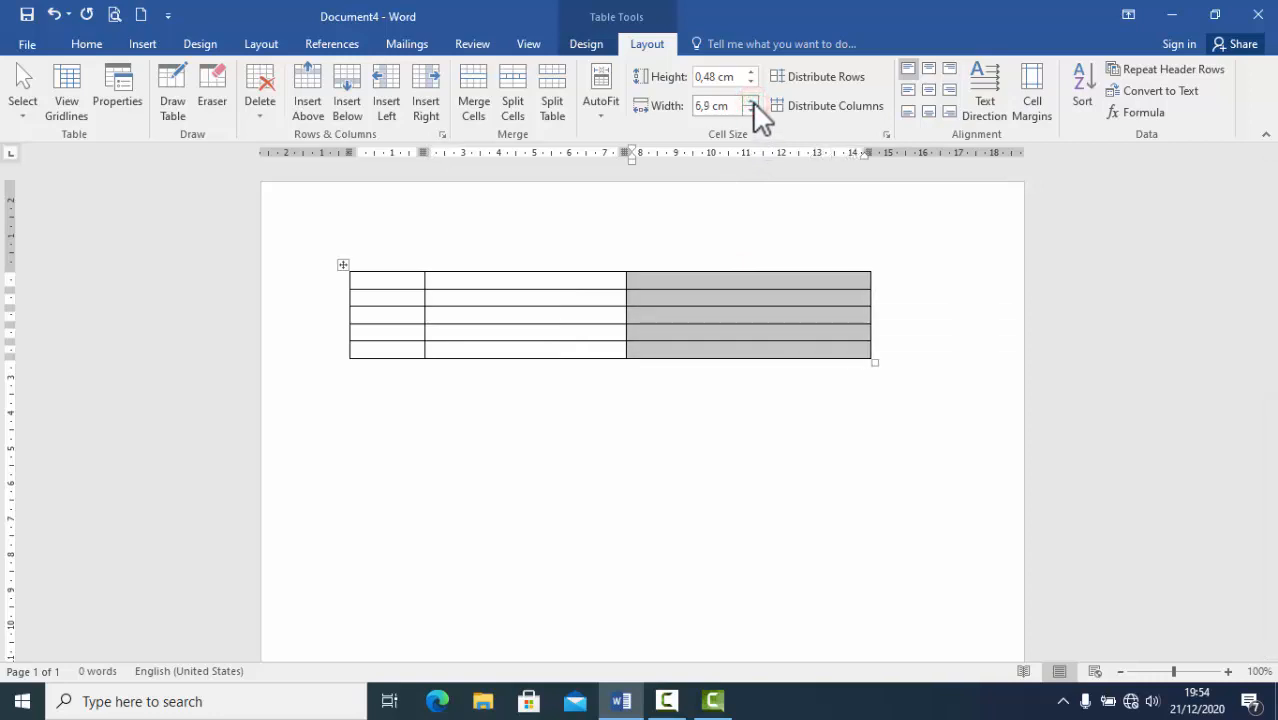
click(752, 101)
click(752, 101)
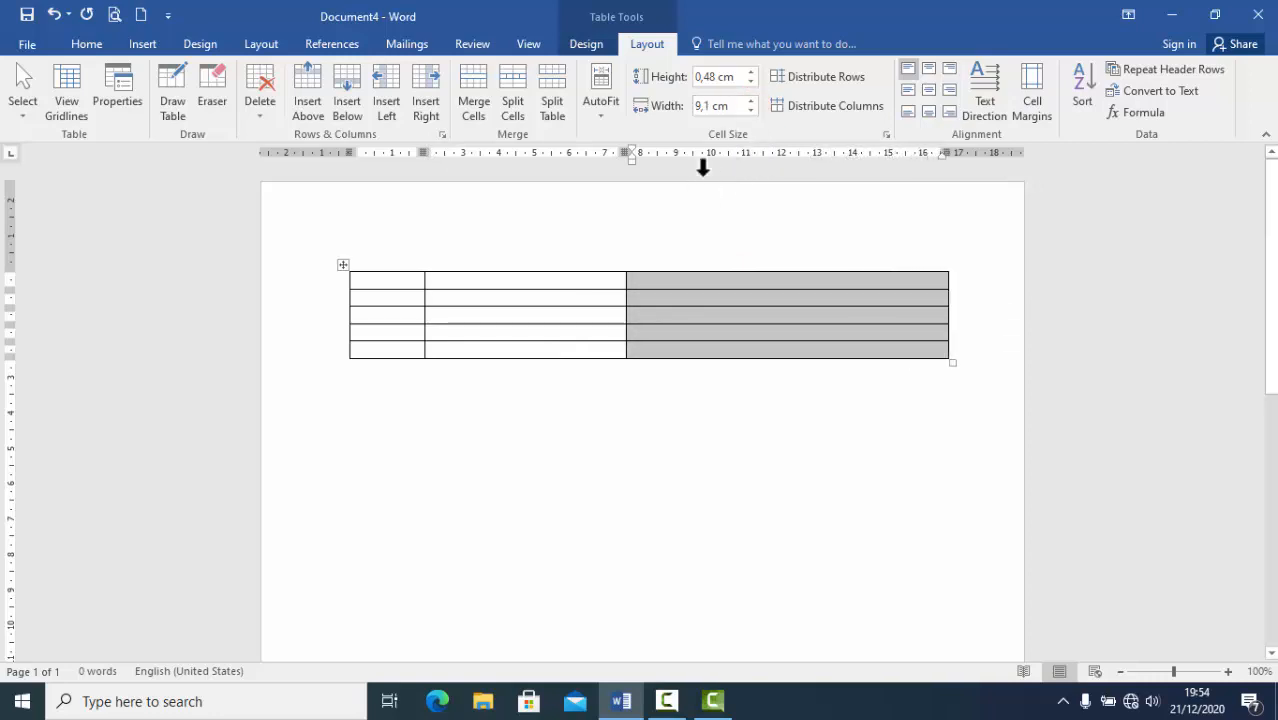
- Shift the boundary between the first and second columns so the second column is about 6.31 cm wide
click(603, 283)
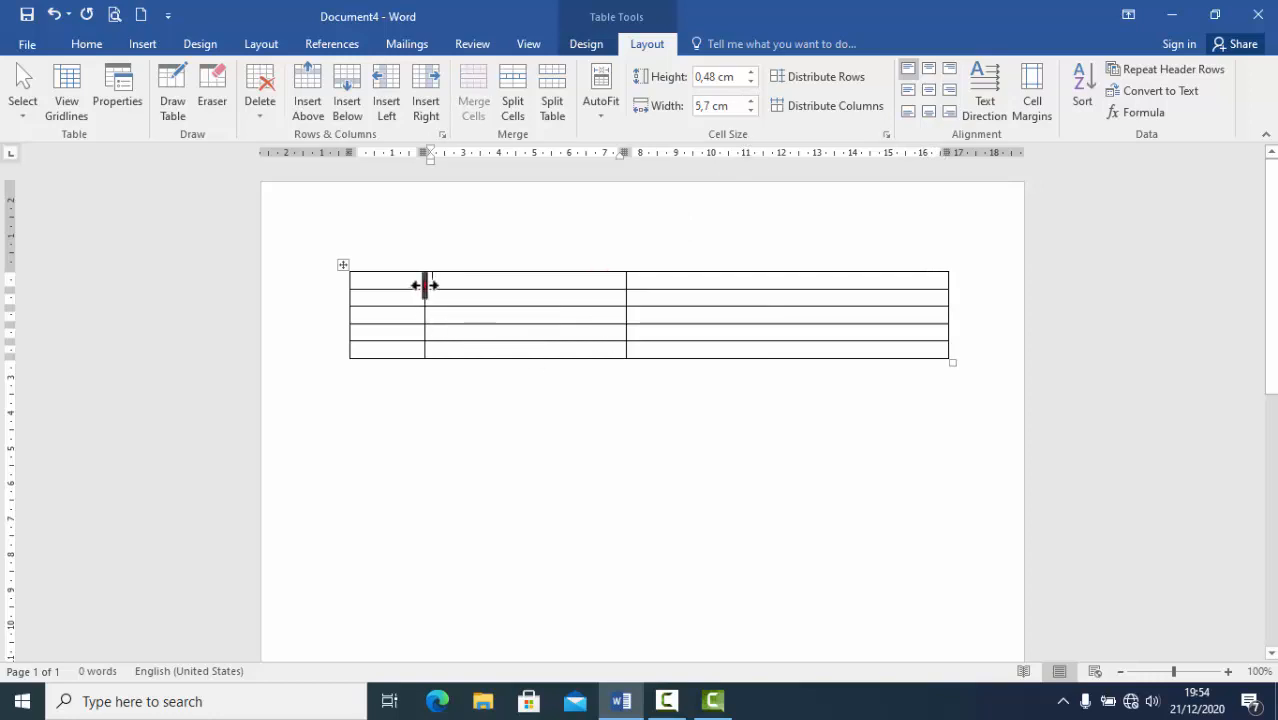
drag(422, 283, 403, 284)
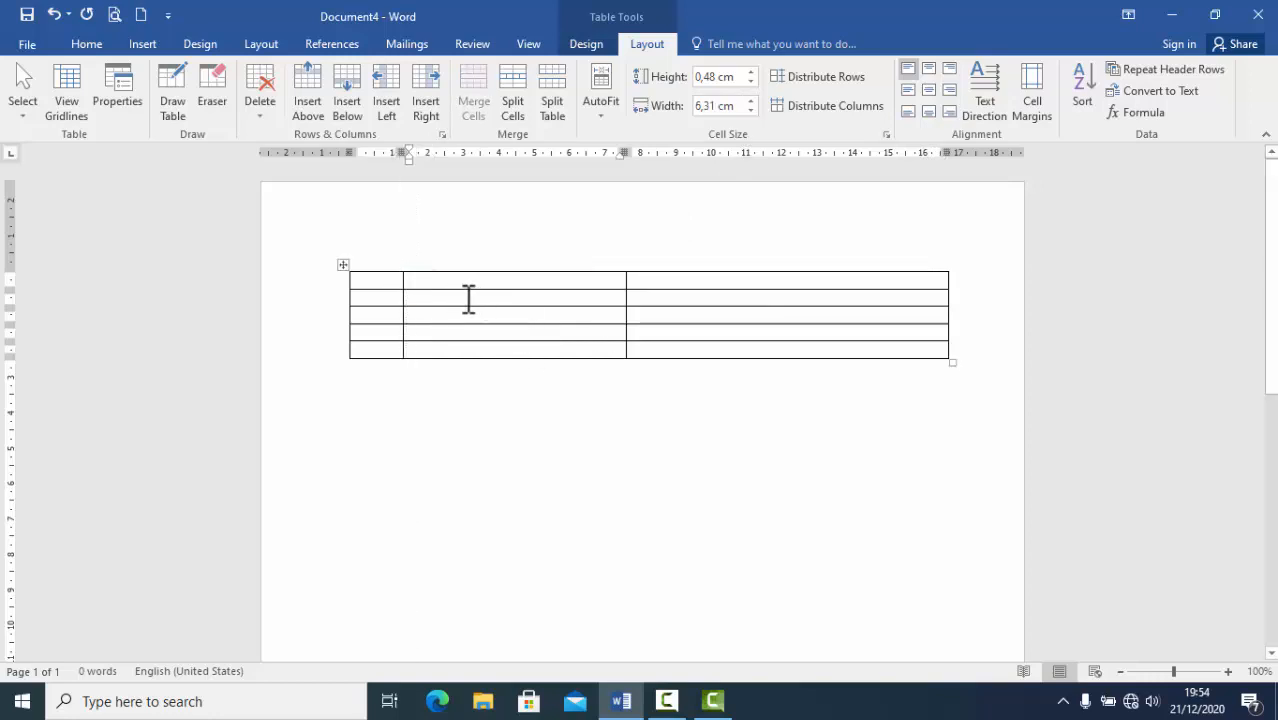
- Increase the height of the table's first row to about 0.98 cm by moving its lower border
click(329, 283)
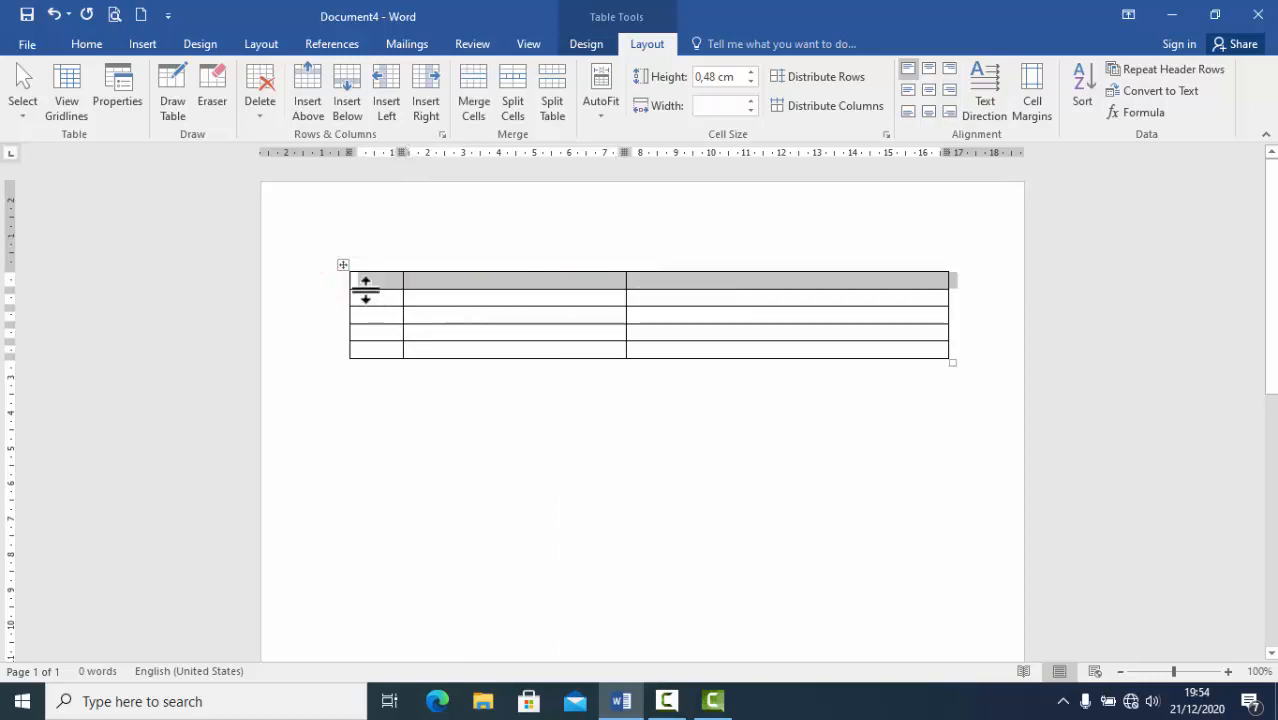
click(422, 283)
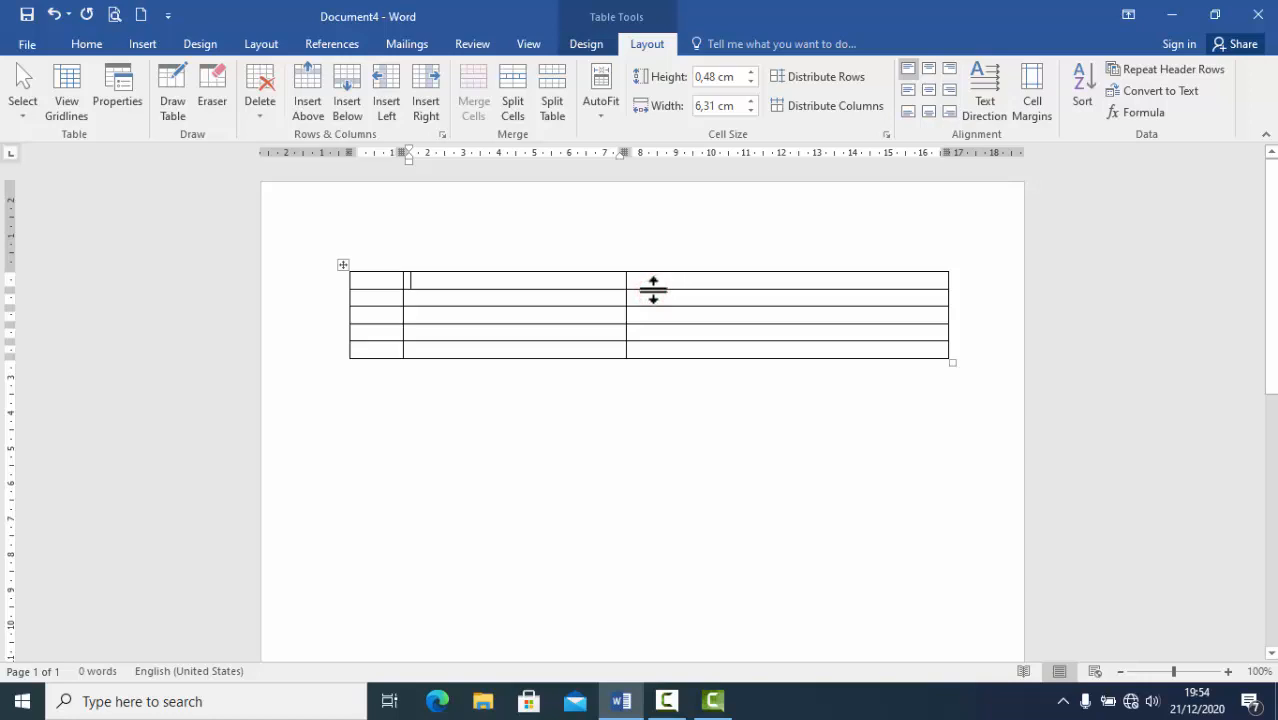
drag(653, 289, 653, 368)
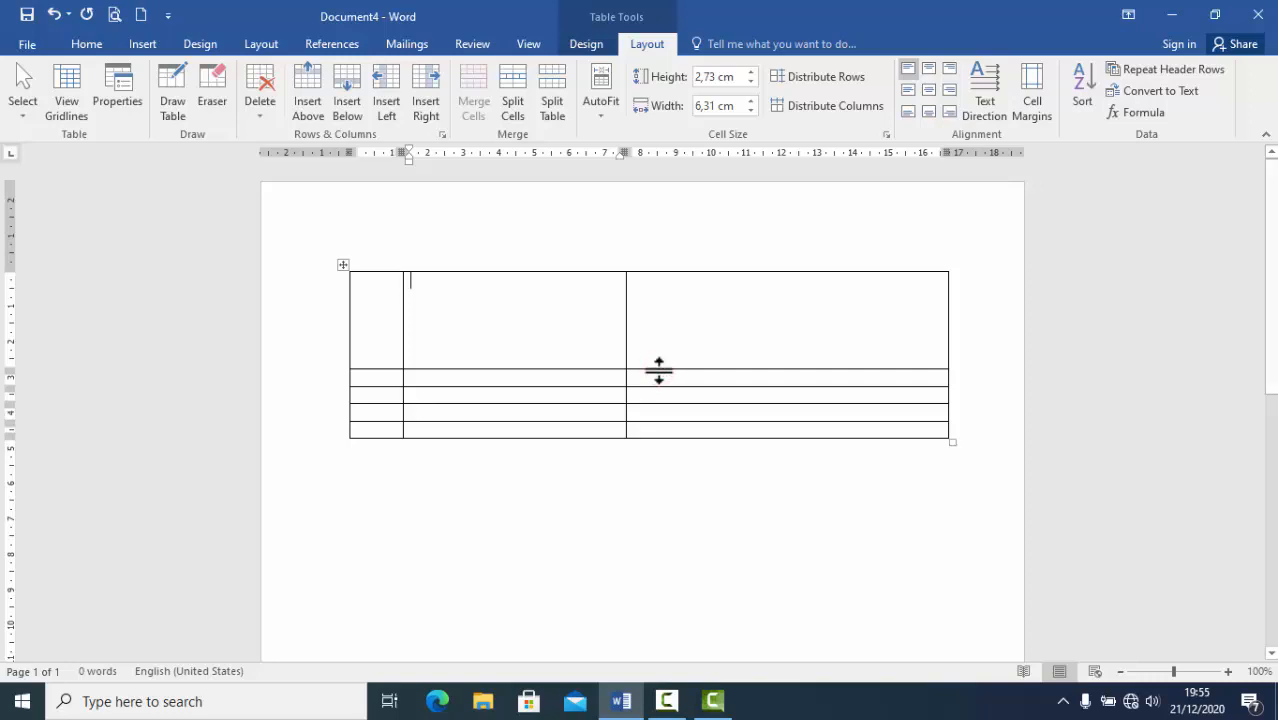
drag(659, 370, 671, 307)
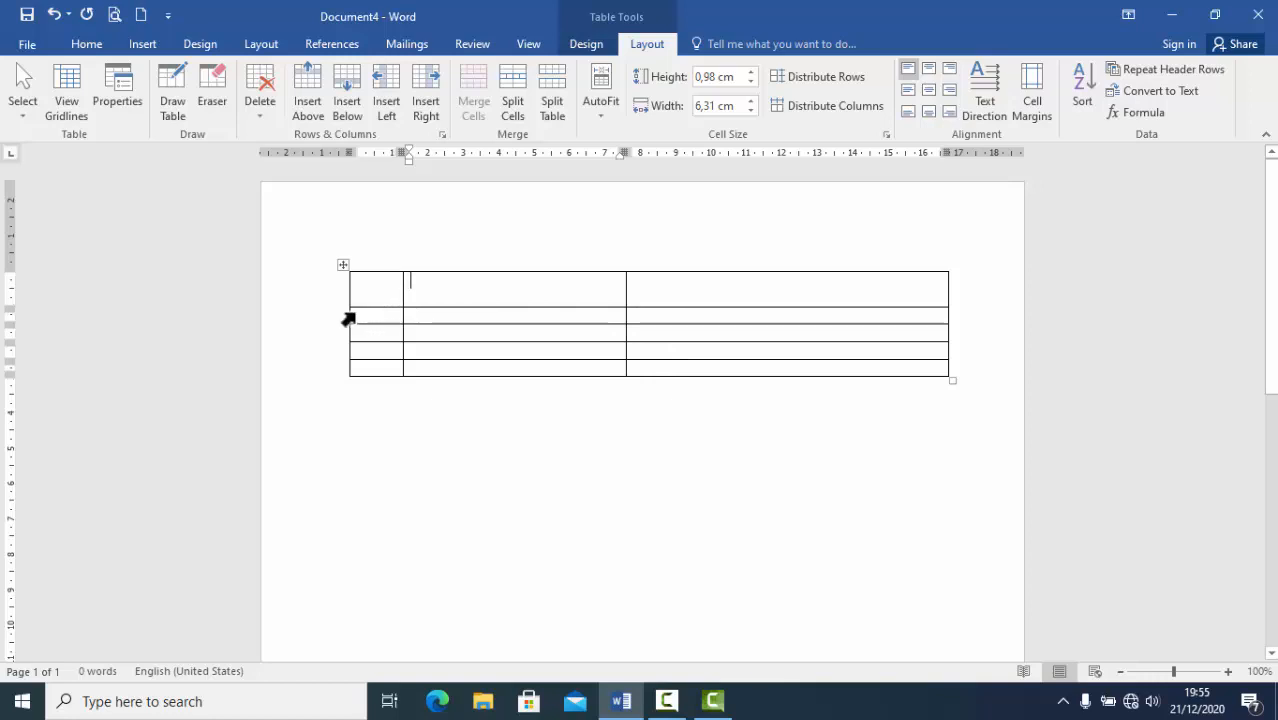
- Set the height of the table's second through fifth rows to 0.8 cm
drag(368, 317, 870, 365)
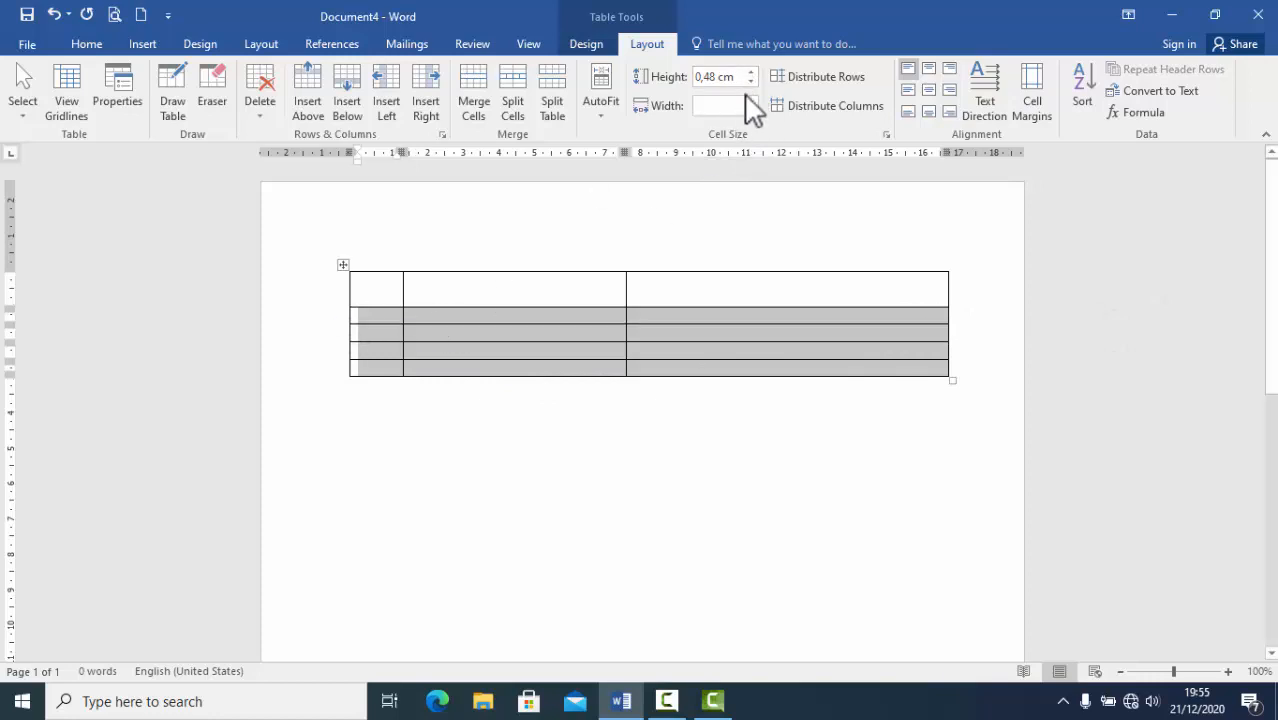
click(650, 44)
click(588, 44)
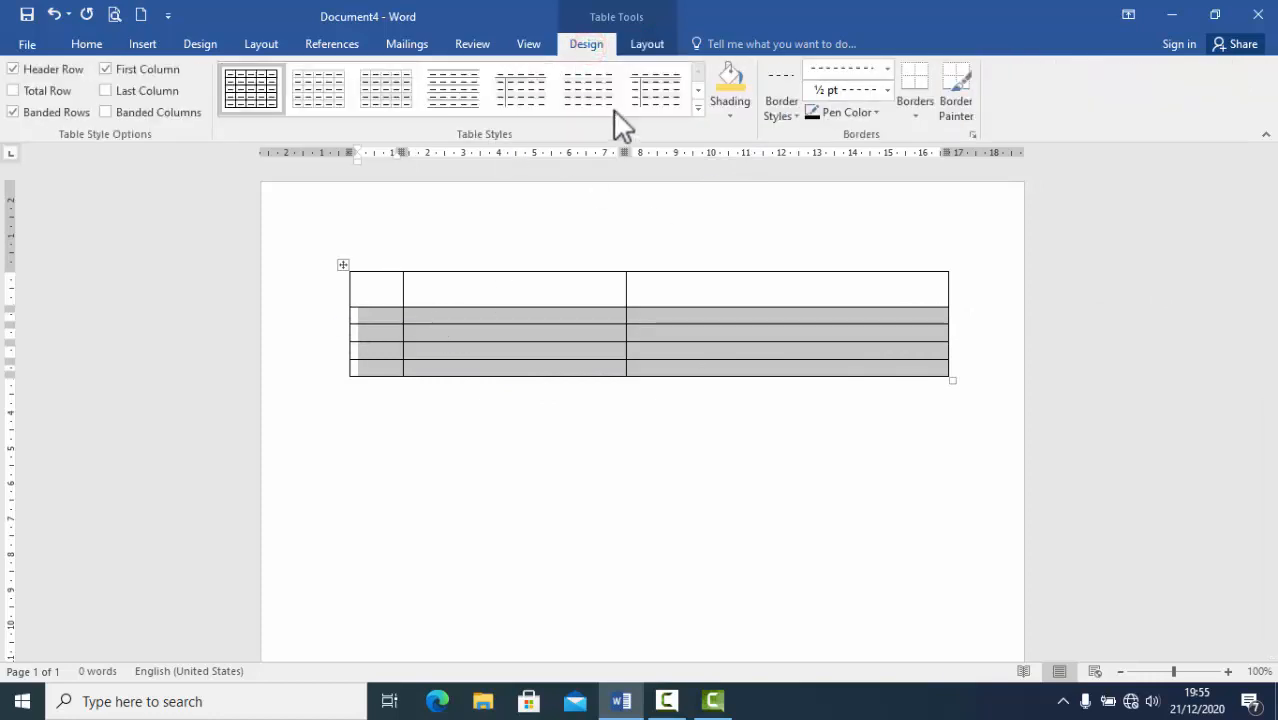
click(146, 46)
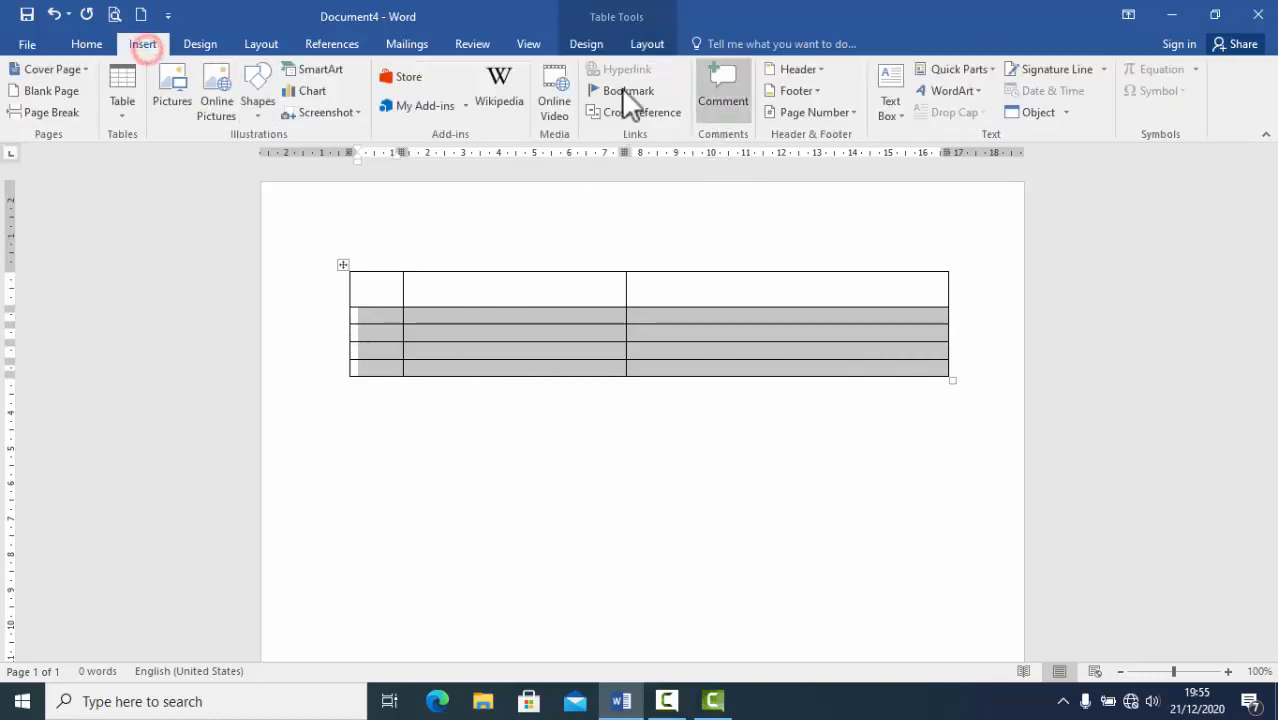
click(652, 44)
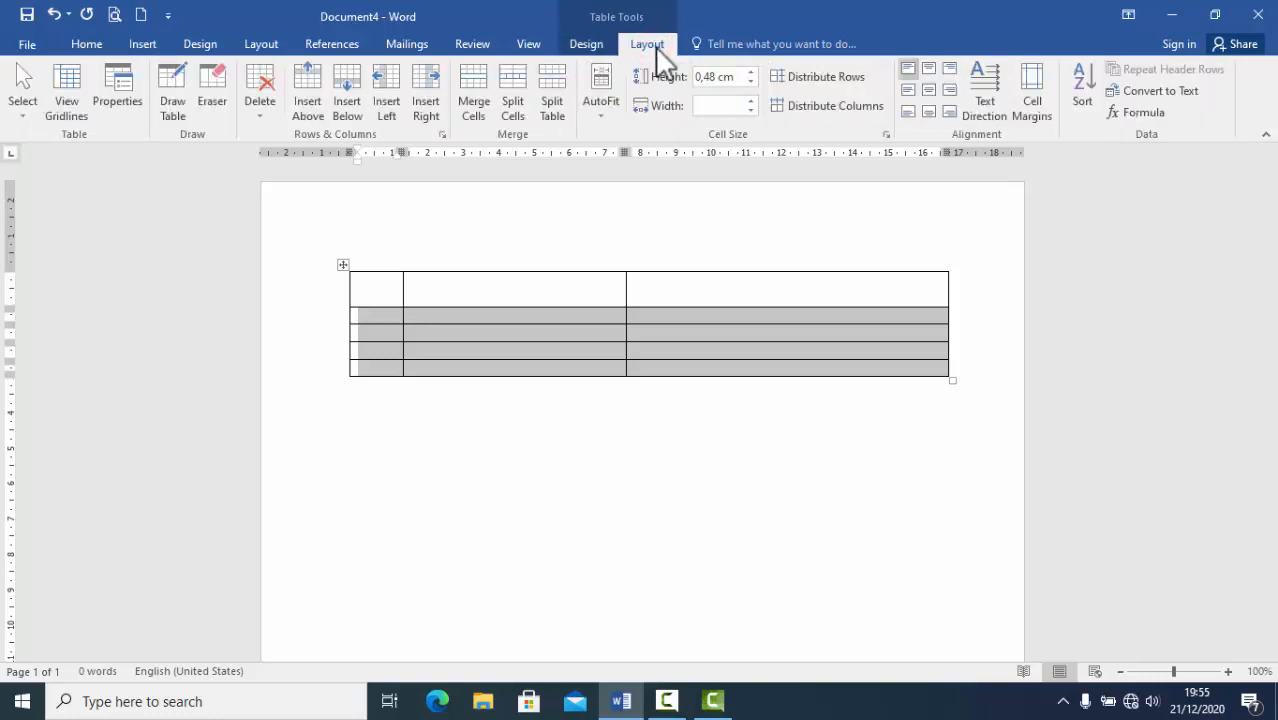
click(751, 72)
click(751, 72)
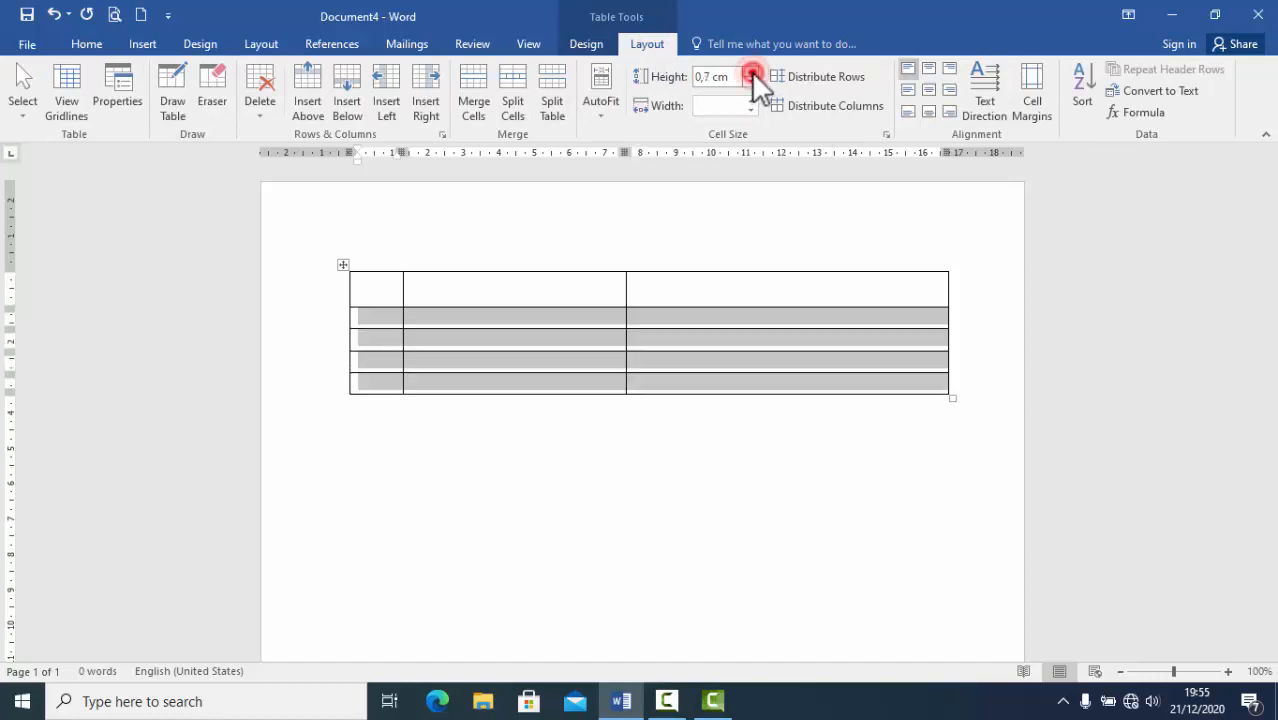
click(751, 72)
click(751, 72)
click(751, 72)
click(751, 72)
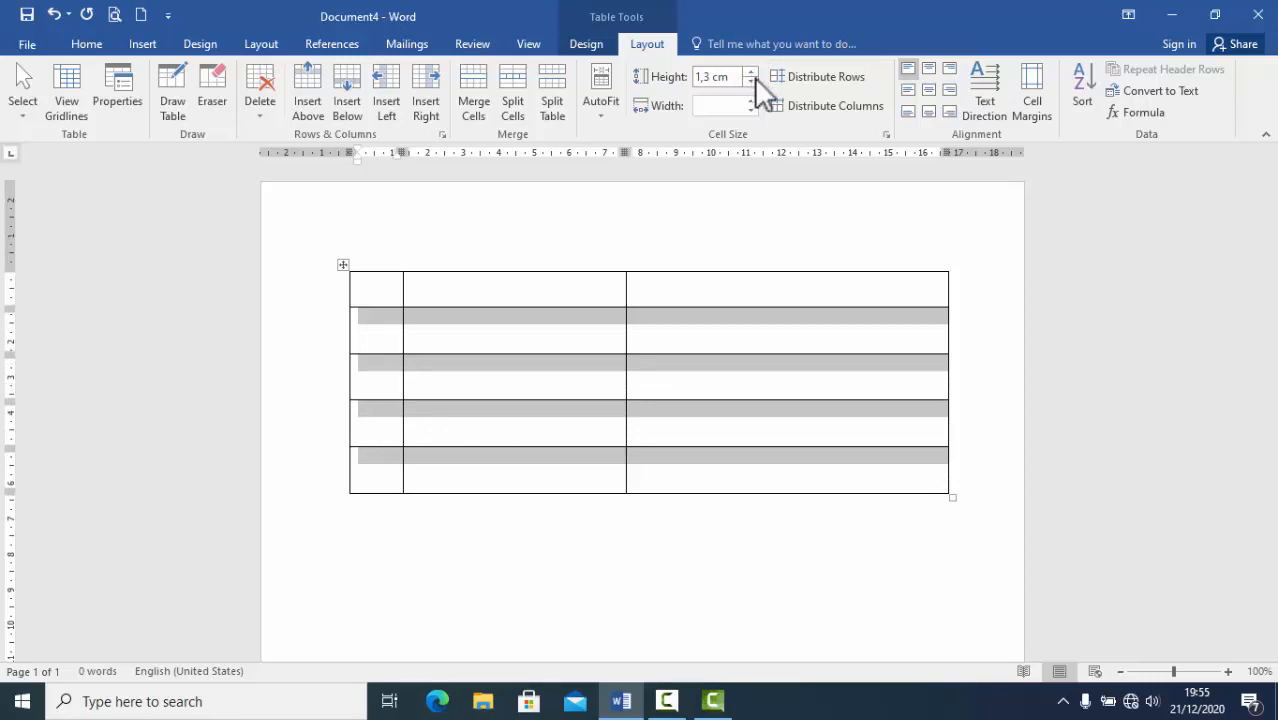
click(751, 80)
click(751, 80)
click(751, 80)
click(751, 80)
click(751, 80)
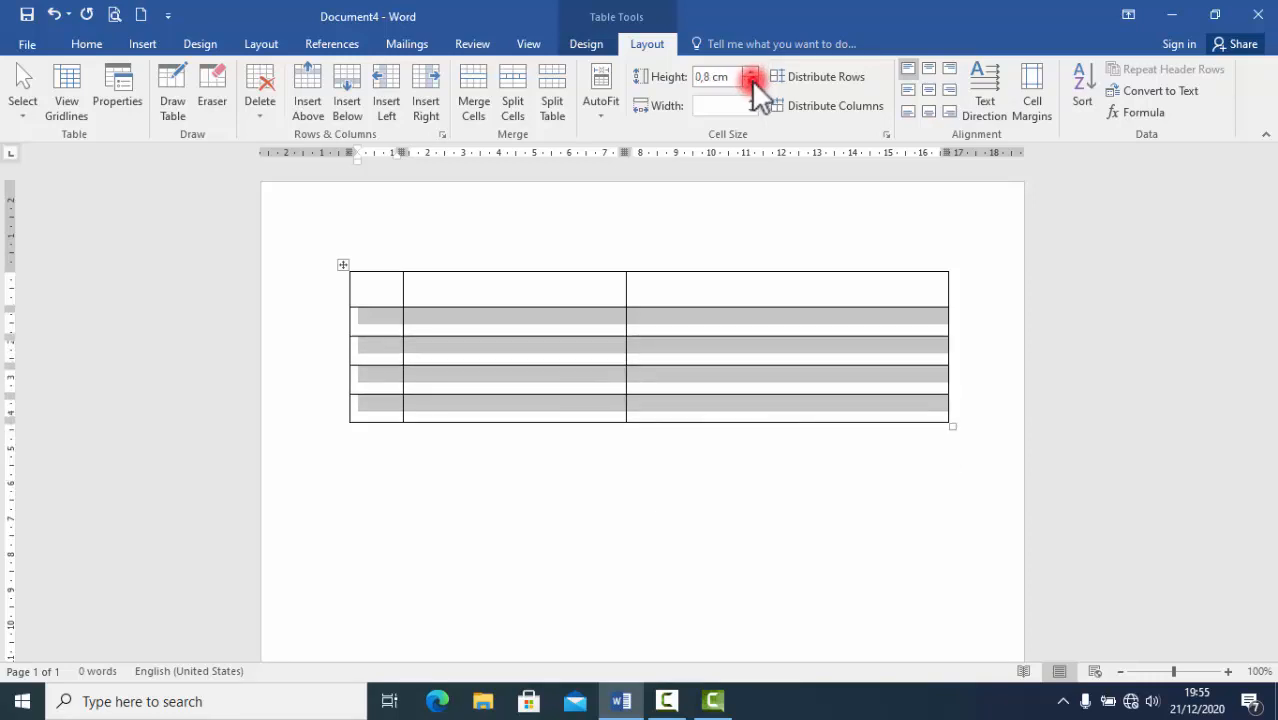
click(751, 80)
click(751, 72)
click(751, 72)
click(751, 72)
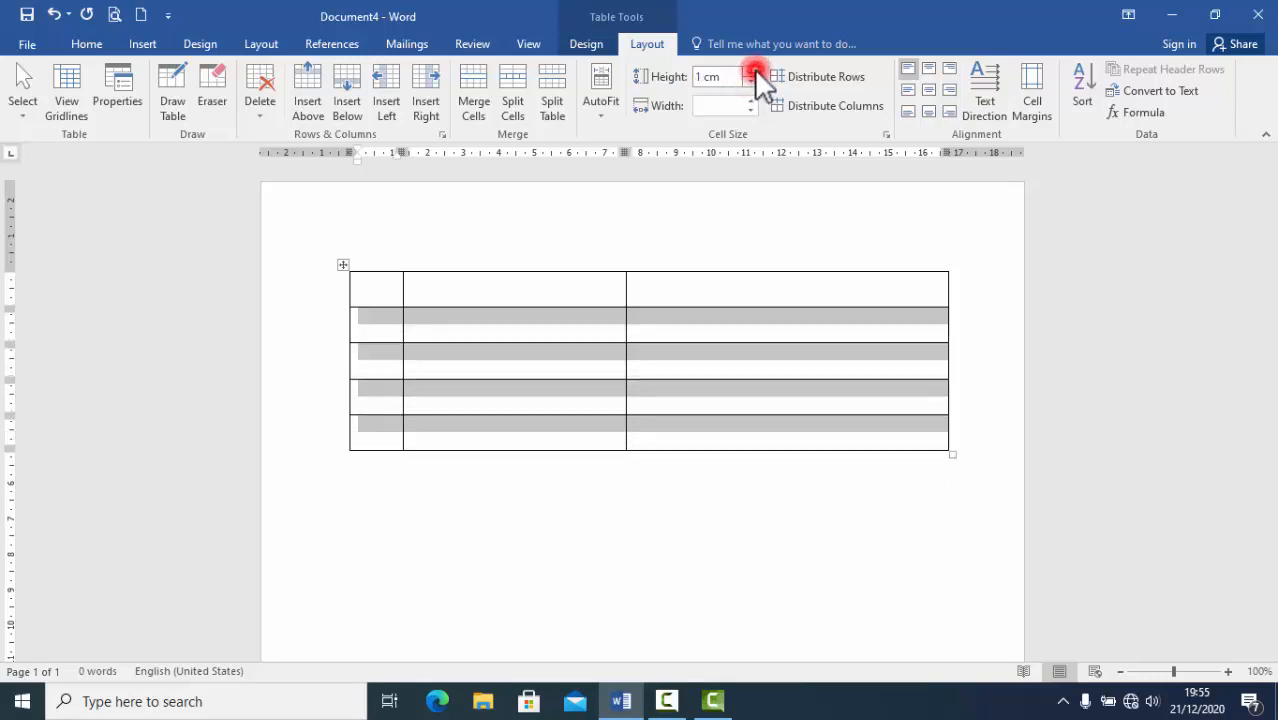
click(749, 81)
click(749, 81)
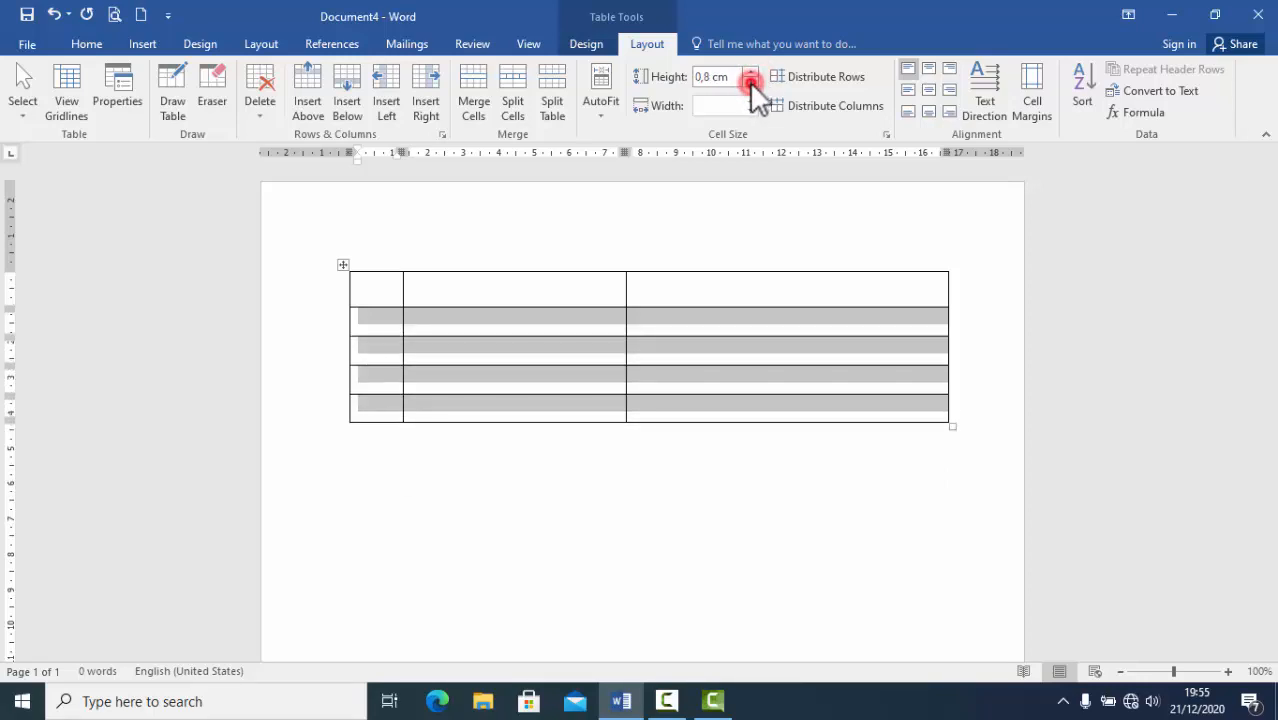
- Enter the headings A, B and C in the three cells of the table's first row
click(571, 296)
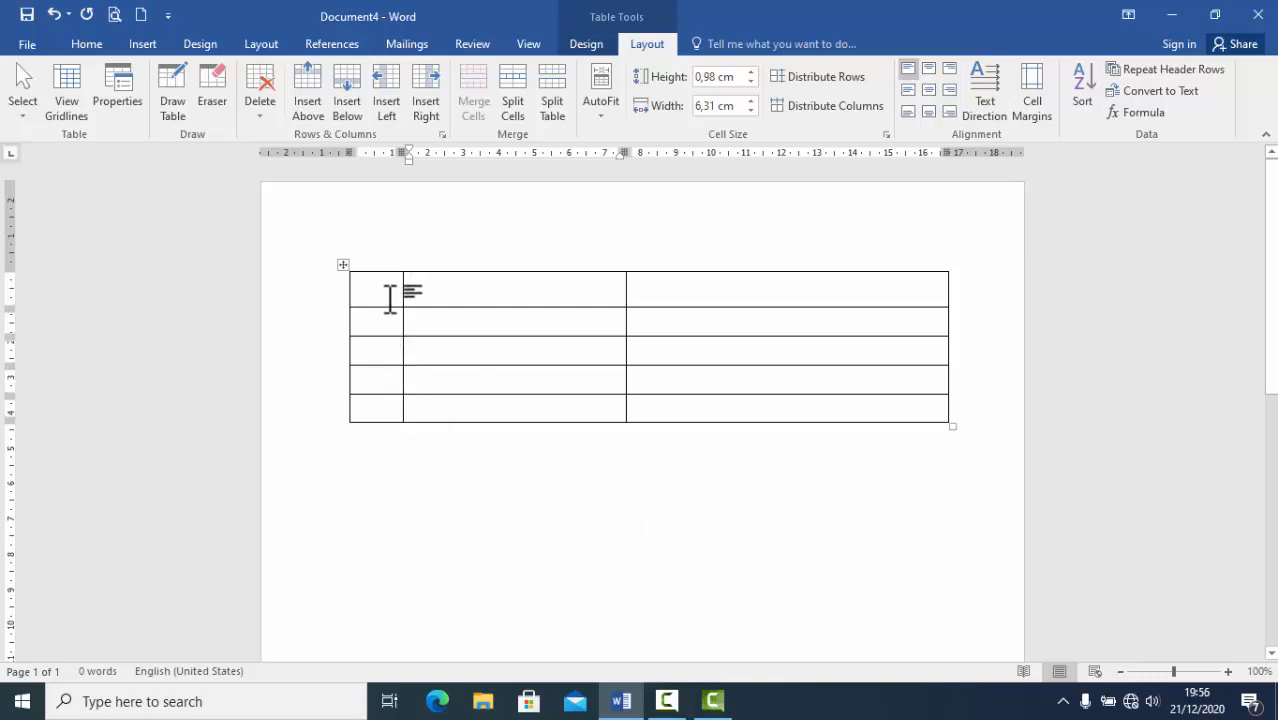
click(431, 289)
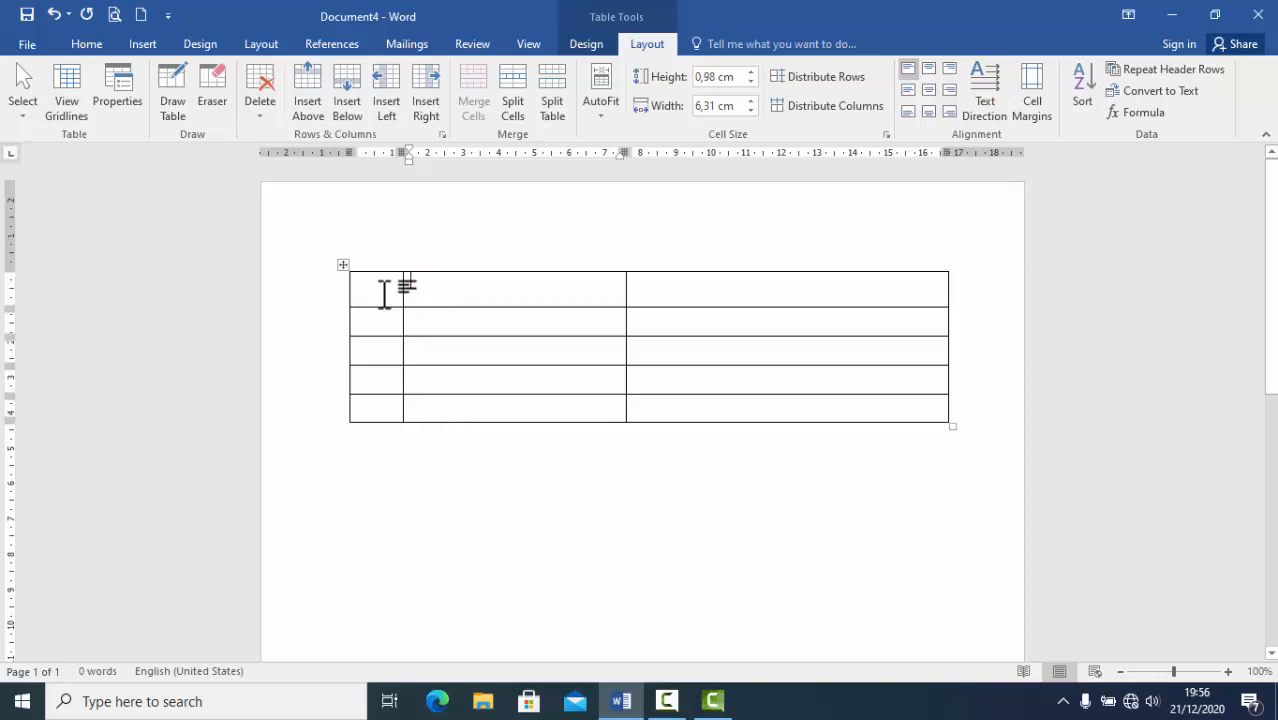
click(384, 294)
text(a)
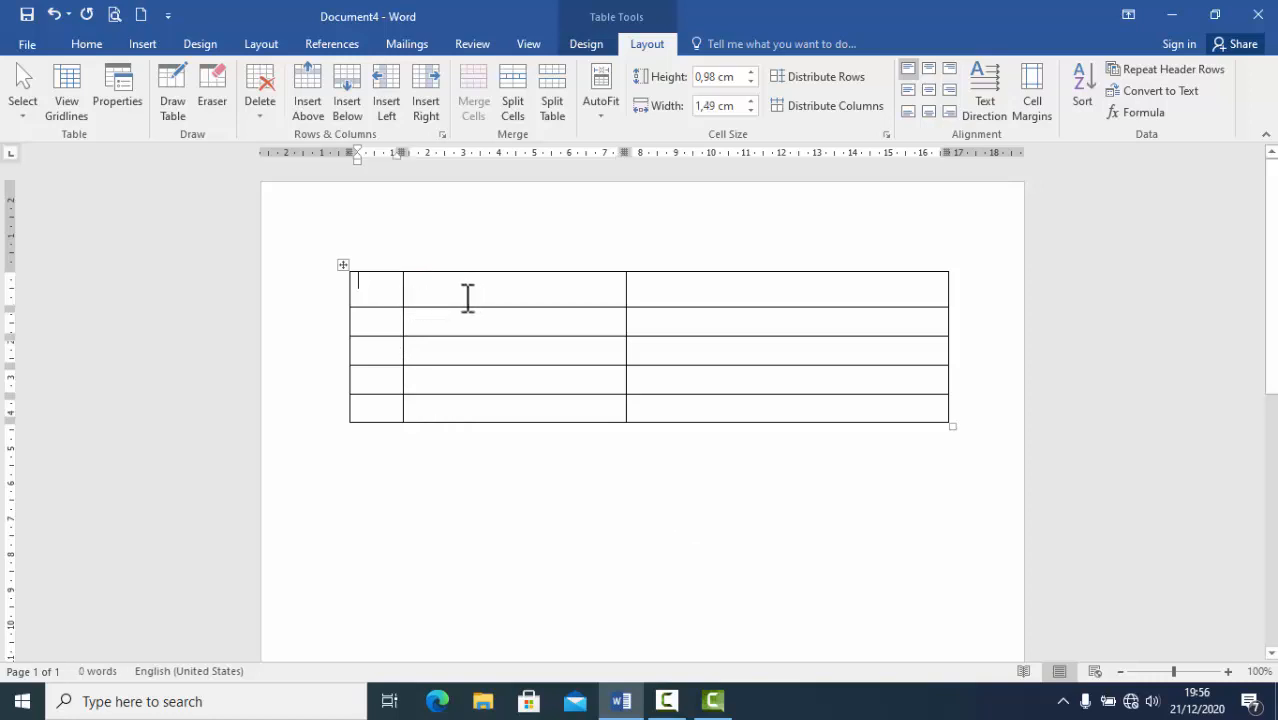
key(Tab)
text(b)
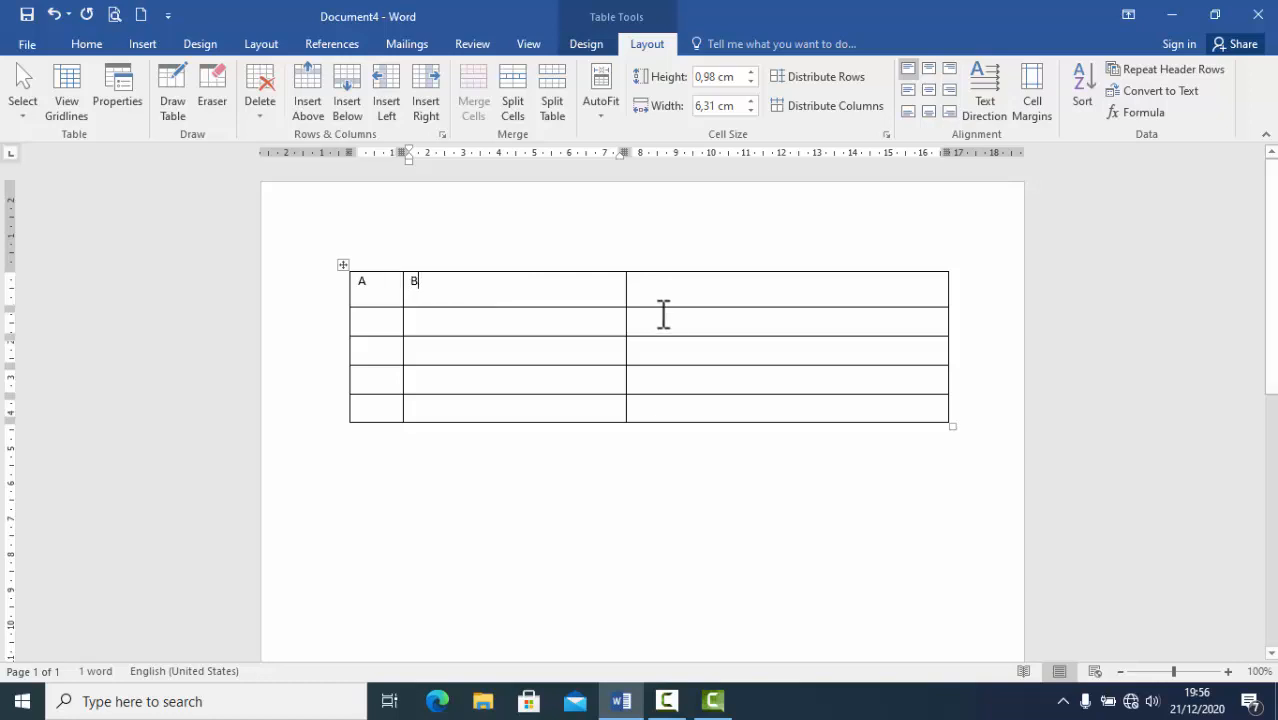
click(703, 287)
text(c)
click(819, 400)
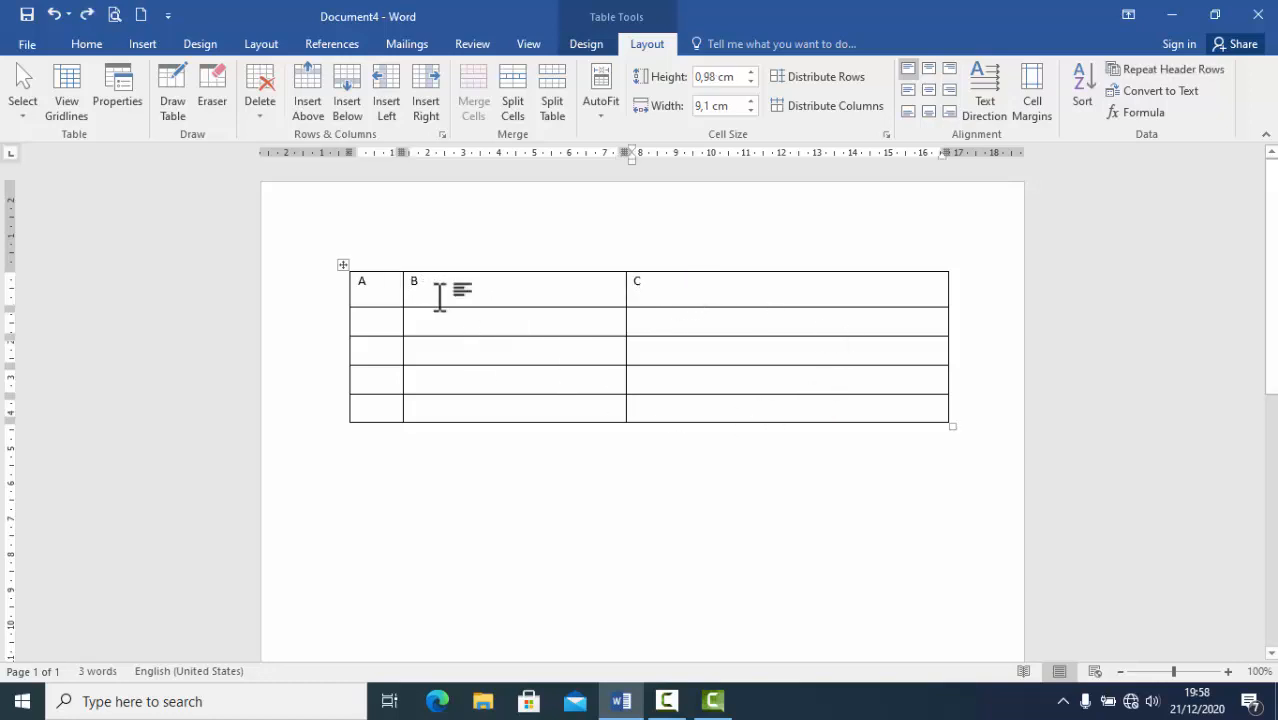
click(771, 287)
drag(755, 362, 747, 405)
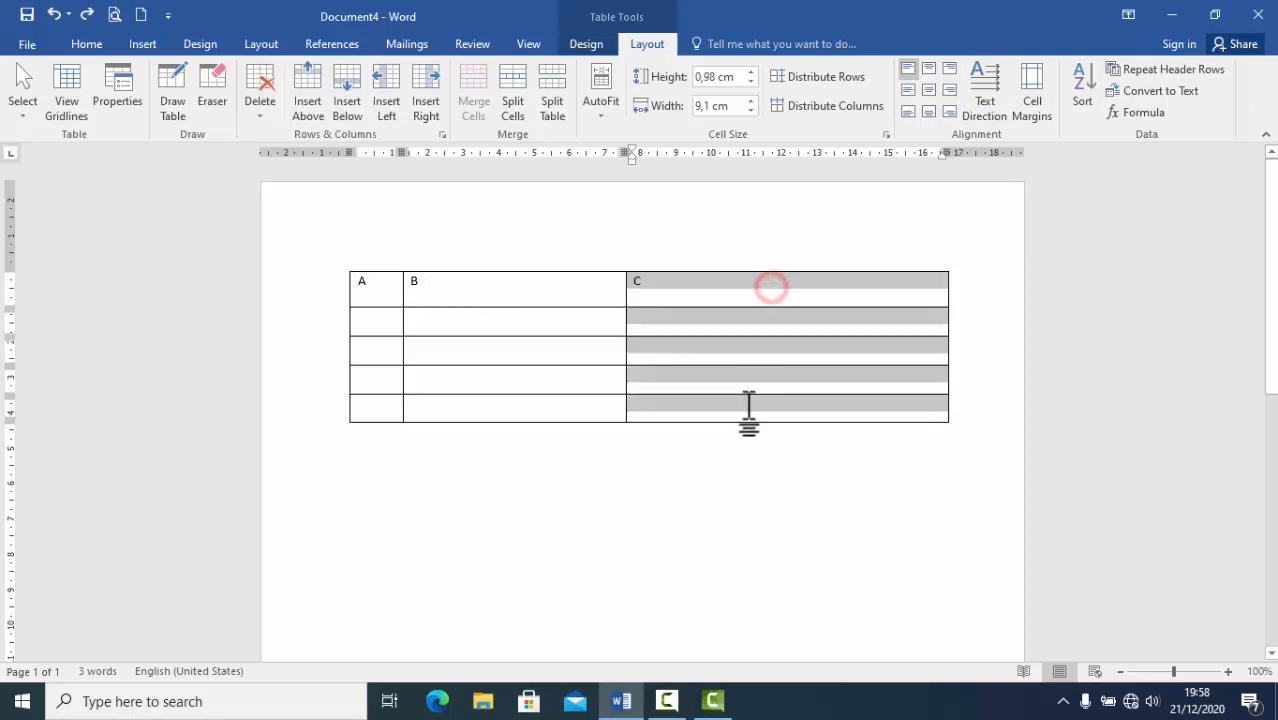
click(505, 286)
drag(447, 287, 447, 410)
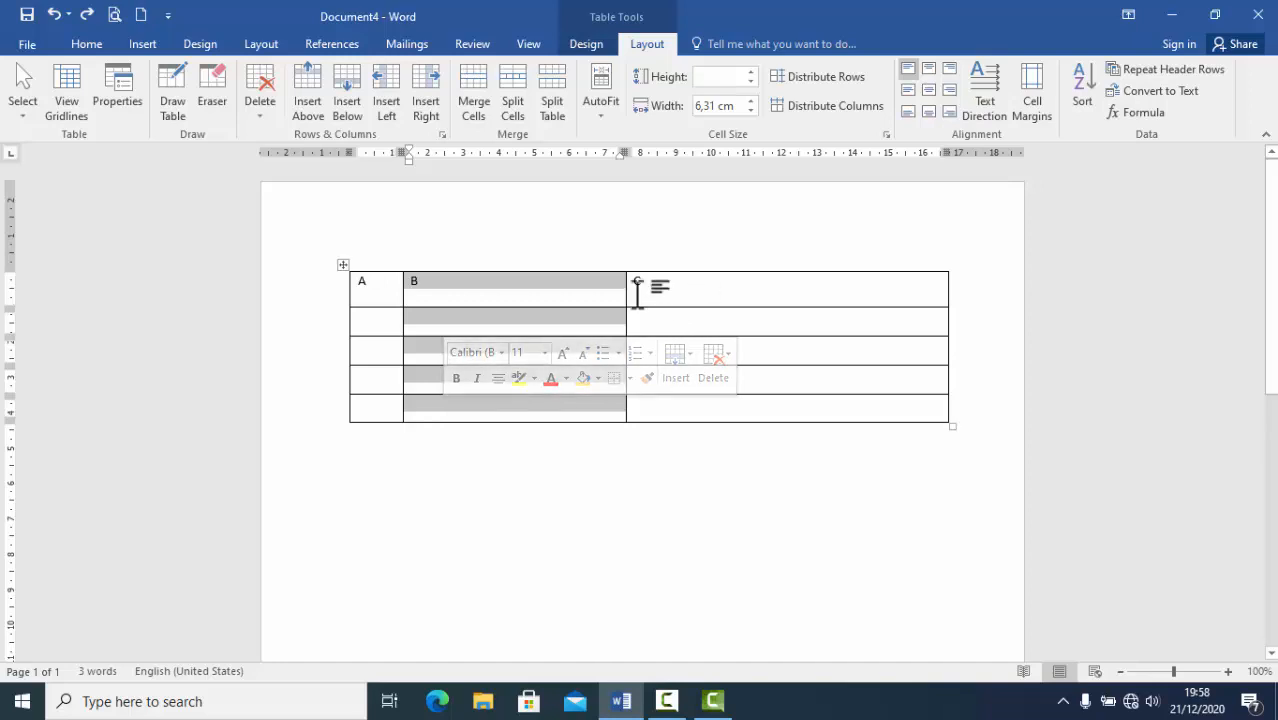
click(565, 293)
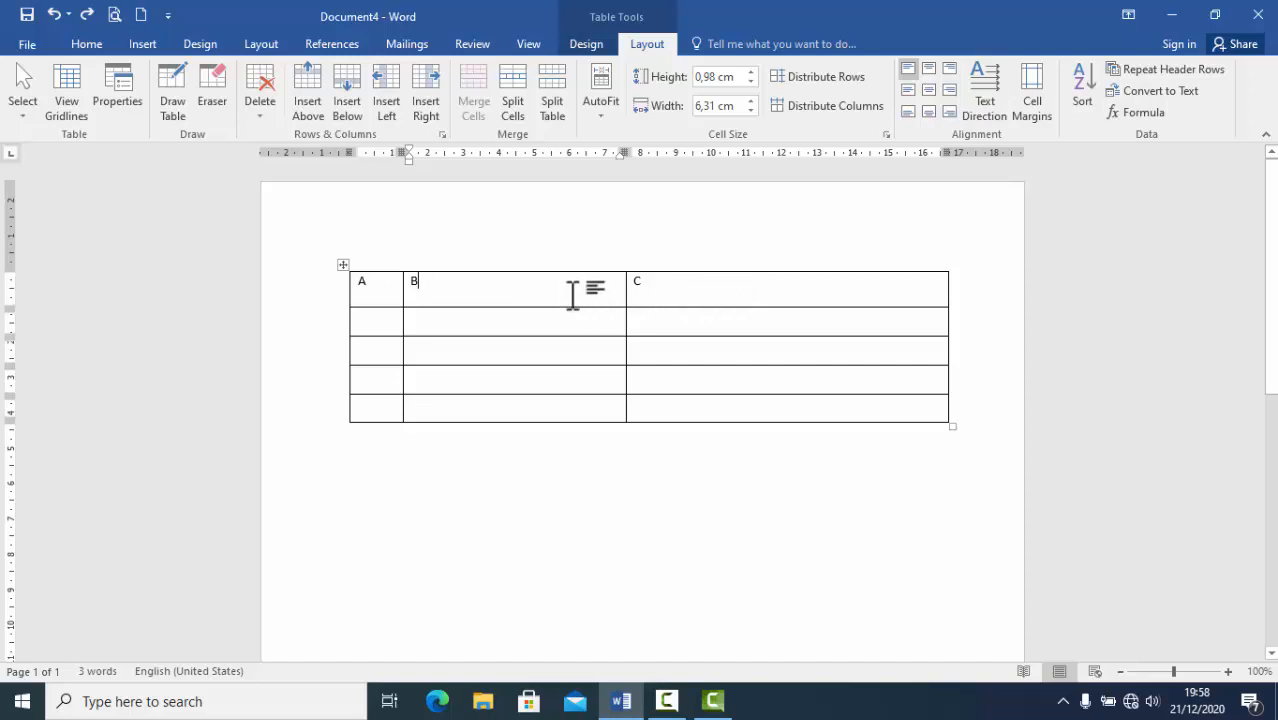
drag(590, 282, 561, 420)
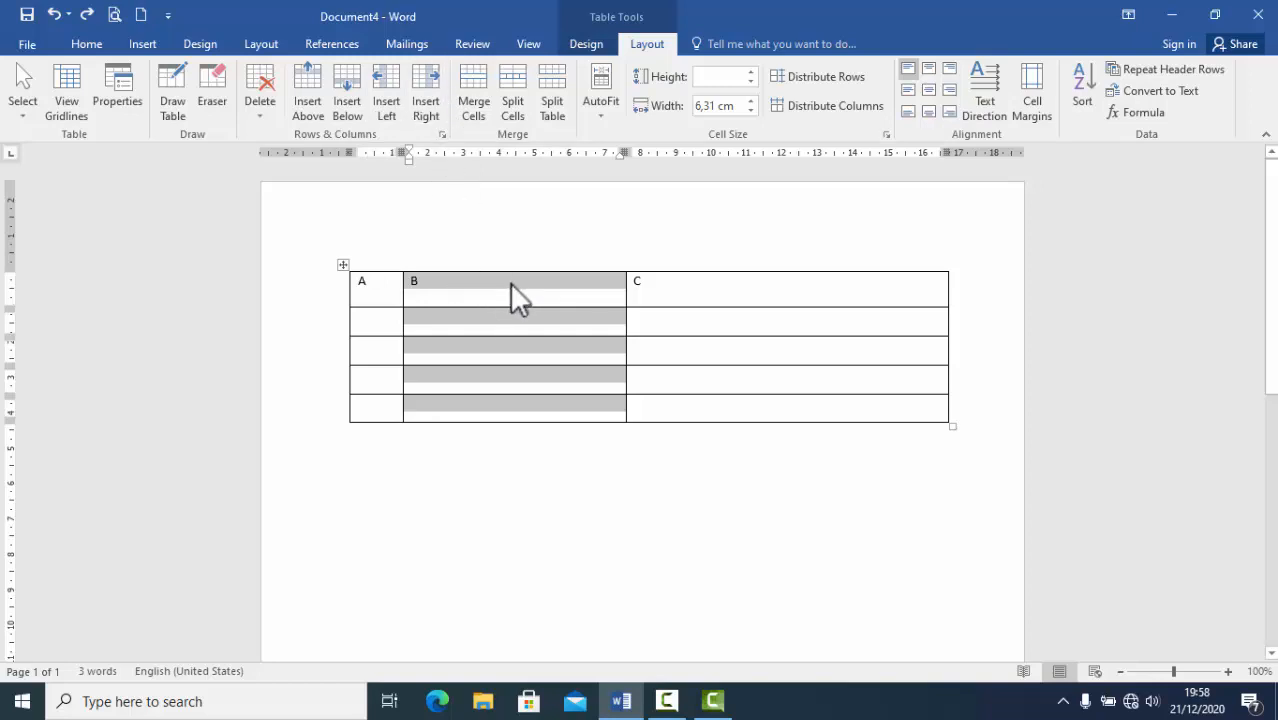
drag(465, 279, 459, 405)
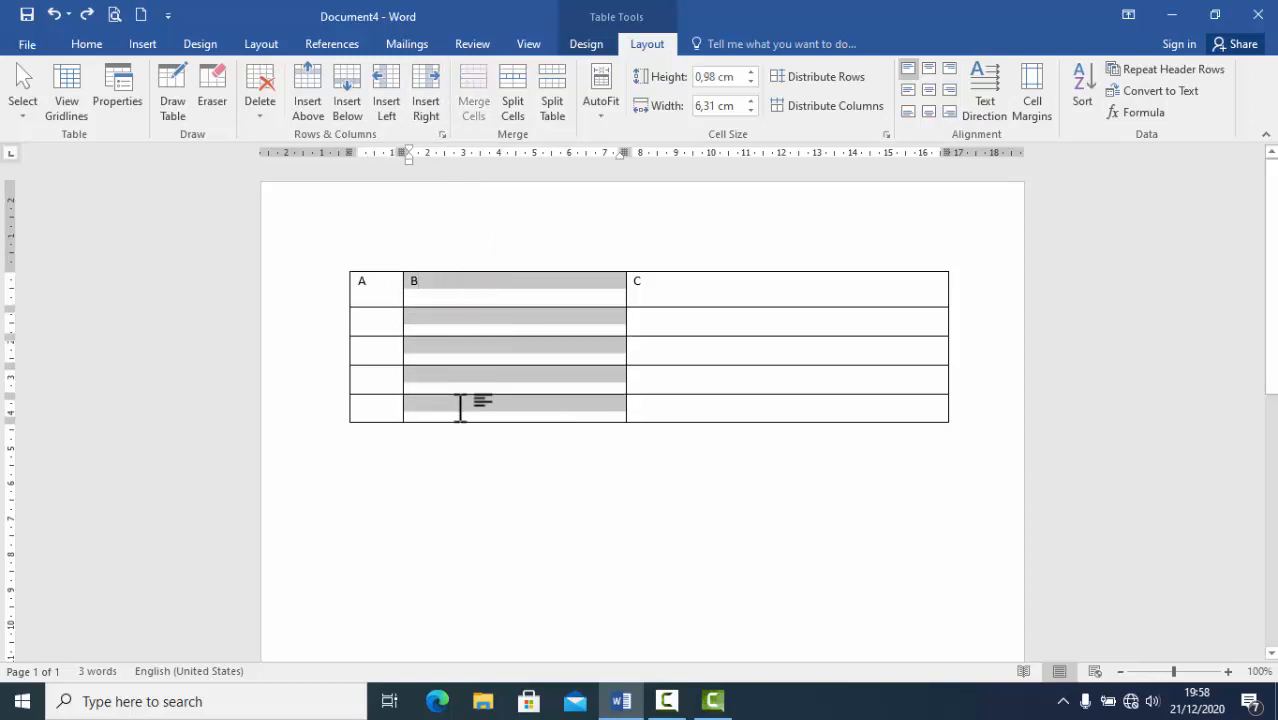
drag(379, 285, 519, 411)
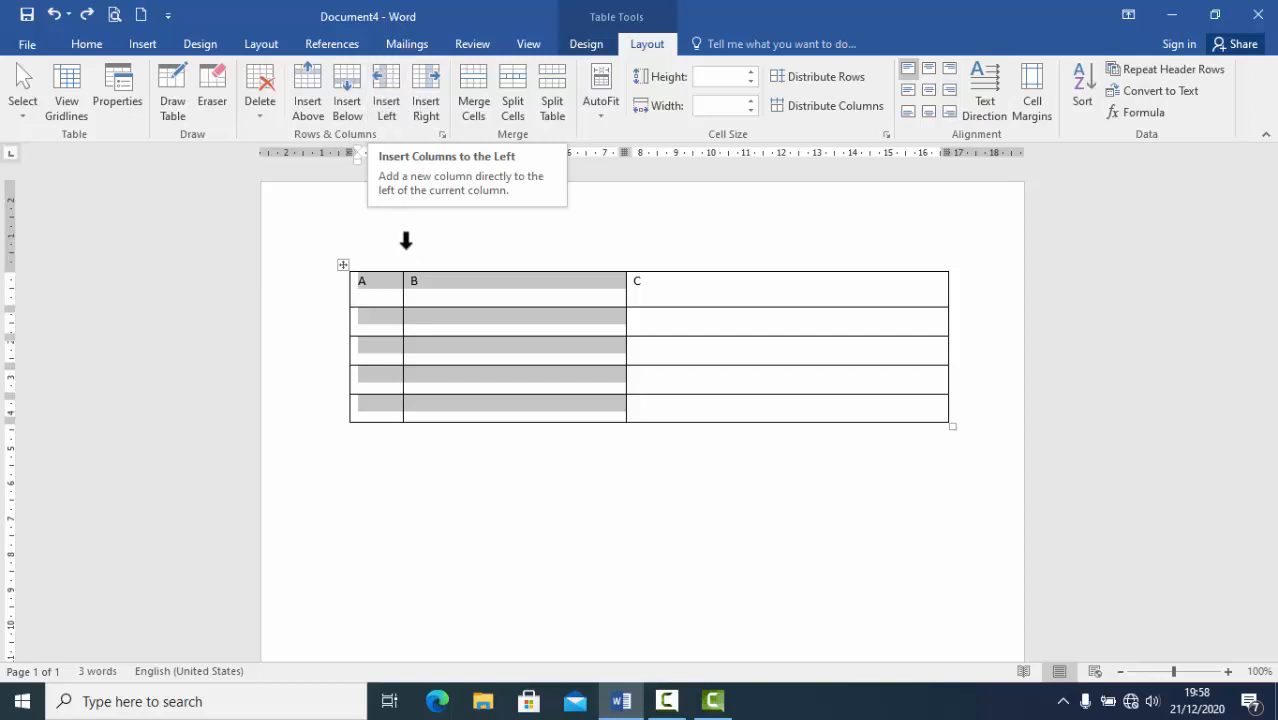
- Insert a new column to the right of column B
click(489, 294)
drag(489, 294, 505, 408)
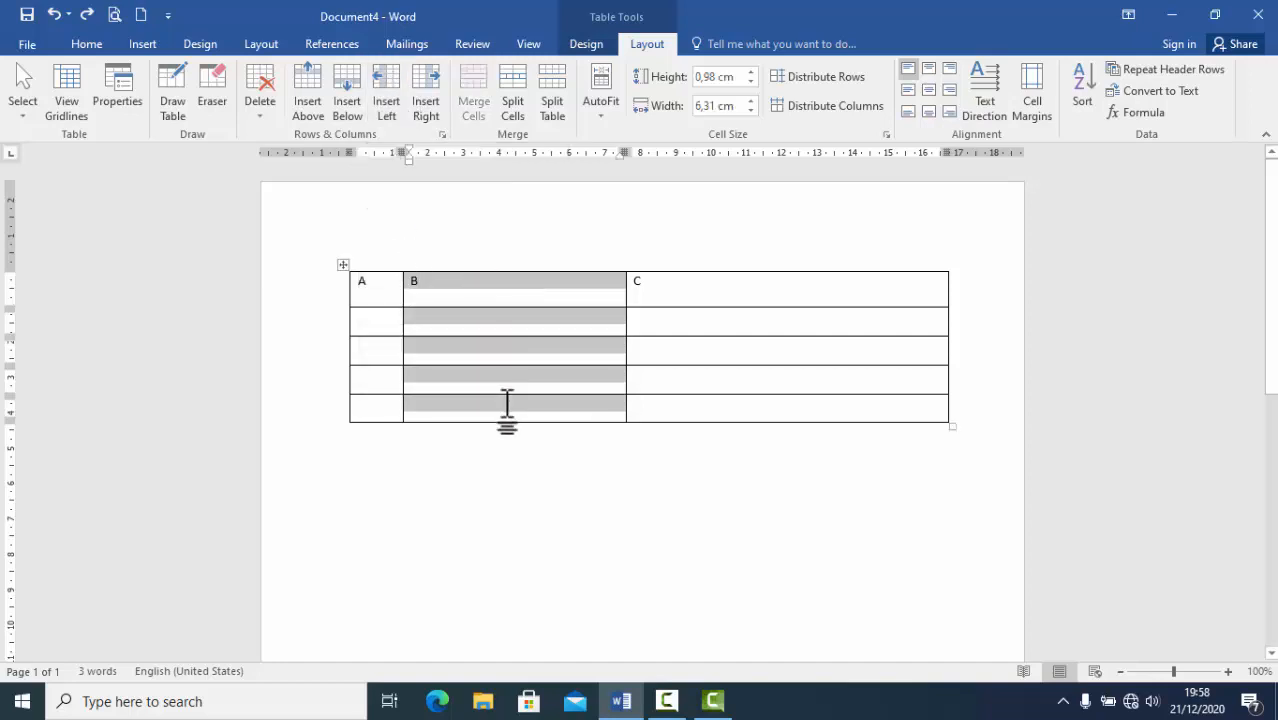
click(433, 80)
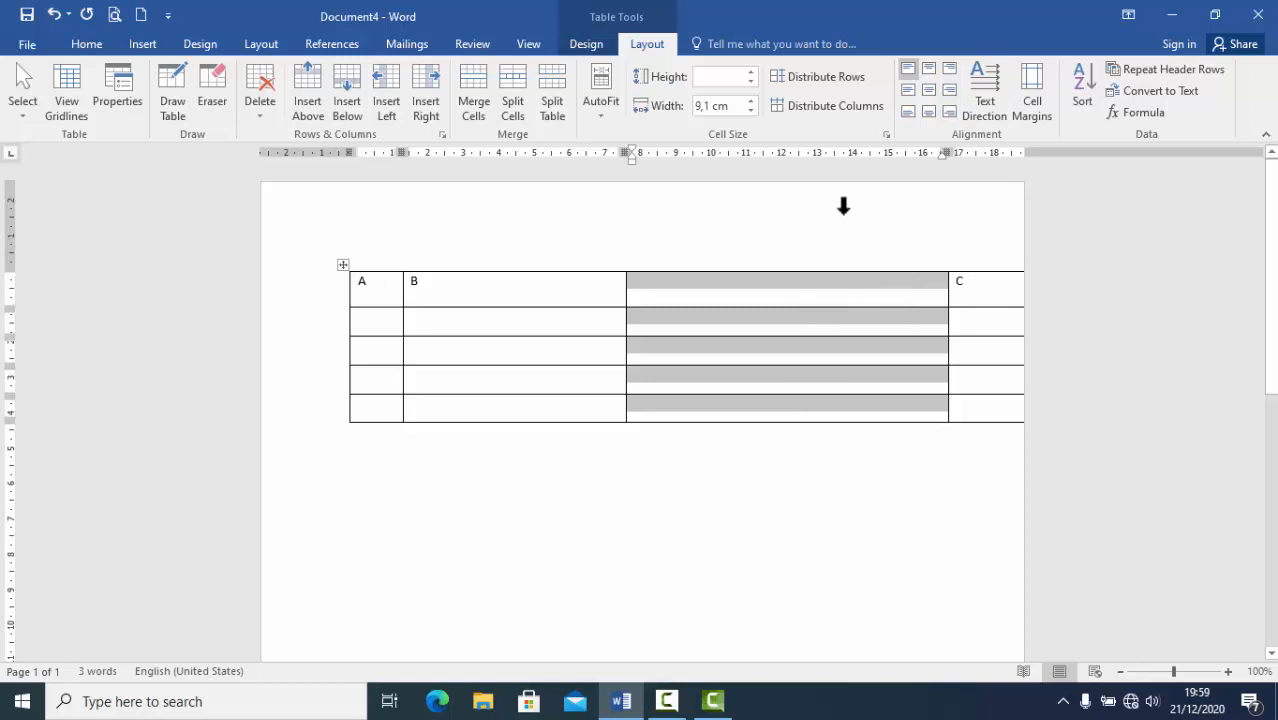
- Reduce the width of the empty column between B and C to 2.1 cm
click(751, 111)
click(751, 111)
drag(751, 111, 751, 112)
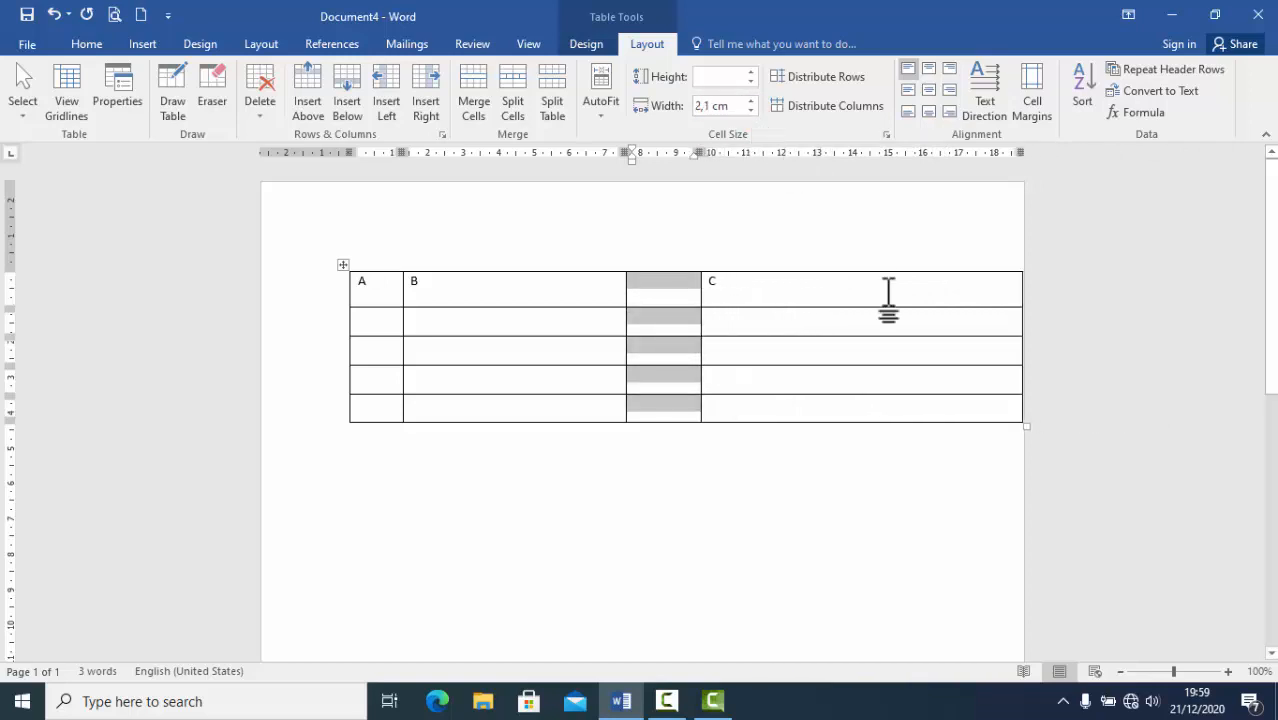
- Reduce the width of the entire column C to 6.3 cm
drag(885, 358, 876, 419)
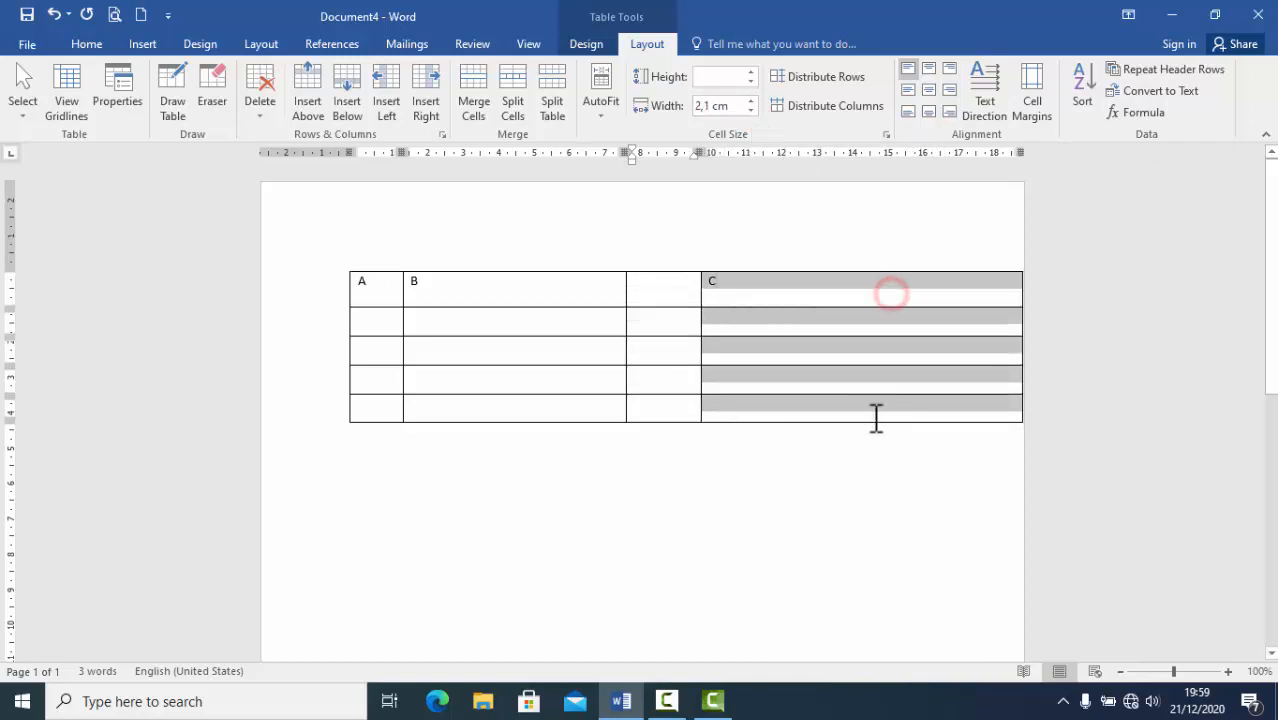
click(750, 111)
drag(750, 111, 749, 113)
click(662, 310)
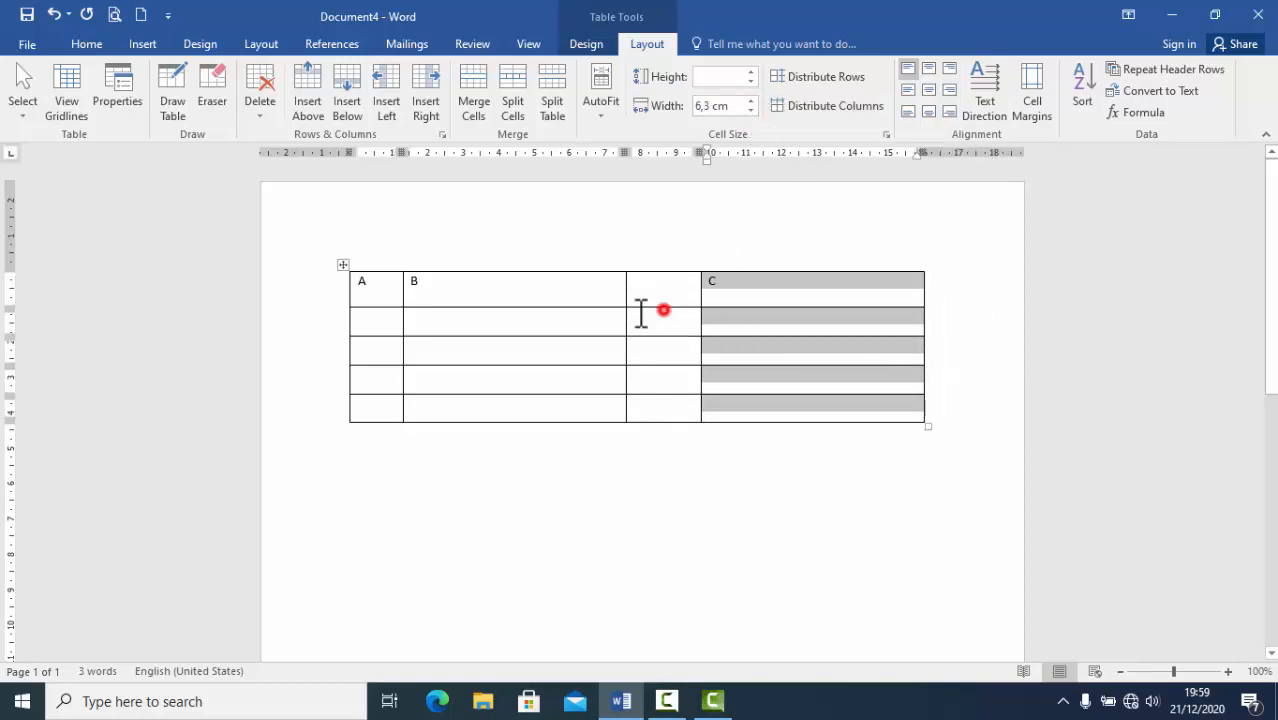
click(665, 282)
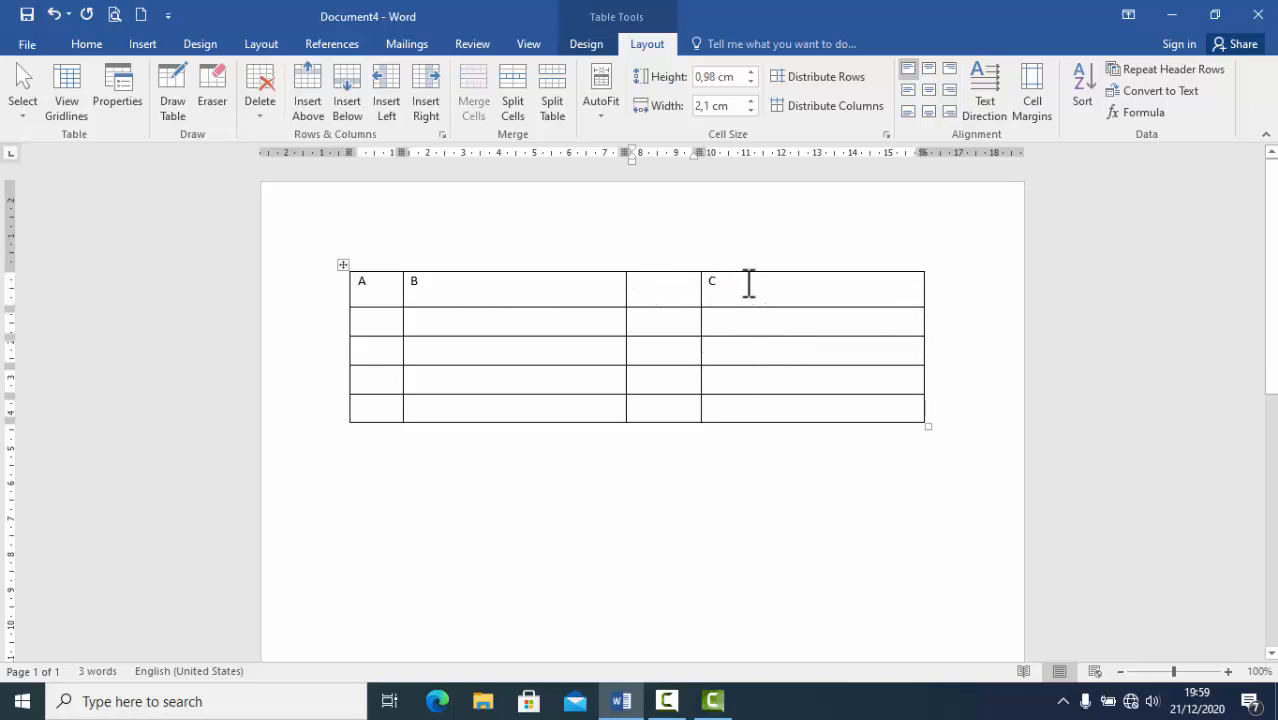
- Insert a new column to the left of column B
click(571, 294)
drag(442, 285, 442, 416)
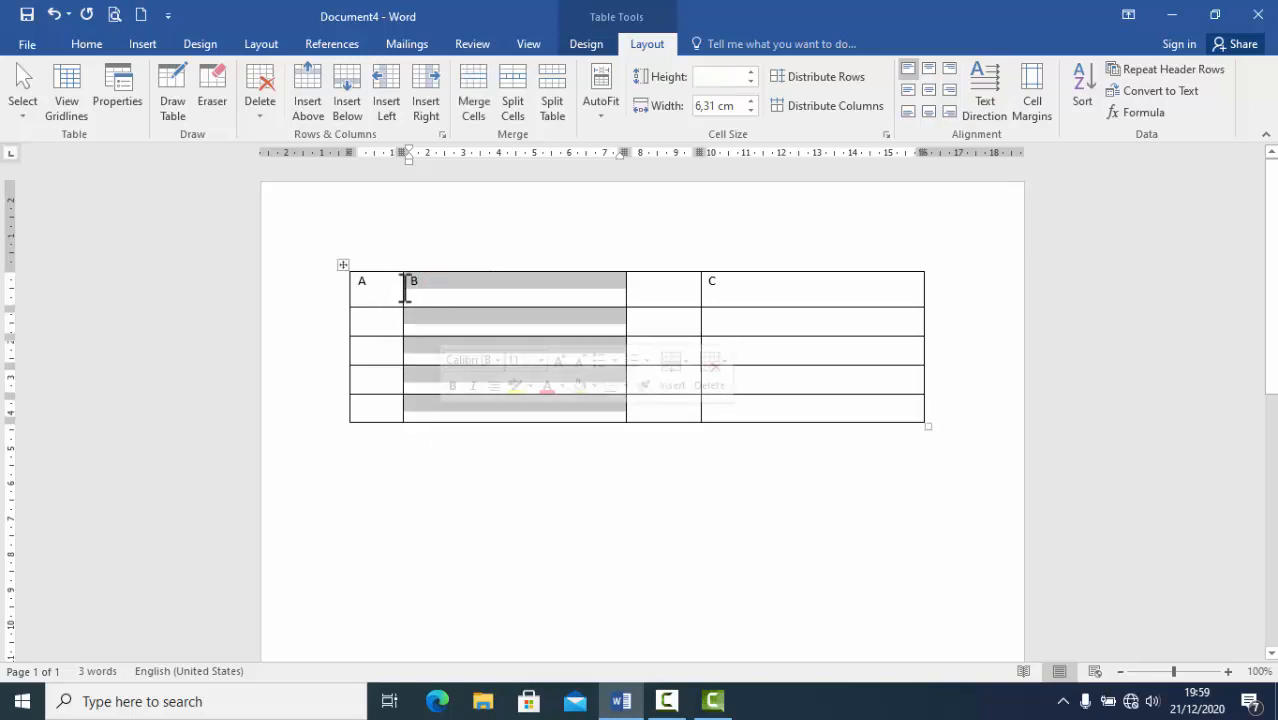
click(388, 95)
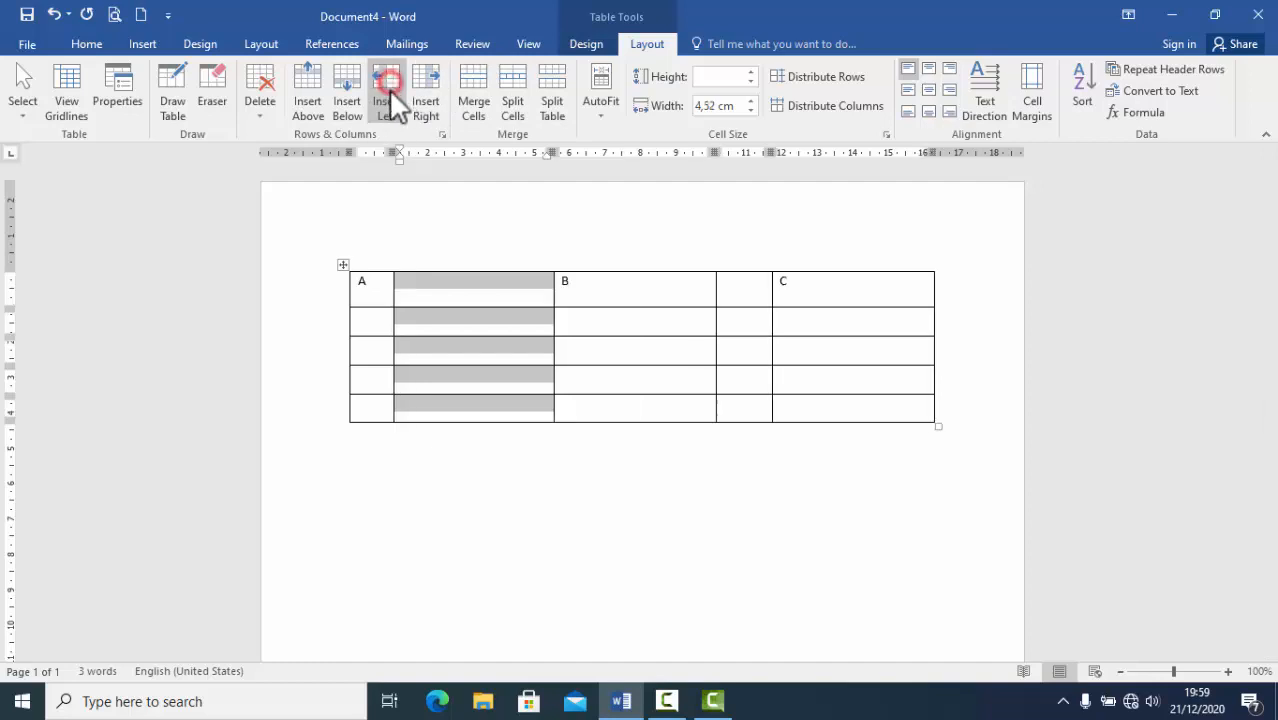
click(459, 280)
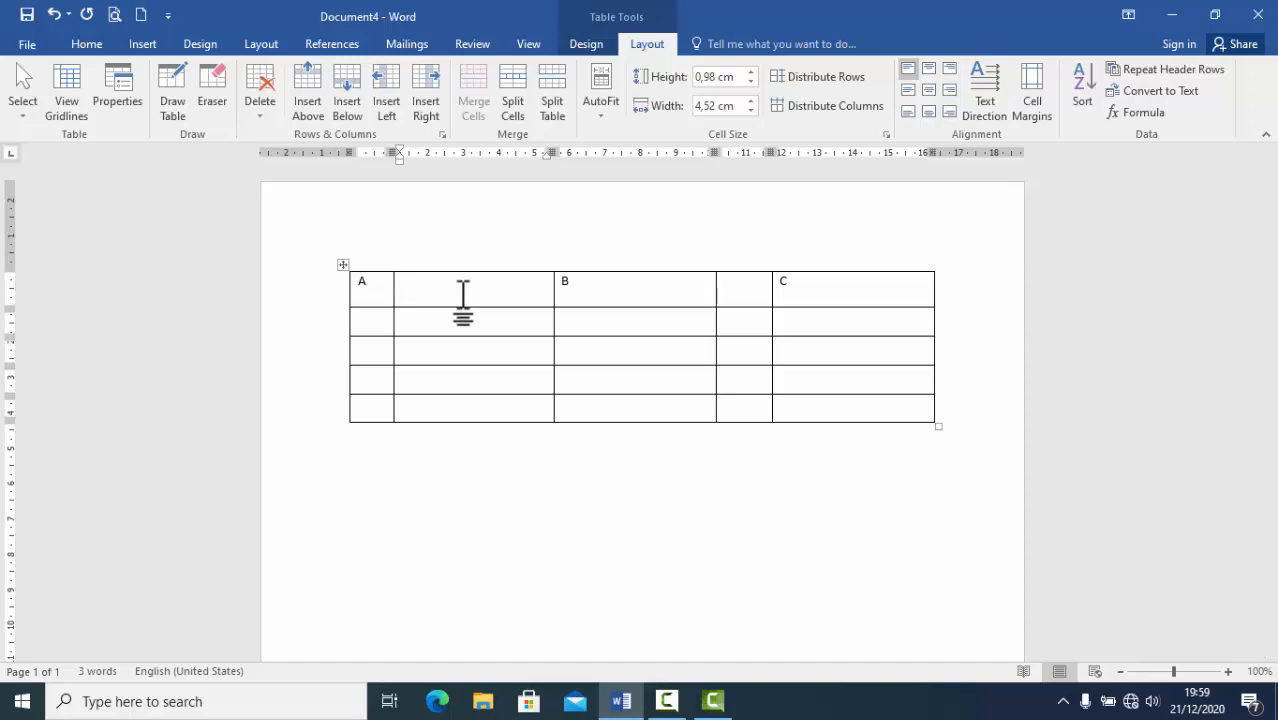
- Number the cells below heading A from 1 to 4, one number per row
click(374, 318)
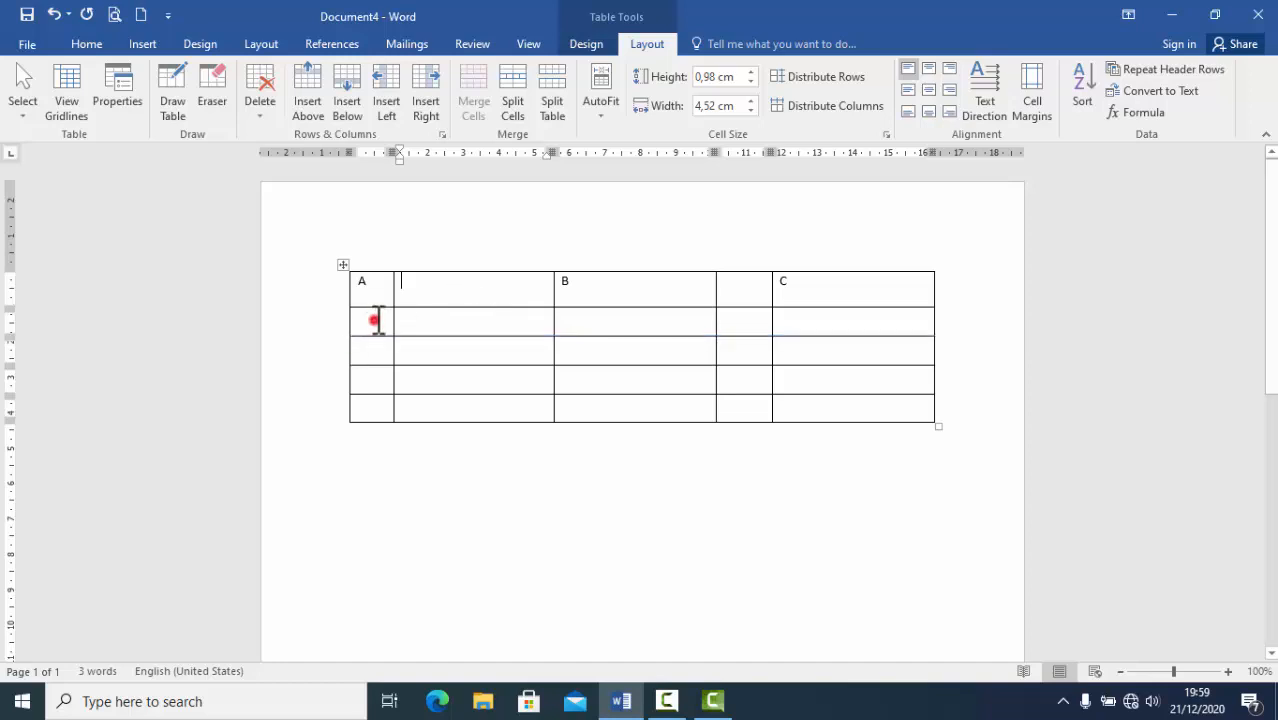
text(1)
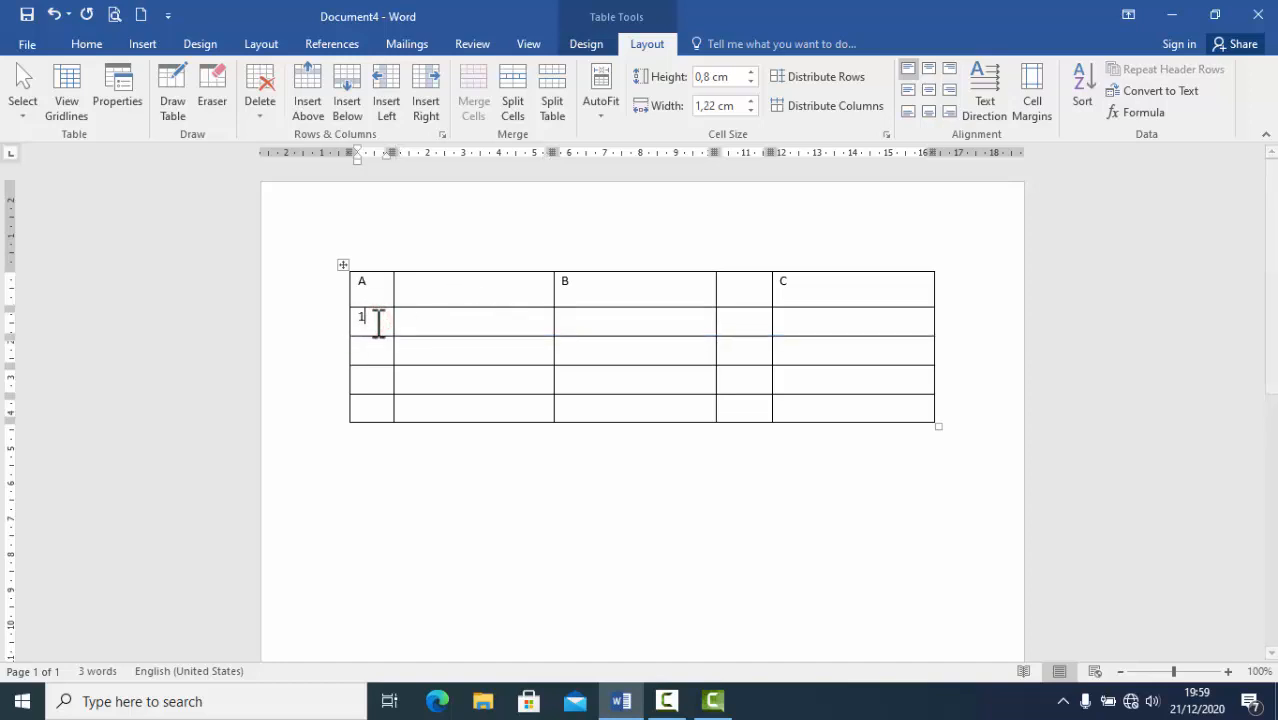
key(Down)
text(2)
key(Down)
text(4)
key(Down)
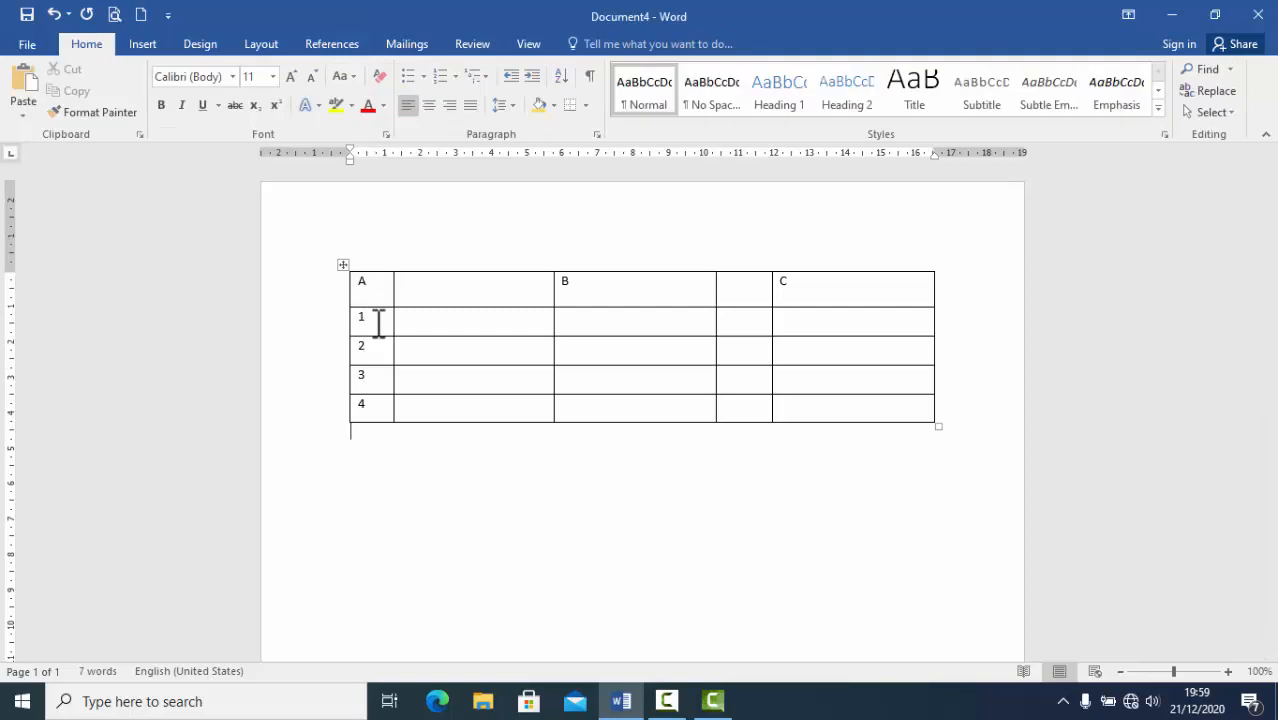
click(436, 478)
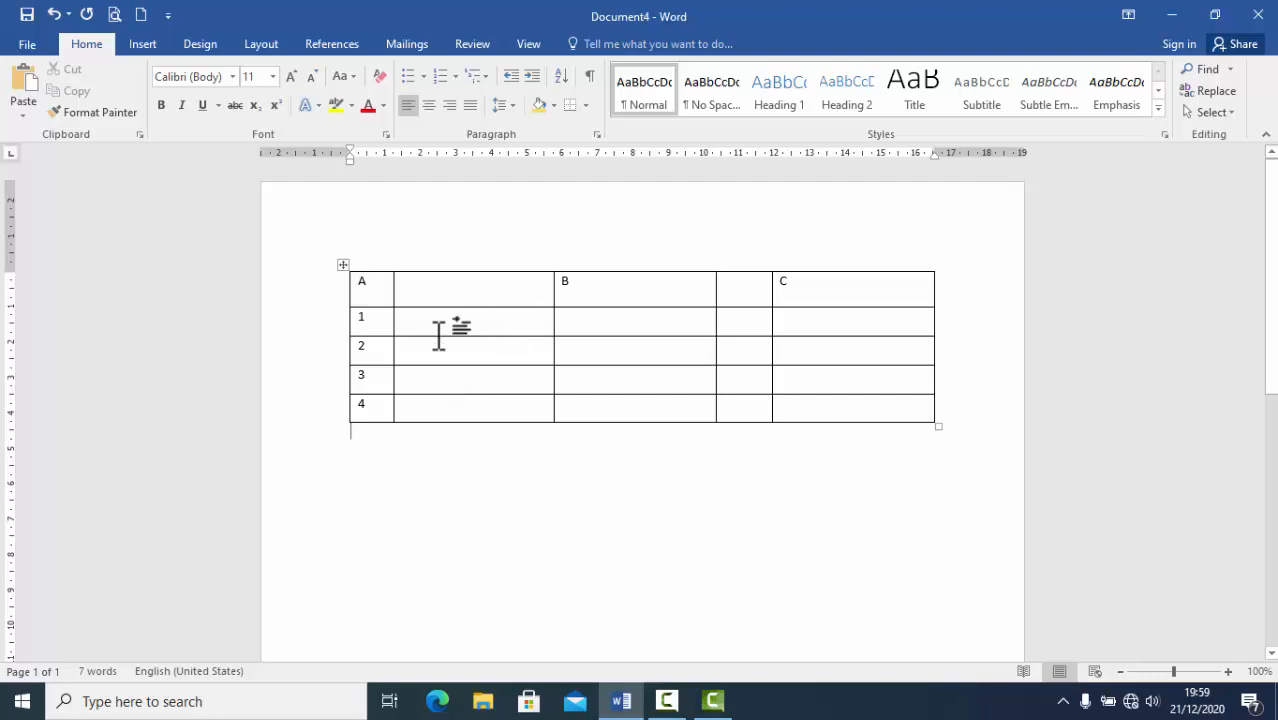
click(484, 288)
drag(487, 289, 485, 410)
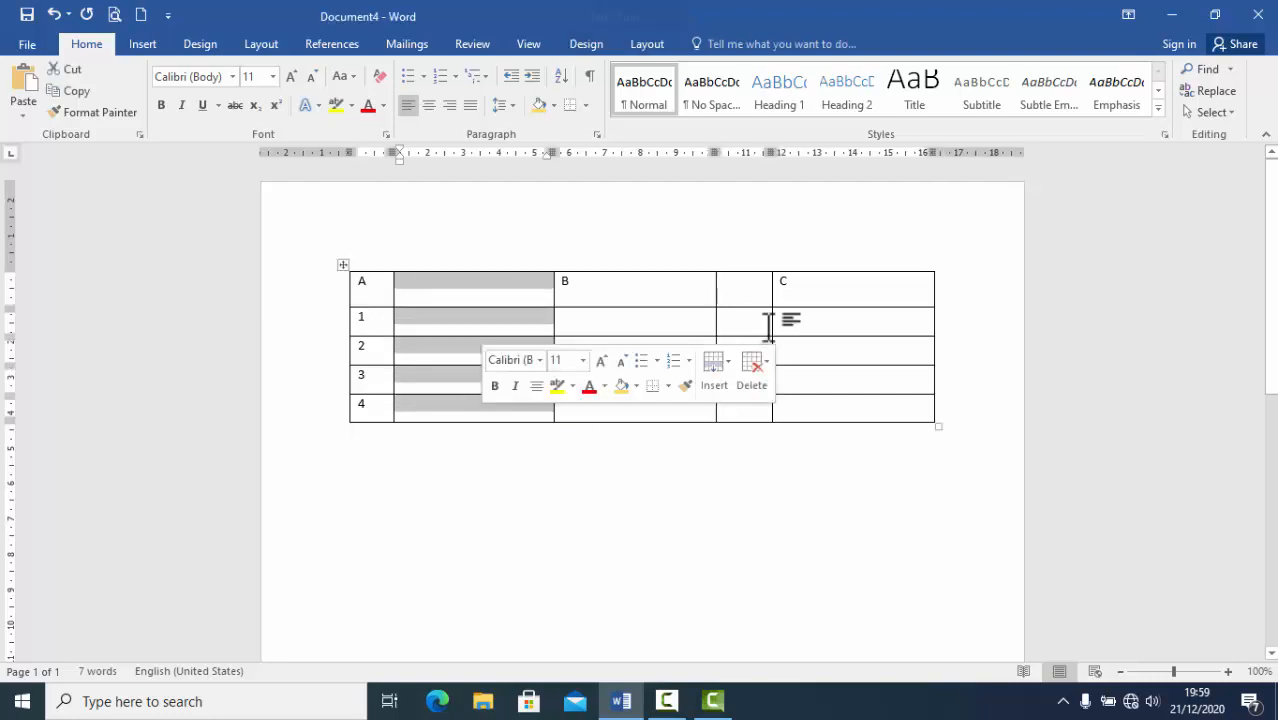
drag(746, 285, 745, 408)
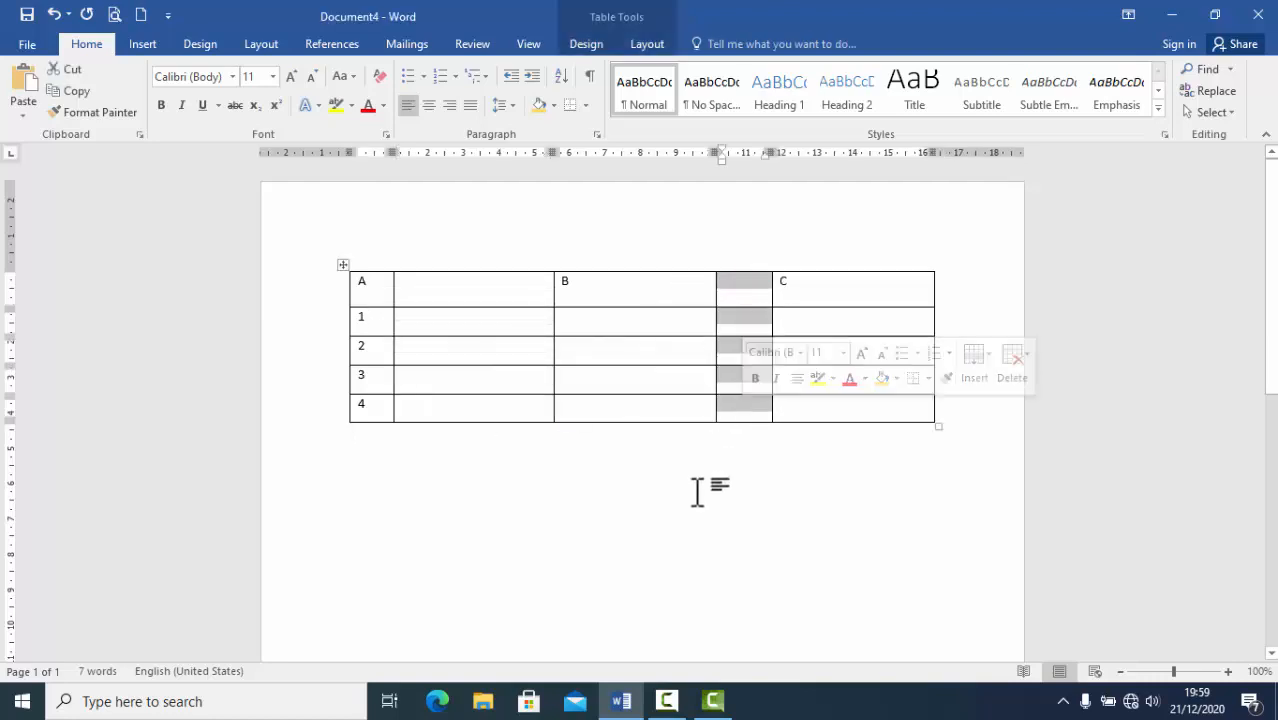
click(676, 533)
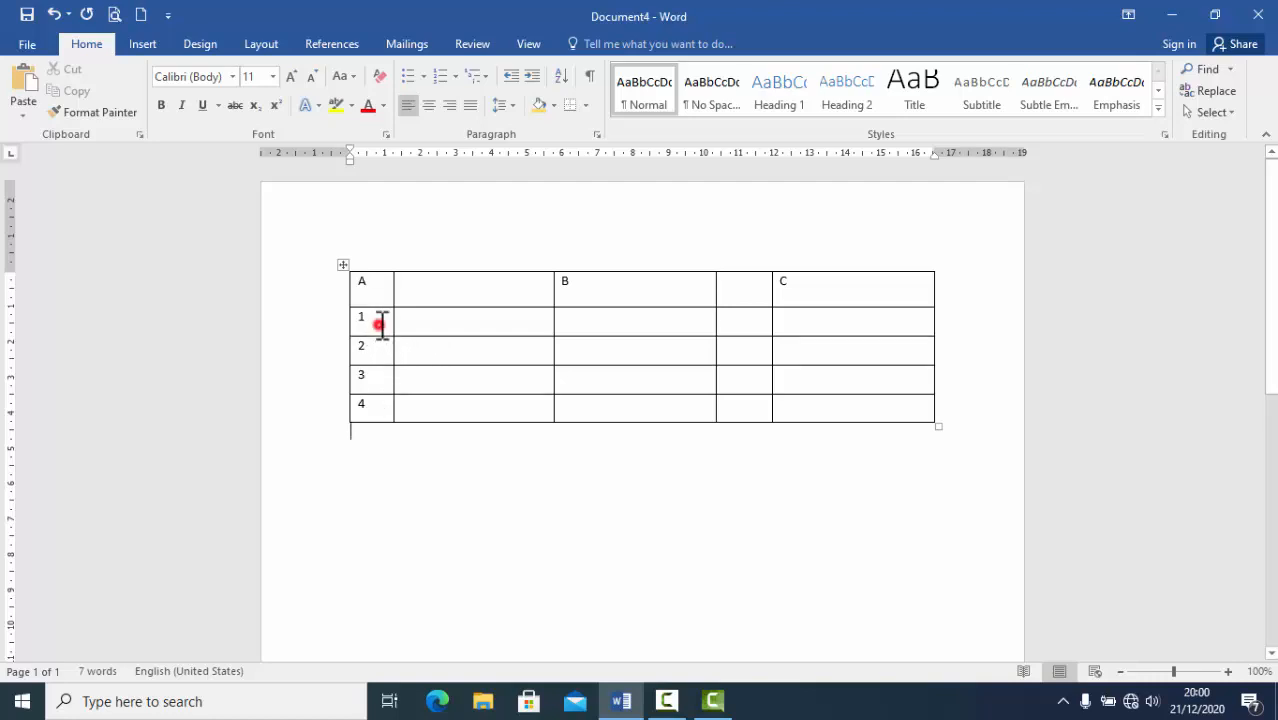
drag(381, 325, 928, 410)
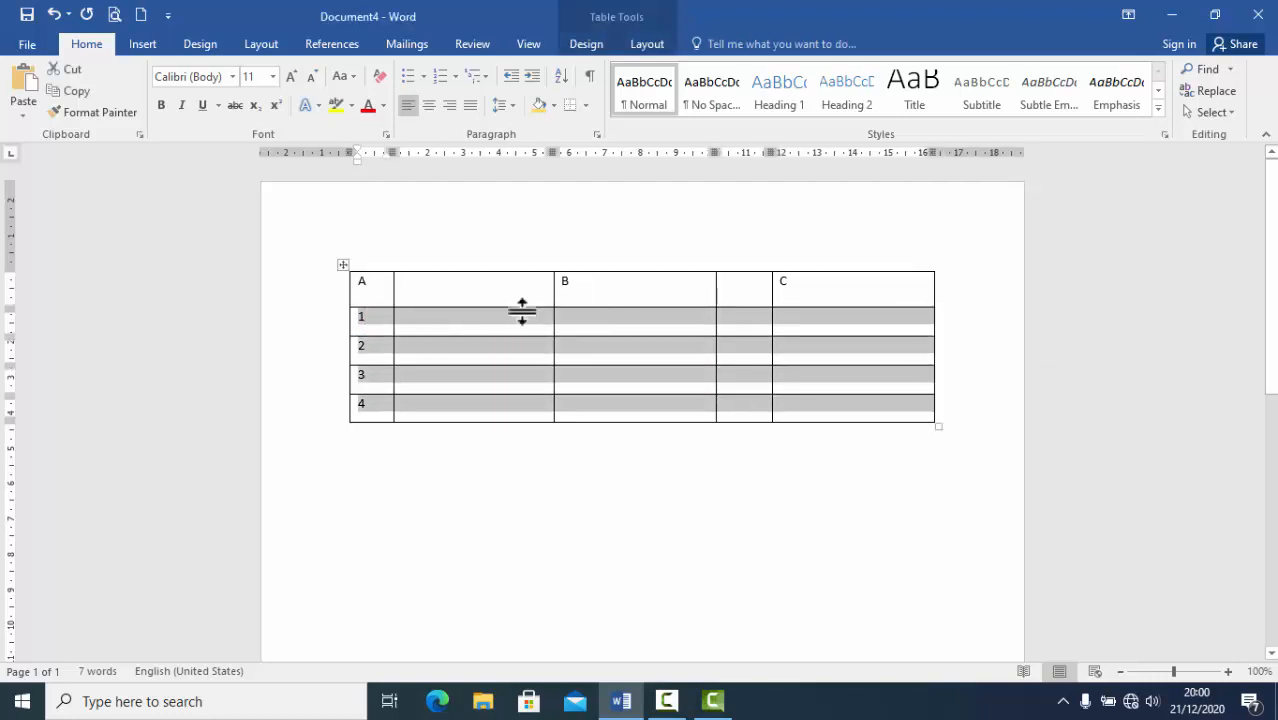
click(513, 322)
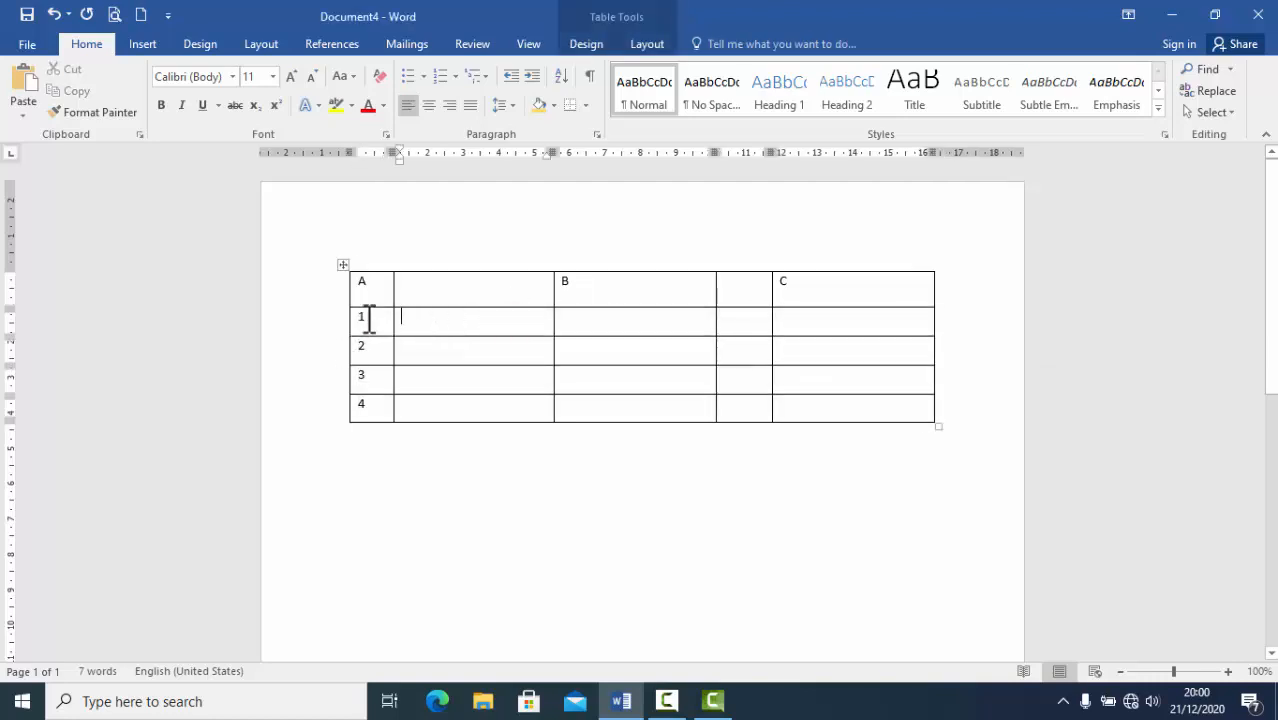
- Insert a new row directly below the row numbered 1
drag(368, 318, 842, 320)
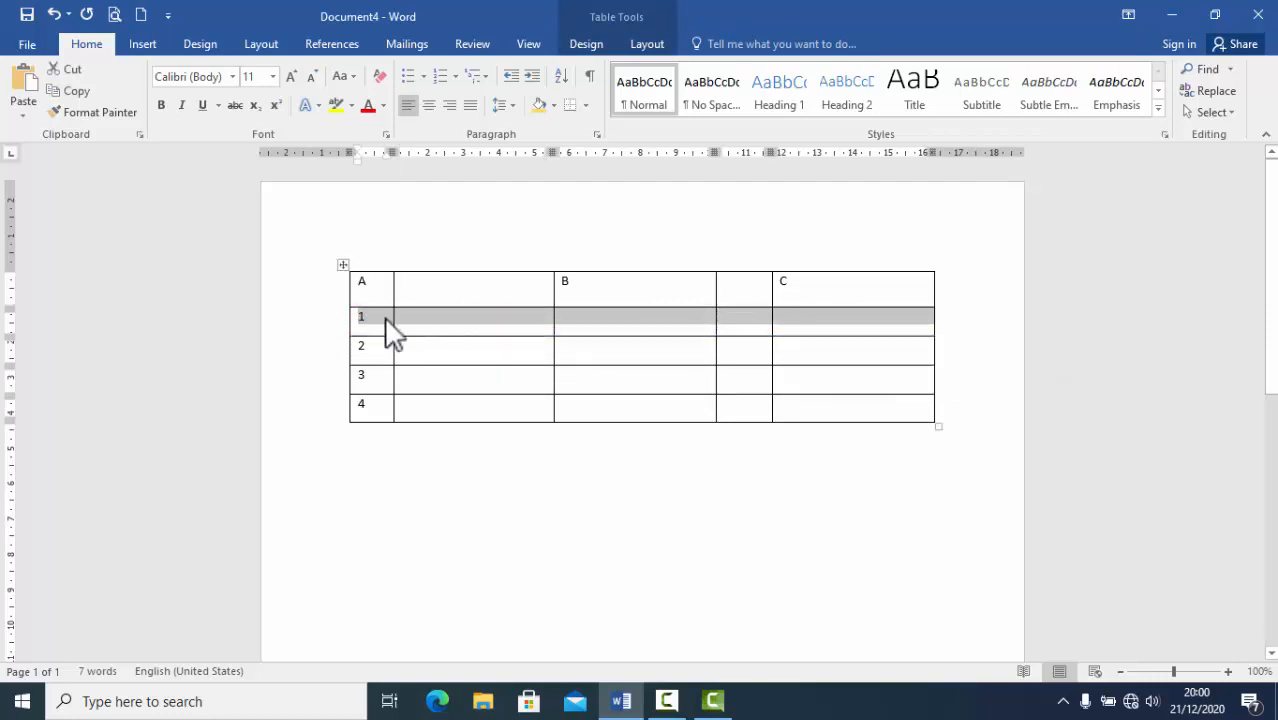
click(647, 44)
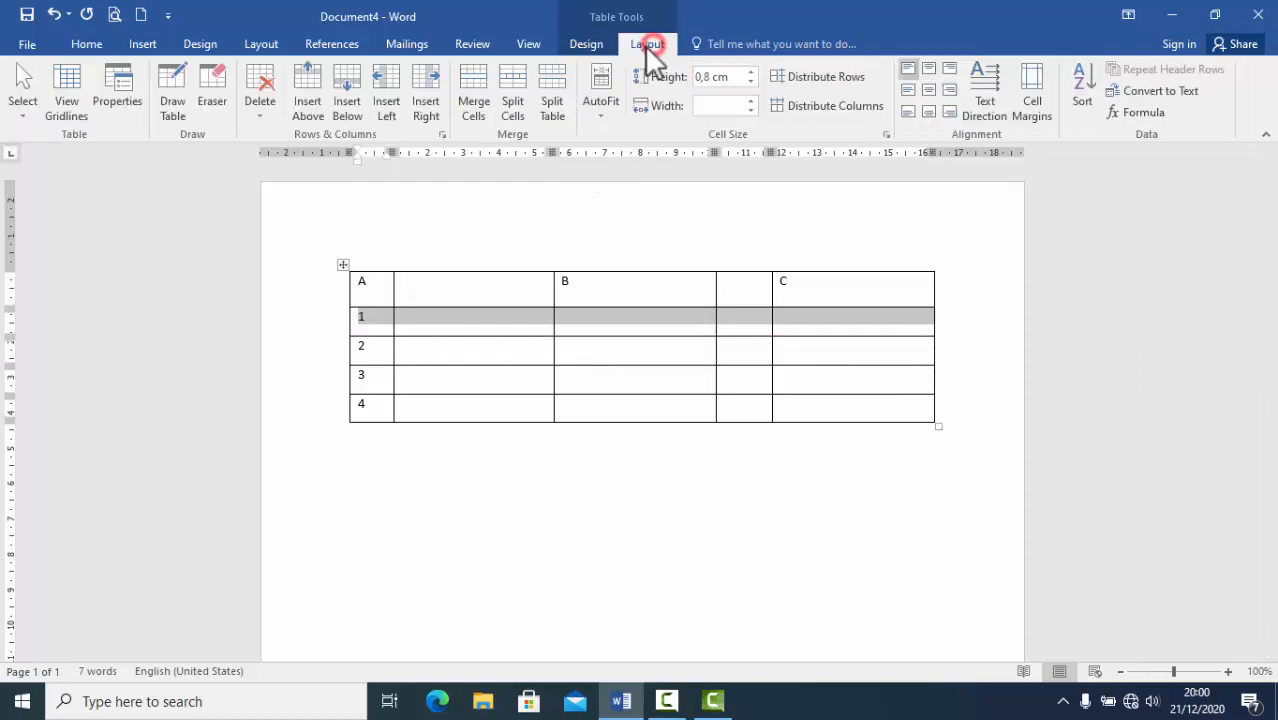
click(350, 95)
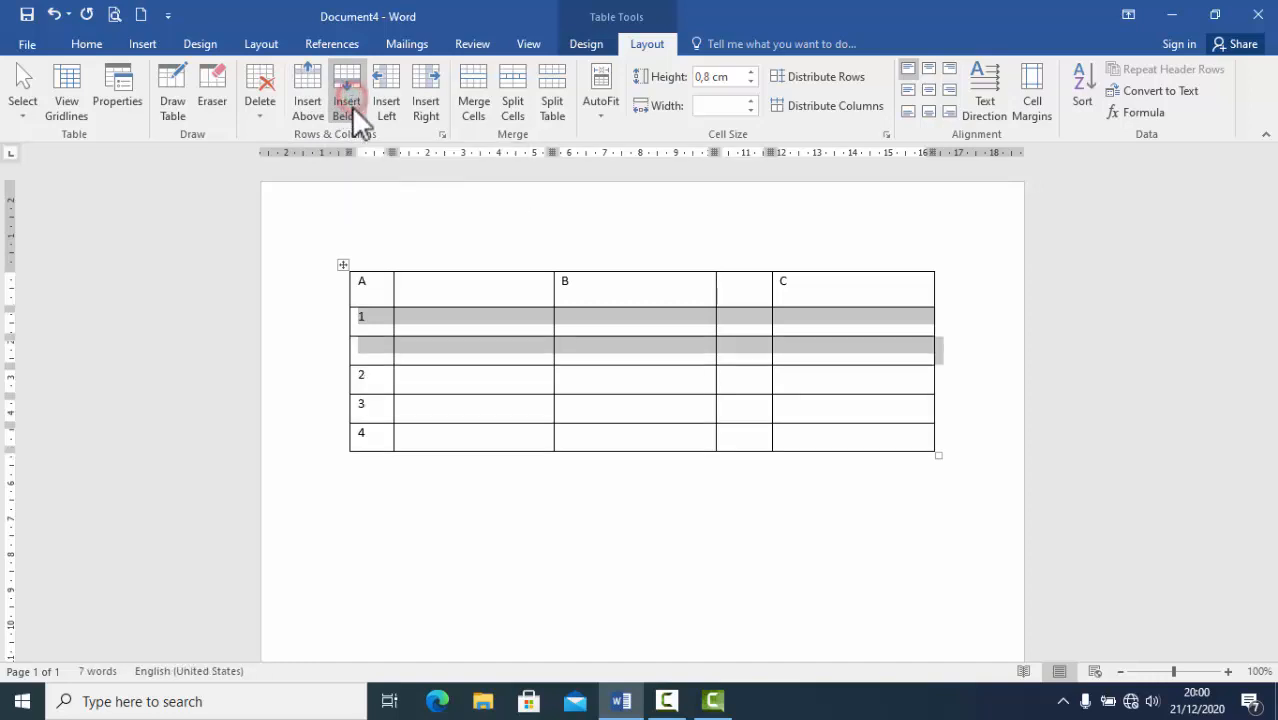
click(371, 316)
click(372, 355)
click(370, 385)
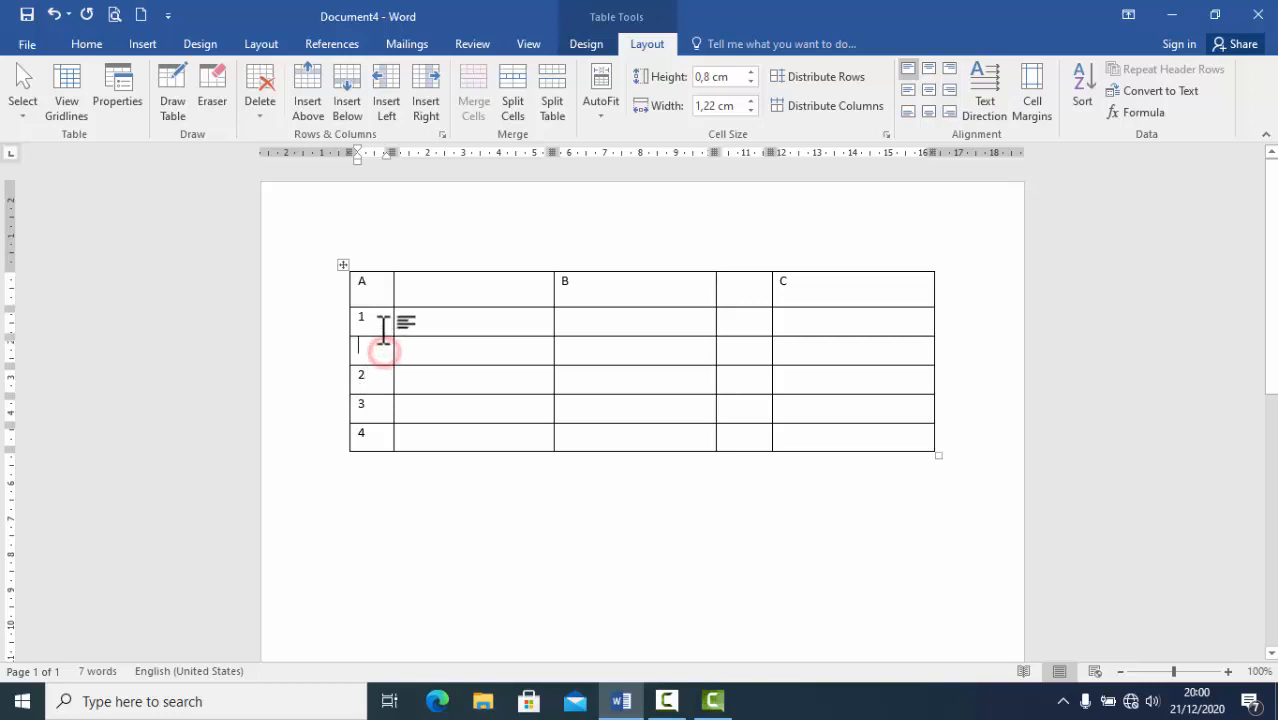
- Insert a new row directly above the row numbered 1
drag(379, 320, 856, 334)
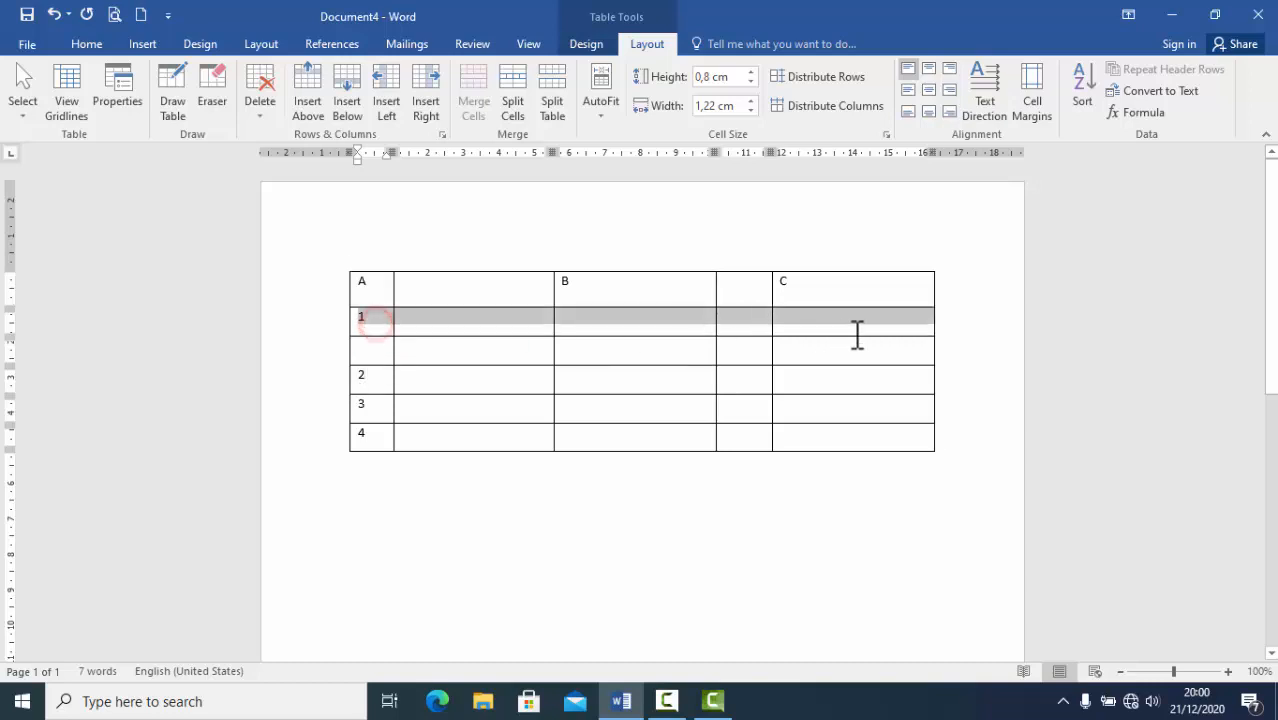
click(457, 357)
drag(368, 318, 836, 331)
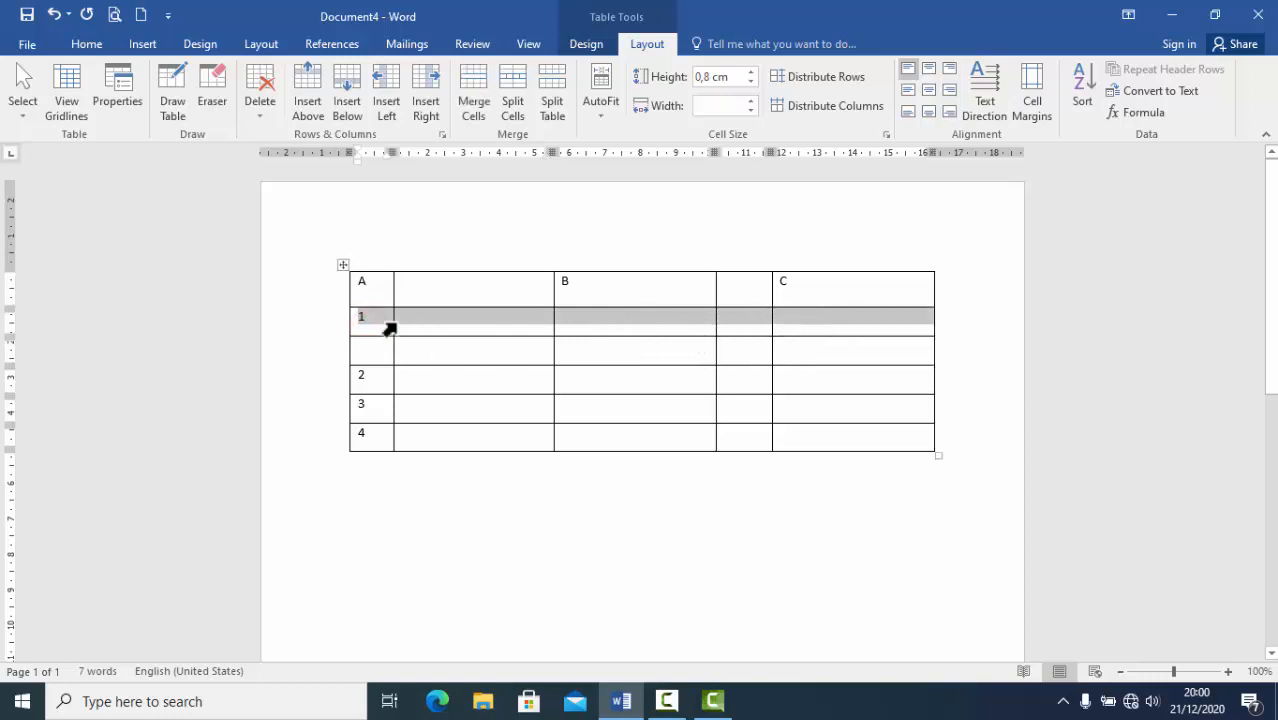
click(314, 73)
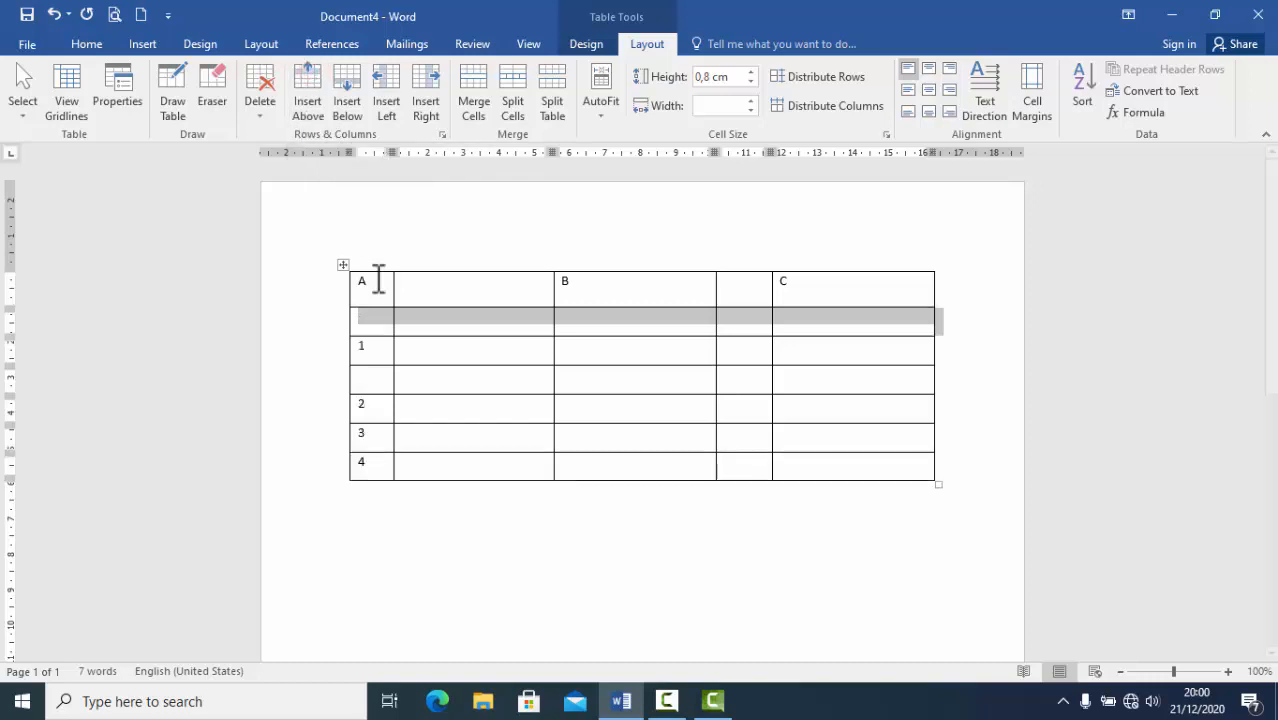
click(388, 317)
click(486, 317)
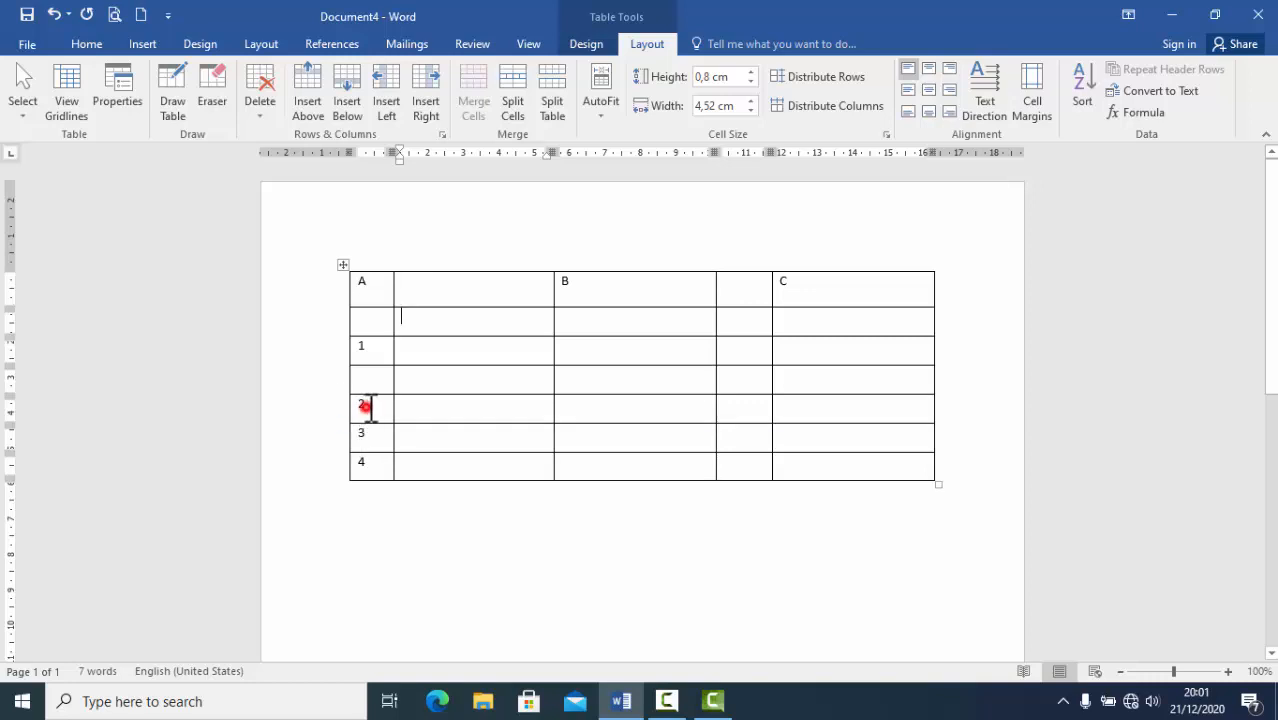
- Insert three new rows below the rows numbered 2 to 4 and three more above them
drag(366, 407, 888, 469)
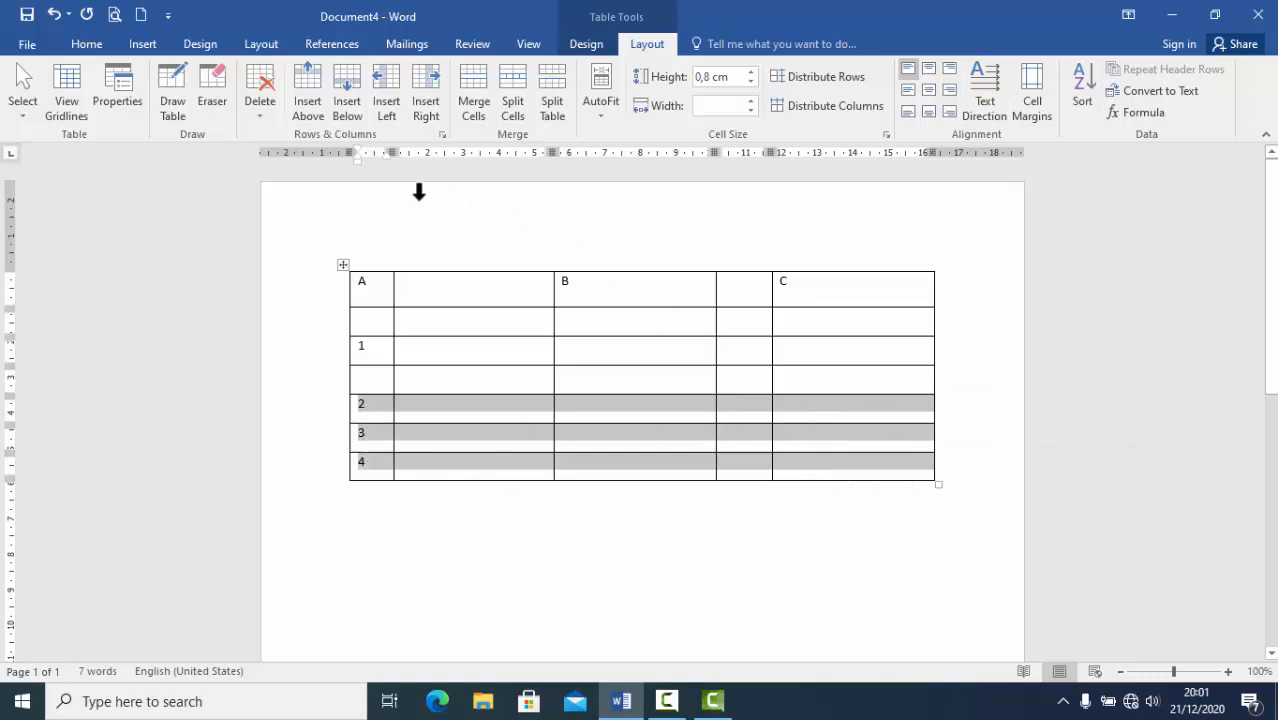
click(347, 86)
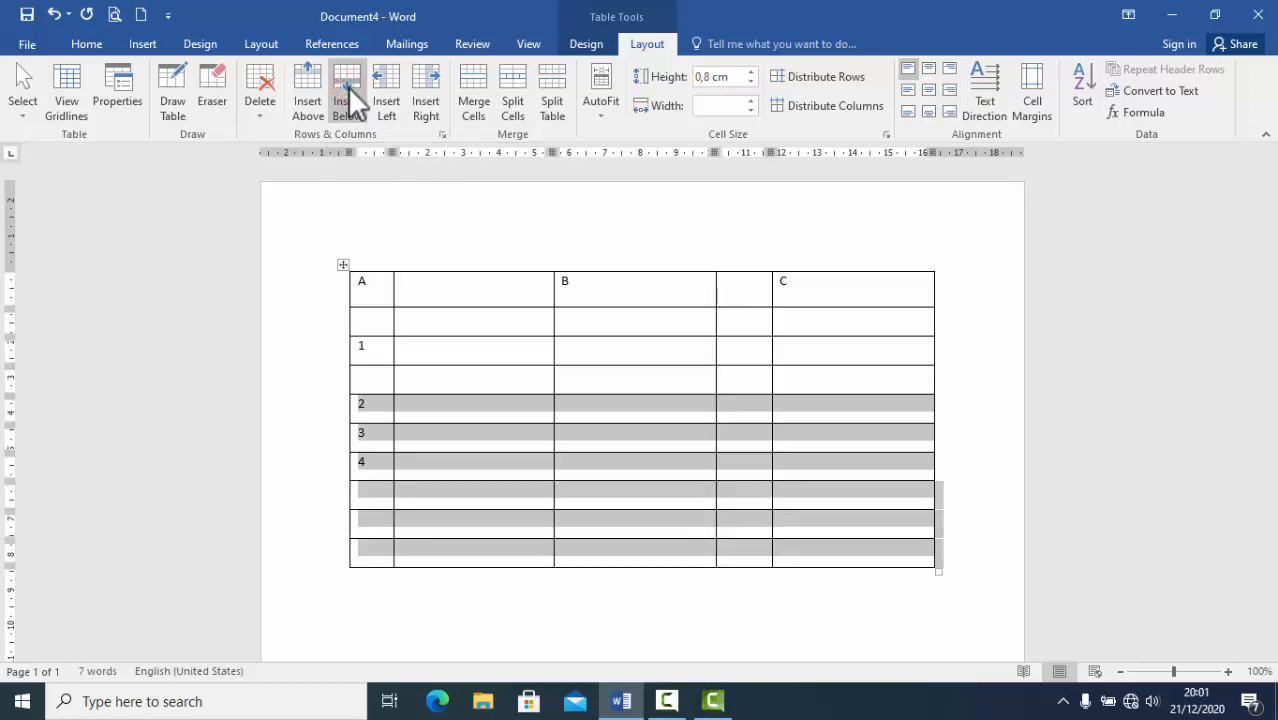
drag(371, 405, 890, 459)
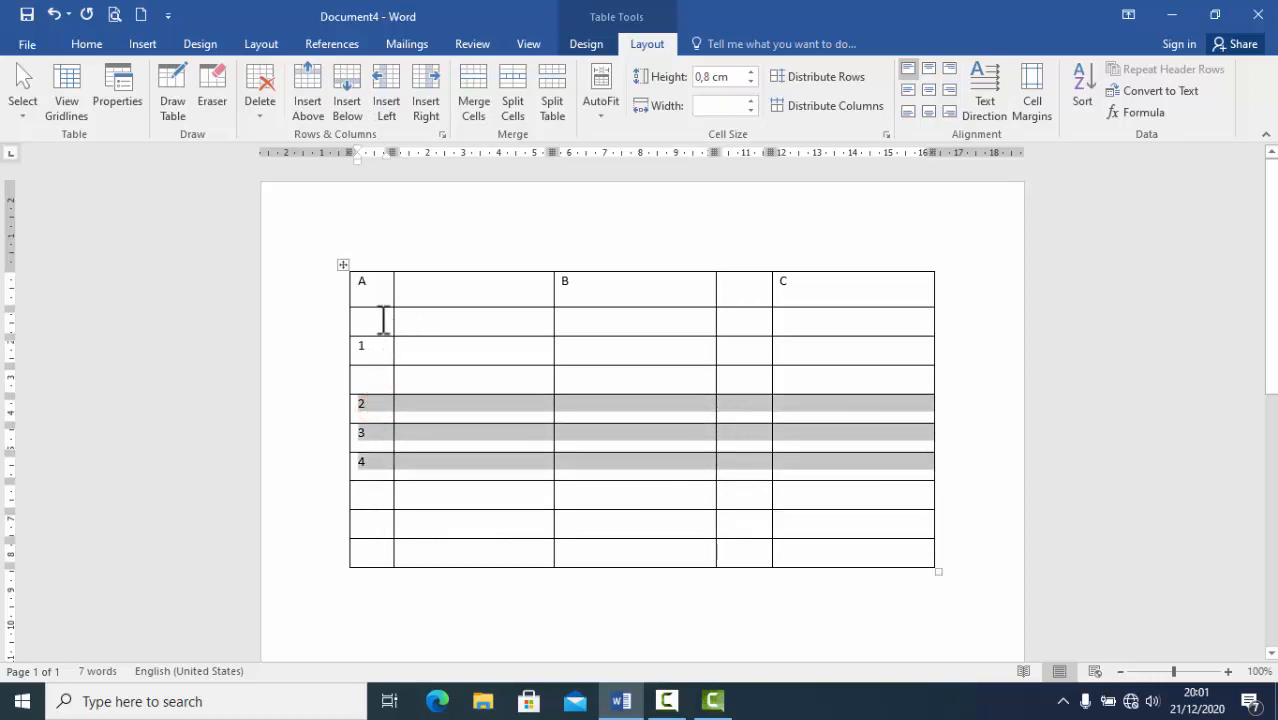
click(311, 82)
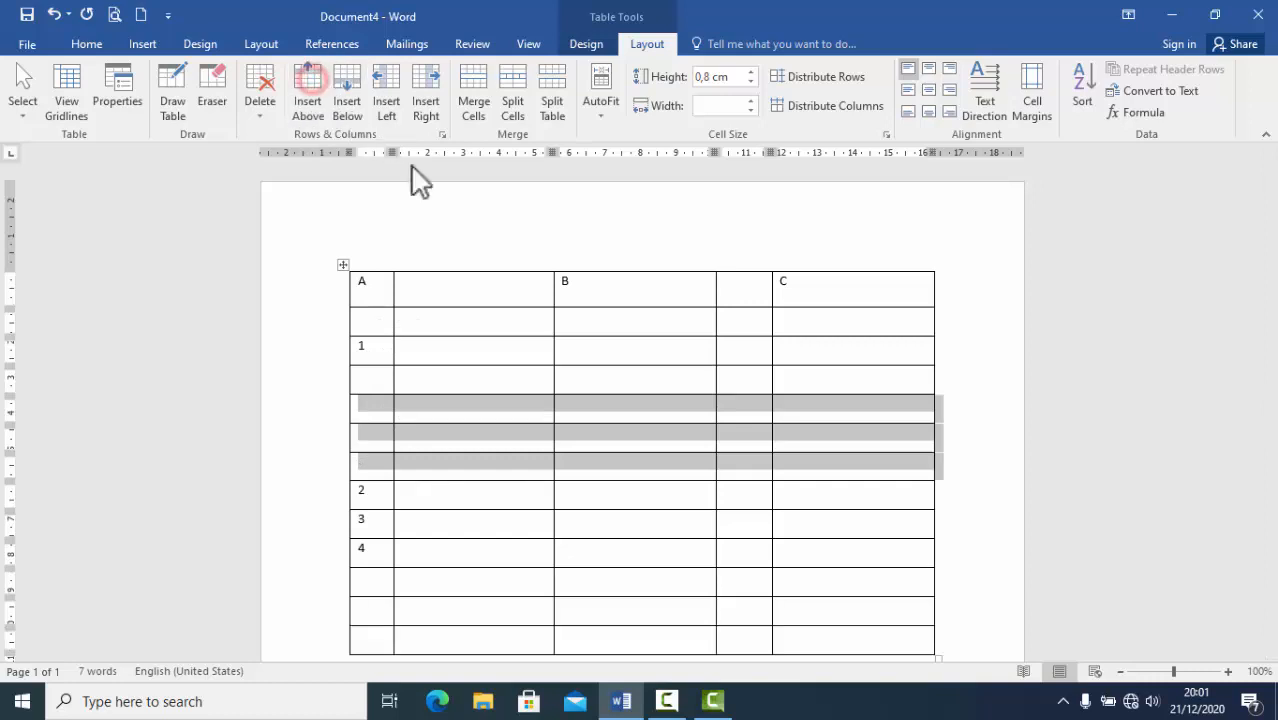
scroll(545, 450, down, 1)
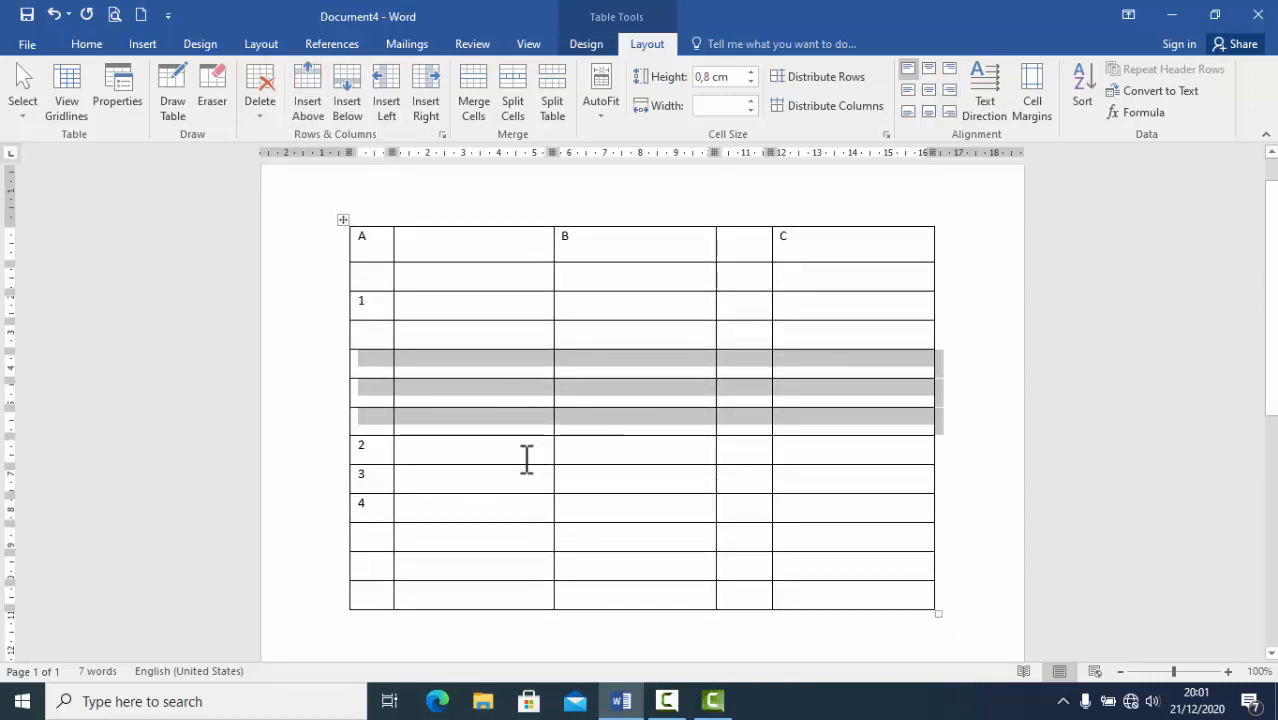
click(494, 480)
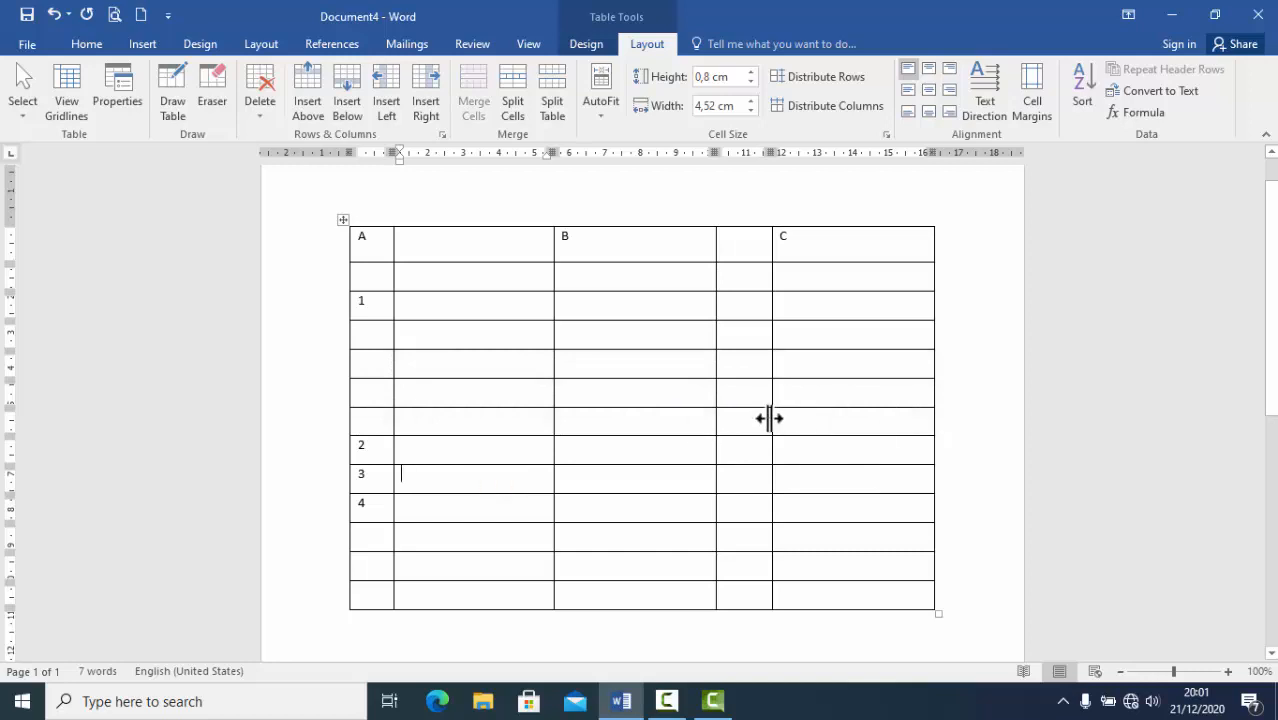
scroll(770, 412, up, 1)
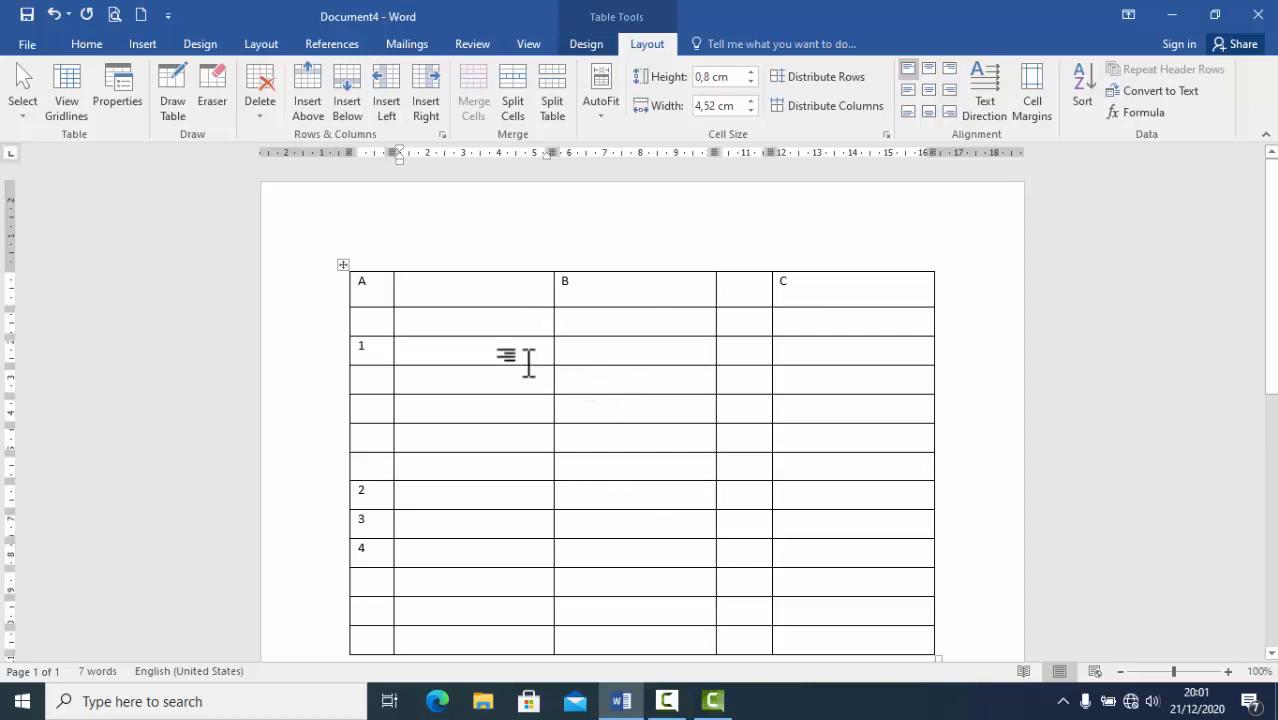
drag(583, 319, 615, 424)
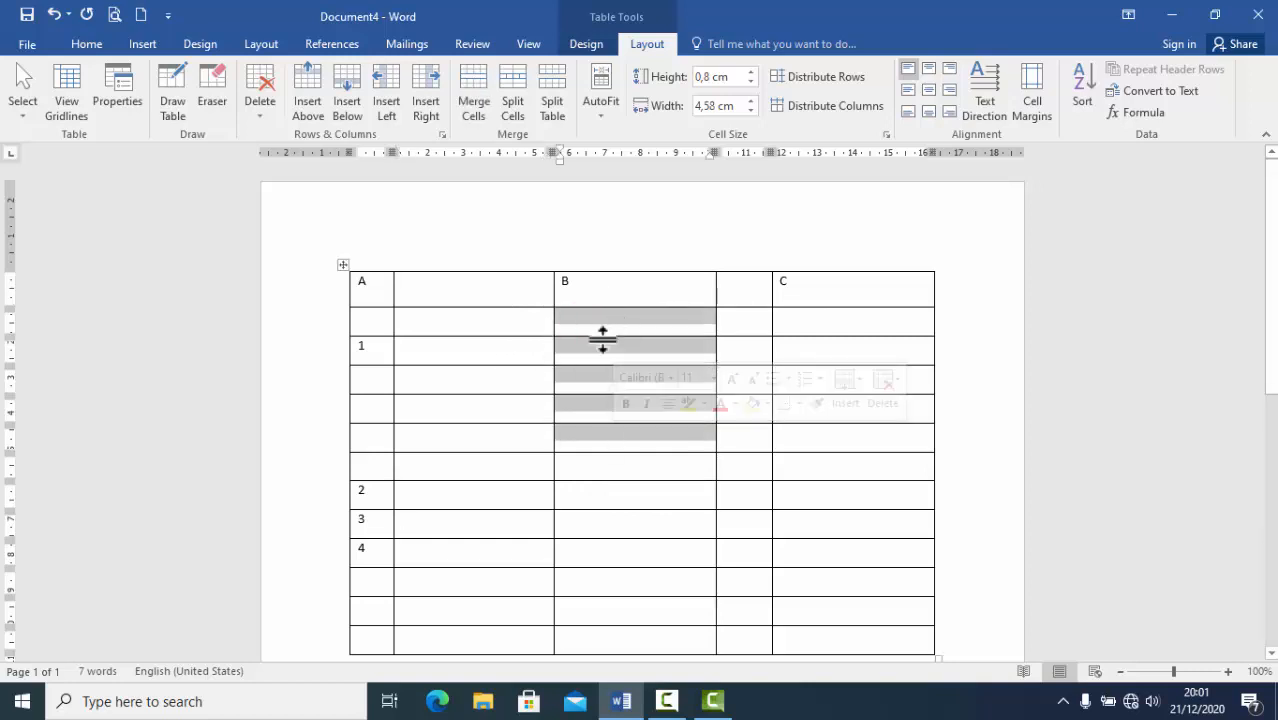
click(610, 320)
drag(610, 320, 613, 591)
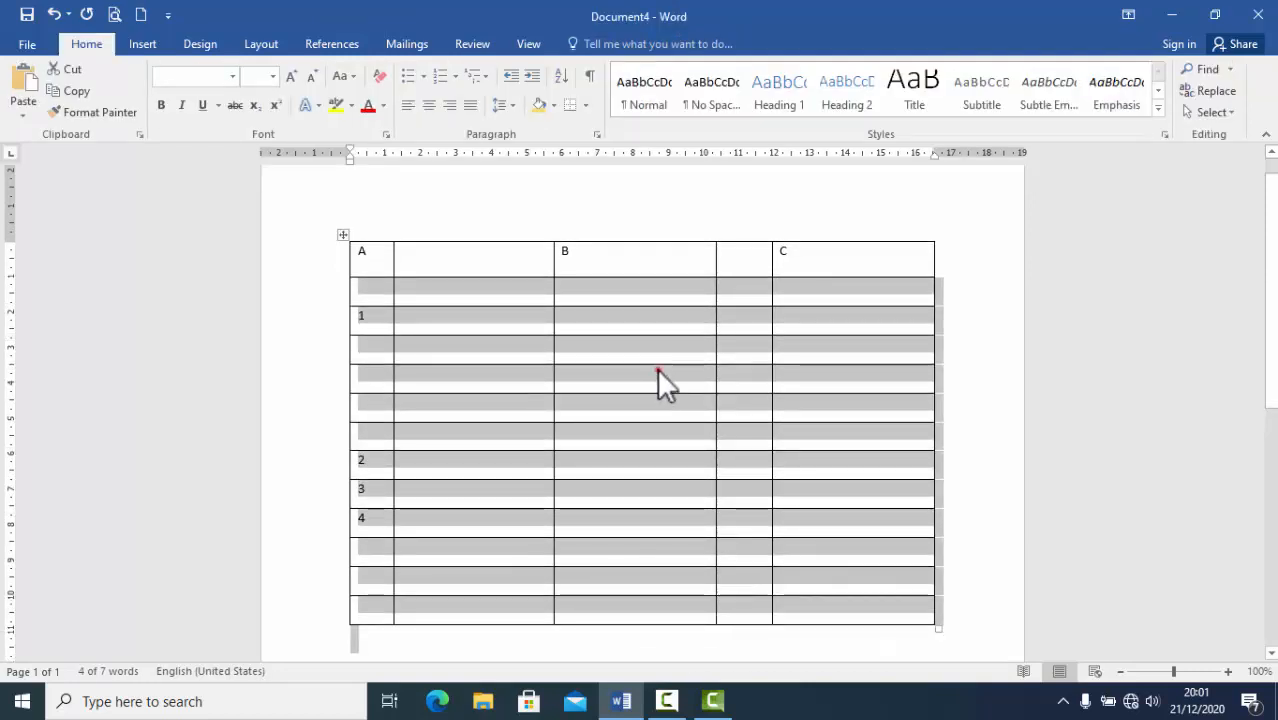
click(656, 368)
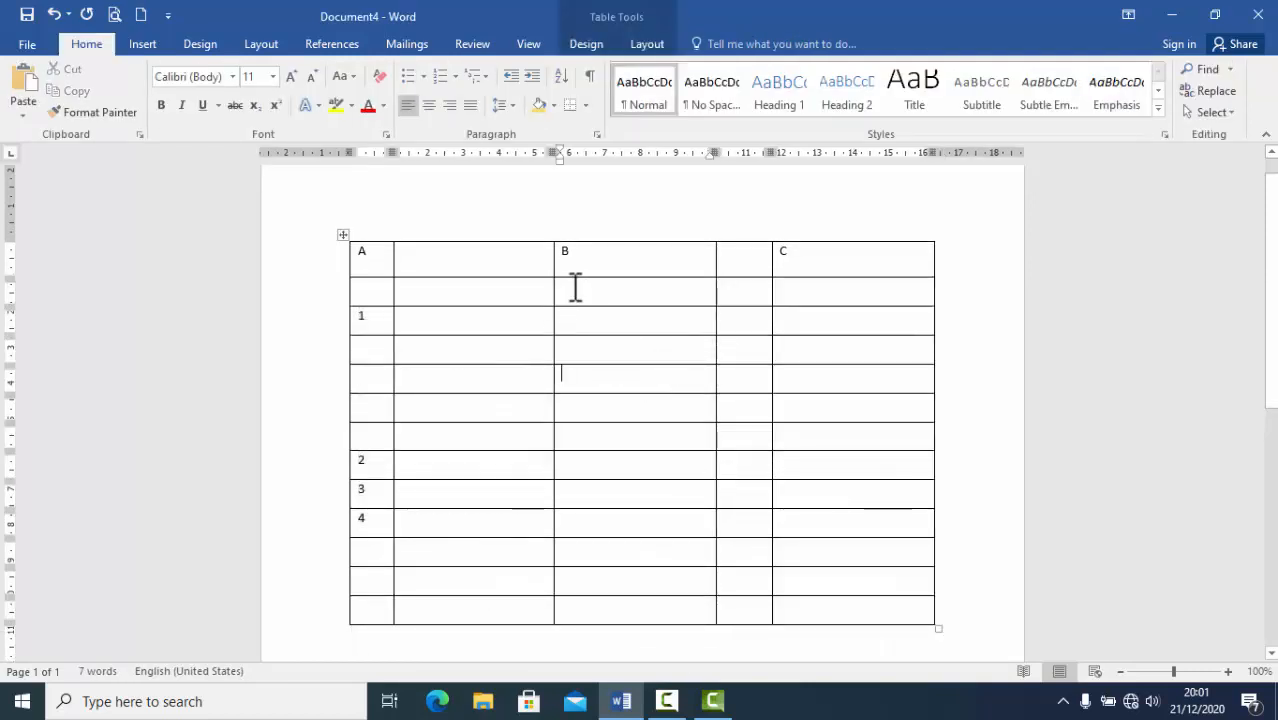
- Split all the cells below heading B into 3 columns and 12 rows, merging the cells before the split
drag(571, 288, 693, 608)
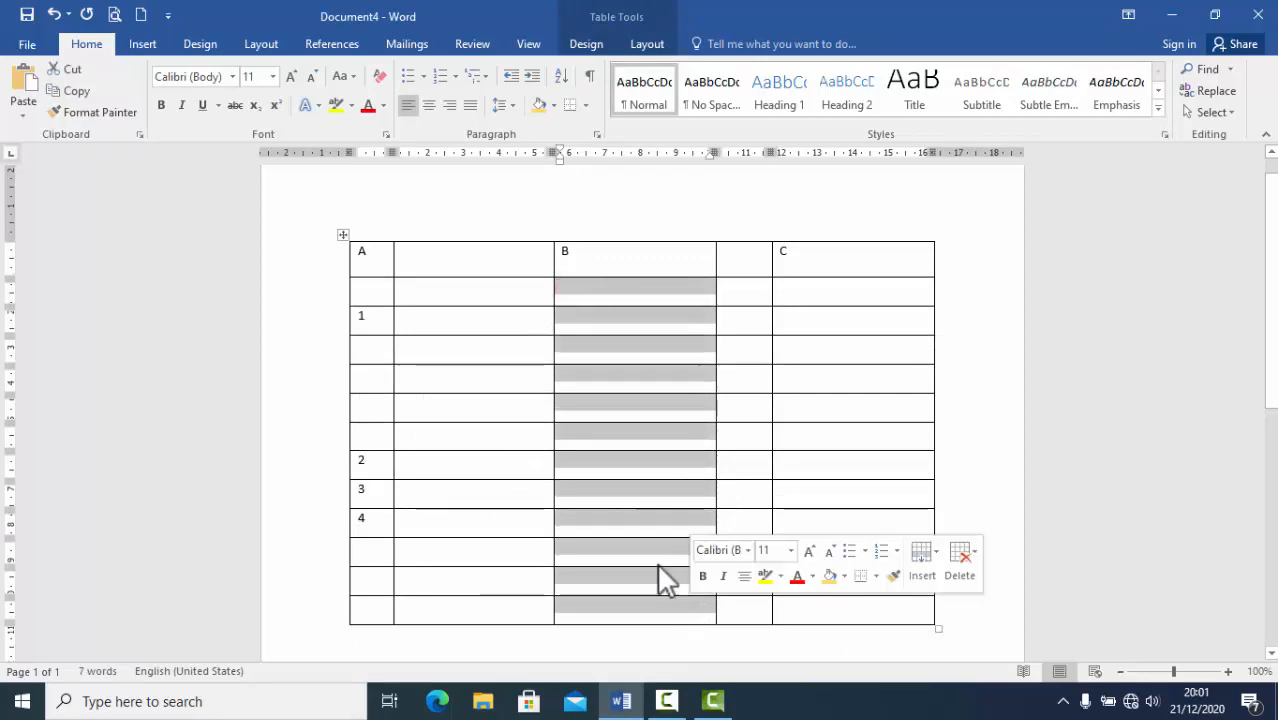
click(648, 43)
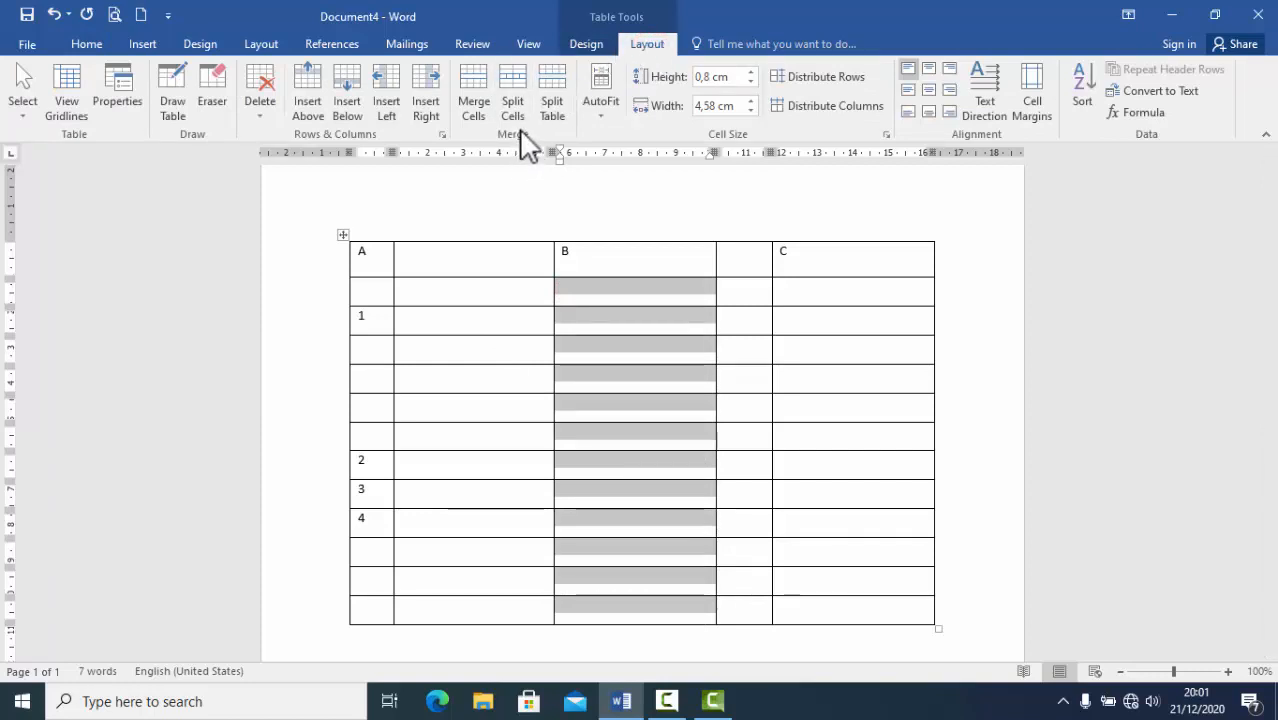
click(514, 80)
drag(625, 271, 822, 220)
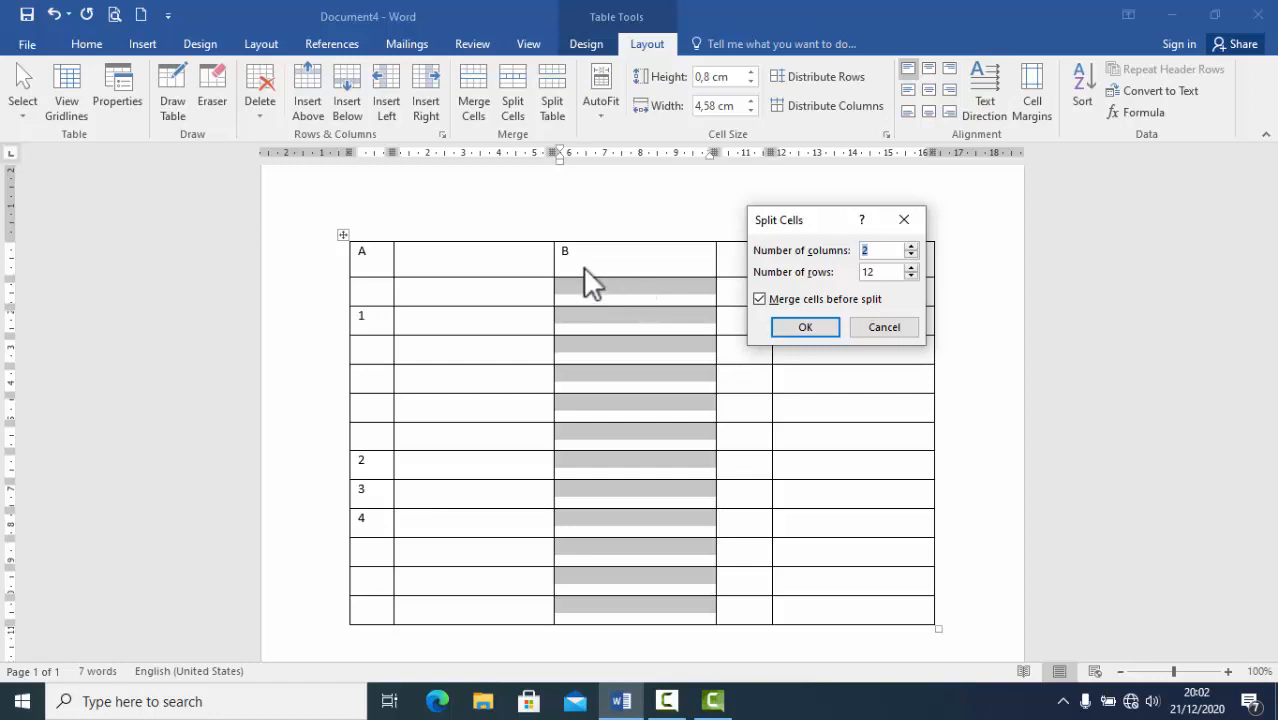
click(910, 247)
click(817, 325)
click(690, 284)
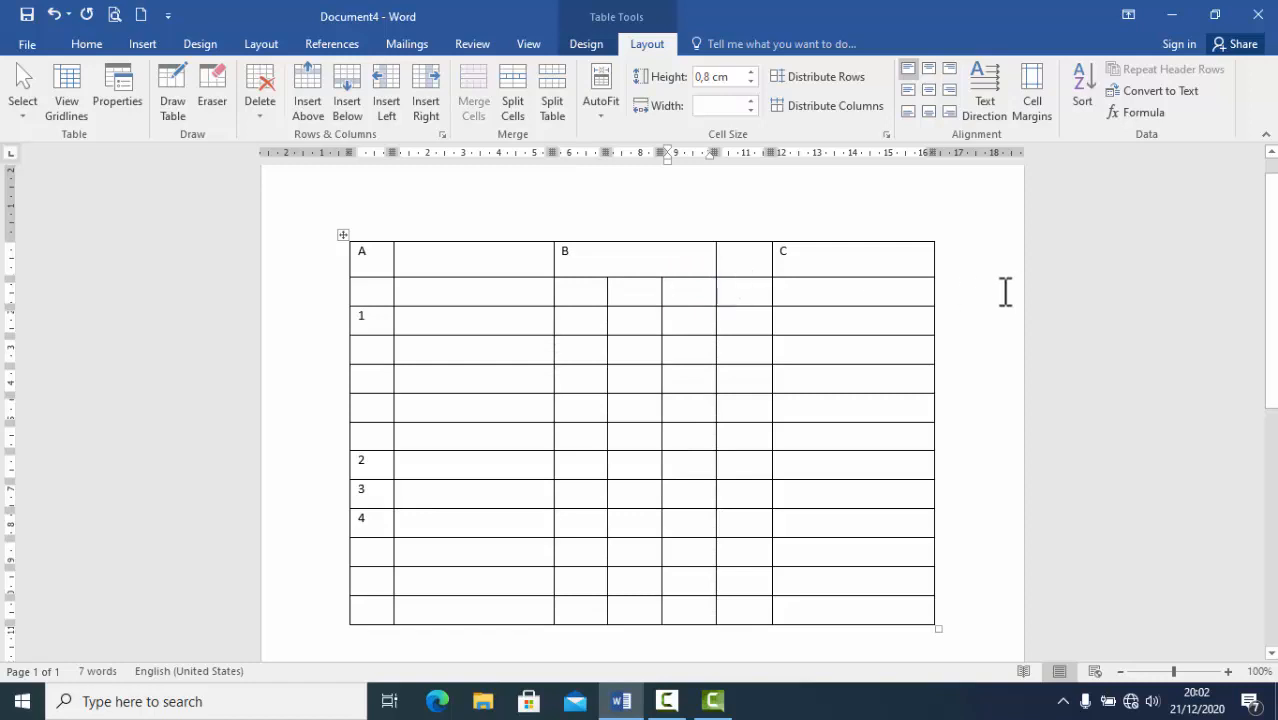
- Split all the cells below heading C into 4 columns and 12 rows, merging the cells before the split
drag(816, 289, 857, 618)
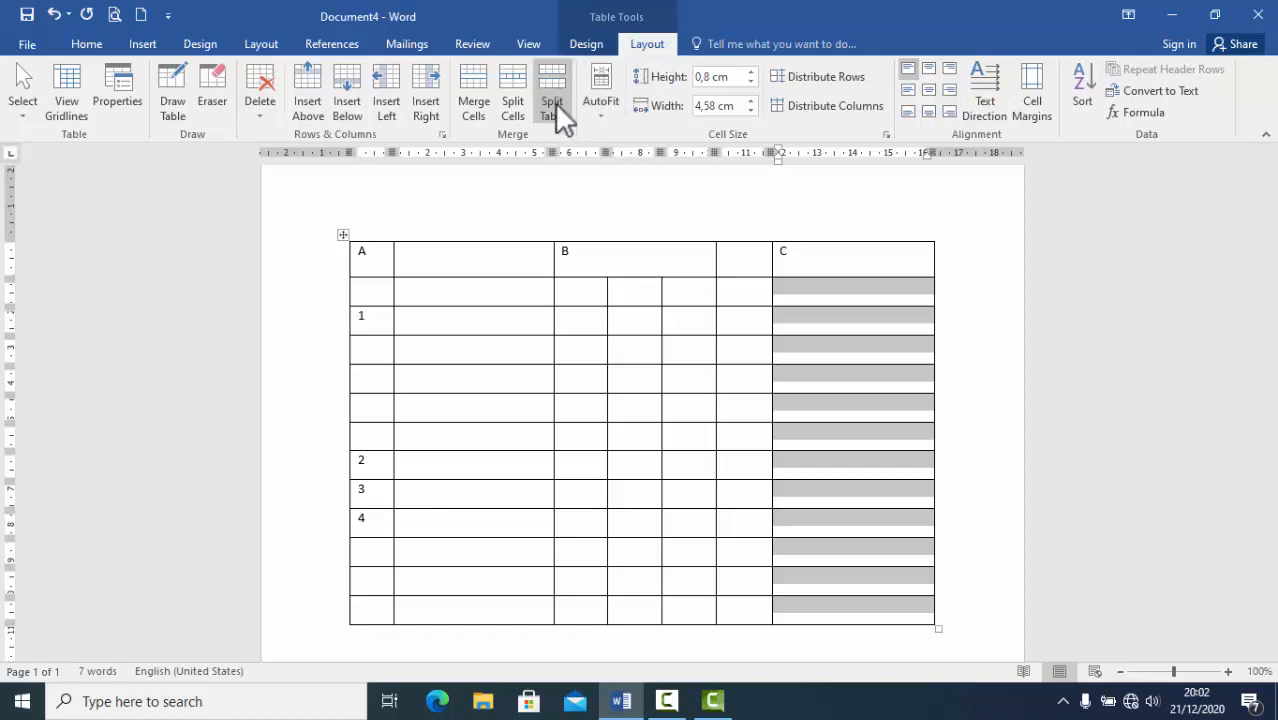
click(518, 77)
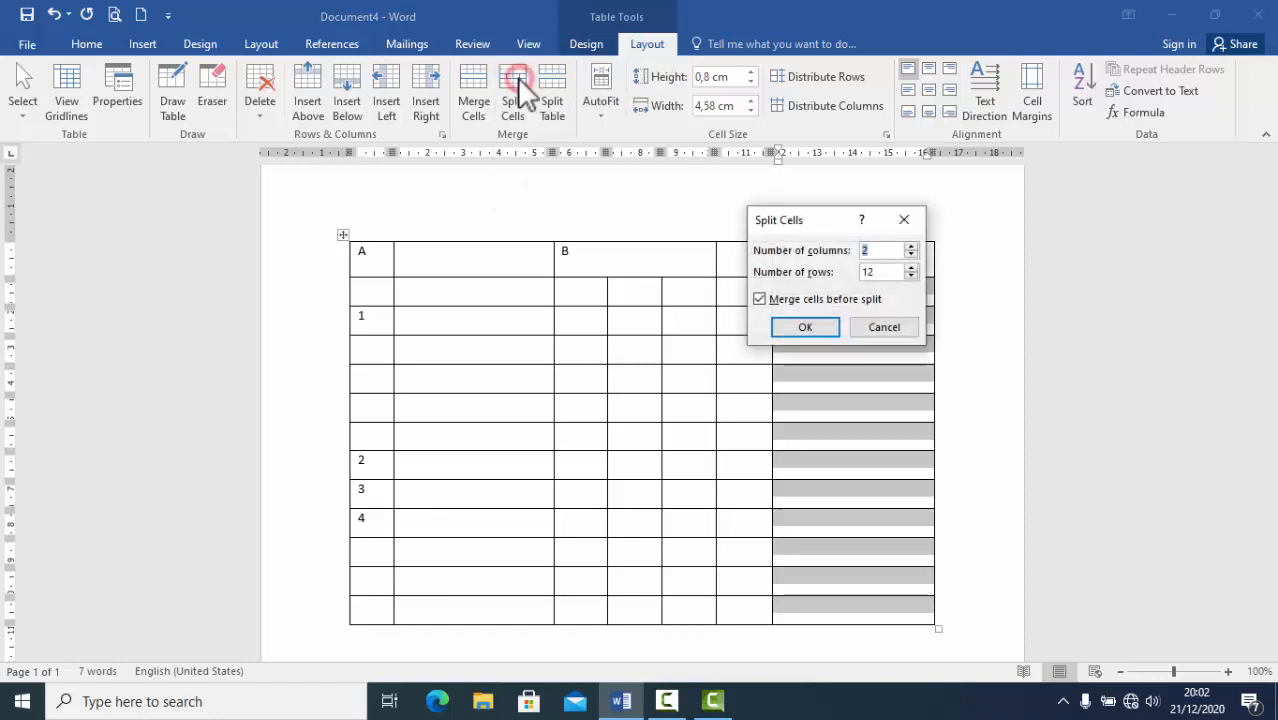
click(913, 246)
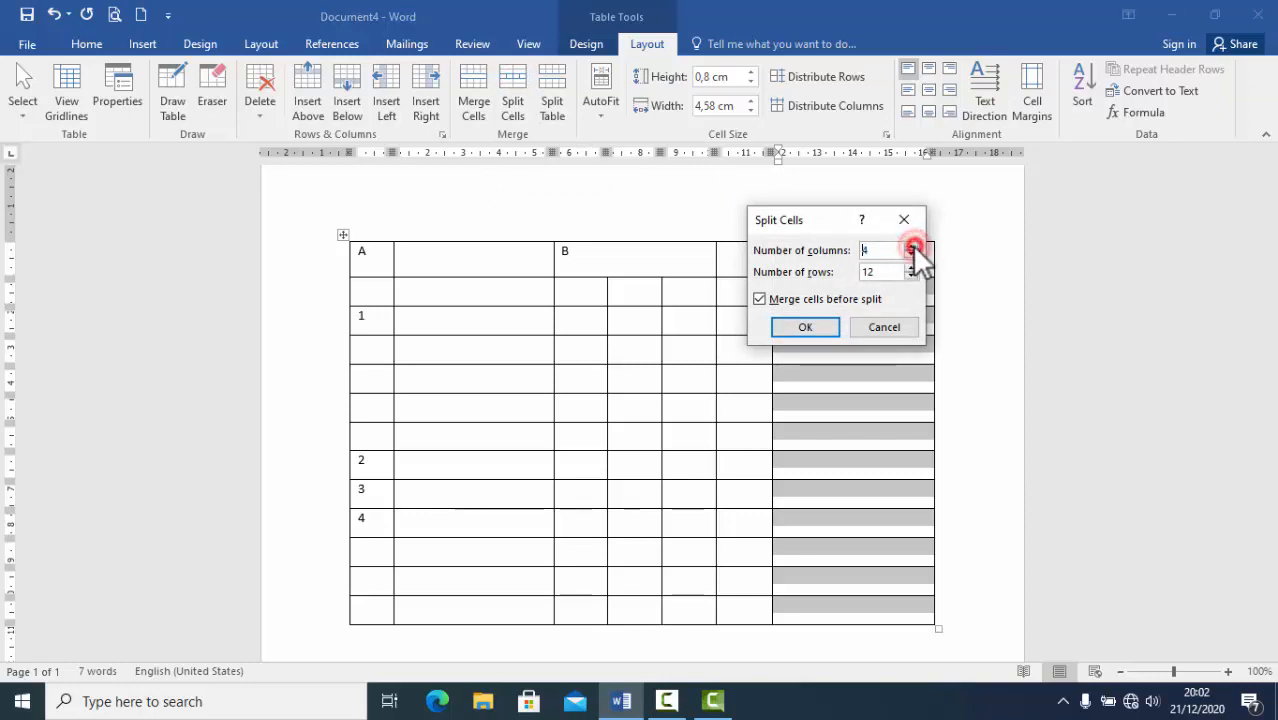
click(814, 325)
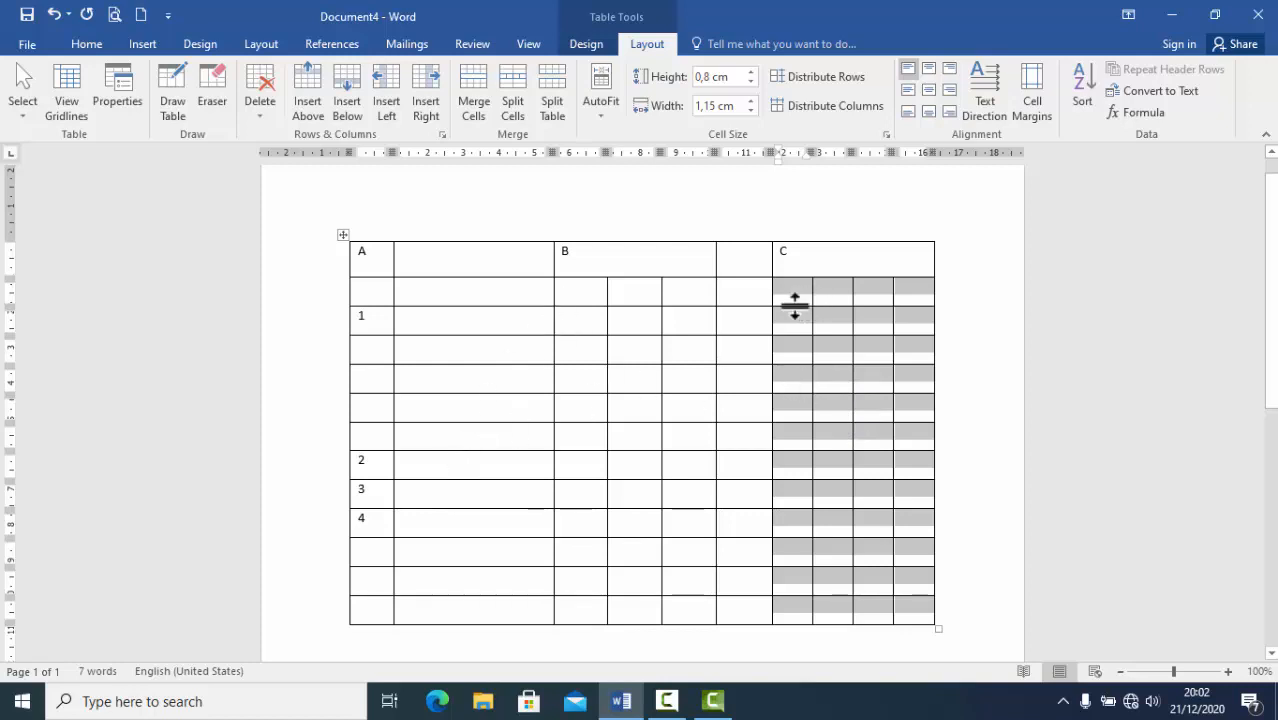
click(677, 353)
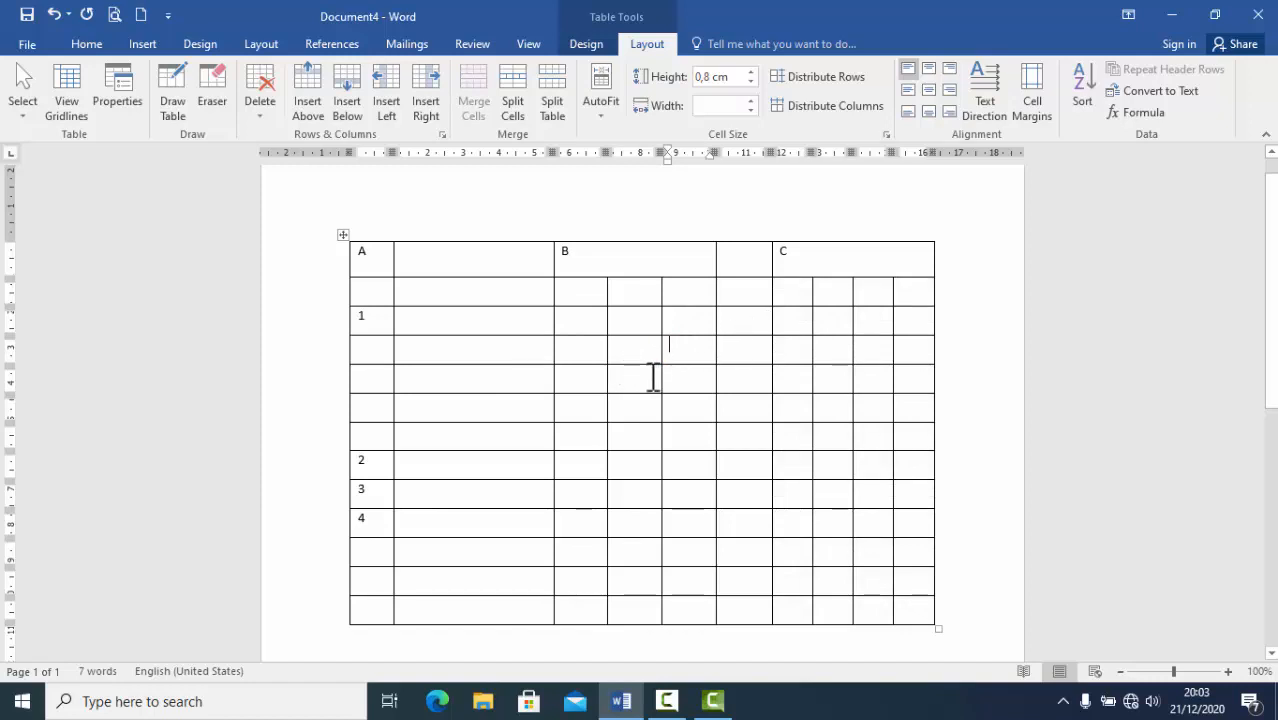
drag(582, 254, 748, 265)
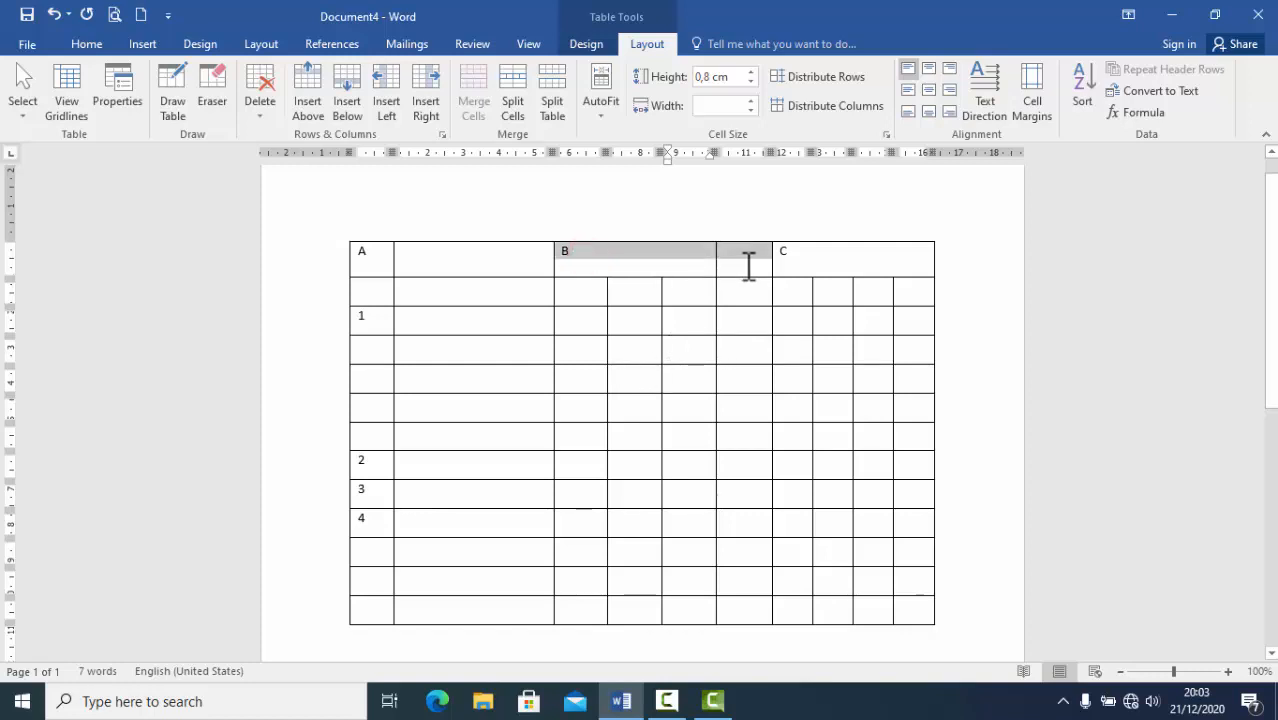
click(618, 292)
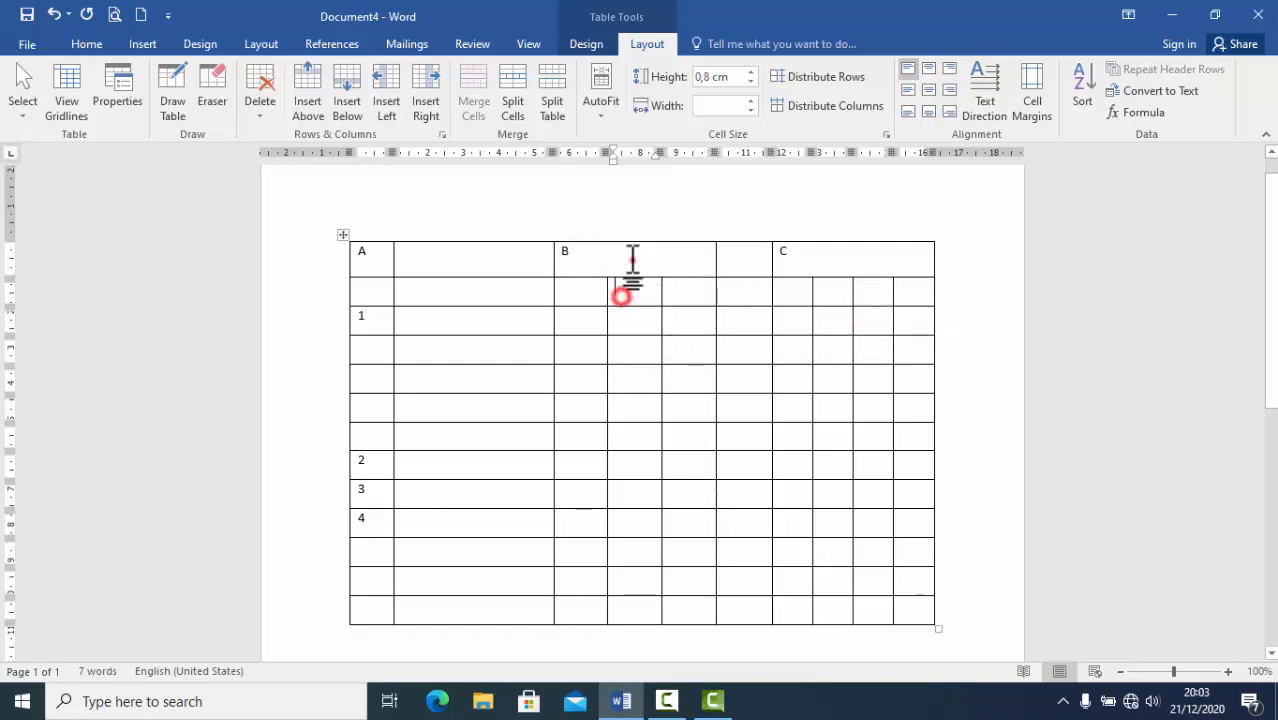
click(632, 260)
click(740, 261)
click(665, 262)
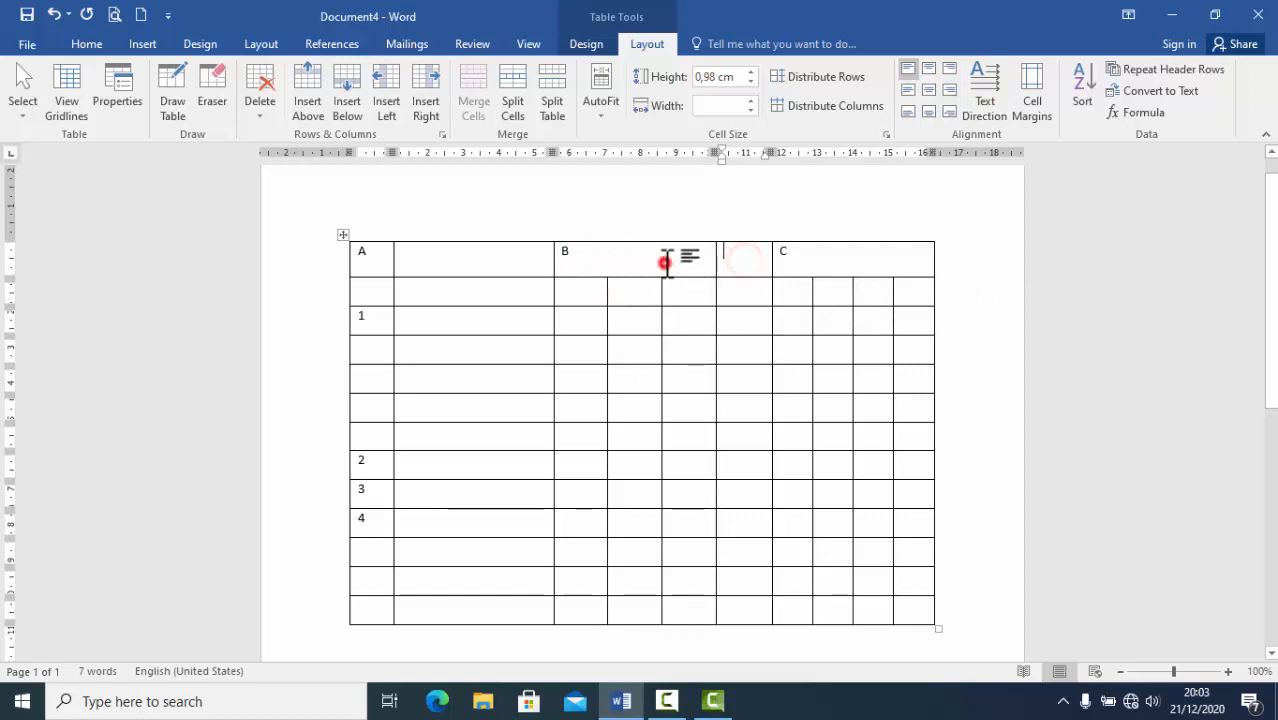
- Merge header cell B with the empty cell between it and header C
click(739, 266)
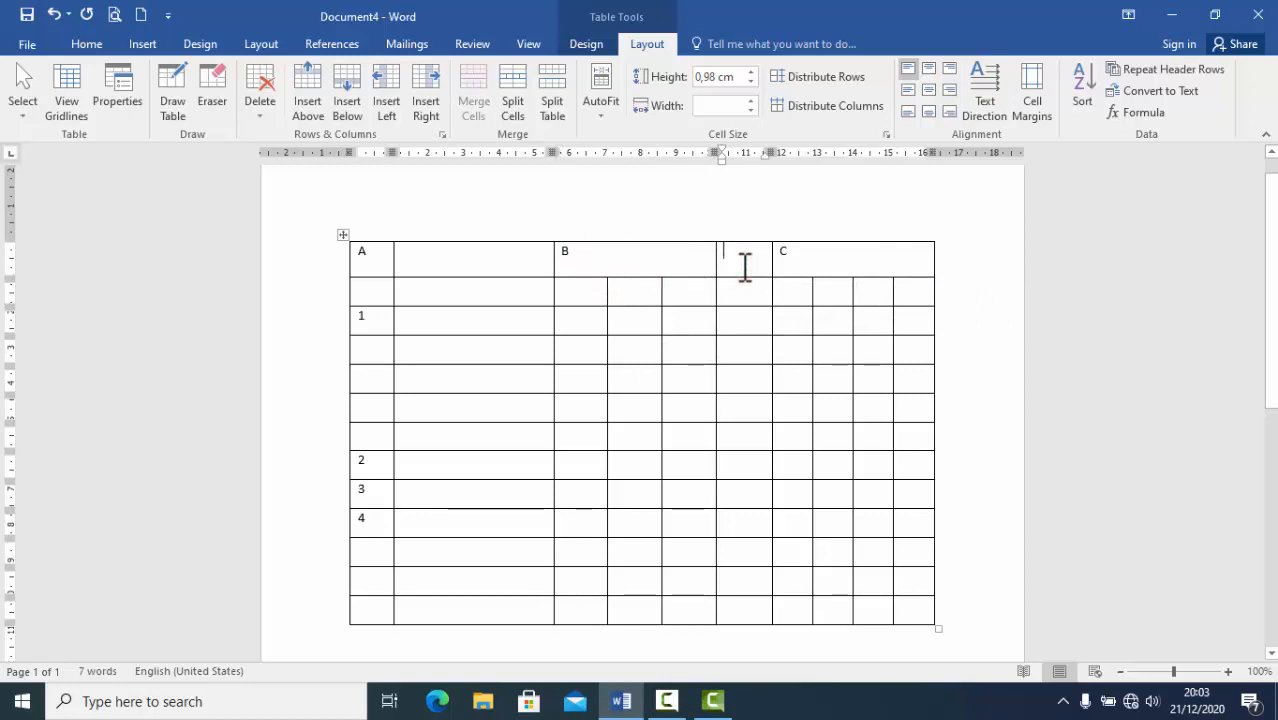
click(673, 348)
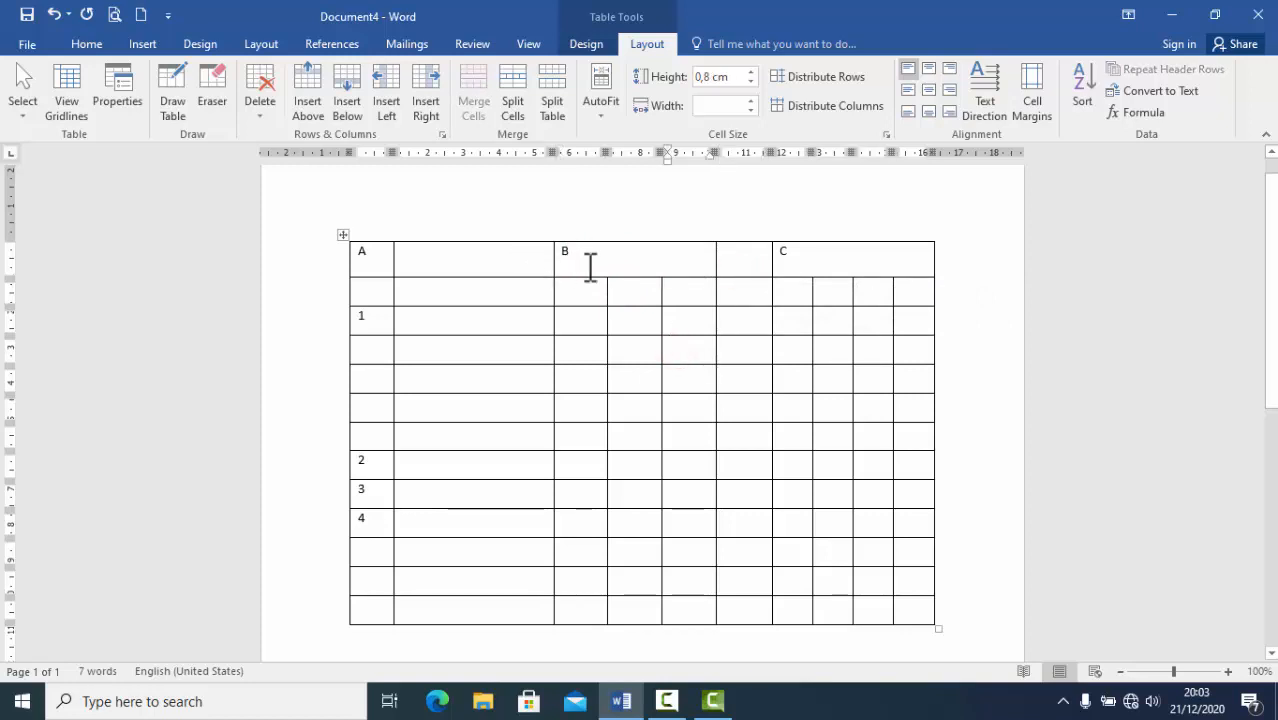
drag(589, 260, 726, 262)
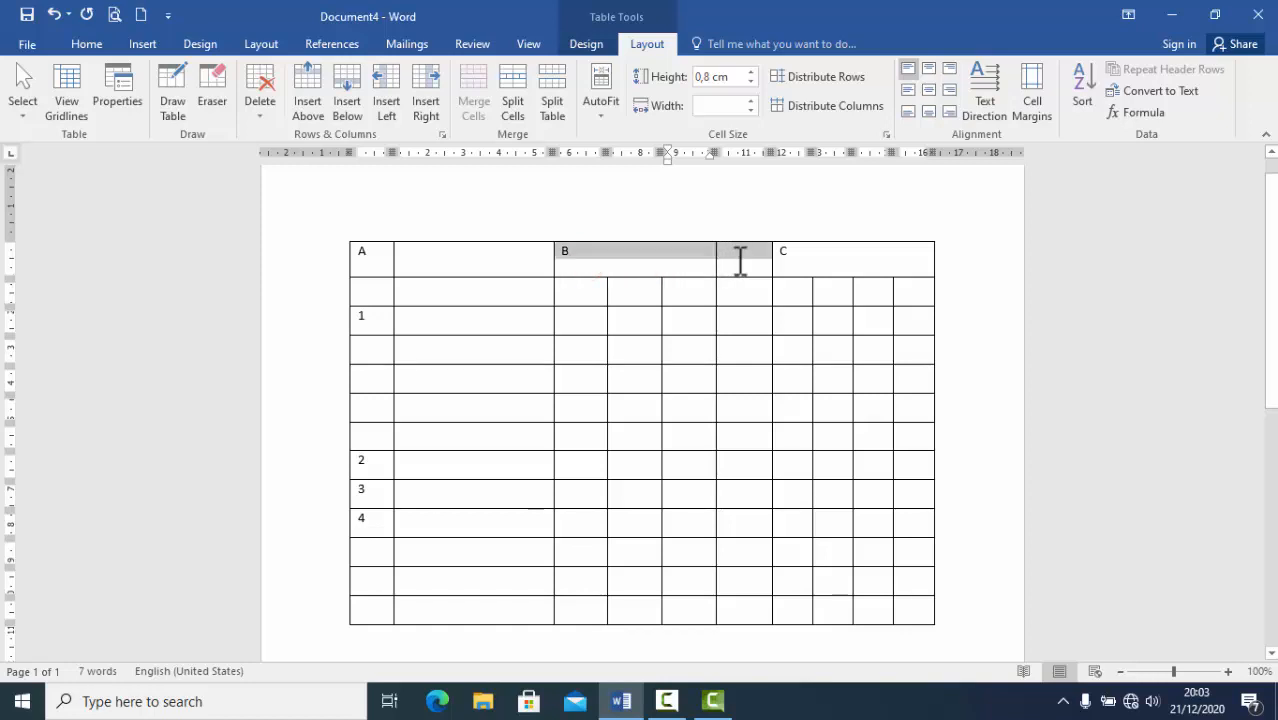
drag(742, 260, 737, 263)
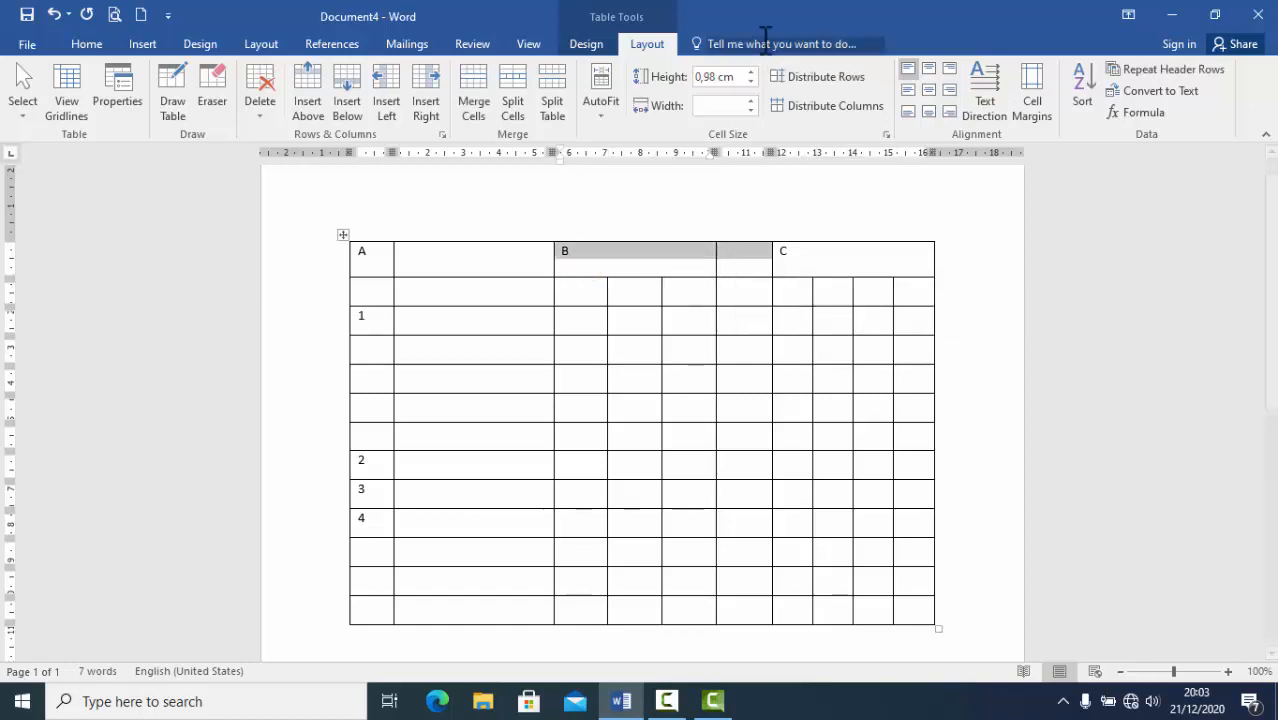
click(648, 44)
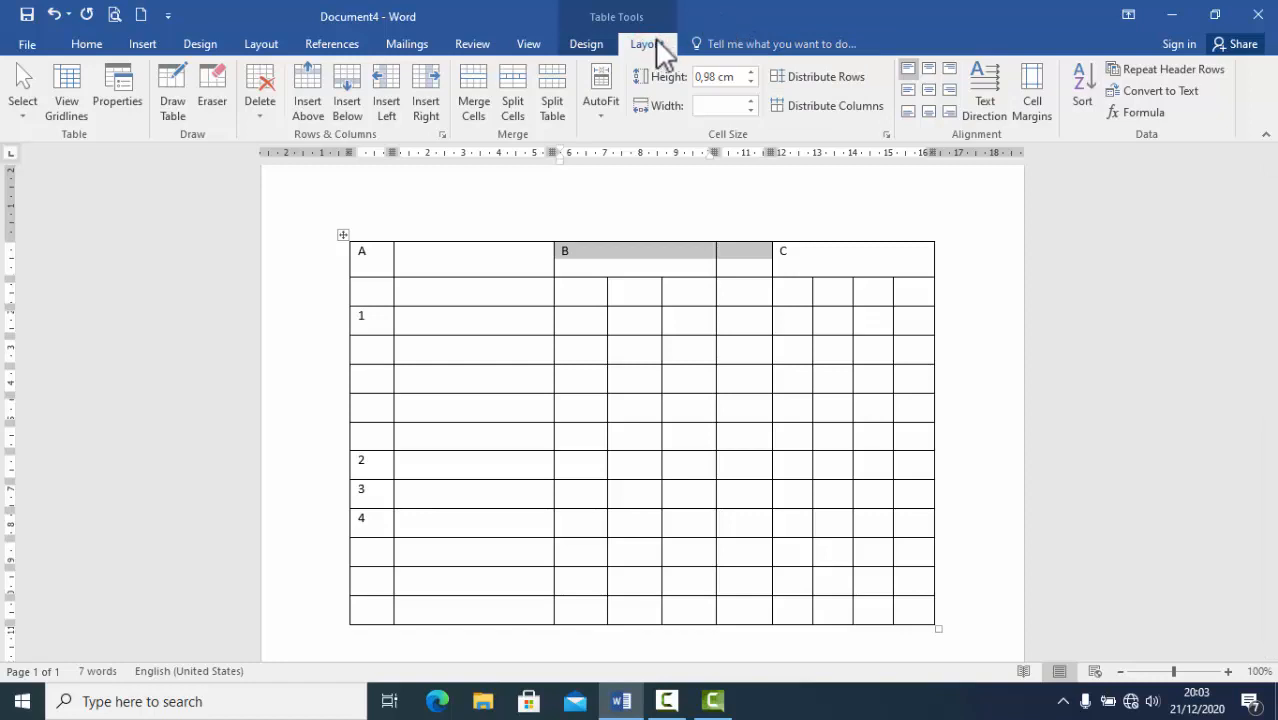
click(88, 44)
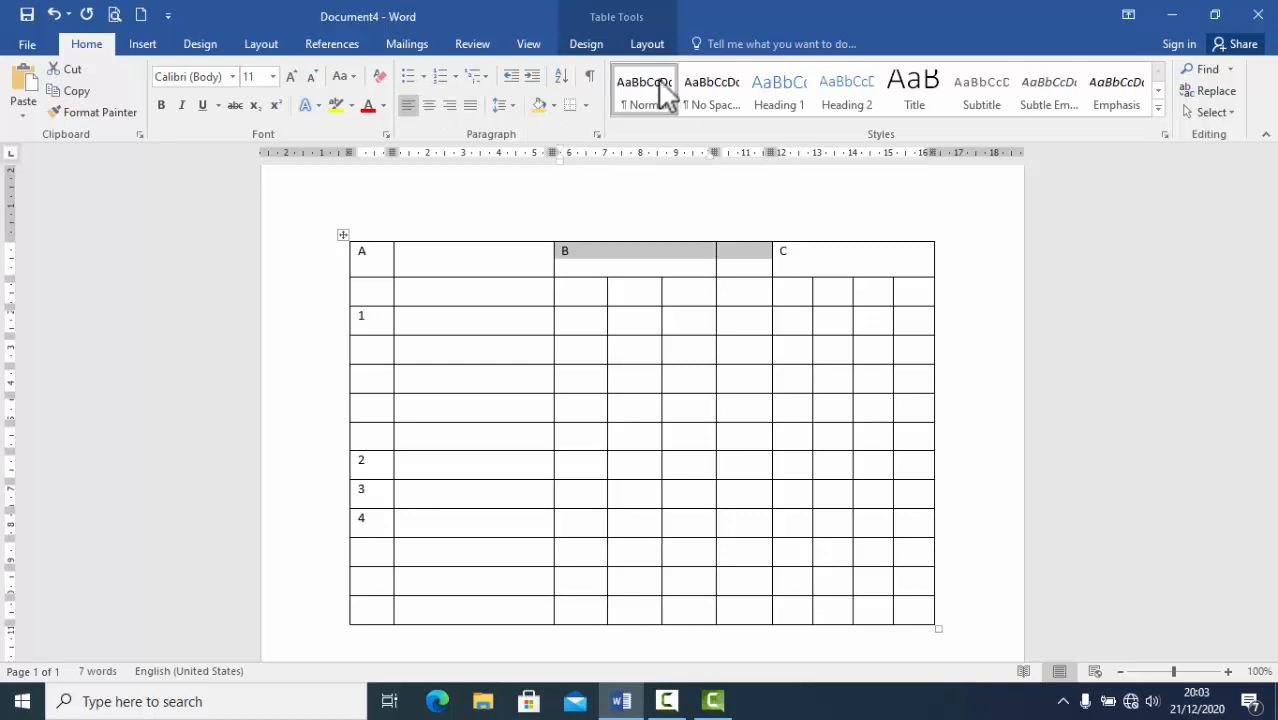
click(646, 44)
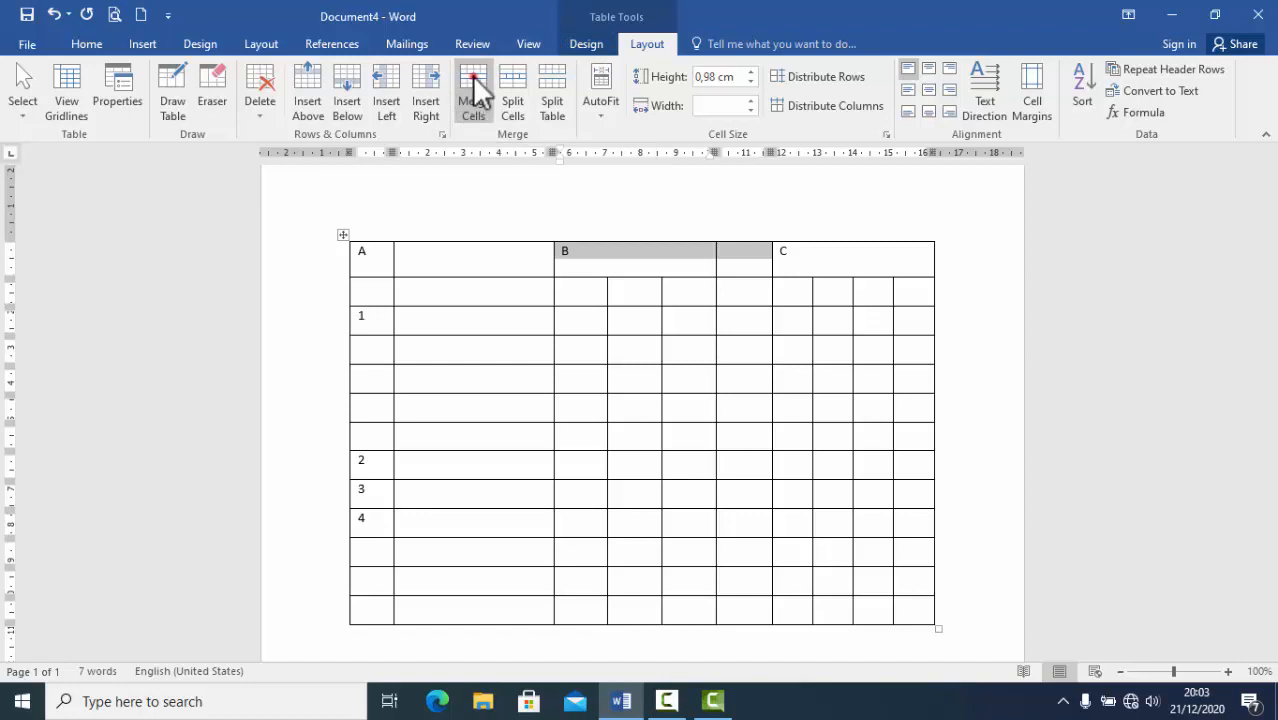
click(470, 108)
click(697, 293)
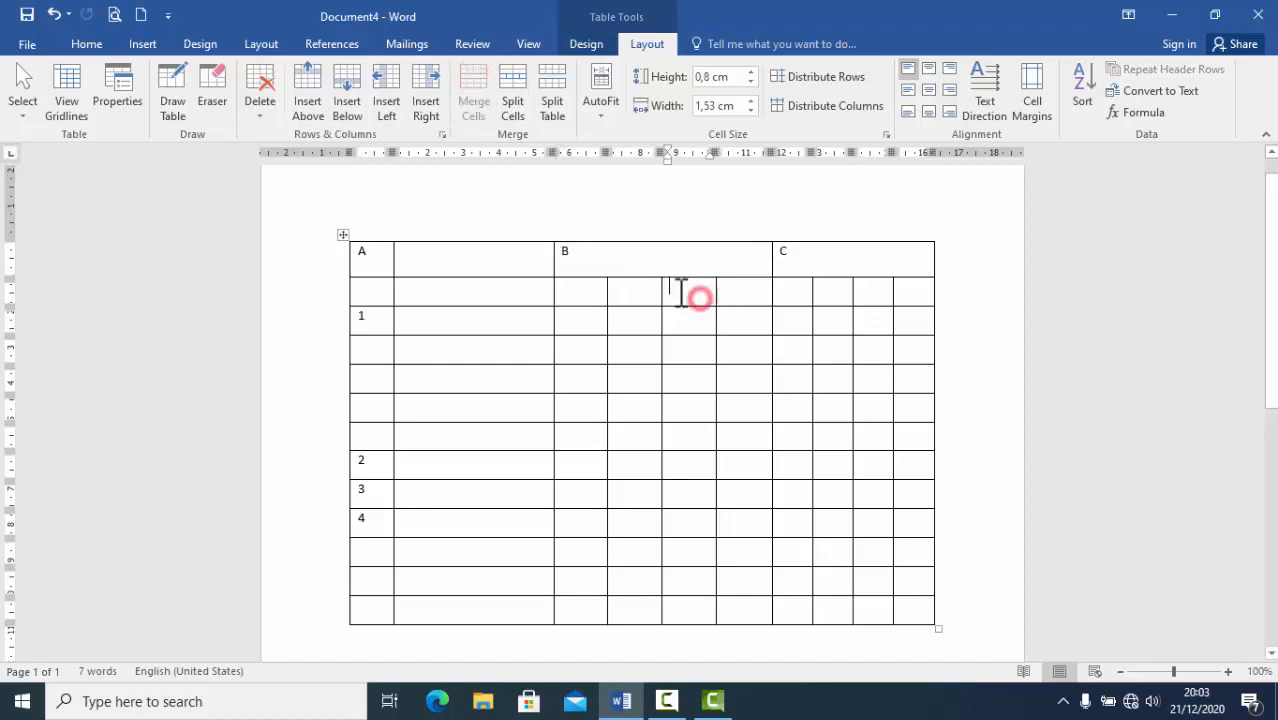
click(752, 257)
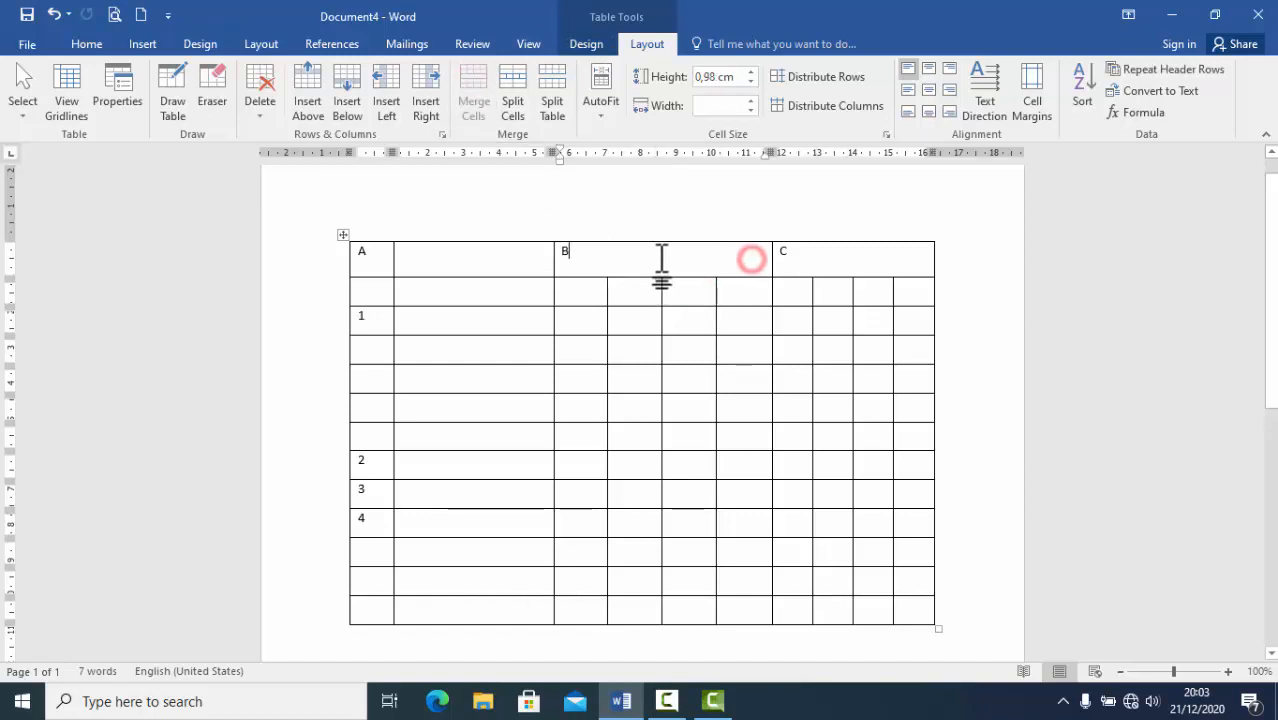
click(699, 252)
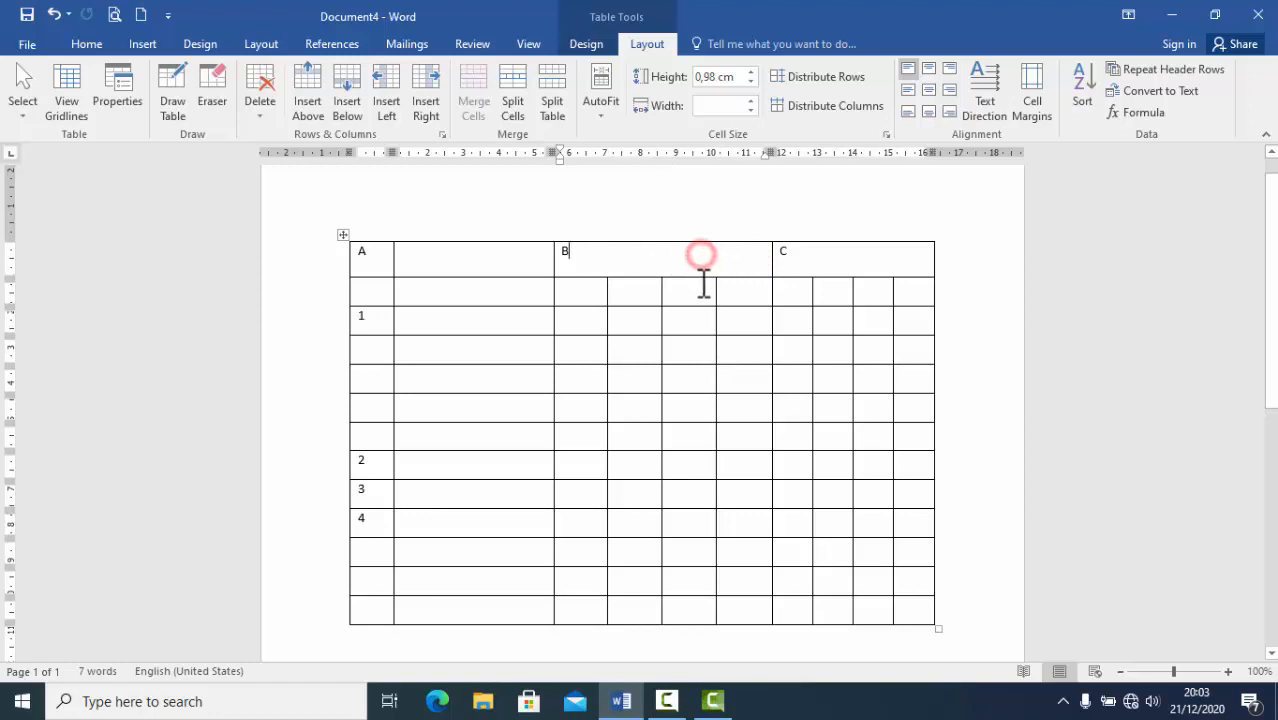
click(500, 266)
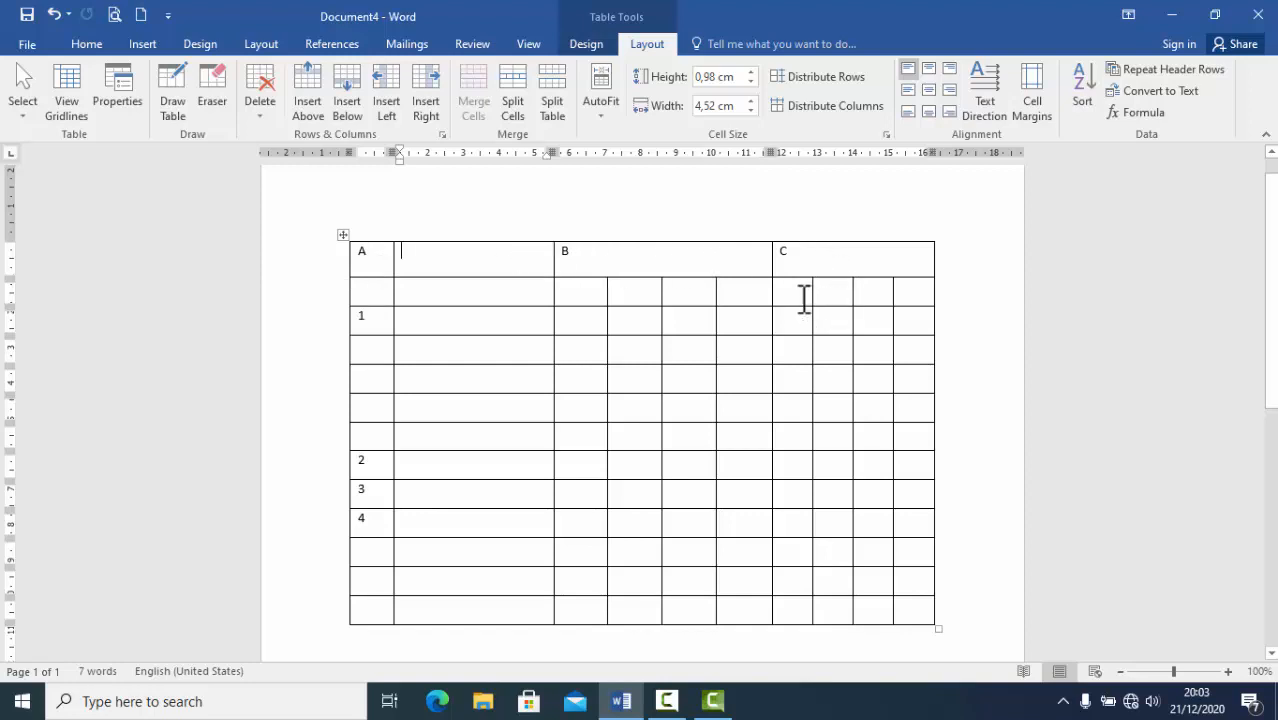
- Merge the four cells directly below heading B in pairs, forming two wider cells
click(549, 344)
drag(572, 292, 734, 289)
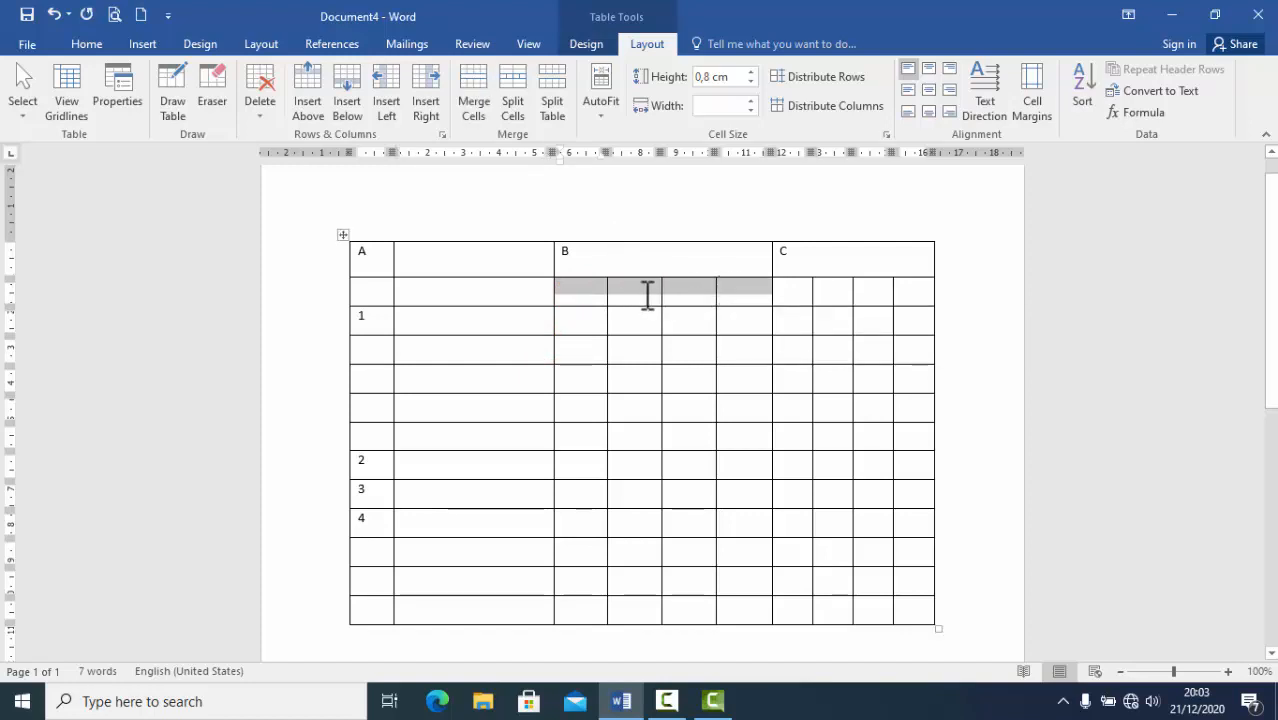
click(577, 295)
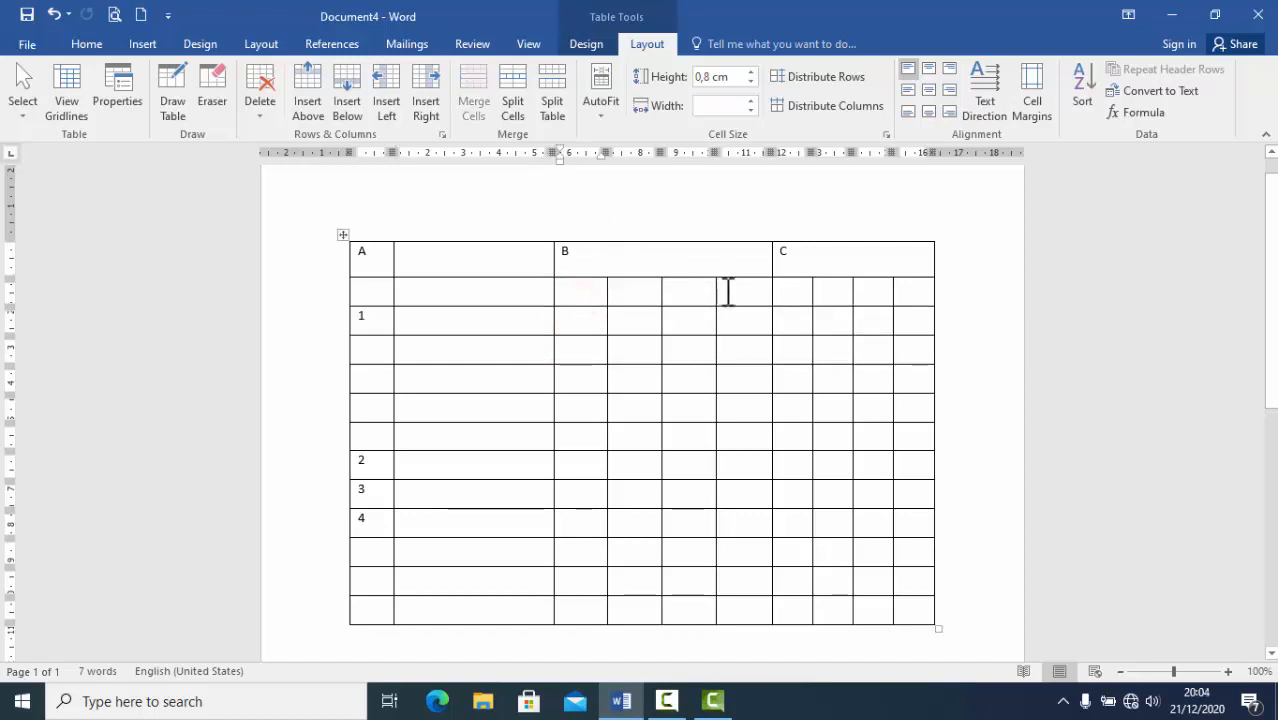
drag(580, 291, 630, 288)
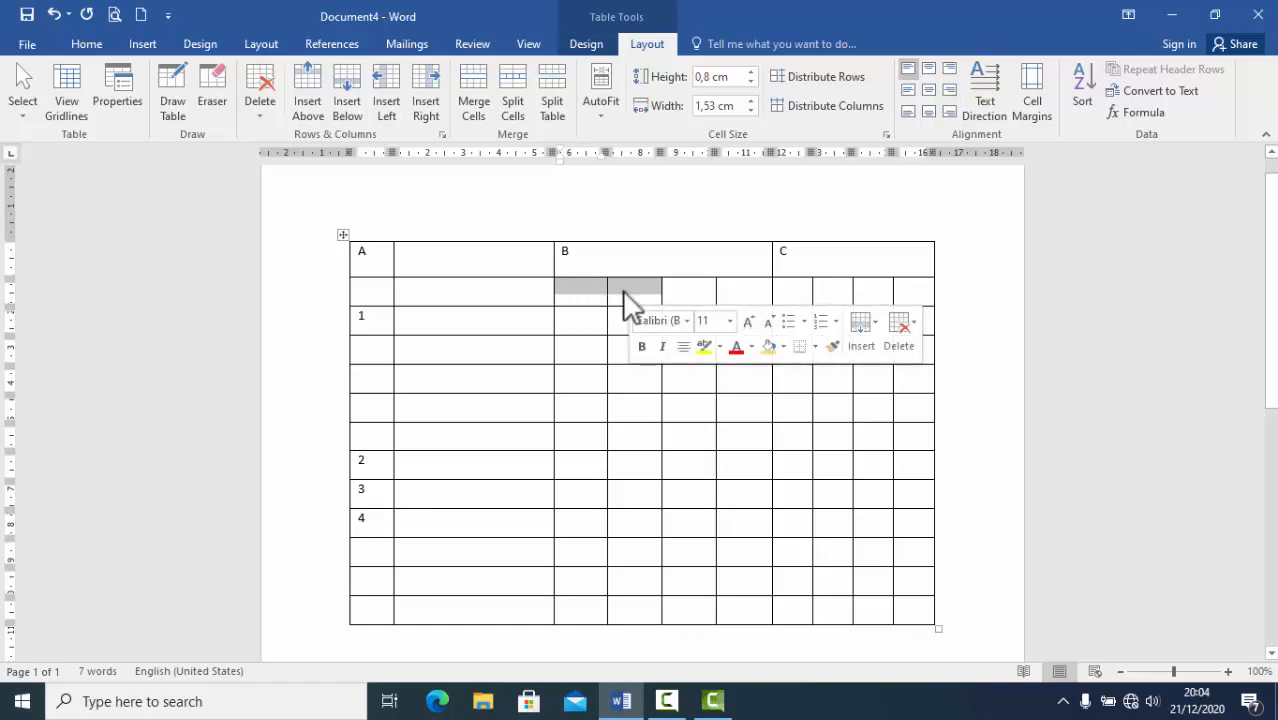
click(478, 78)
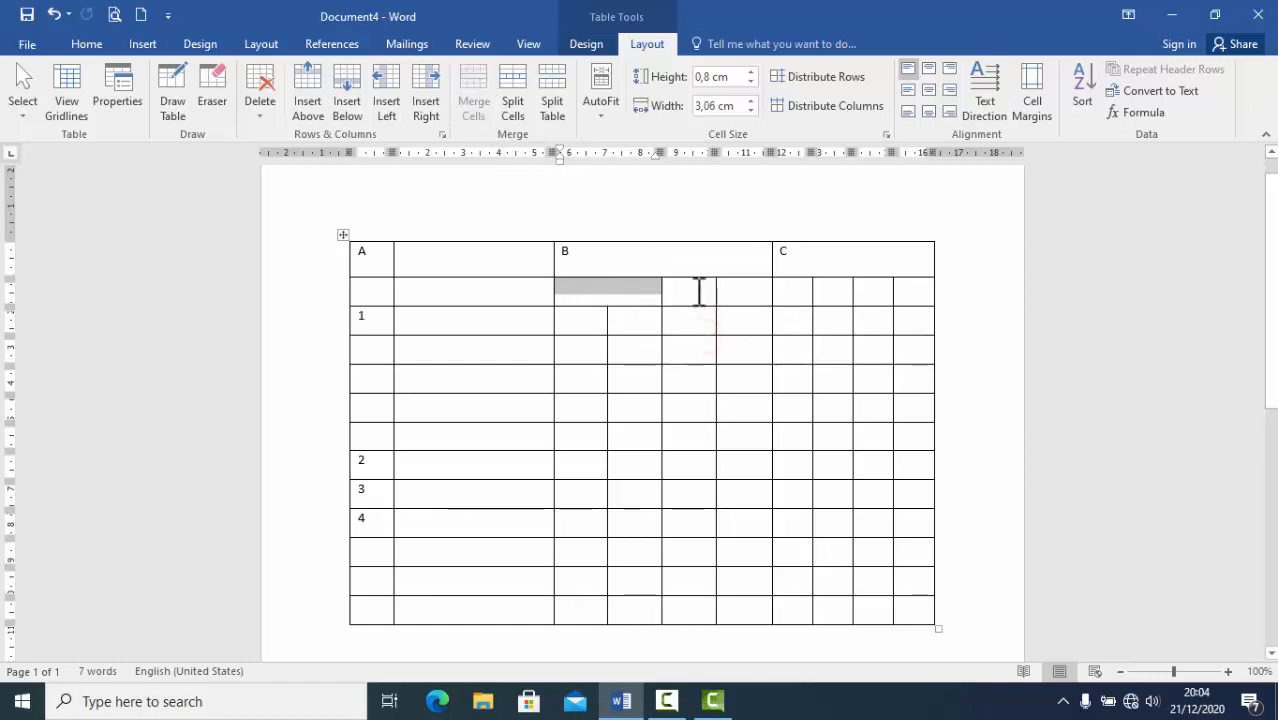
drag(697, 288, 746, 290)
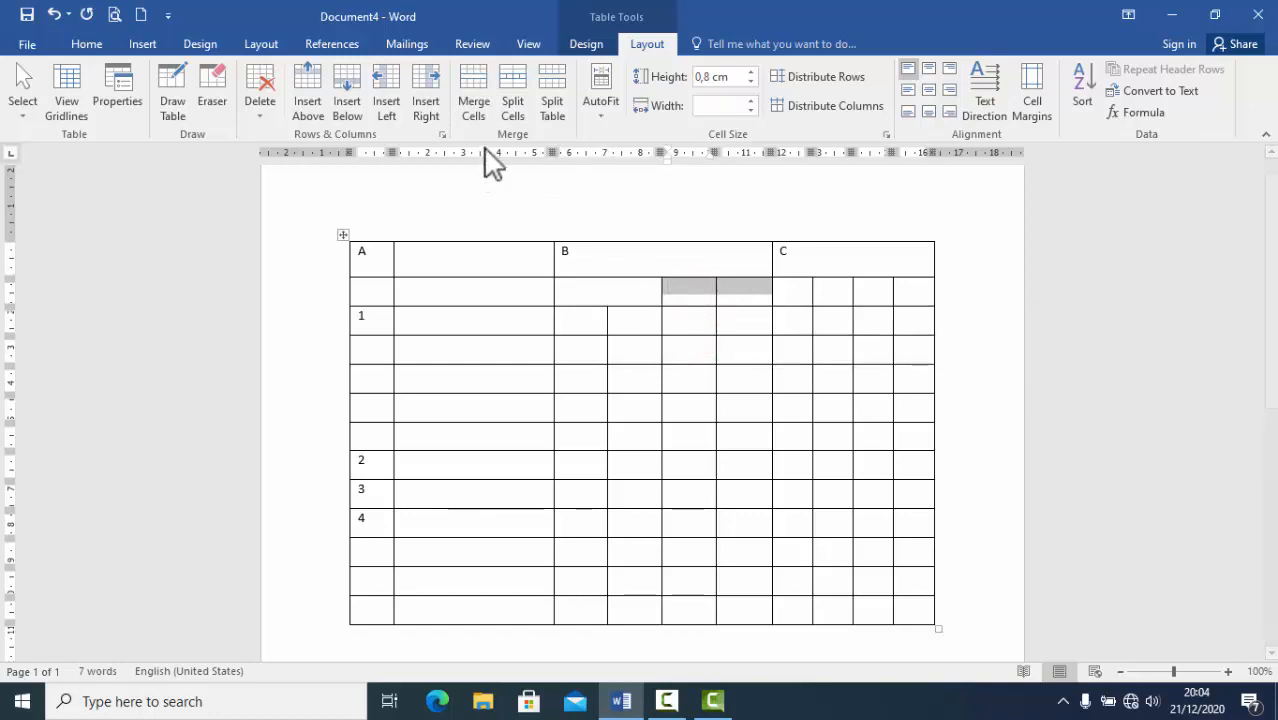
click(475, 86)
click(801, 367)
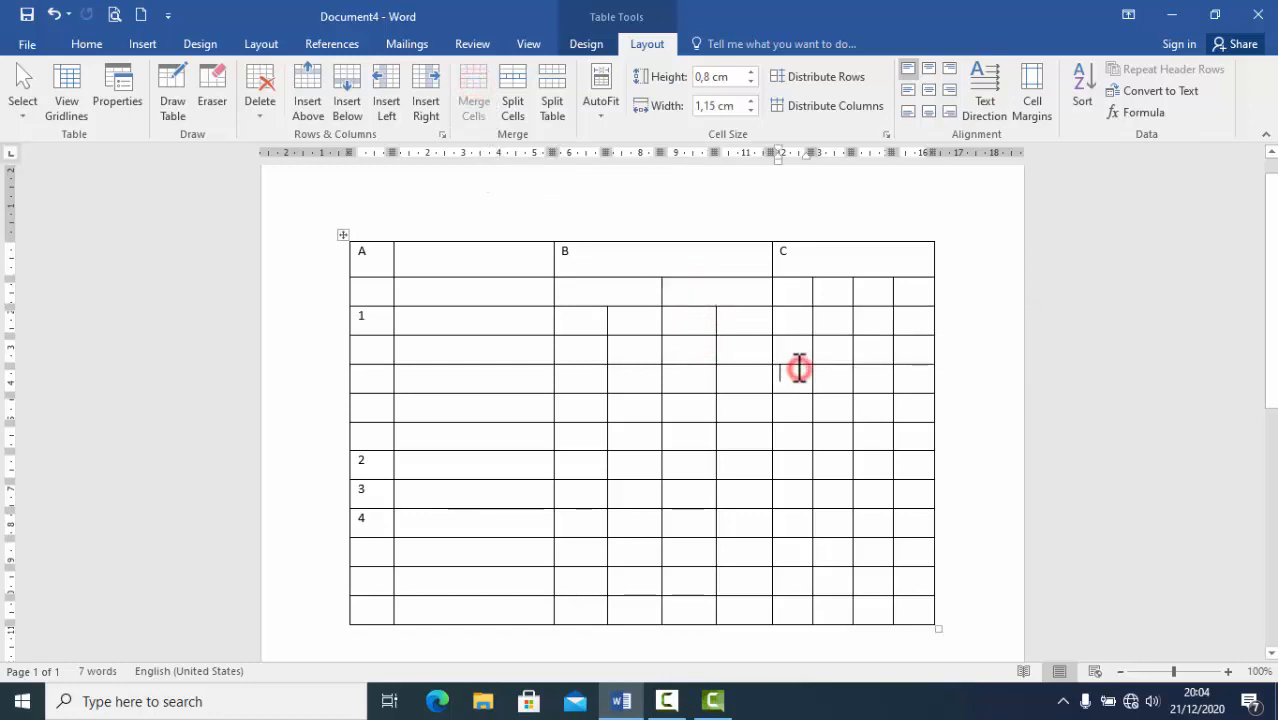
- Merge the four cells directly below heading C in pairs, forming two wider cells
drag(792, 290, 838, 295)
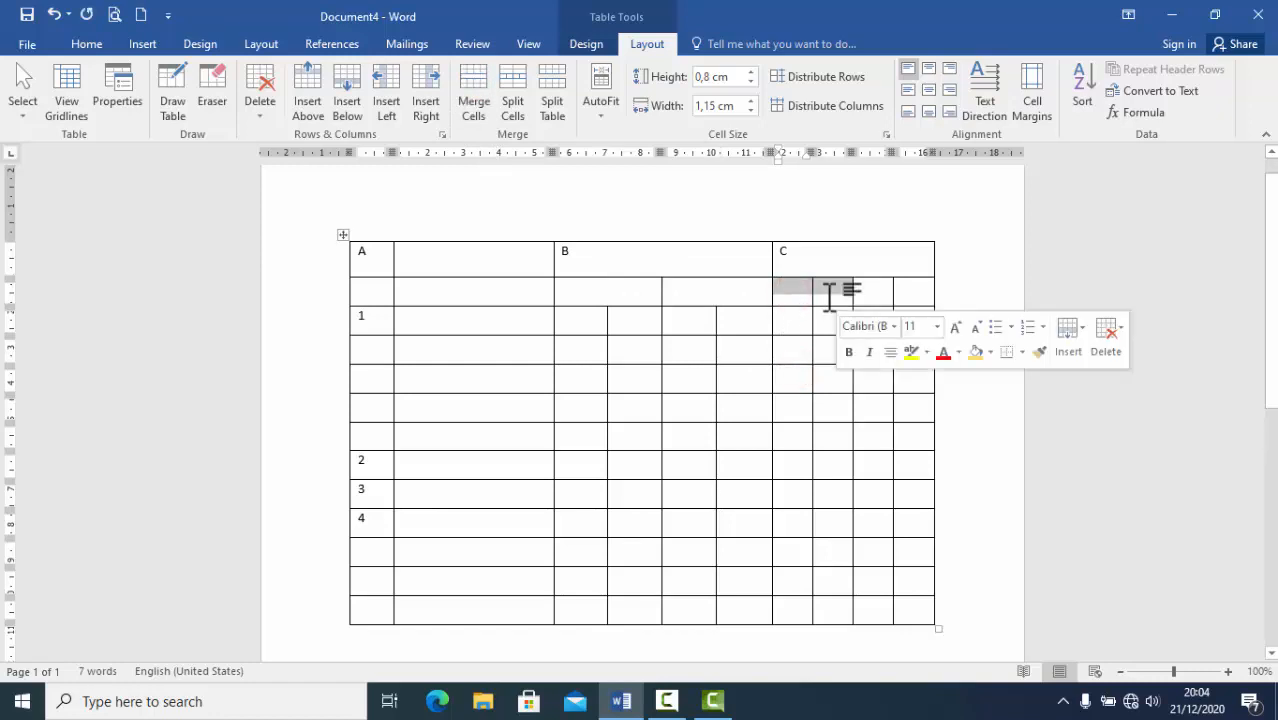
click(471, 84)
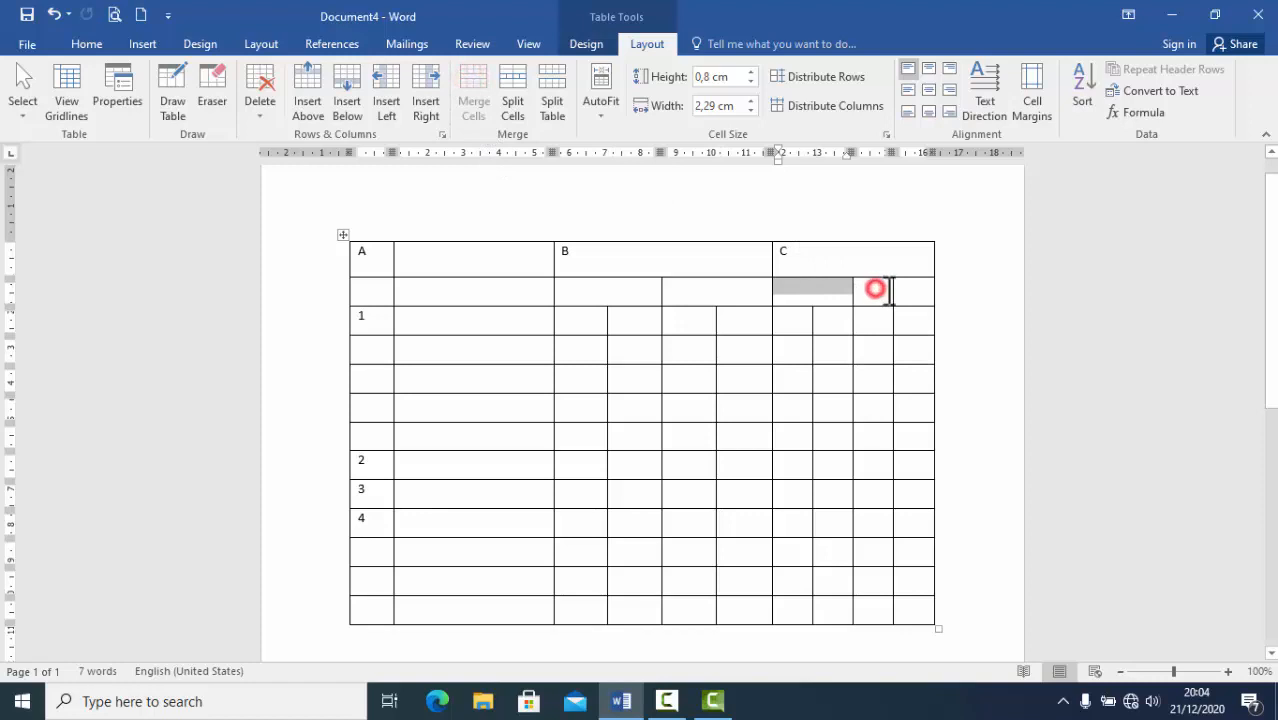
drag(888, 290, 918, 292)
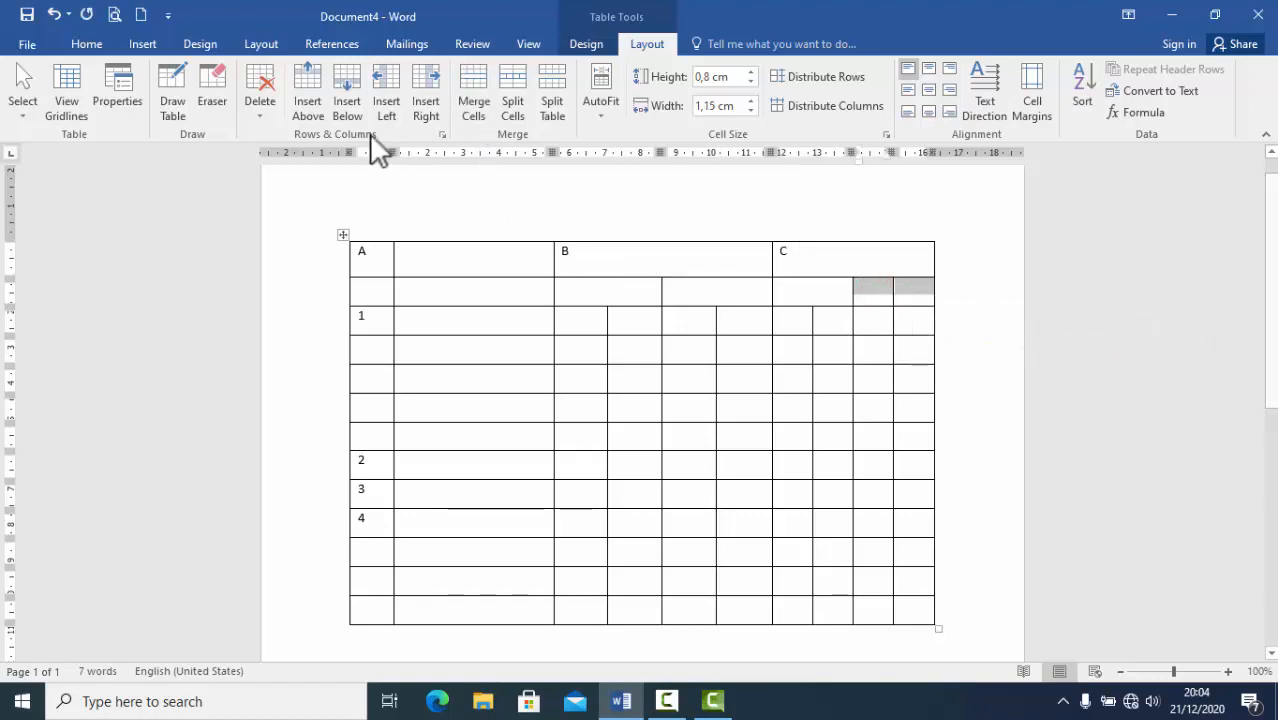
click(474, 82)
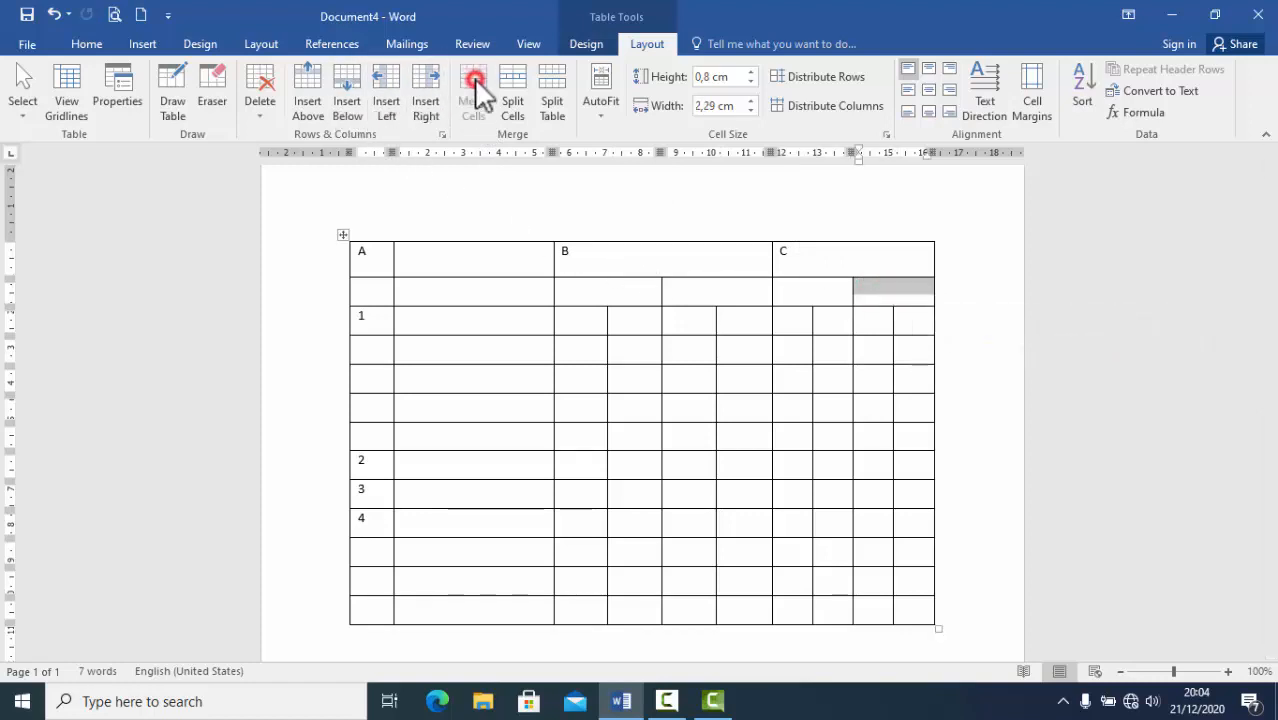
click(981, 363)
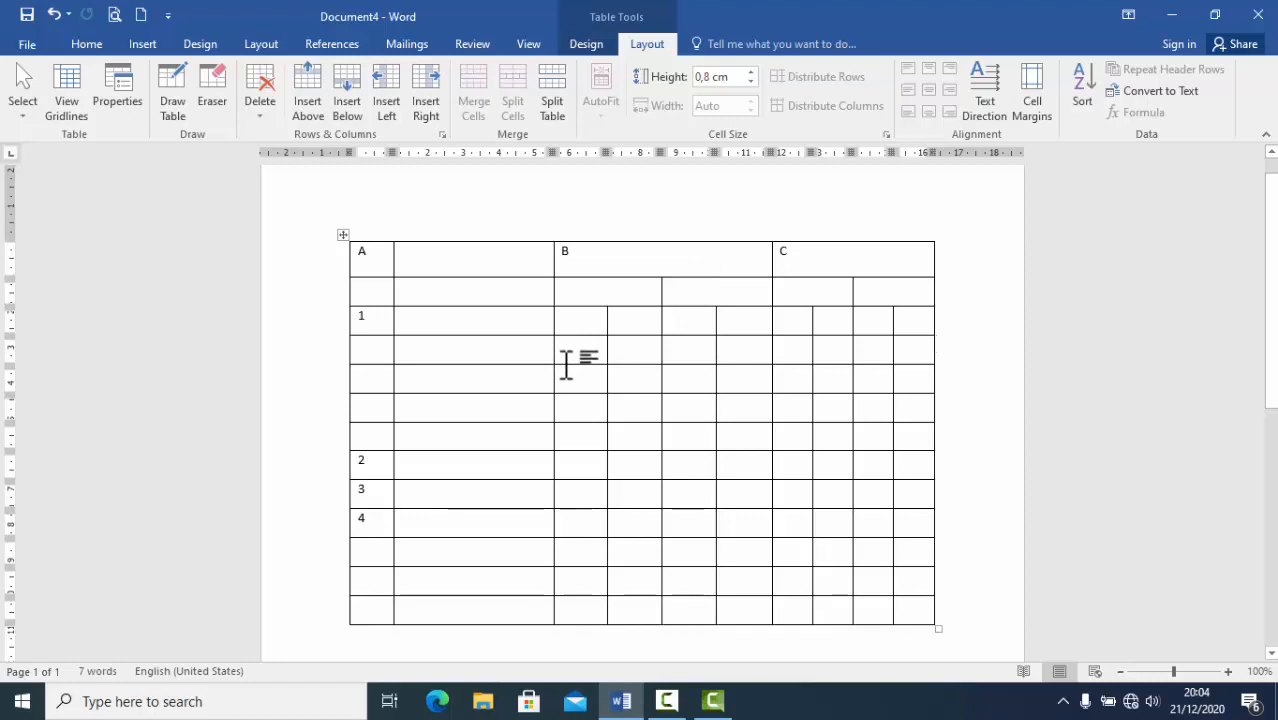
- Merge header cell A with the empty cell directly below it
drag(385, 257, 389, 284)
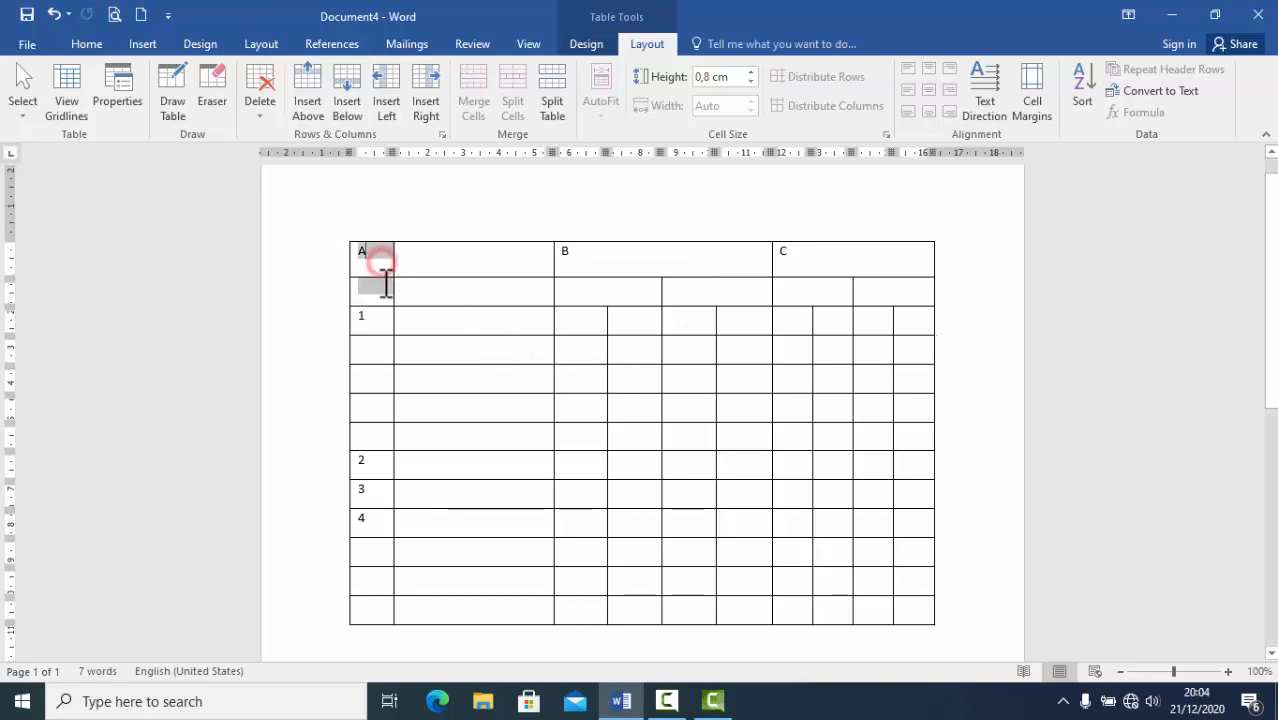
click(458, 288)
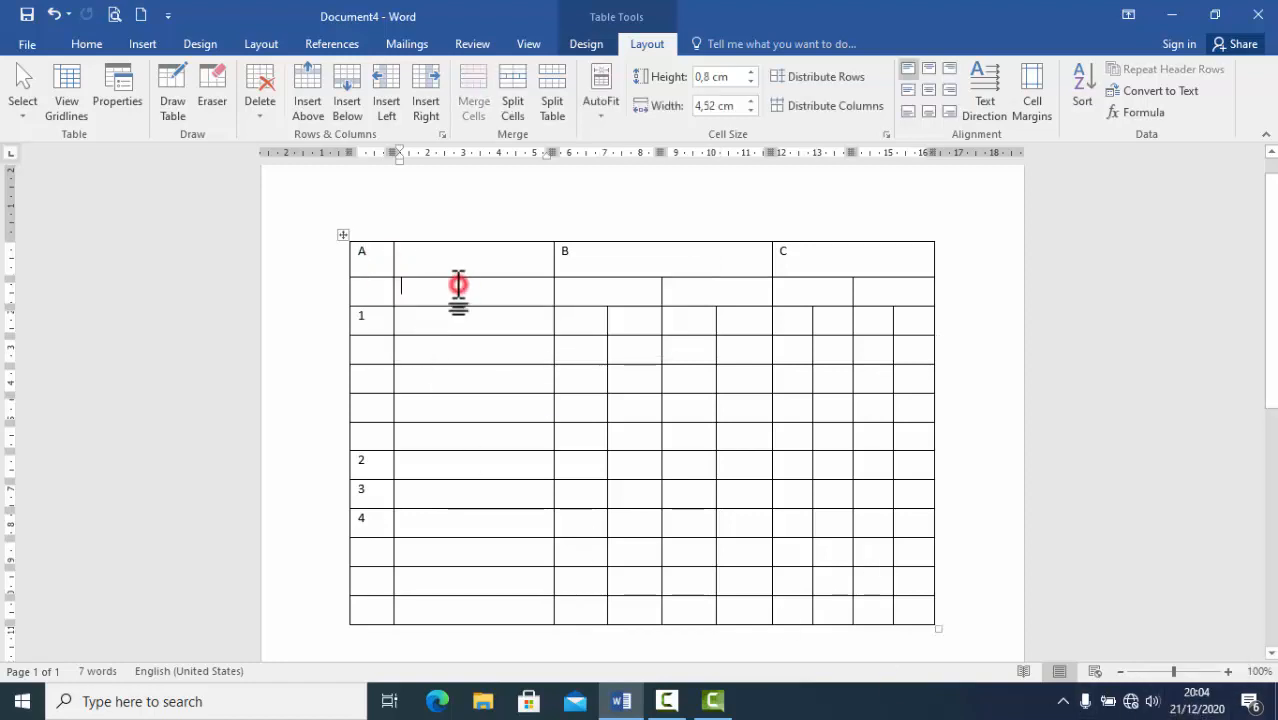
click(381, 258)
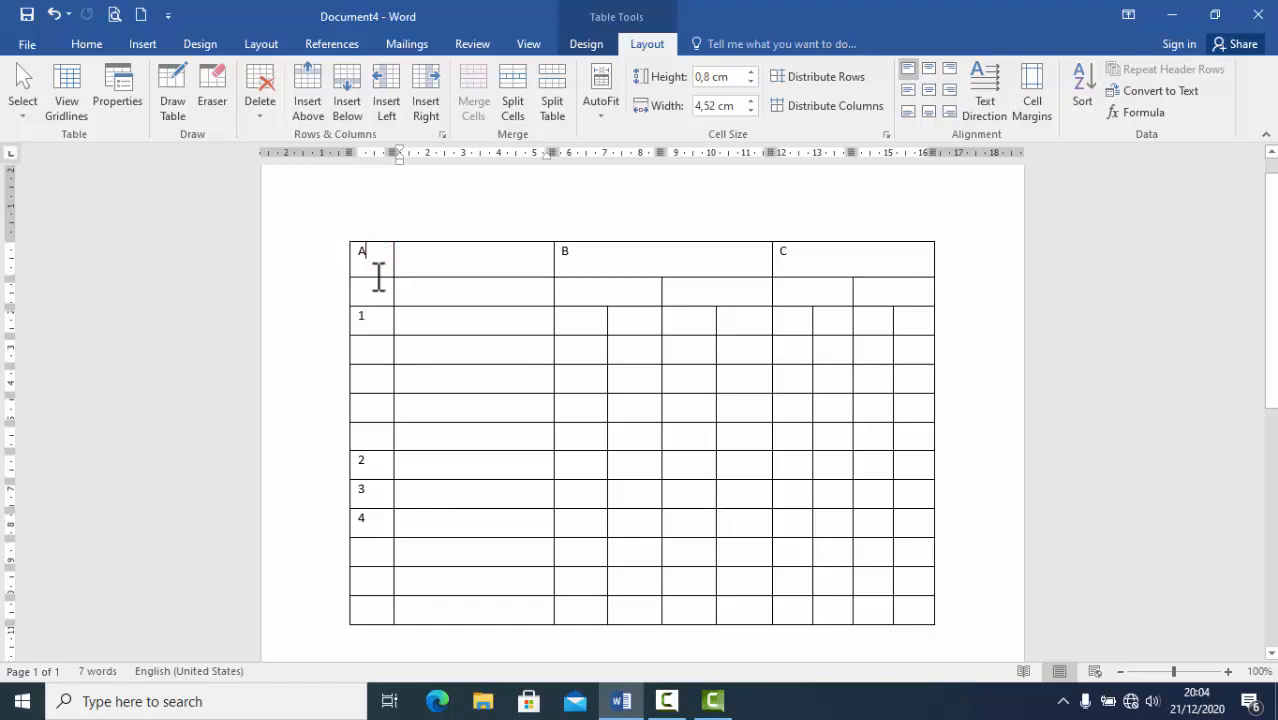
drag(379, 279, 373, 282)
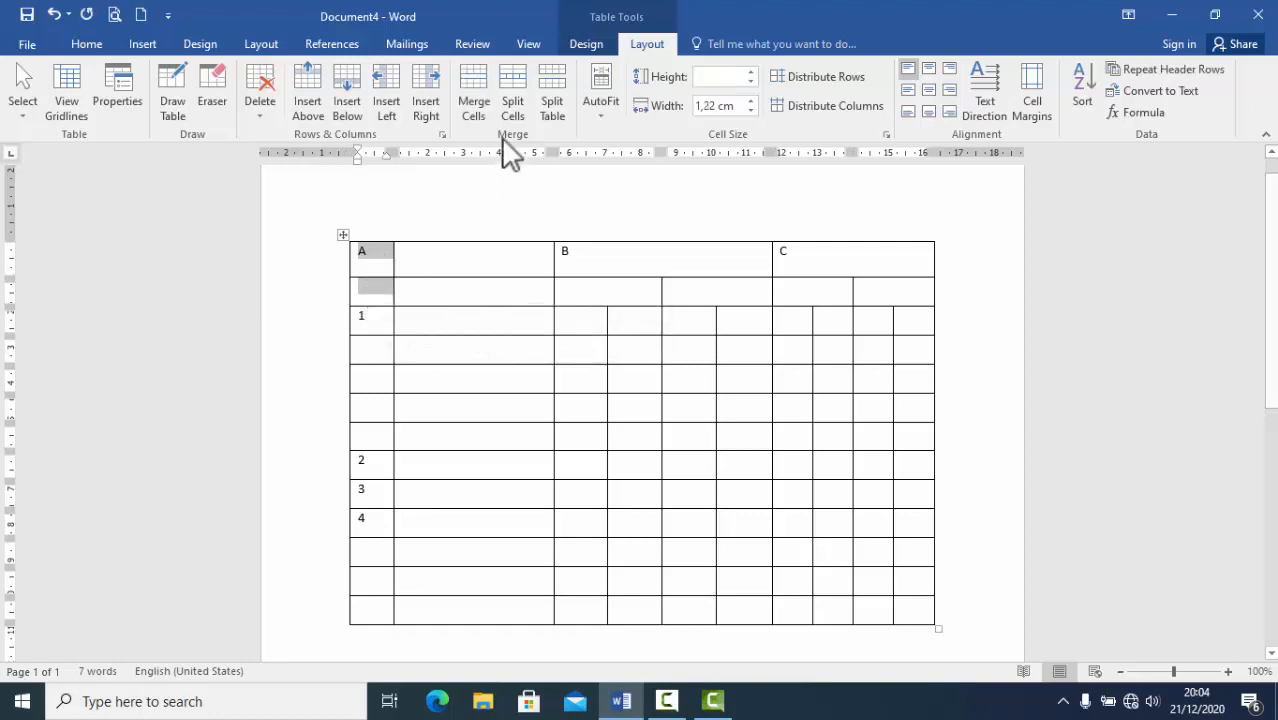
click(473, 80)
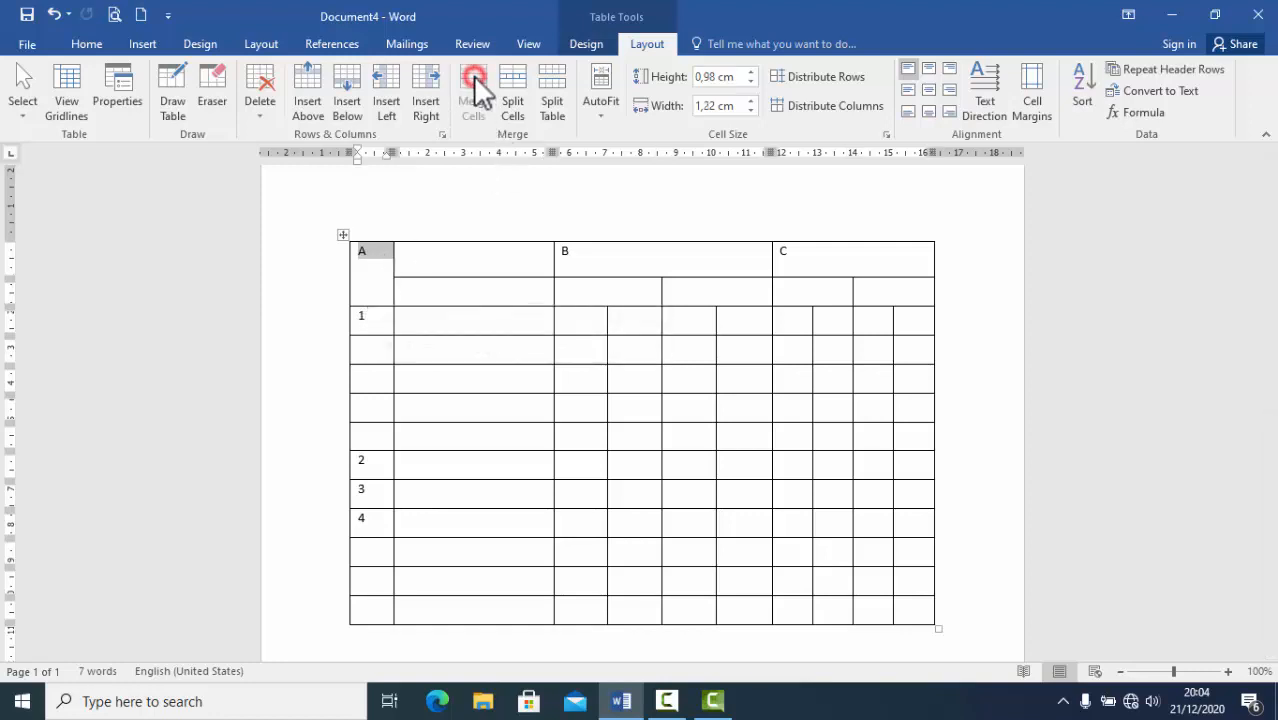
- Merge the empty header cell between A and B with the cell directly below it
click(445, 262)
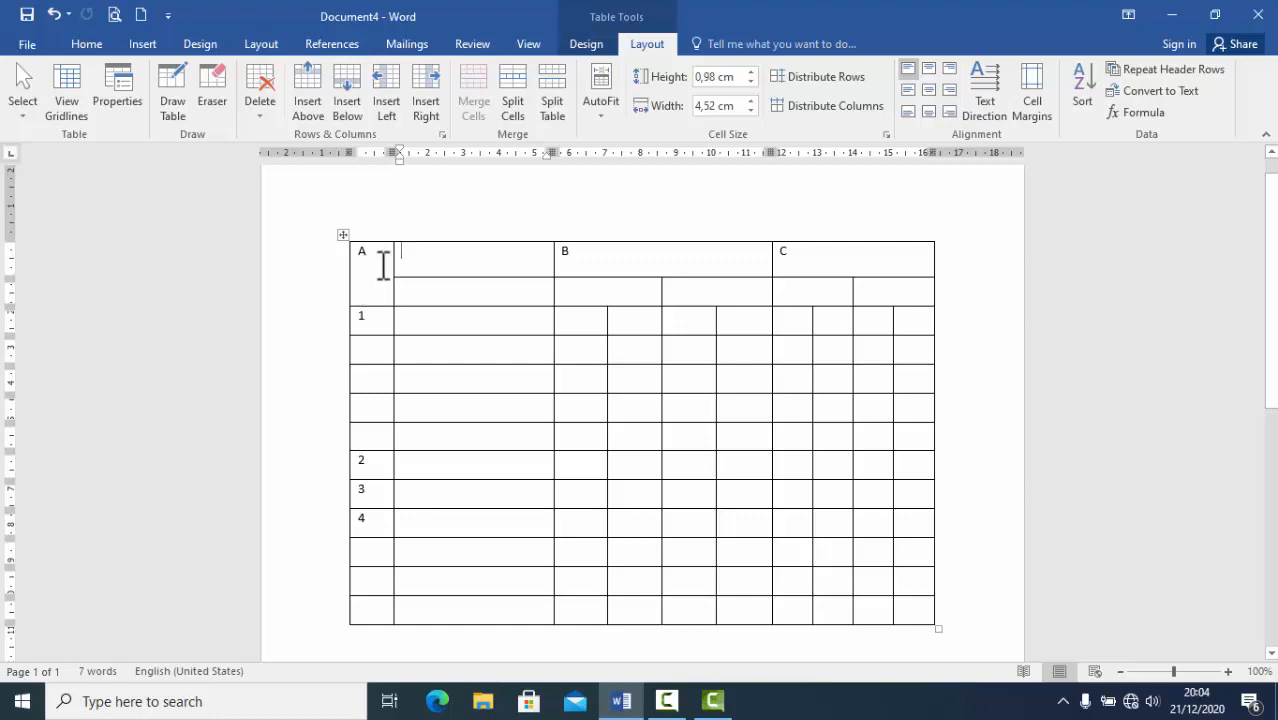
drag(501, 262, 489, 286)
click(487, 257)
click(476, 86)
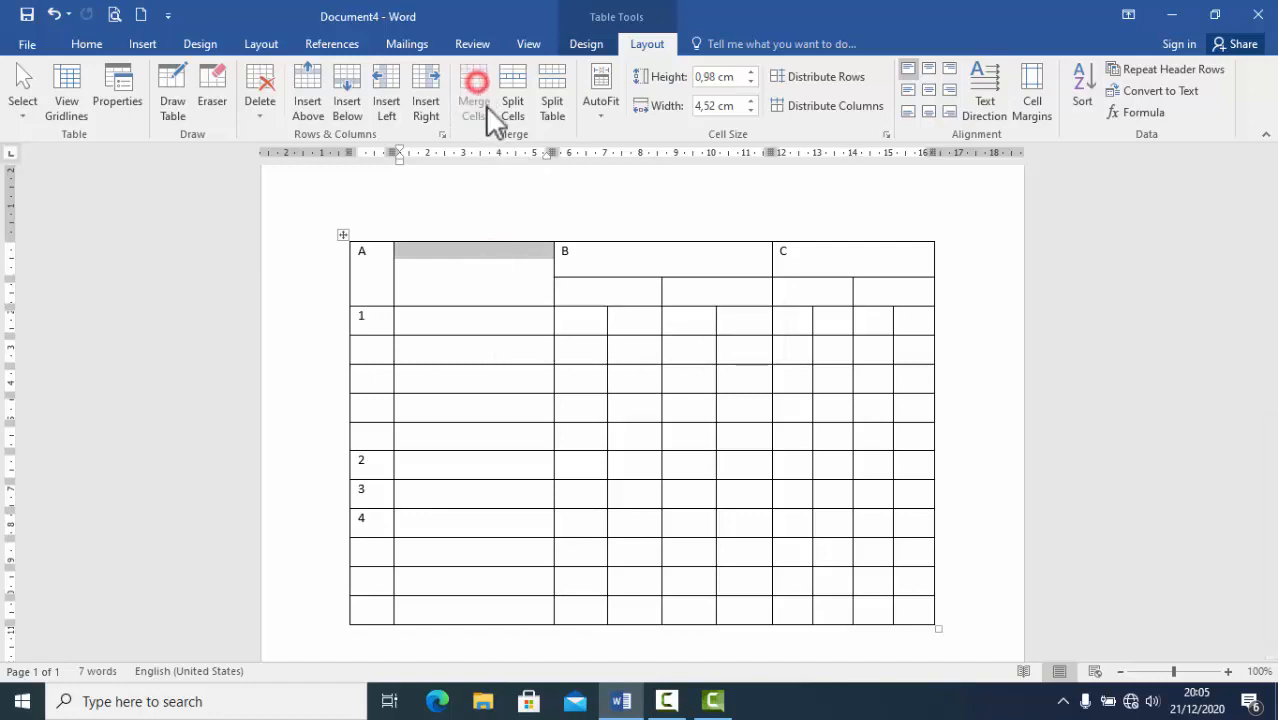
click(700, 352)
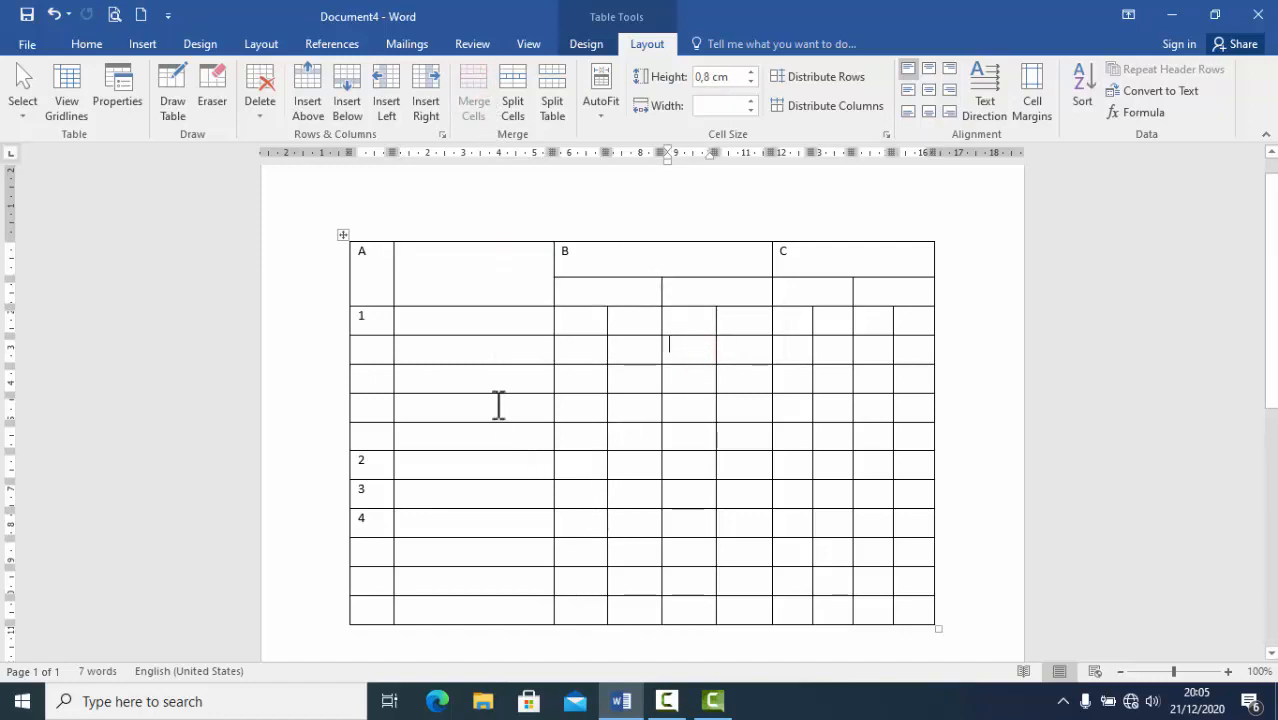
- Try merging all second-column cells from row 1 down to the last row, and undo that merge
drag(454, 327, 456, 600)
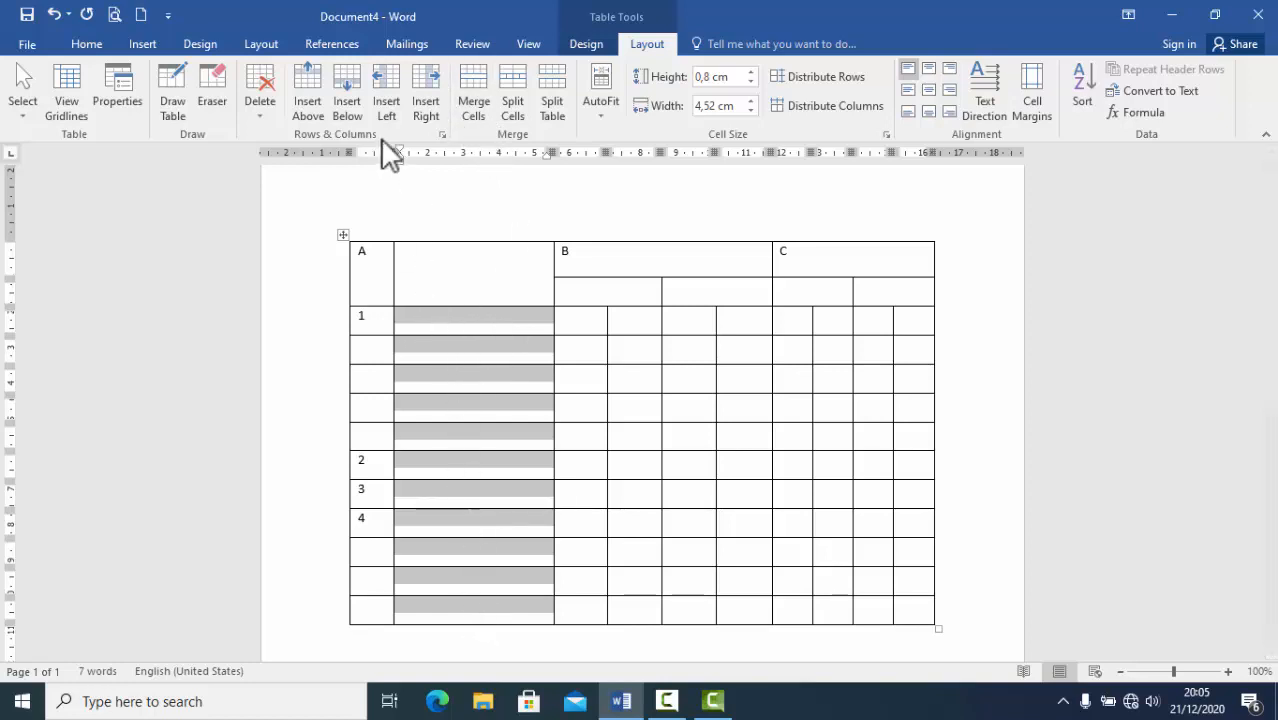
click(484, 72)
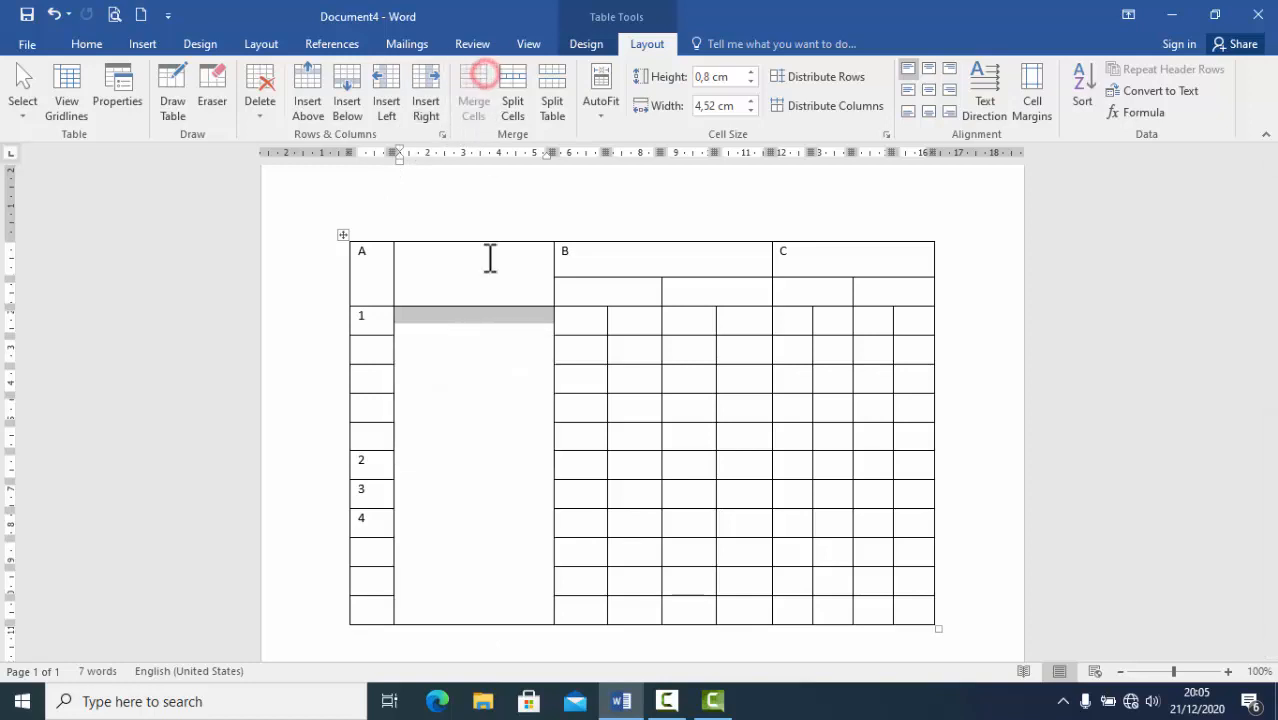
click(485, 312)
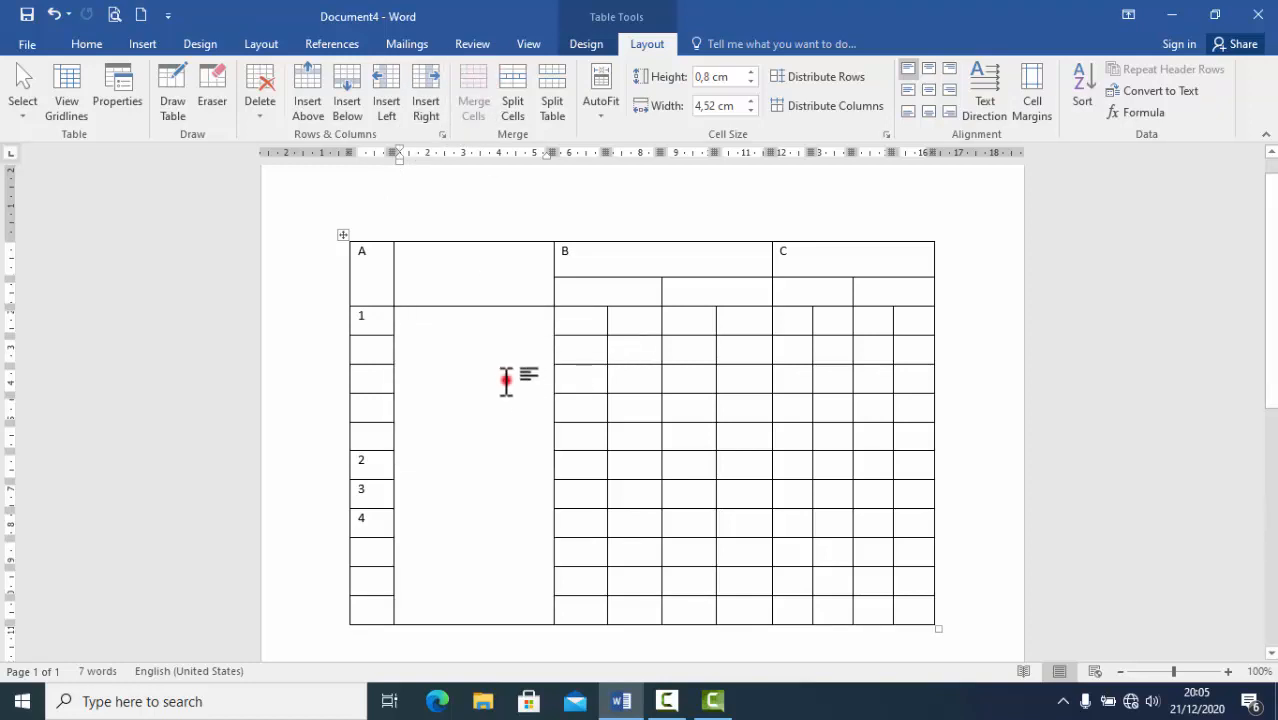
click(53, 14)
click(513, 317)
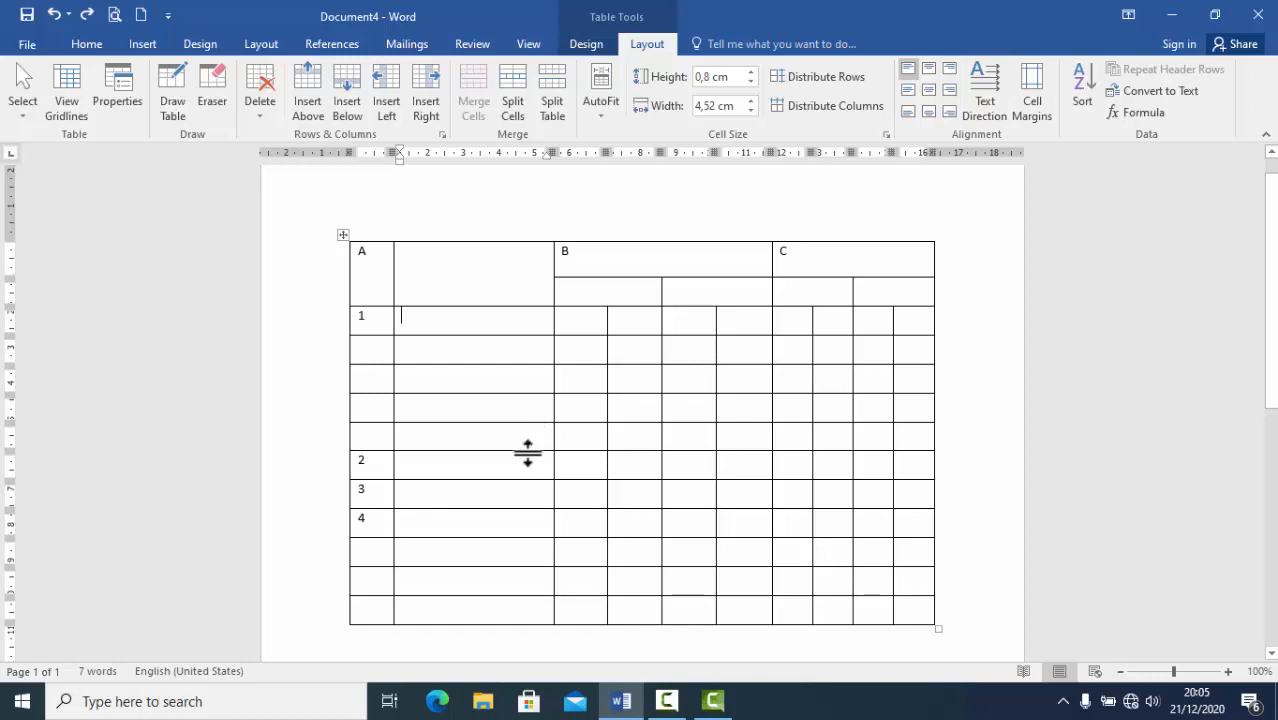
click(866, 400)
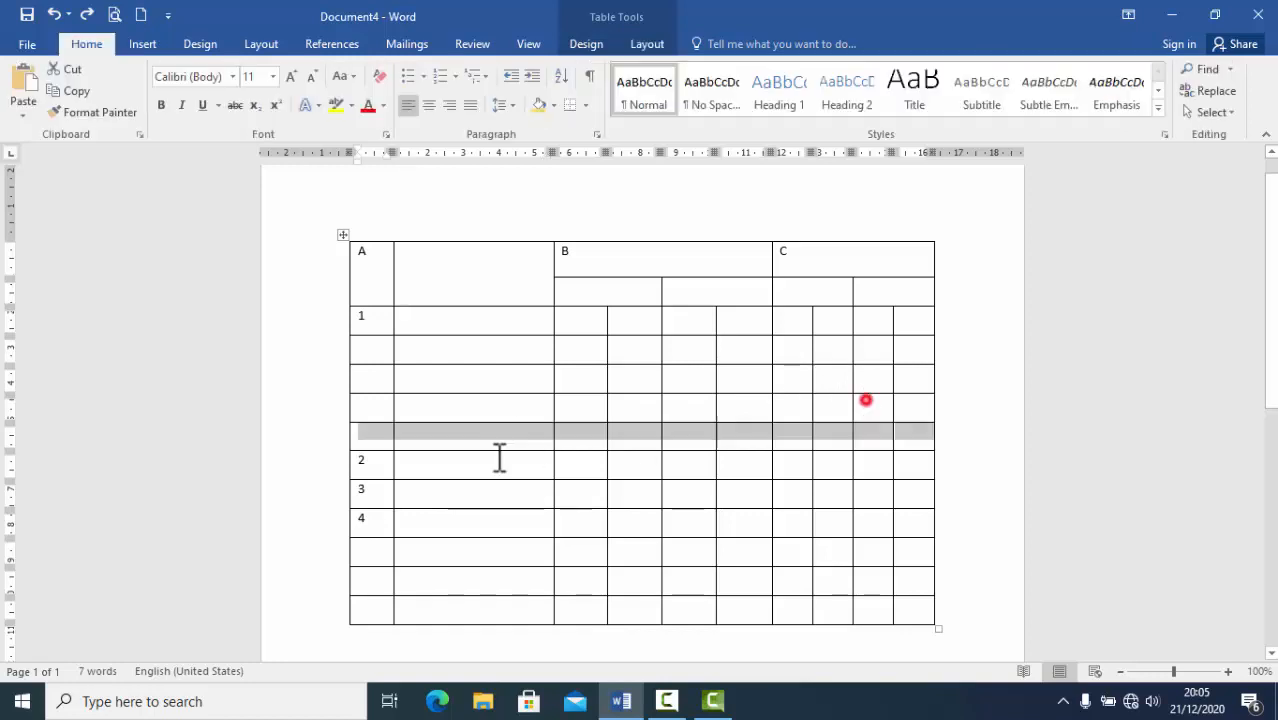
- Split the table at the row labelled 2, so that row starts a separate second table
click(470, 460)
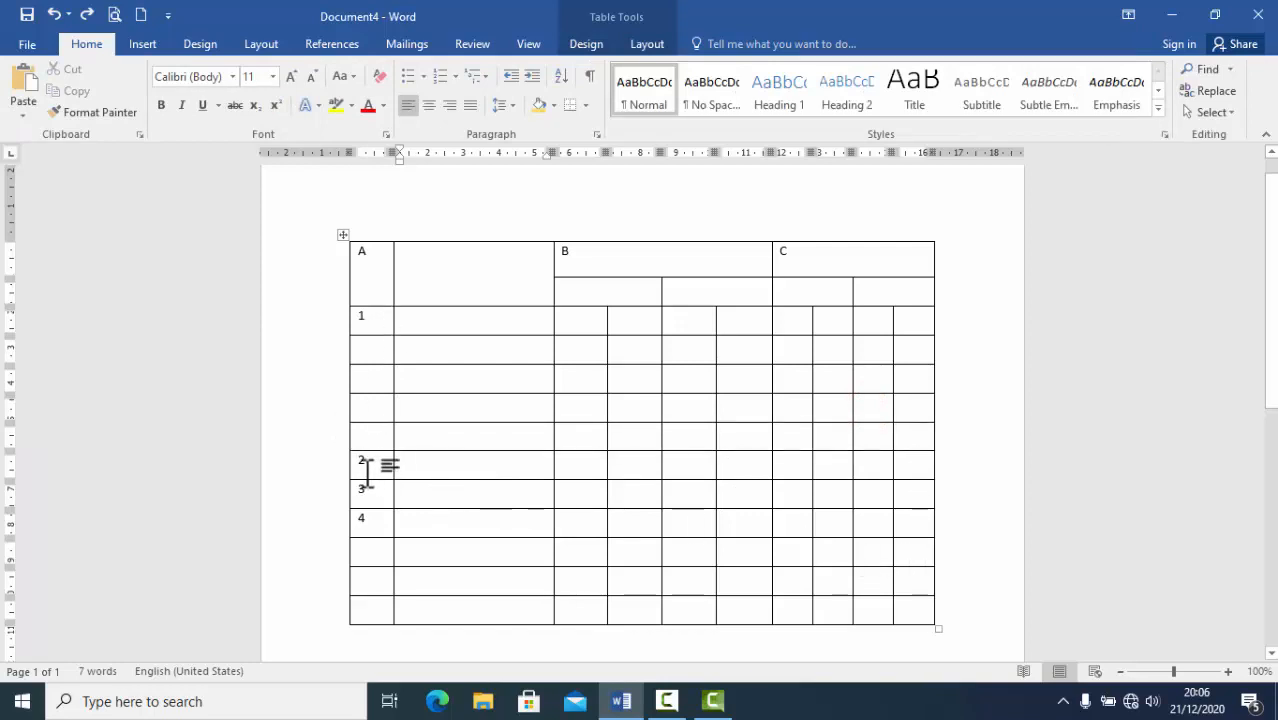
drag(362, 468, 659, 457)
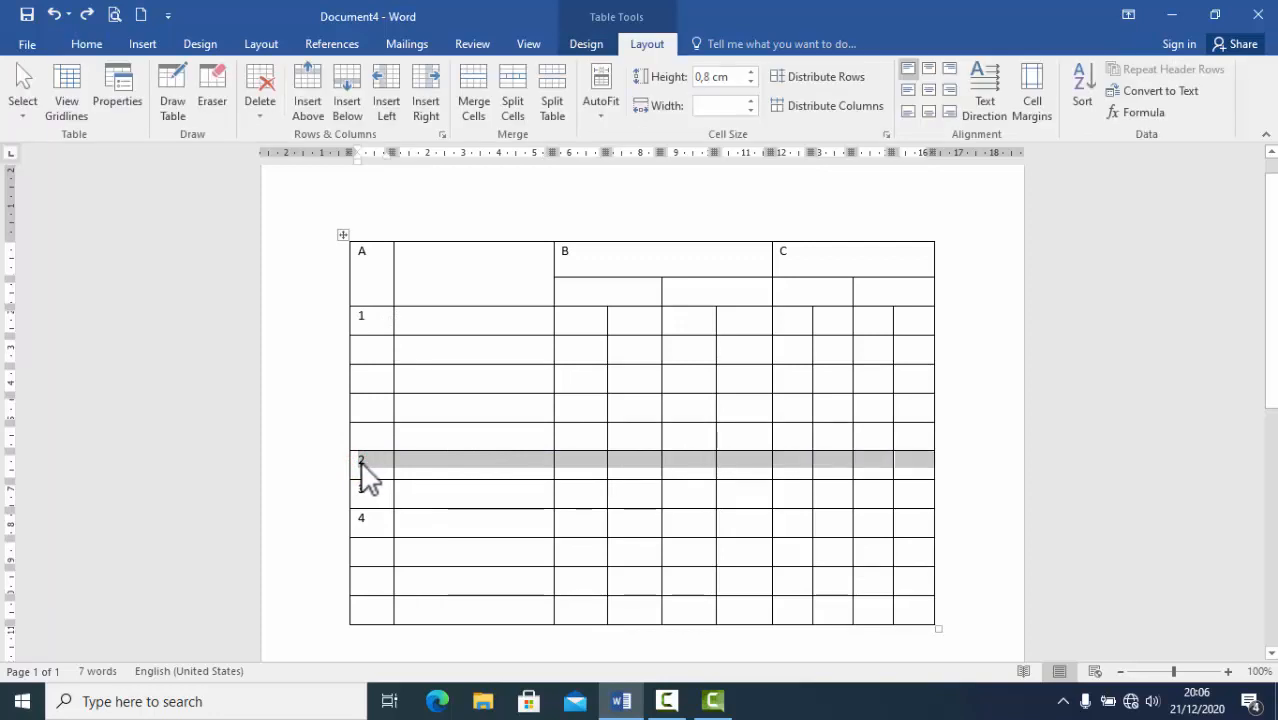
drag(365, 470, 933, 474)
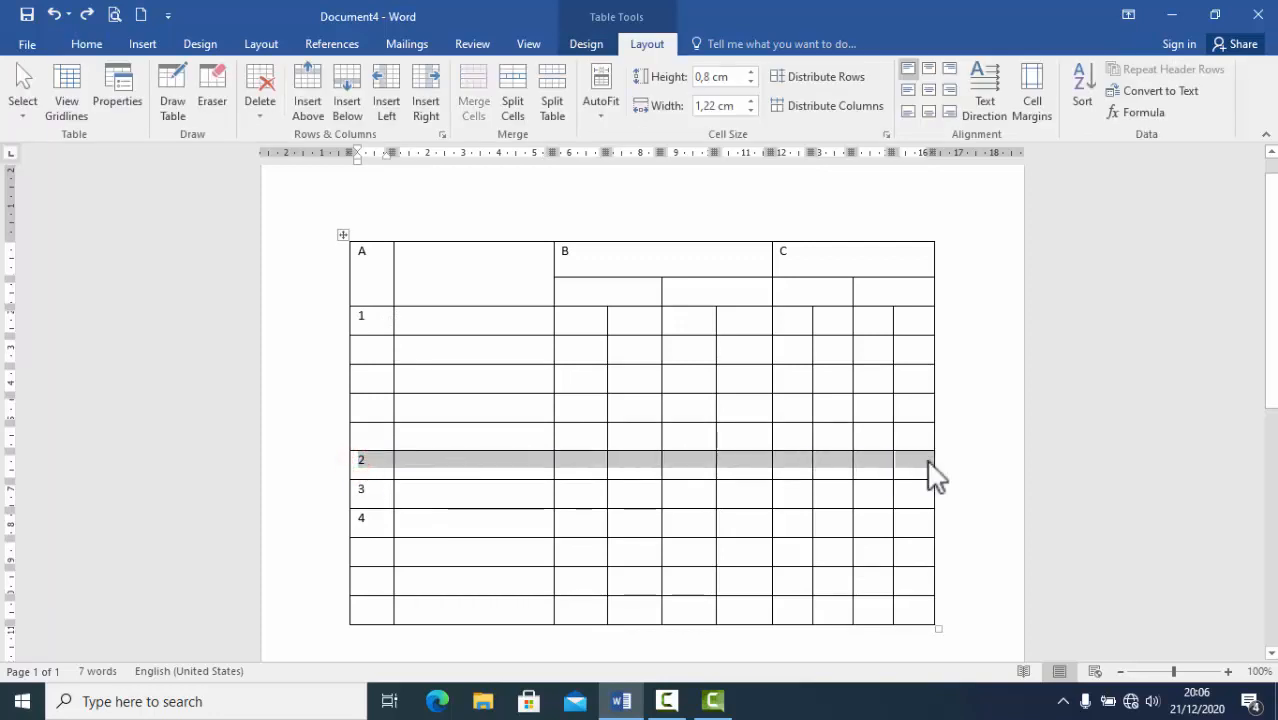
click(558, 100)
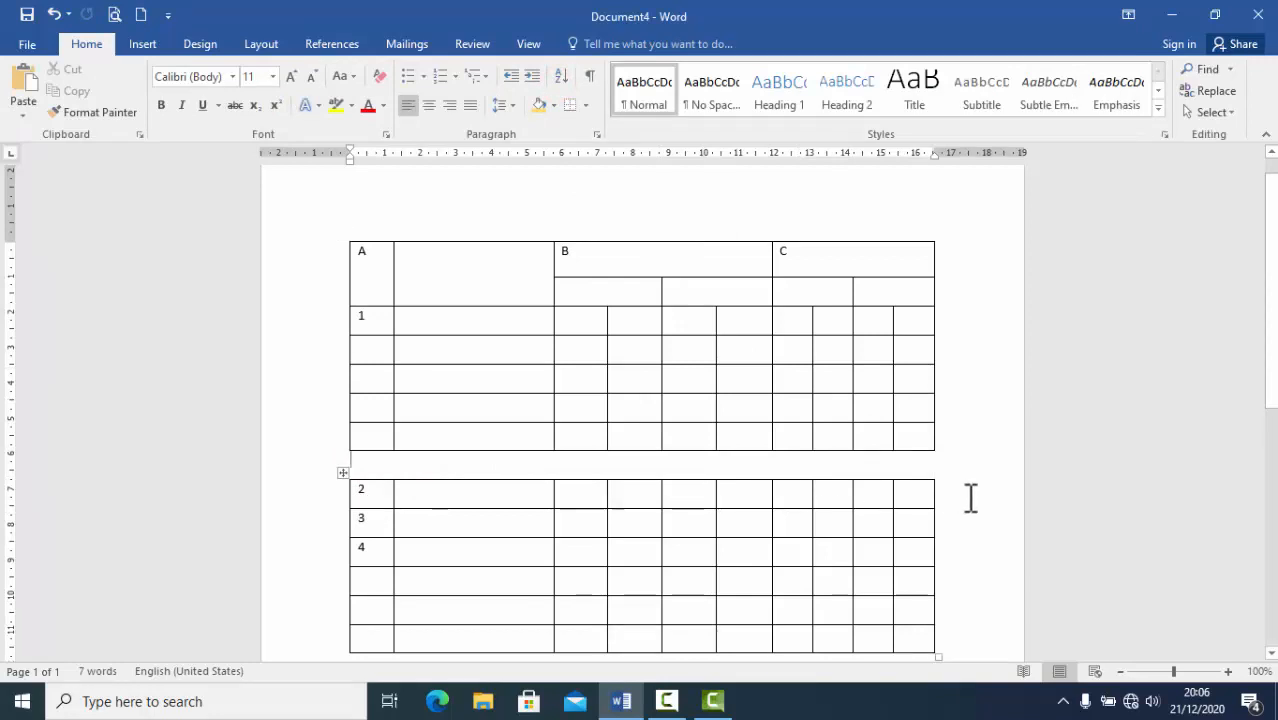
- Select the lower table and the upper table in turn to check that they are separate tables
scroll(603, 532, down, 1)
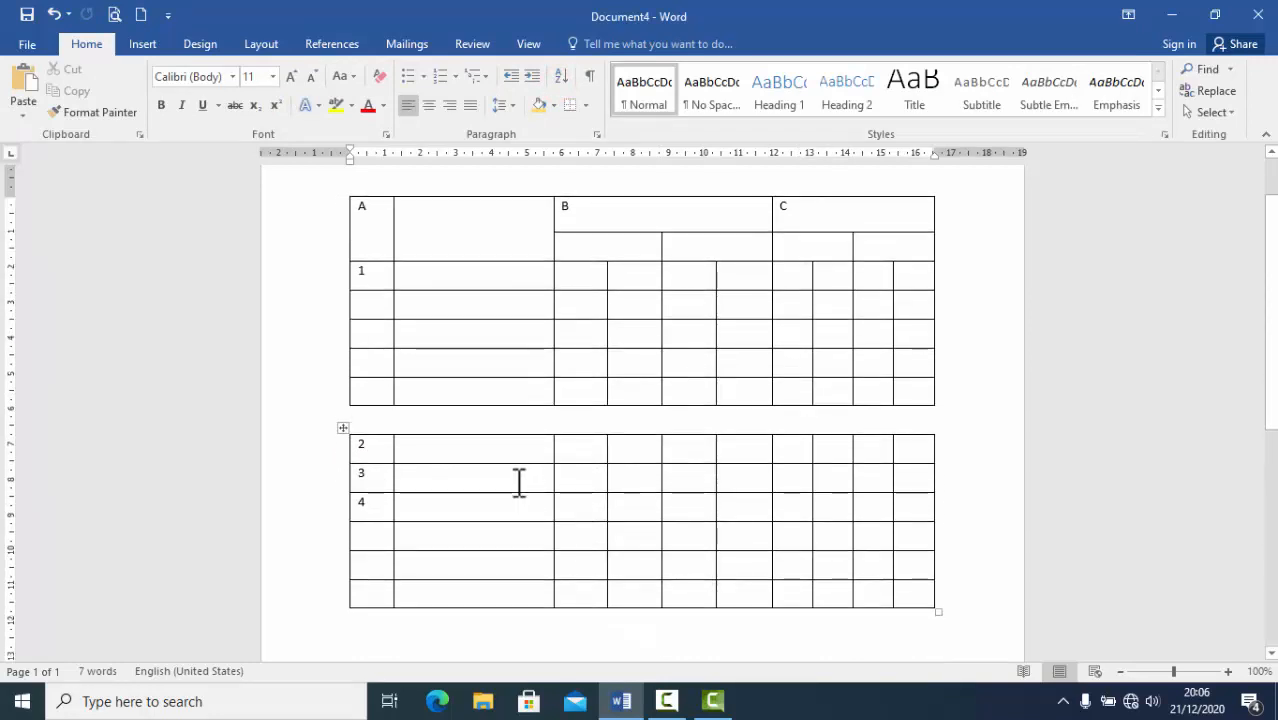
click(428, 448)
click(343, 429)
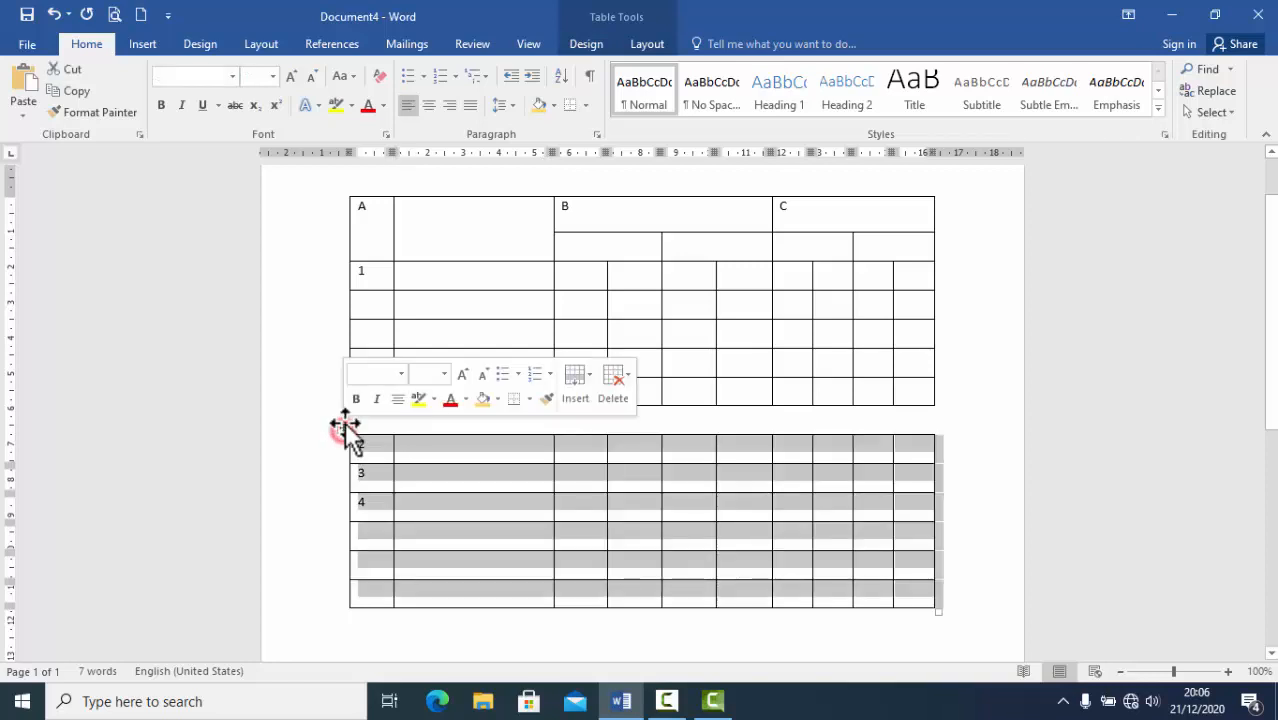
click(371, 216)
click(343, 190)
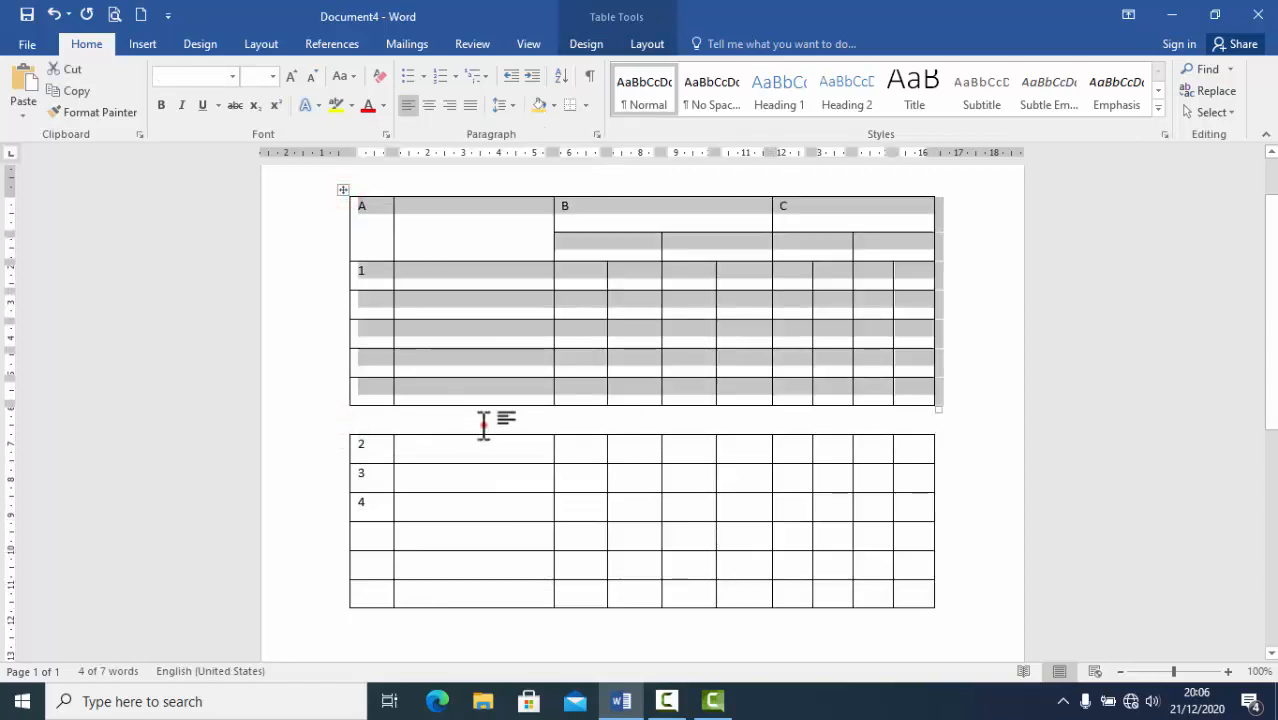
click(484, 425)
click(851, 537)
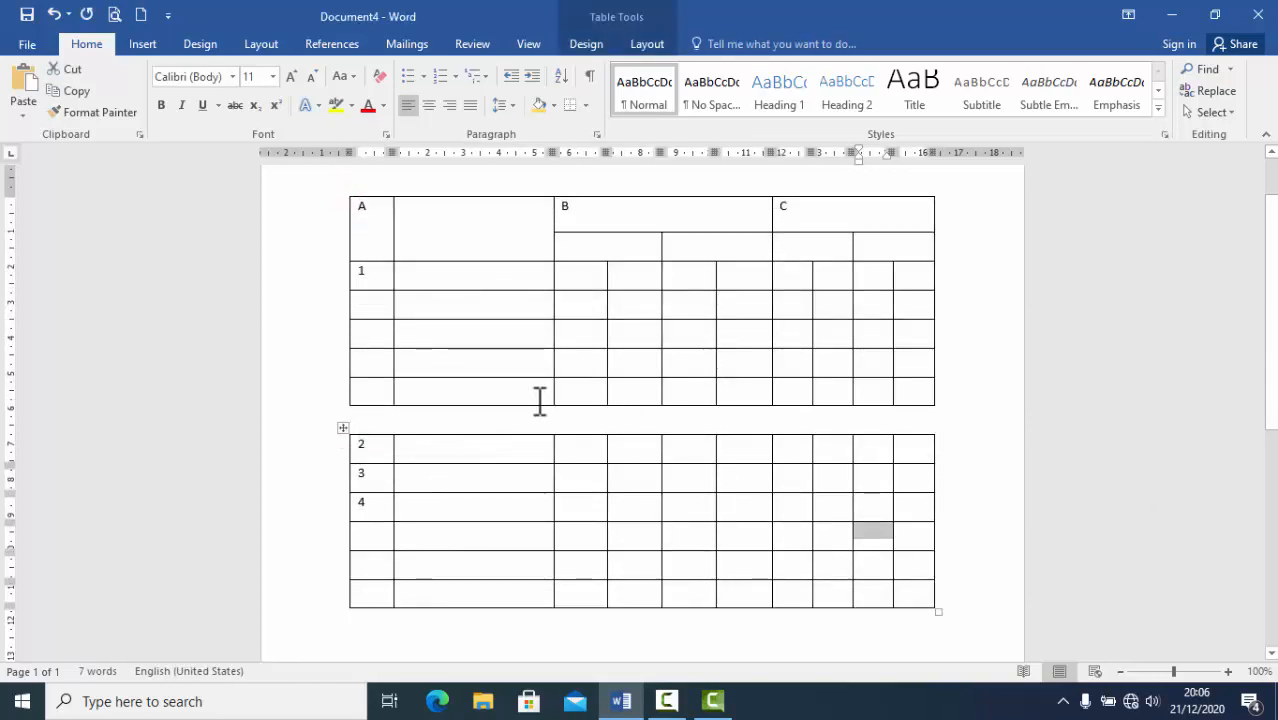
scroll(537, 390, up, 1)
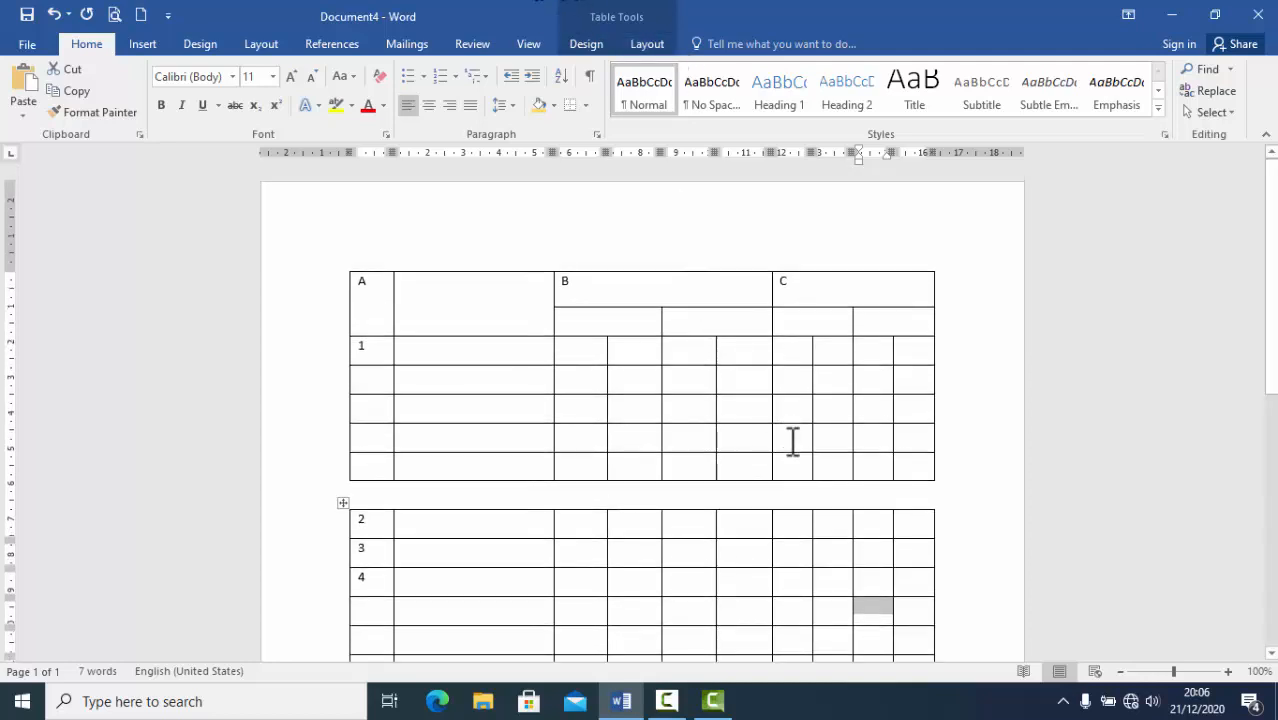
click(995, 476)
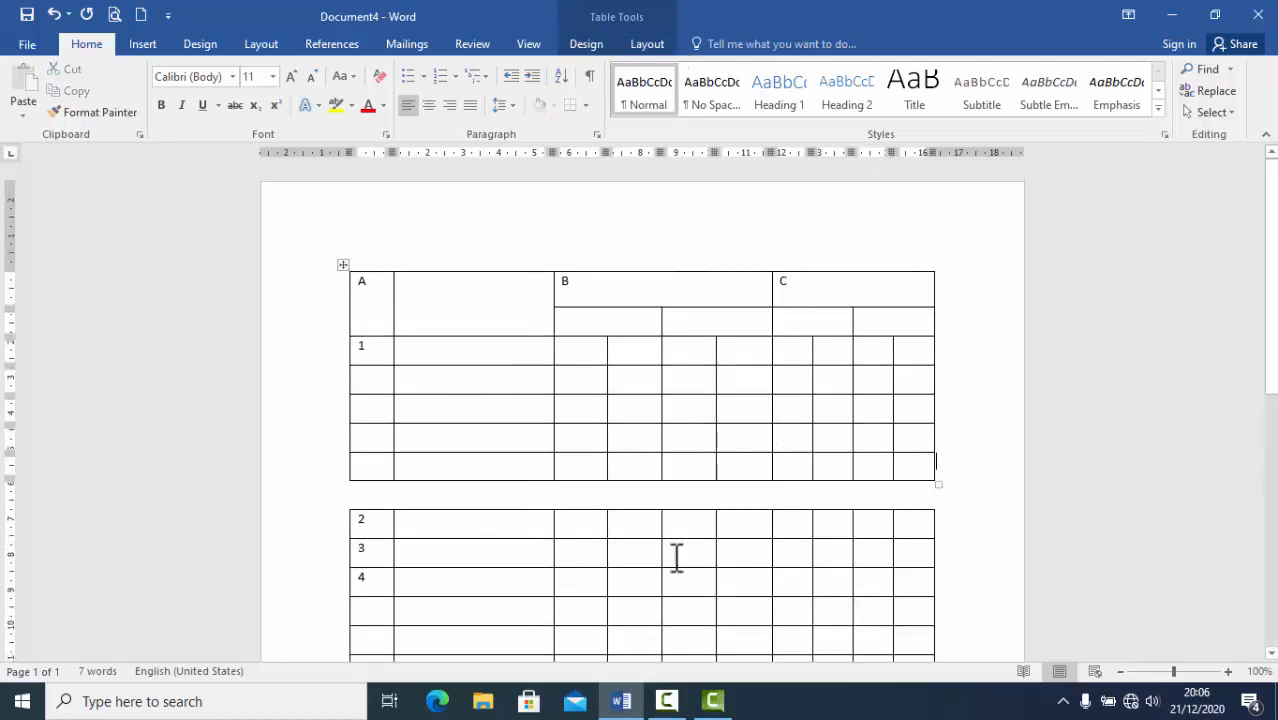
click(646, 43)
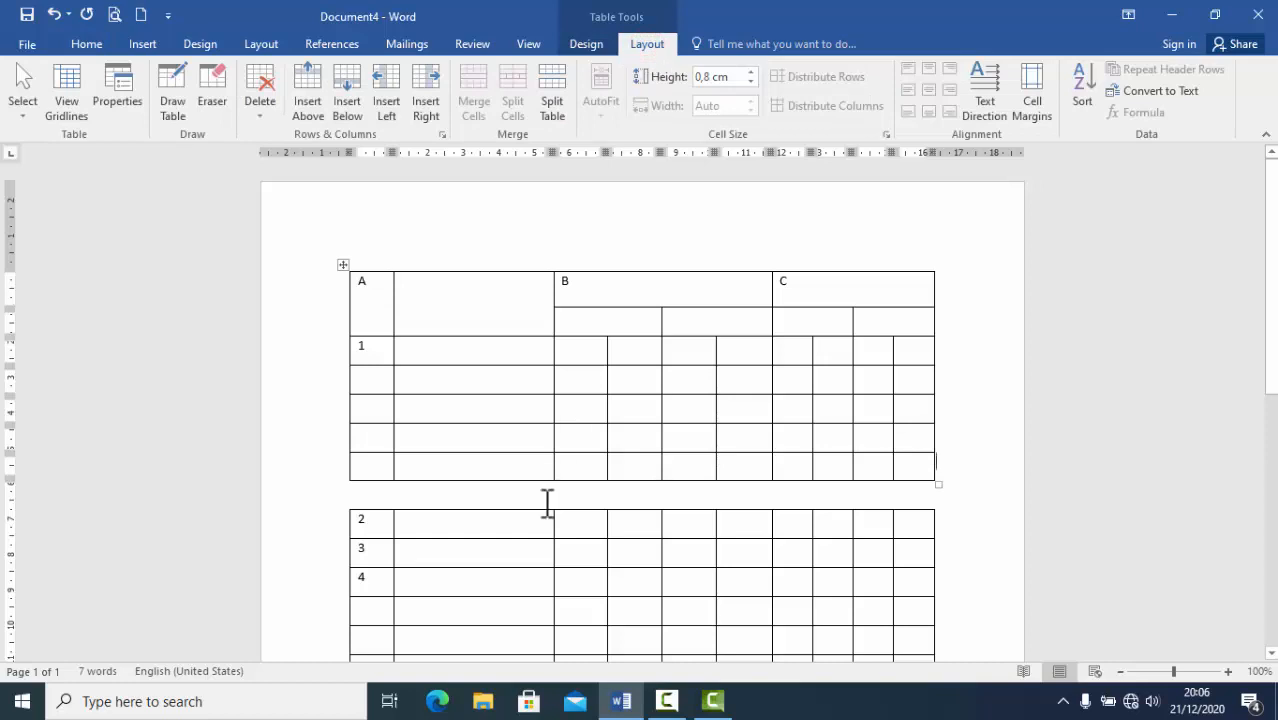
scroll(547, 503, down, 3)
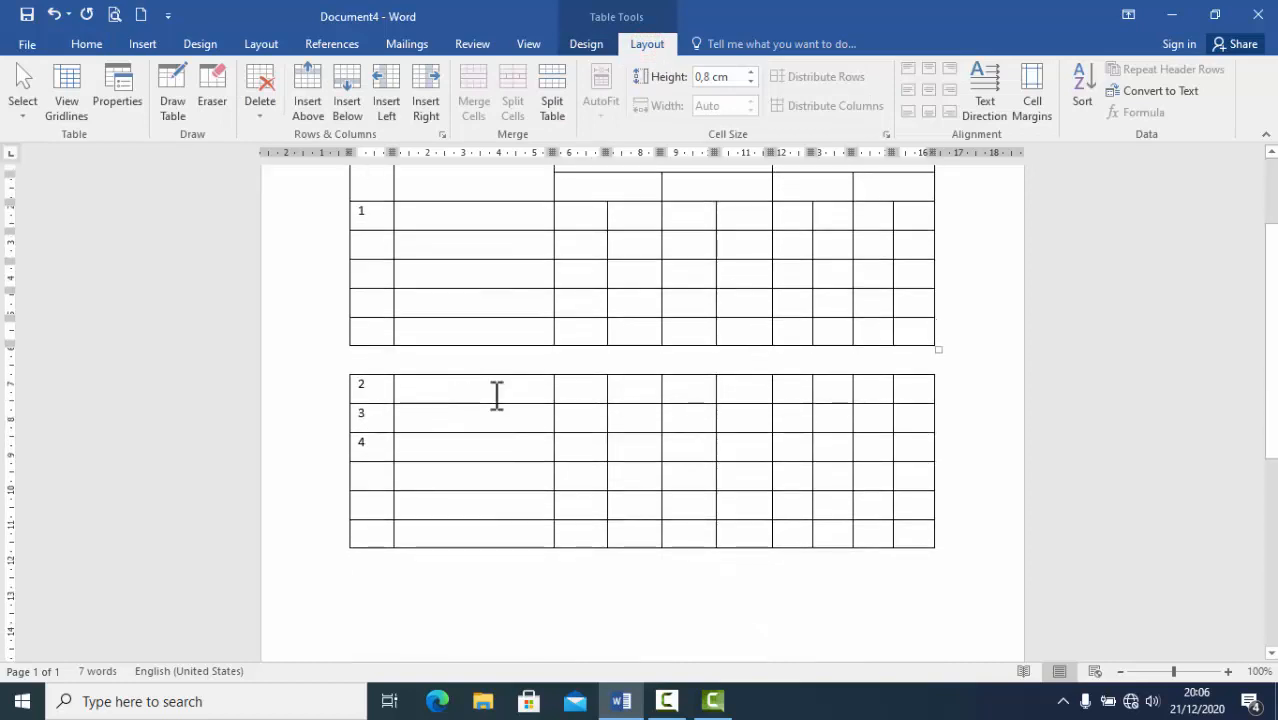
- Try selecting the entire lower table as a whole, by its rows, and across its cells, clearing the selection each time
click(365, 390)
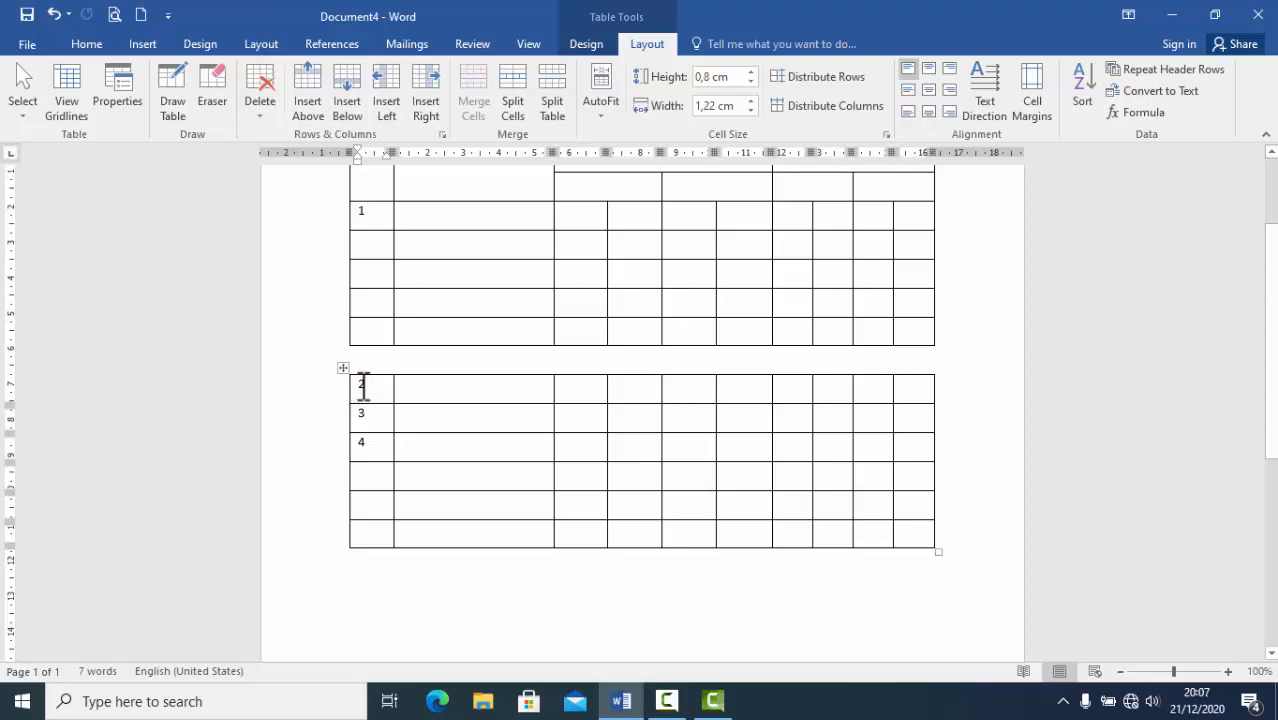
click(387, 609)
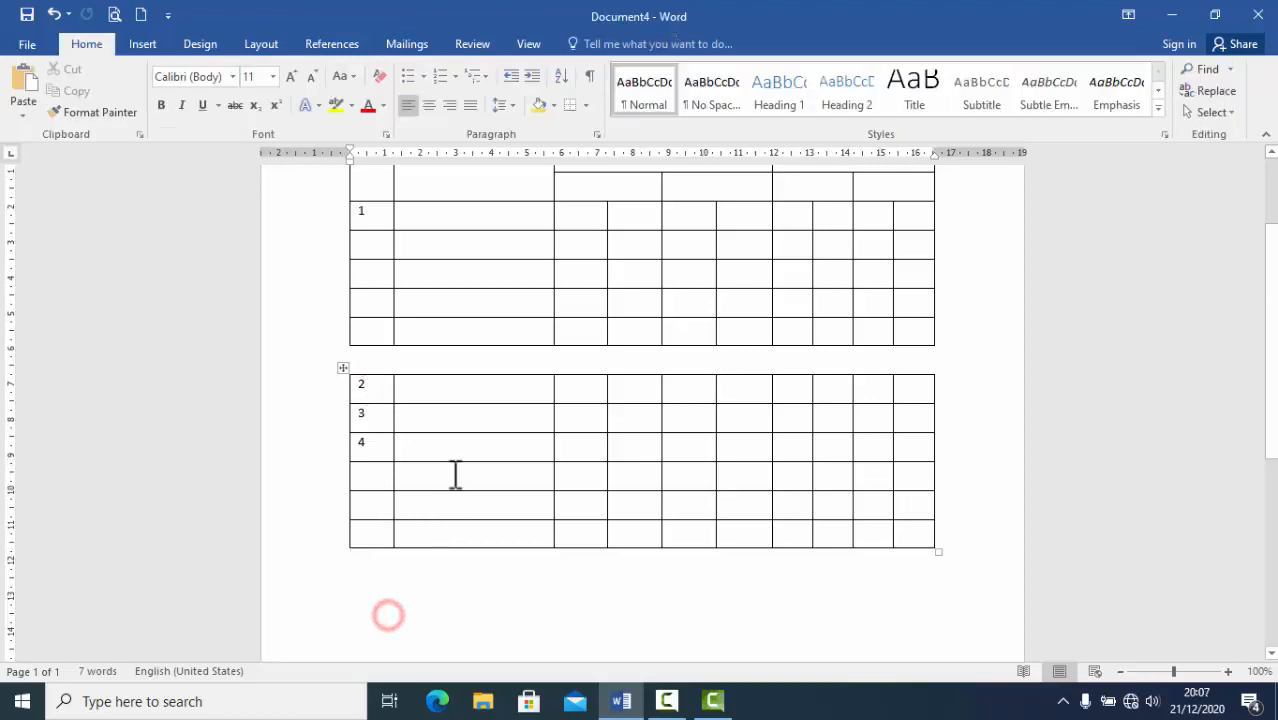
click(476, 437)
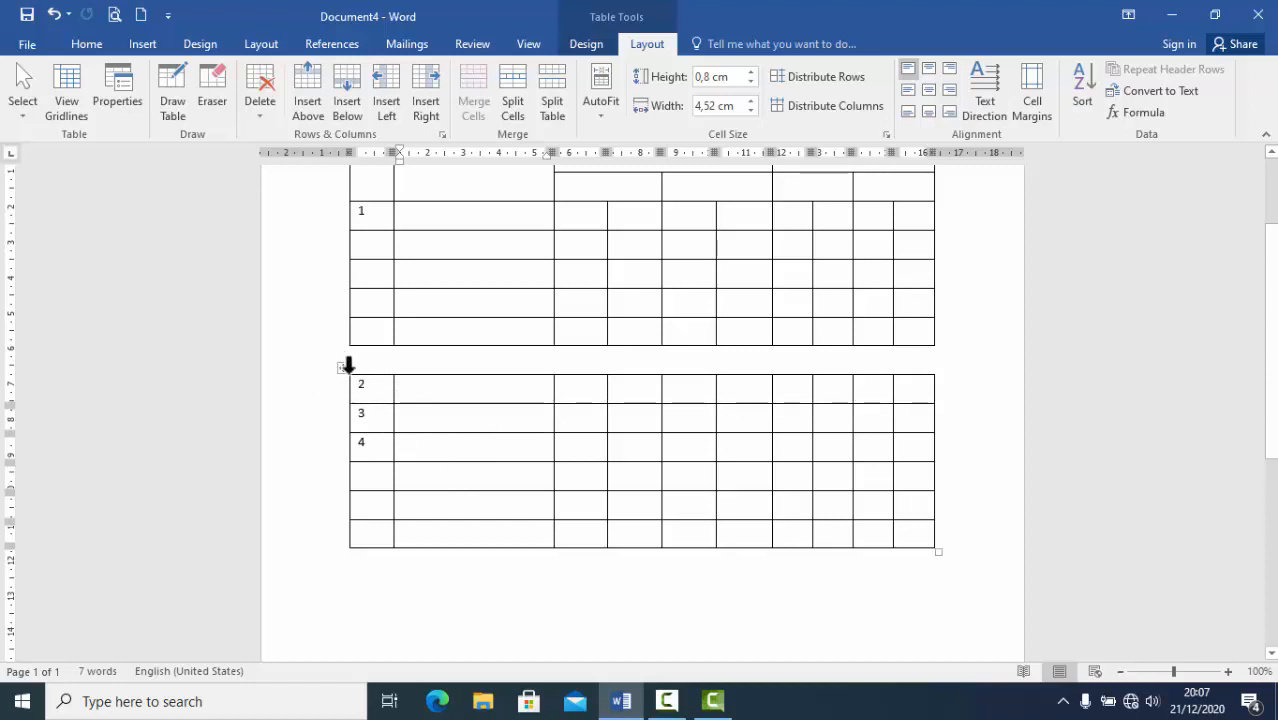
click(345, 368)
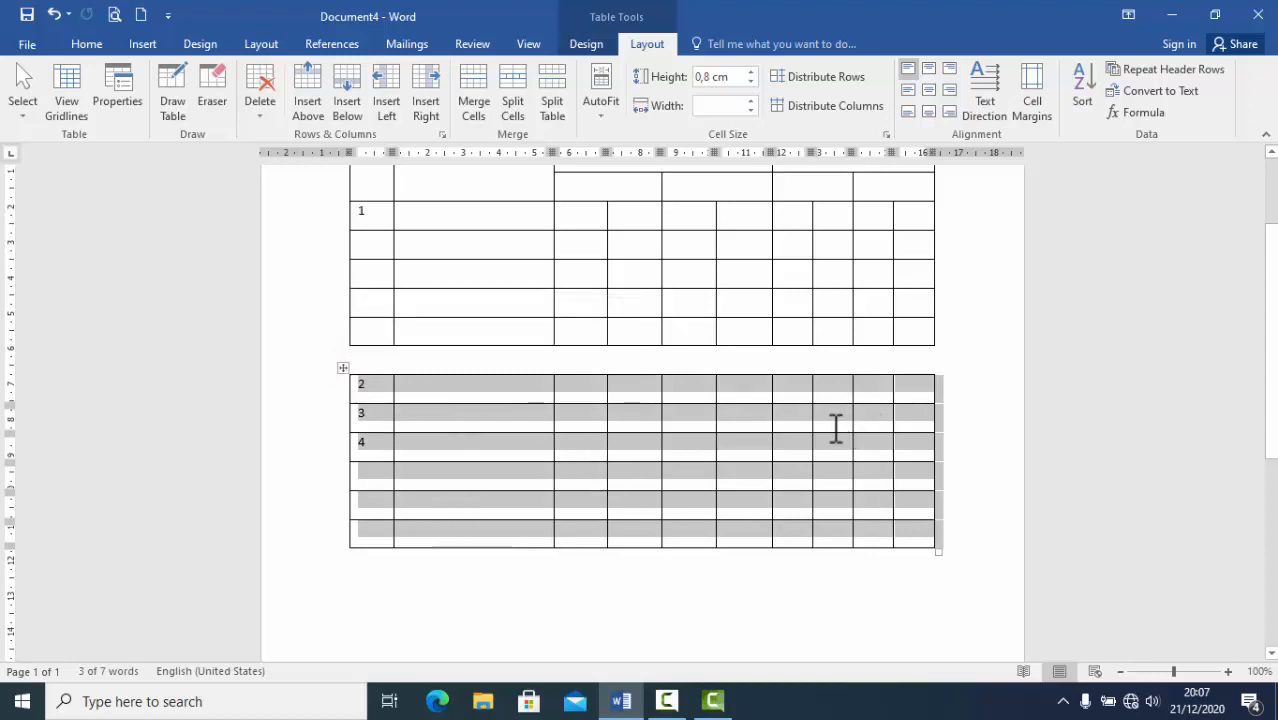
click(748, 597)
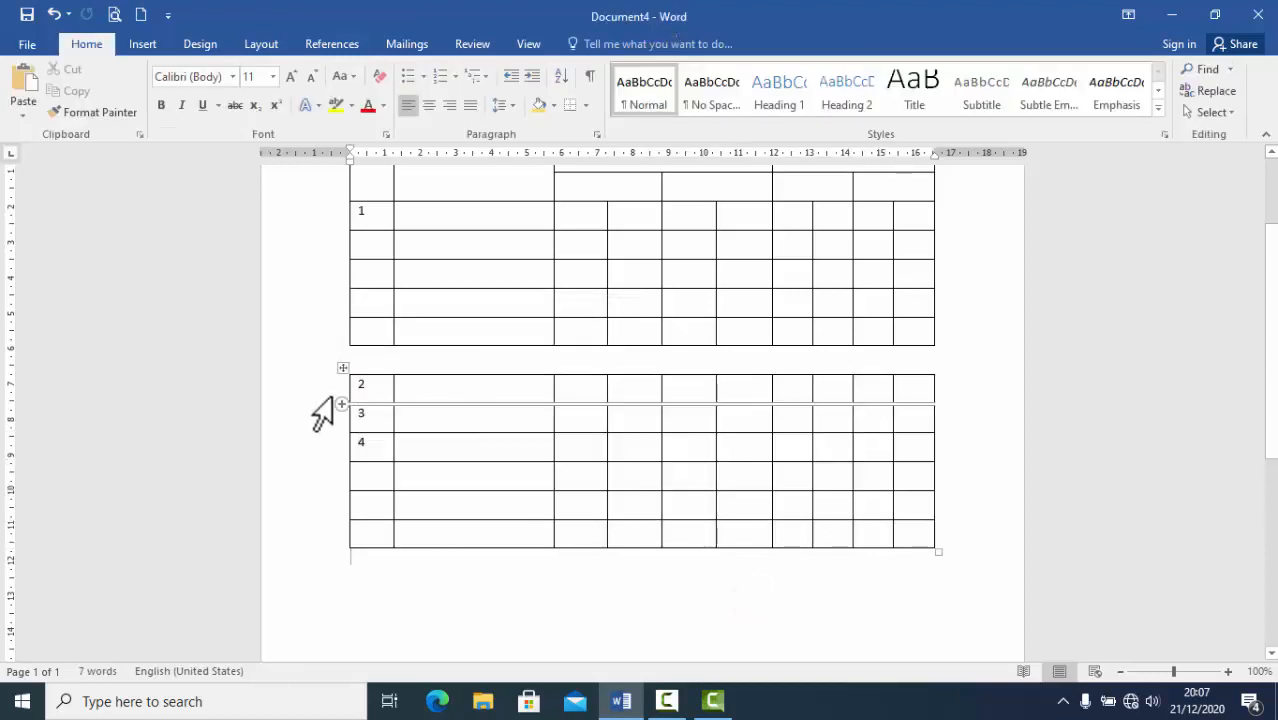
drag(316, 396, 314, 553)
click(560, 591)
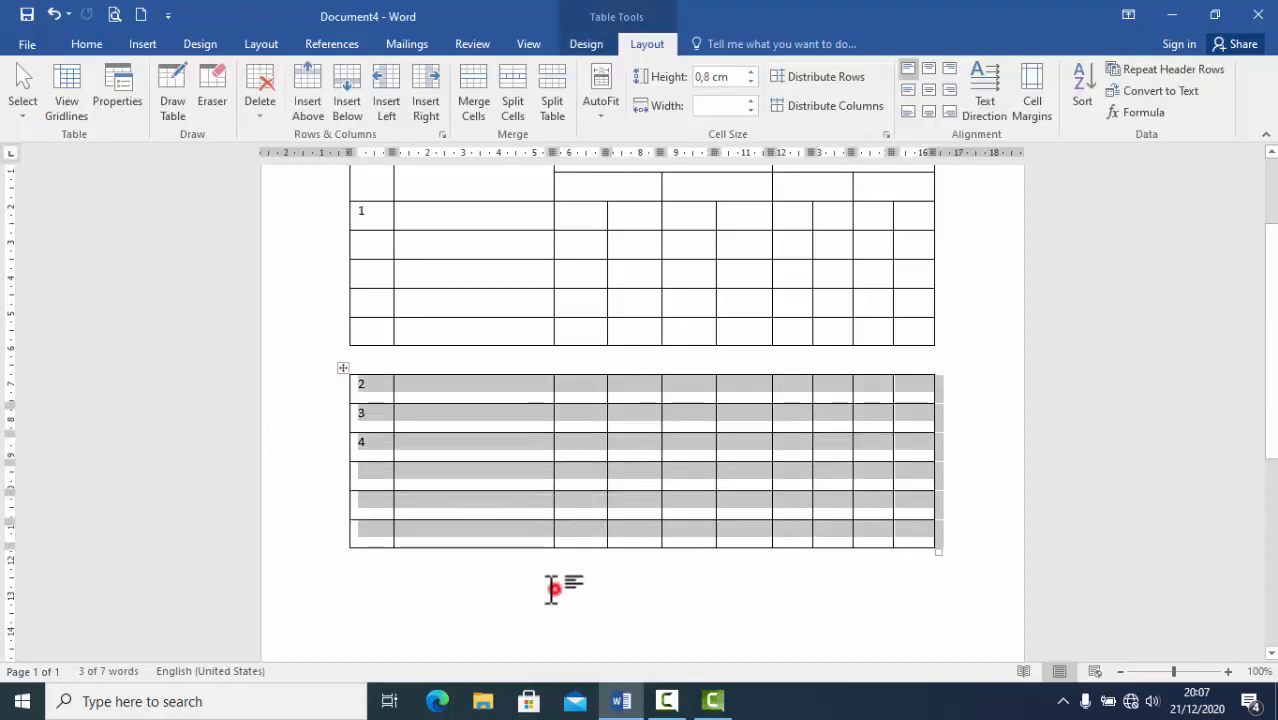
drag(370, 386, 916, 551)
click(682, 587)
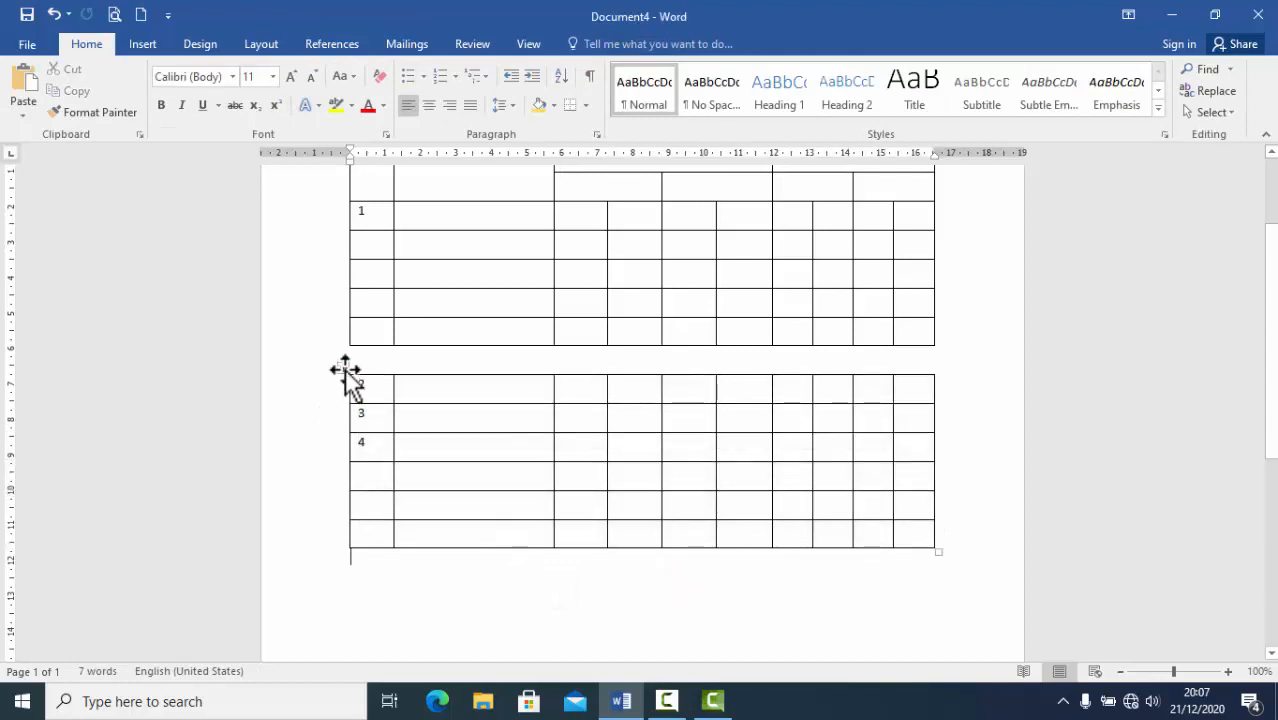
- Select the entire lower table containing rows 2, 3 and 4 and delete it
click(343, 368)
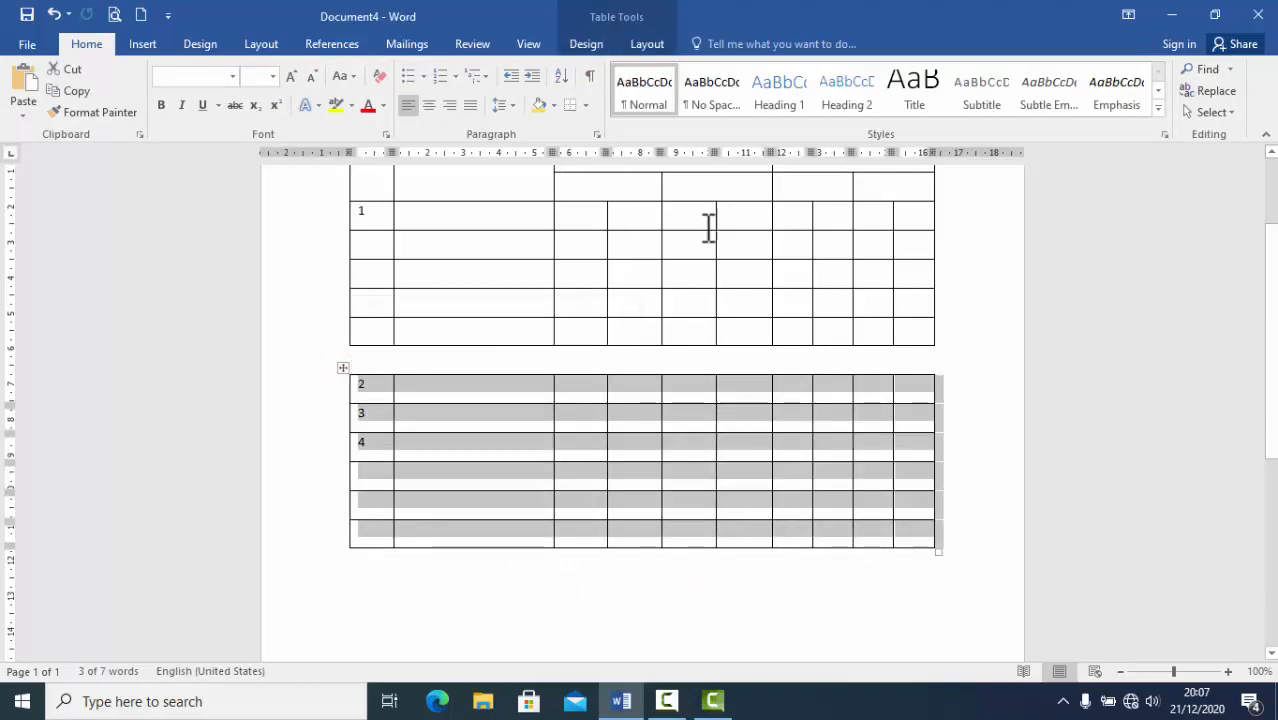
click(654, 44)
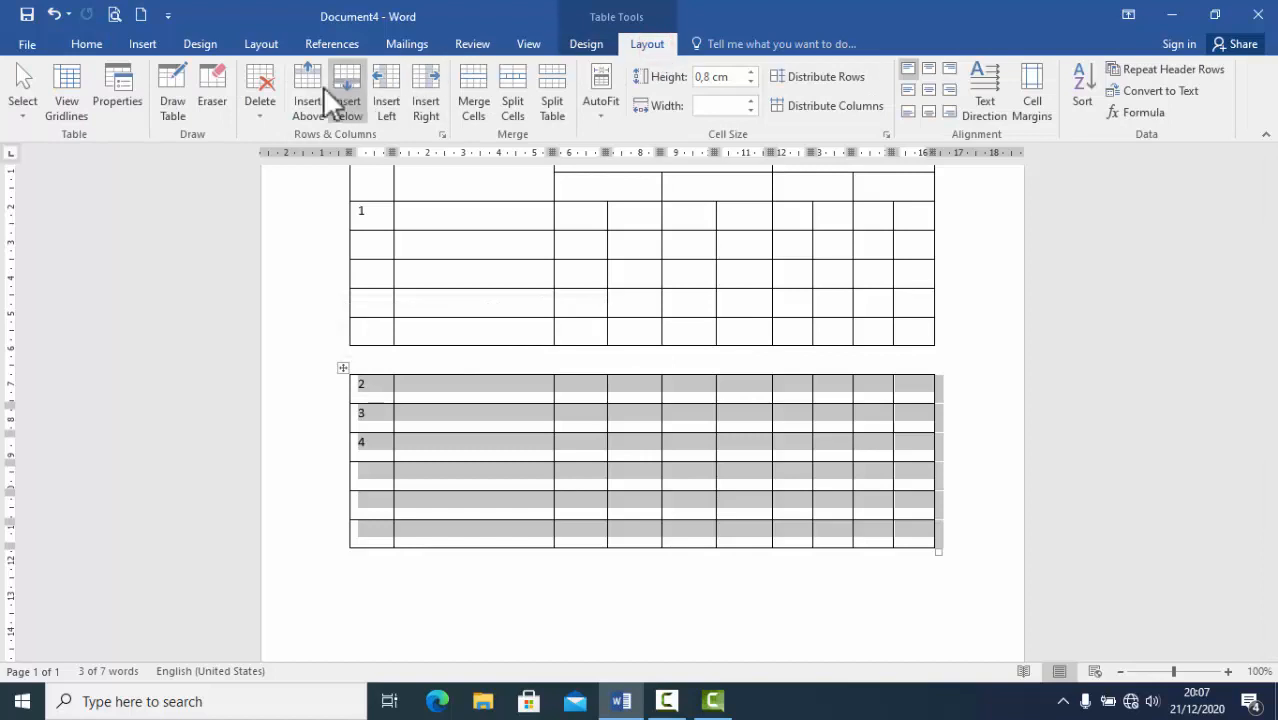
click(261, 114)
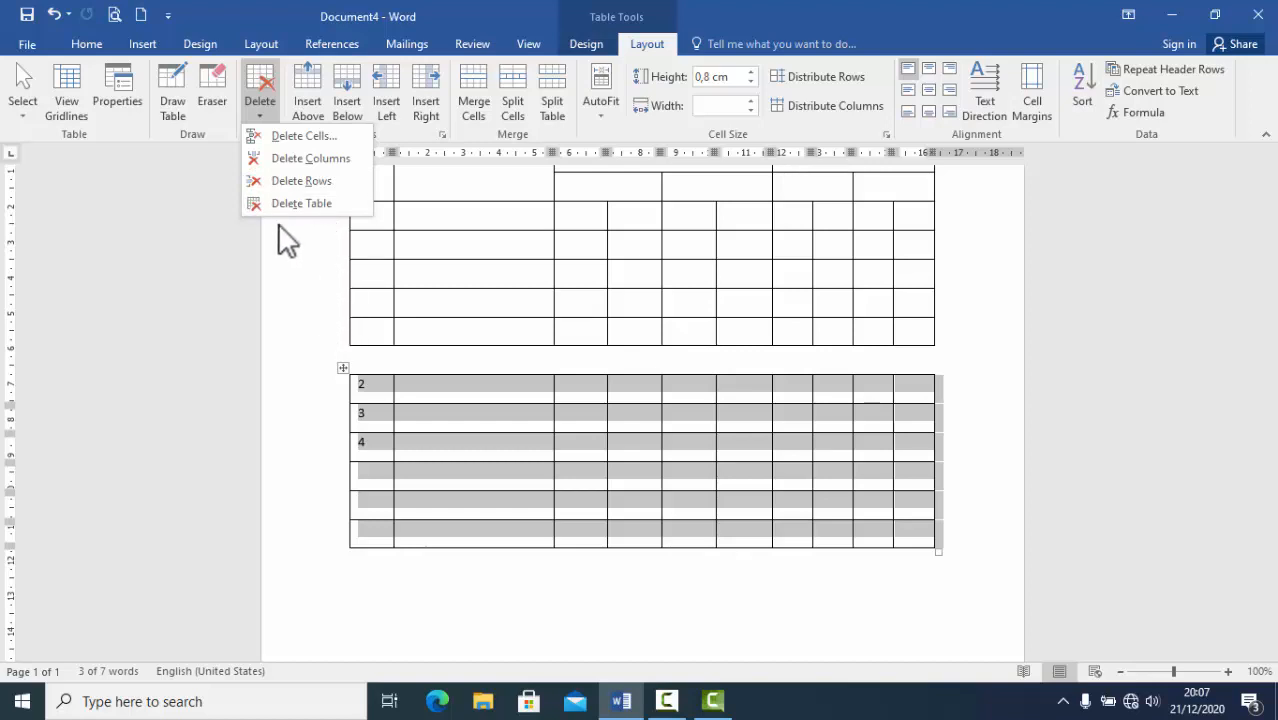
click(294, 203)
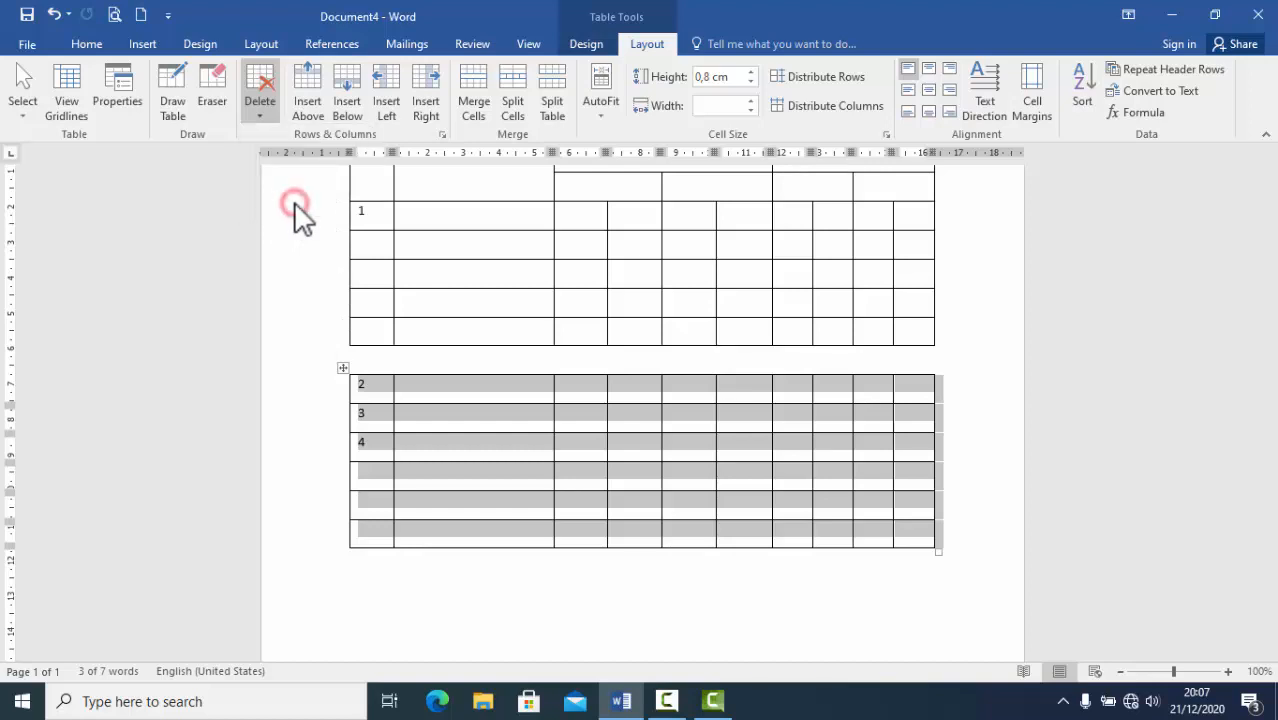
scroll(701, 462, up, 2)
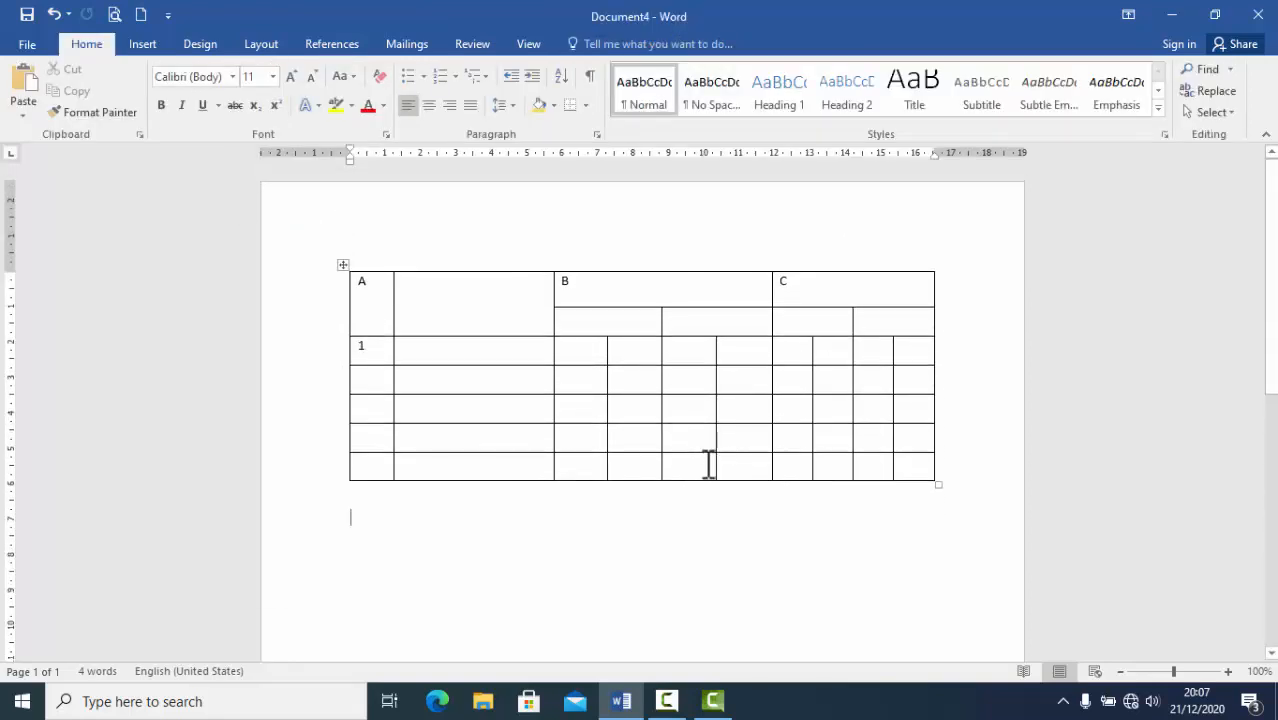
- Delete the empty bottom row of the remaining table
click(862, 279)
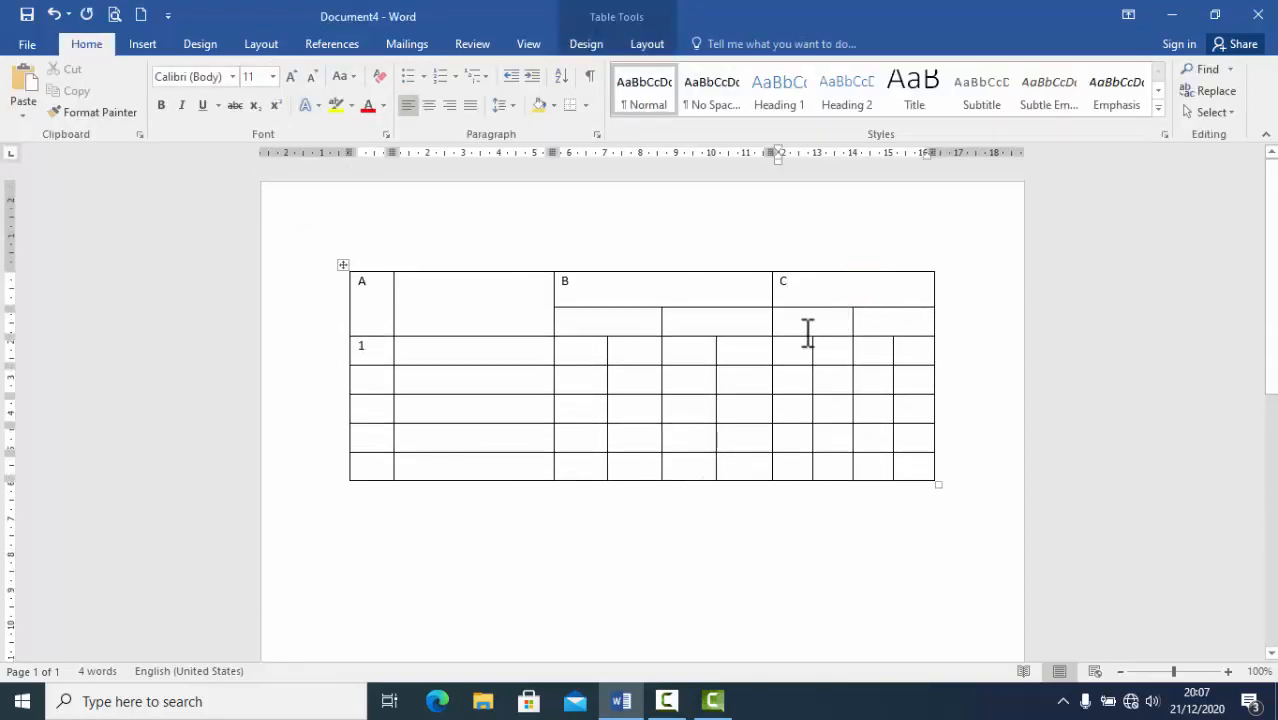
drag(370, 466, 921, 467)
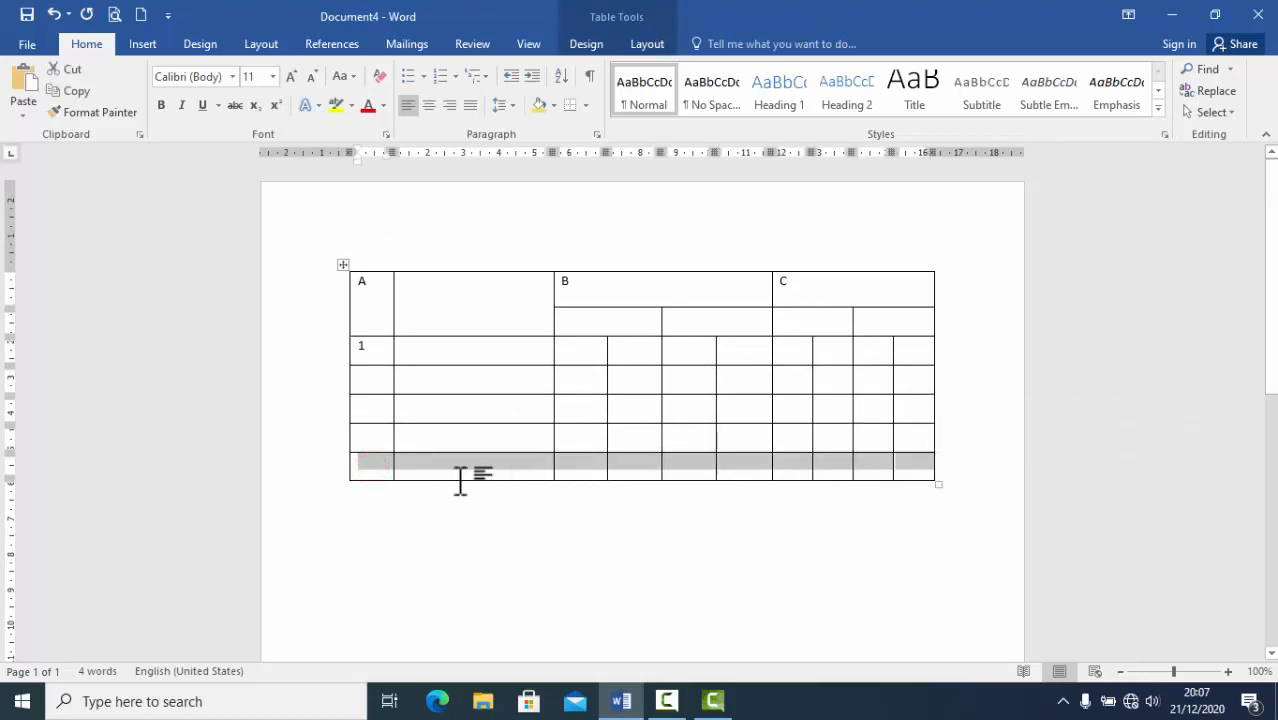
click(645, 46)
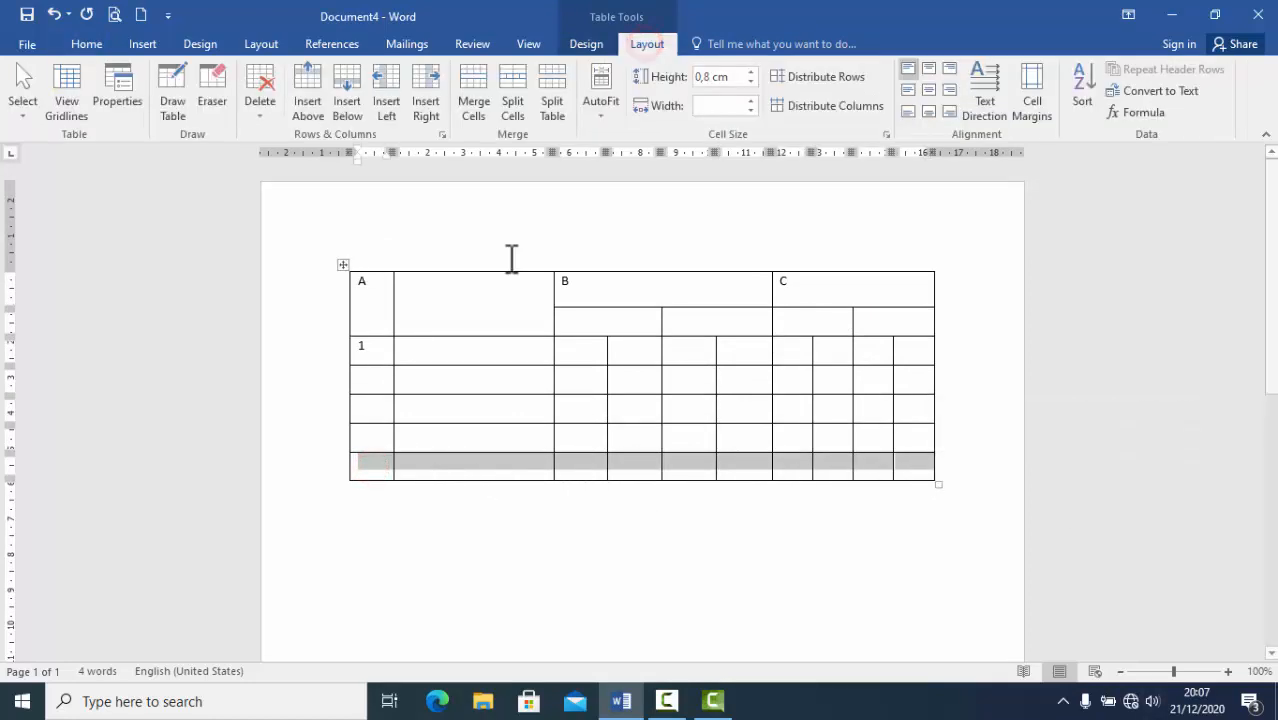
click(258, 112)
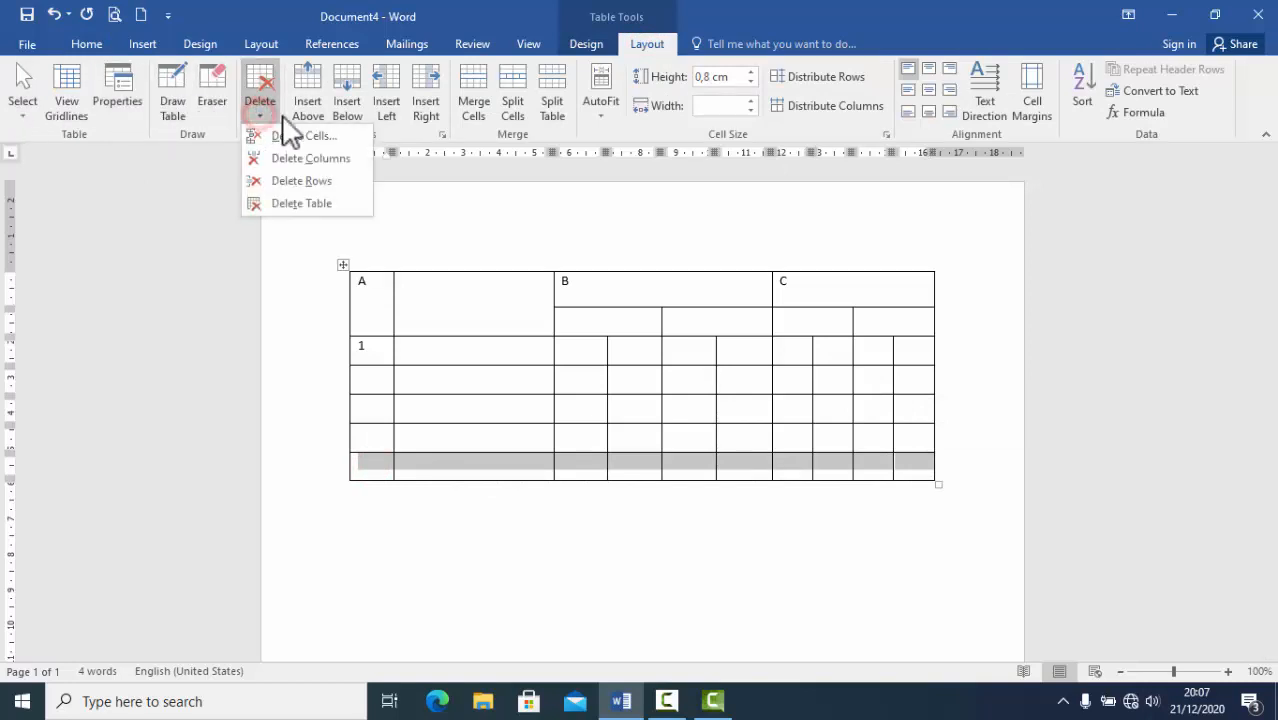
click(330, 181)
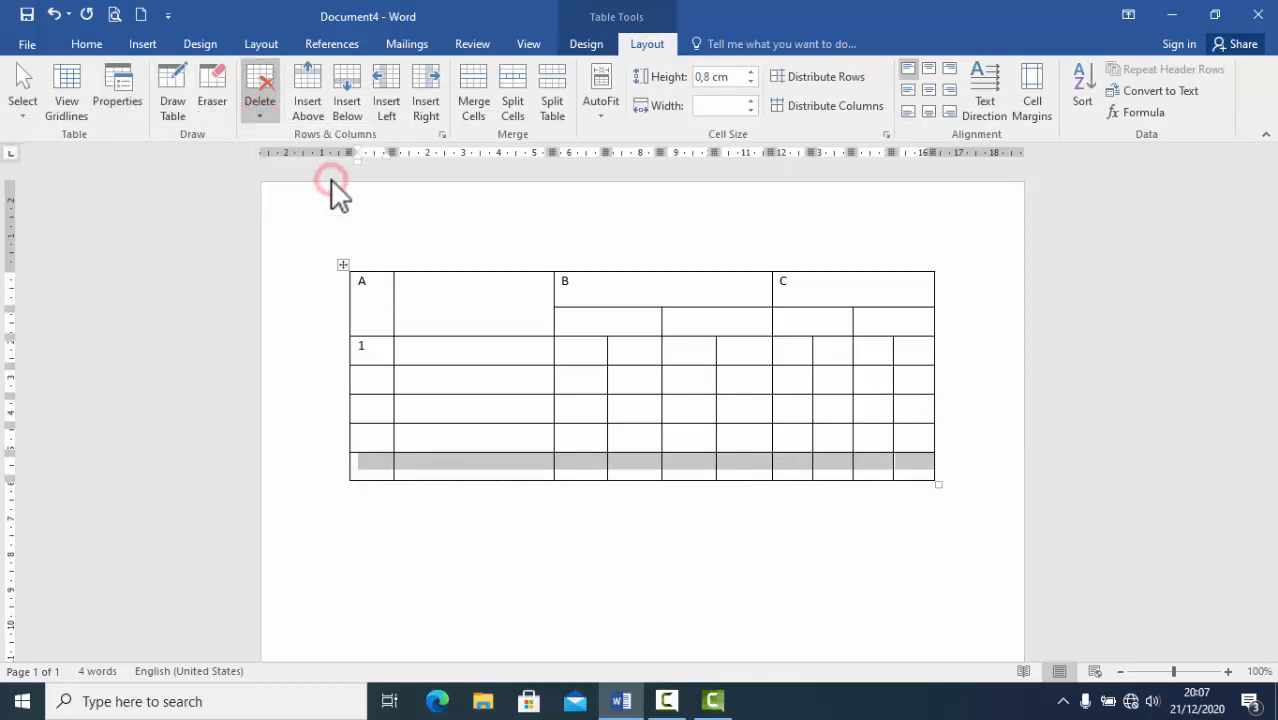
- Delete one more empty row, the new last row of the table
click(471, 440)
drag(375, 443, 919, 448)
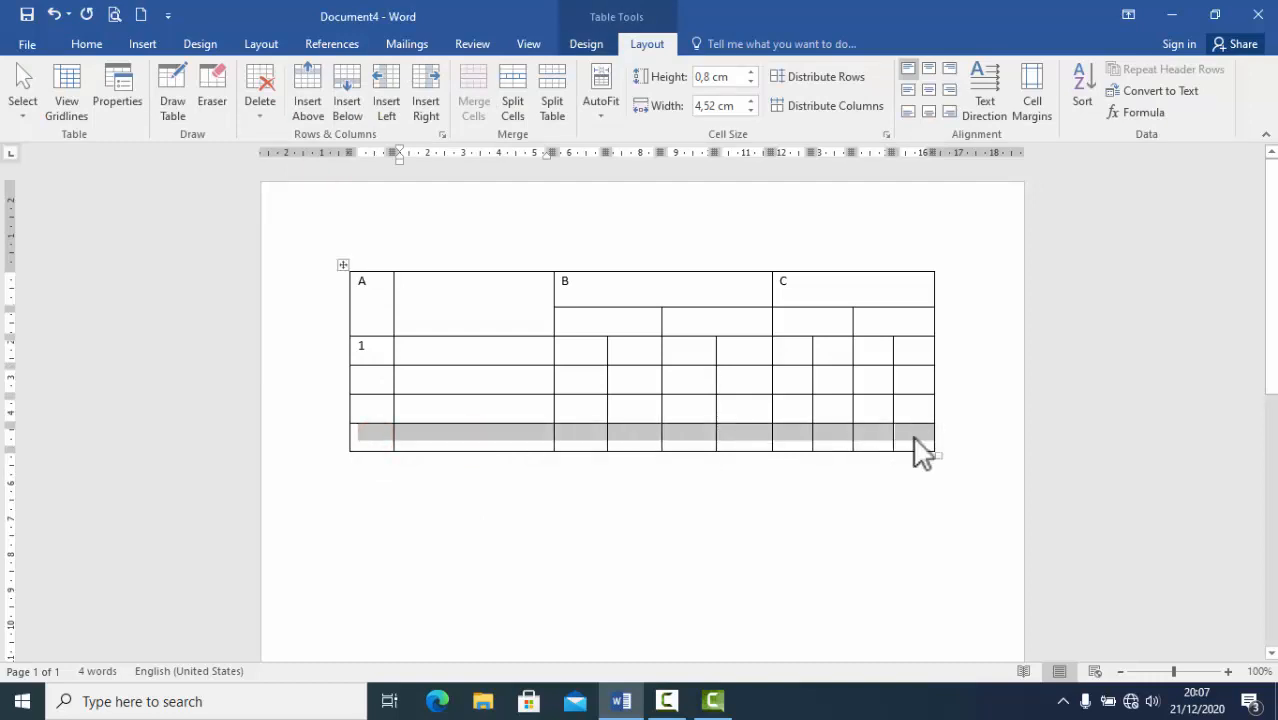
click(262, 115)
click(300, 180)
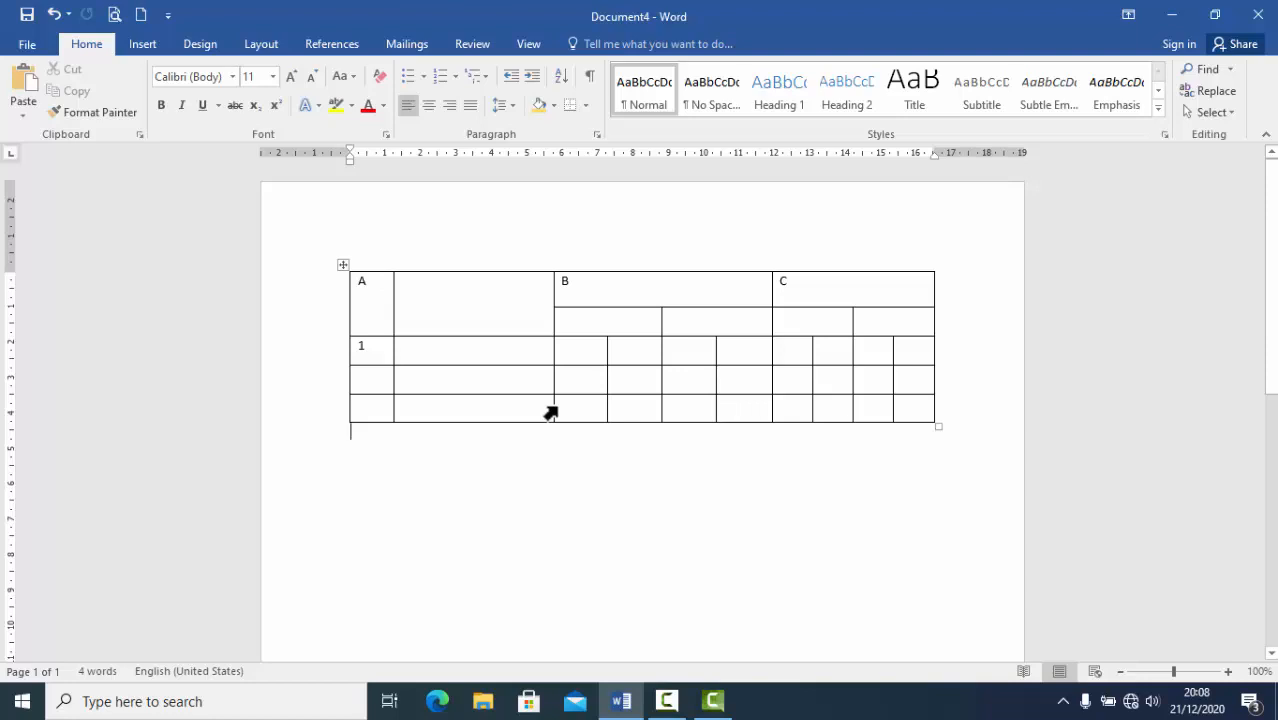
- Delete the wide empty column between headings A and B
click(481, 283)
drag(477, 344, 464, 421)
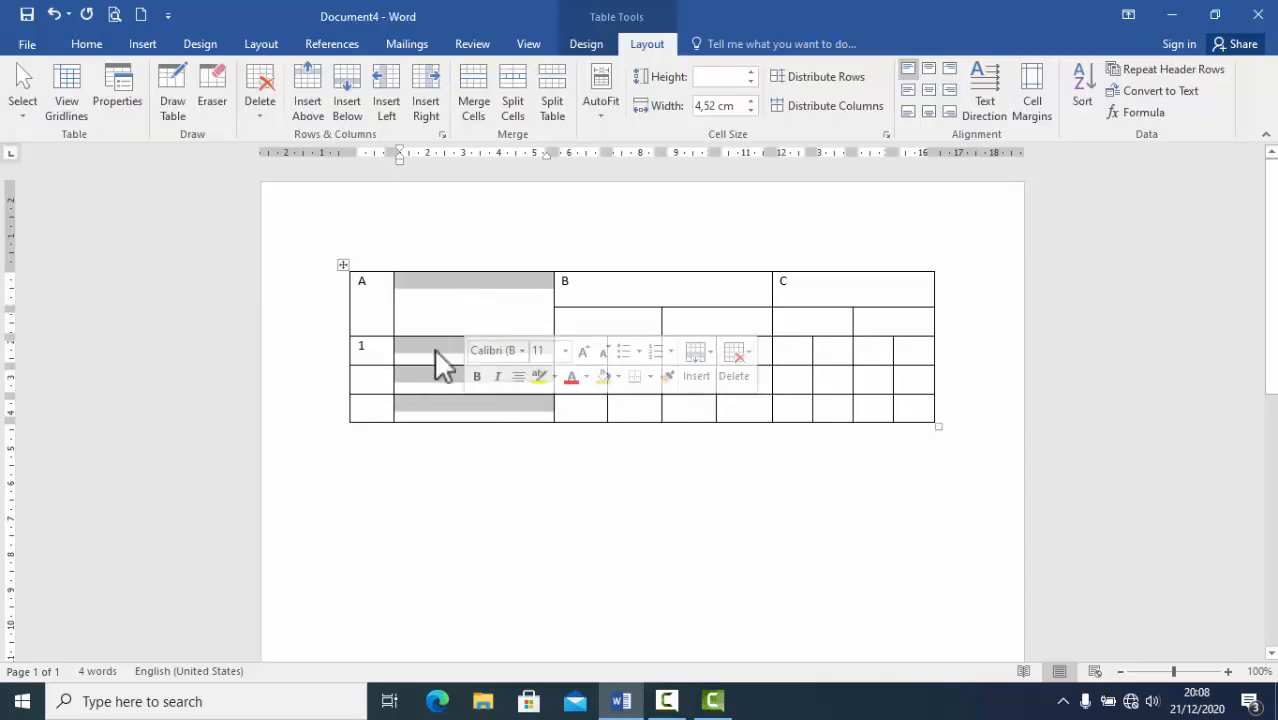
click(260, 114)
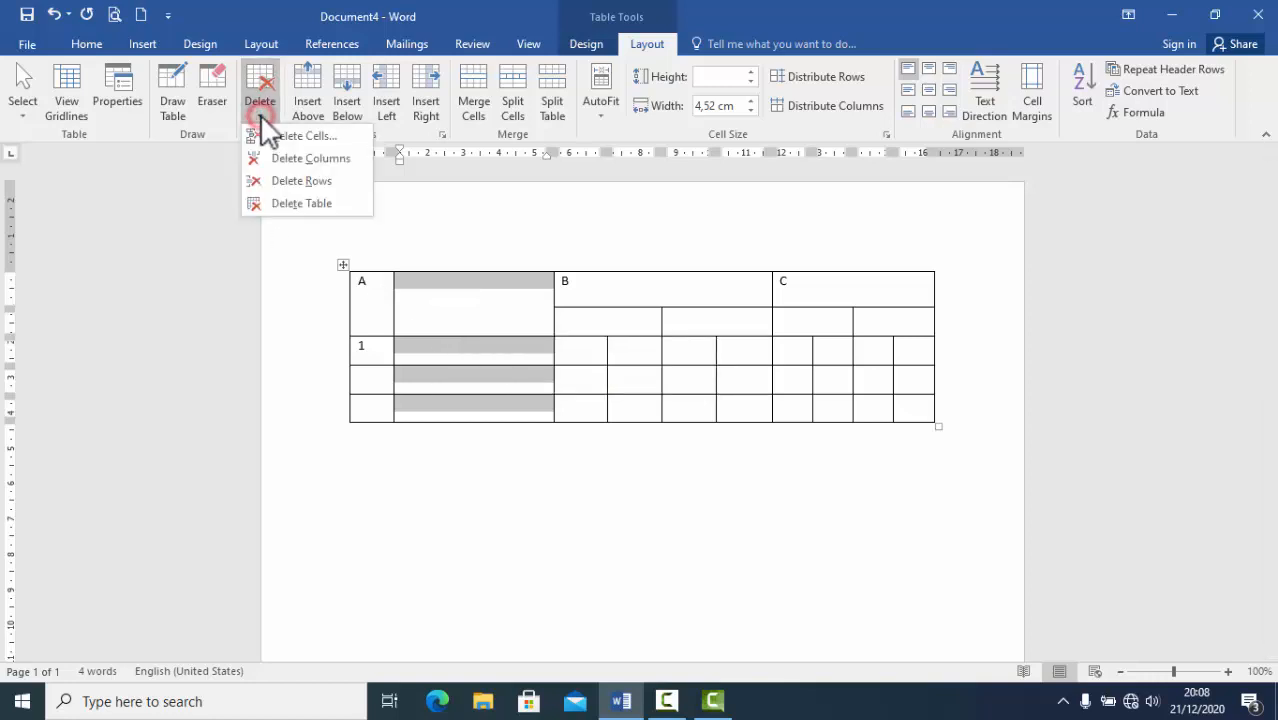
click(293, 159)
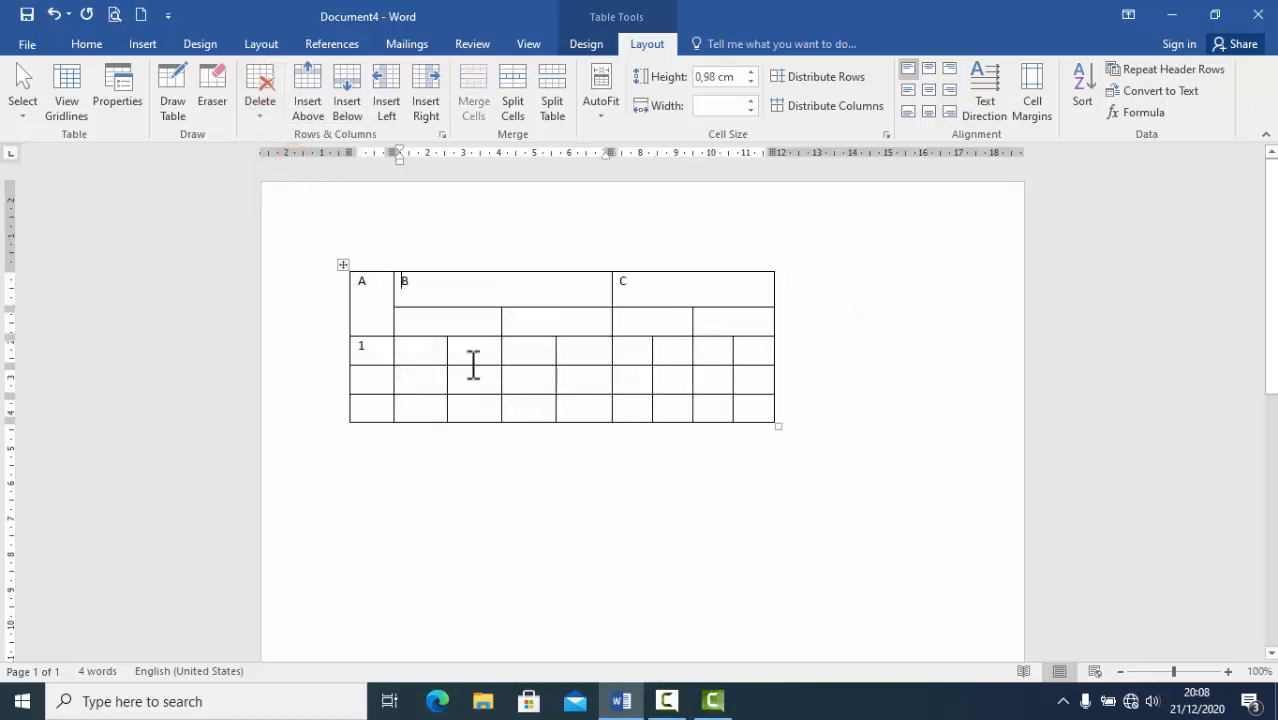
click(676, 517)
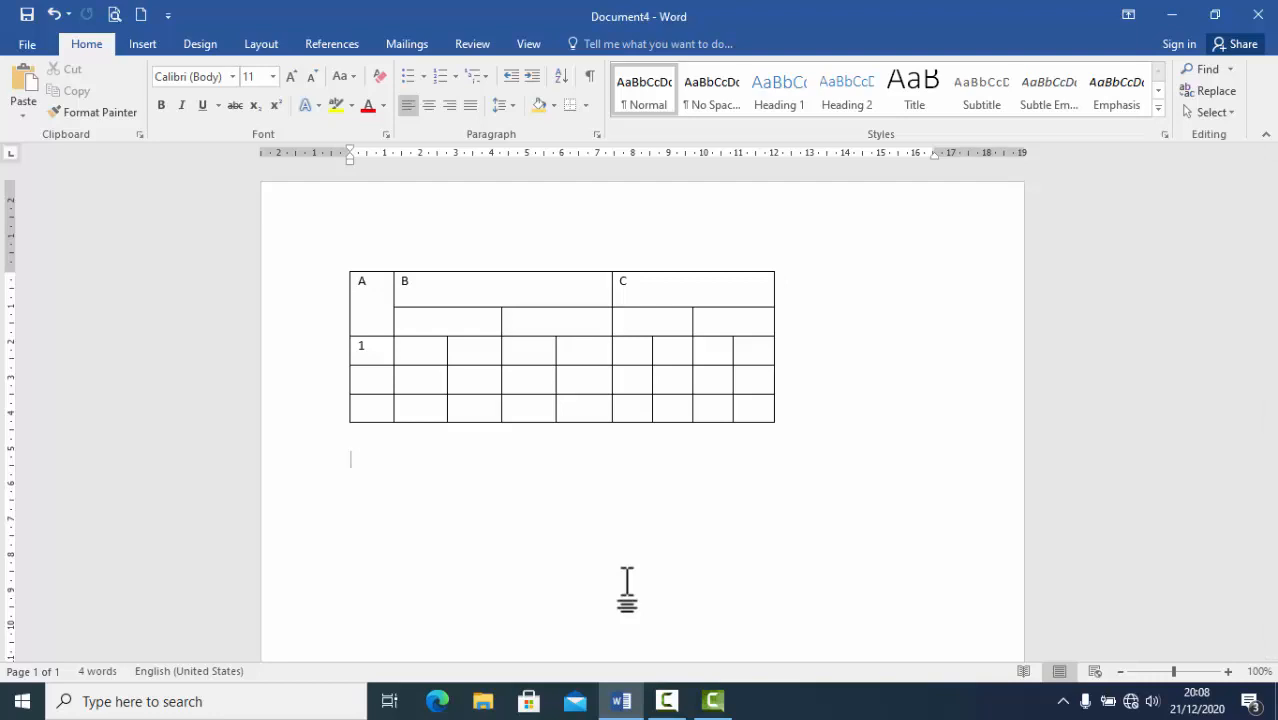
- Enter the row numbers 2 and 3 in the first column below the 1
click(384, 377)
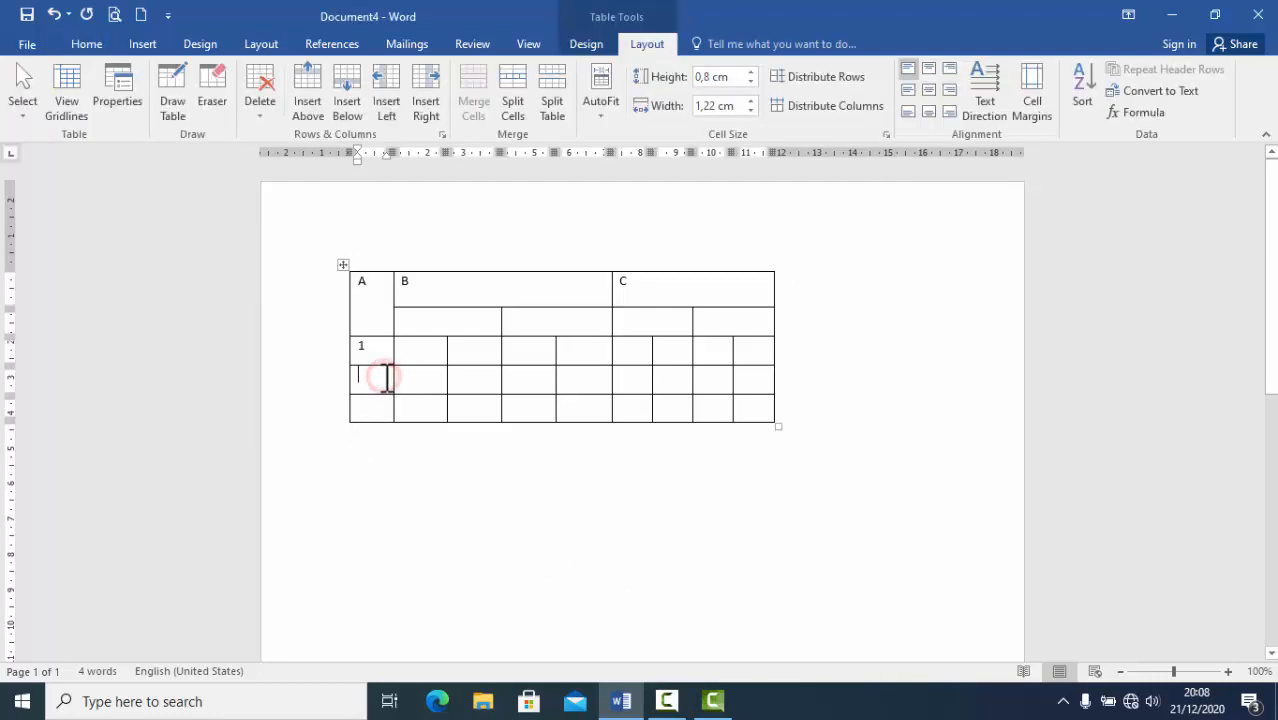
text(2)
key(Down)
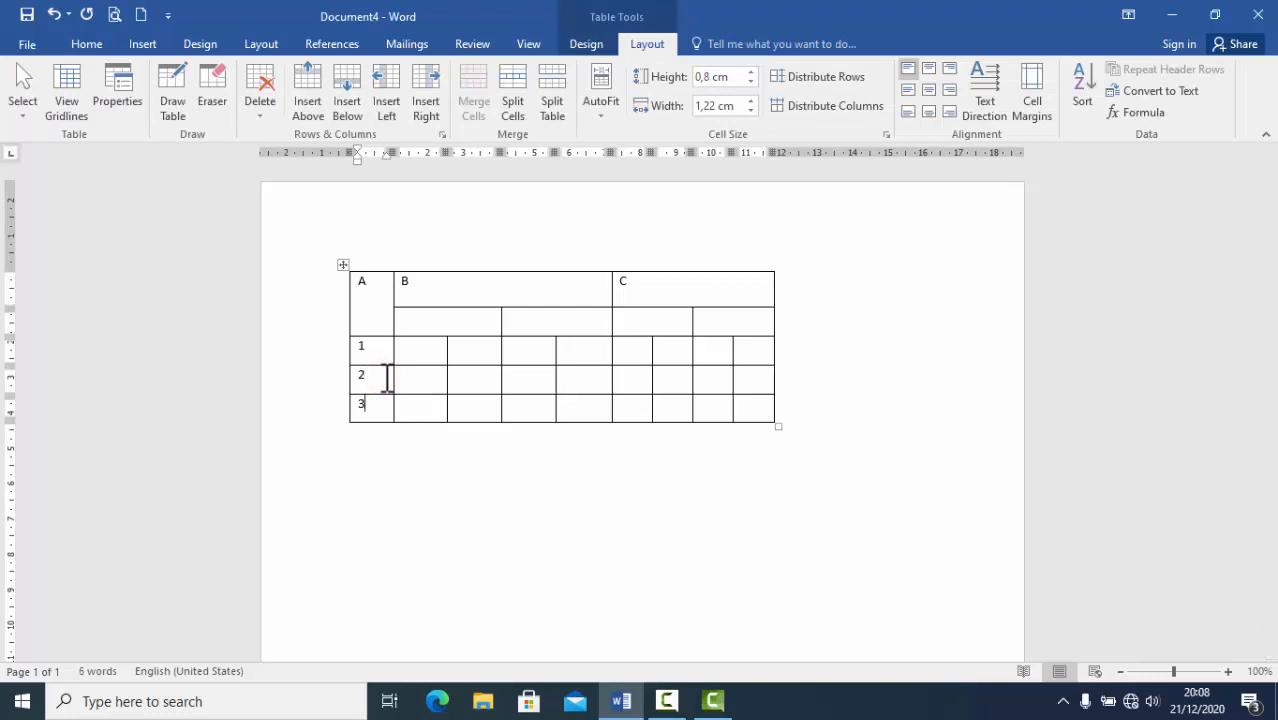
- Enter AB in each of the four subheading cells under headings B and C
click(471, 323)
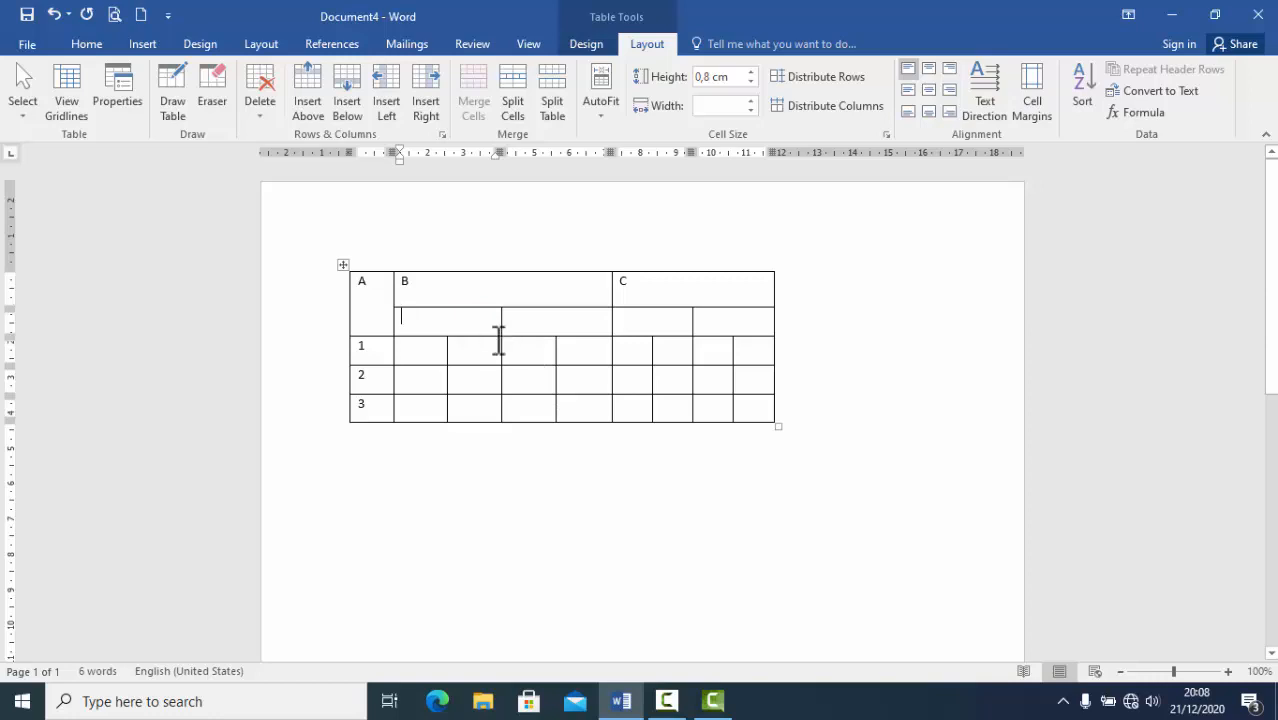
text(AB)
click(570, 325)
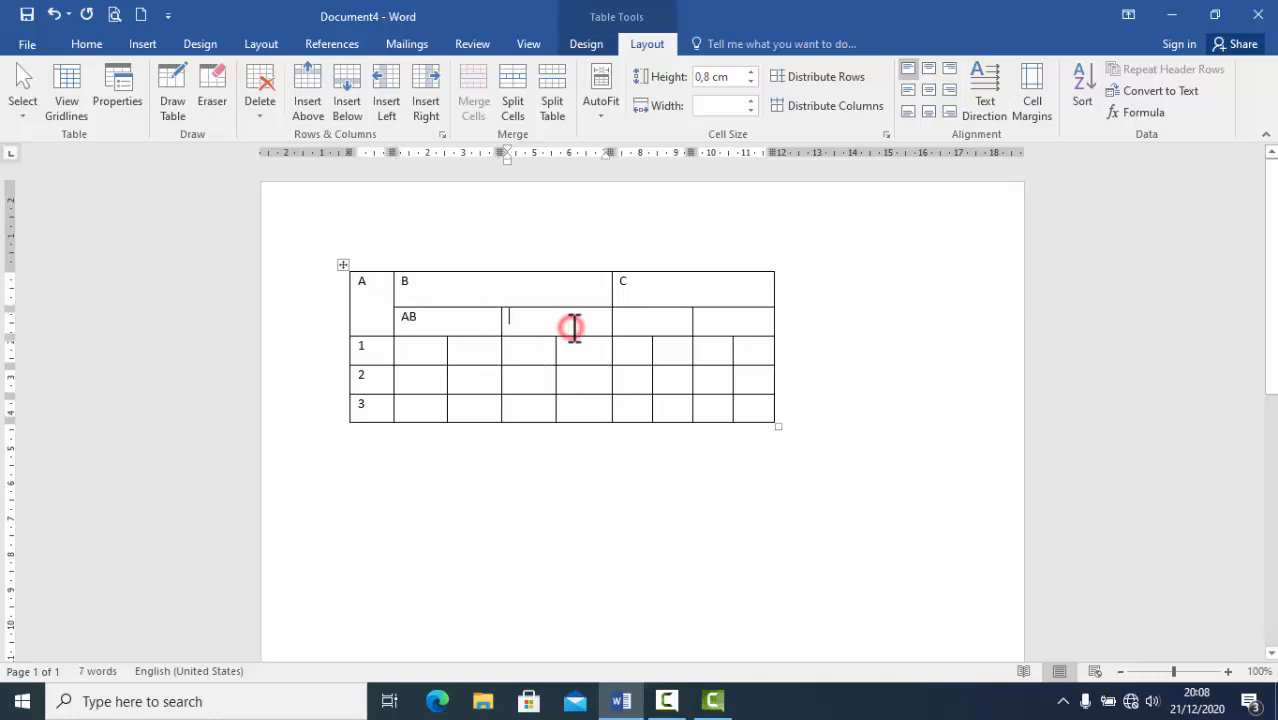
text(AB)
click(665, 320)
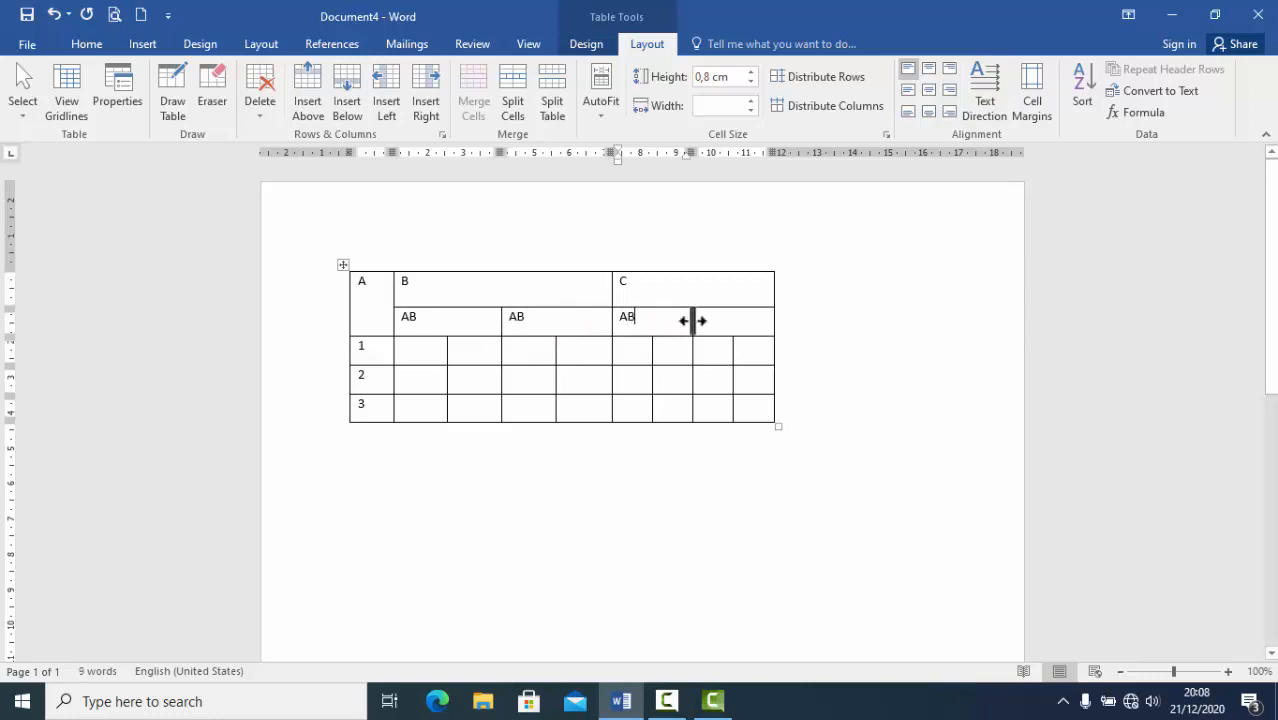
click(736, 322)
text(AB)
click(880, 440)
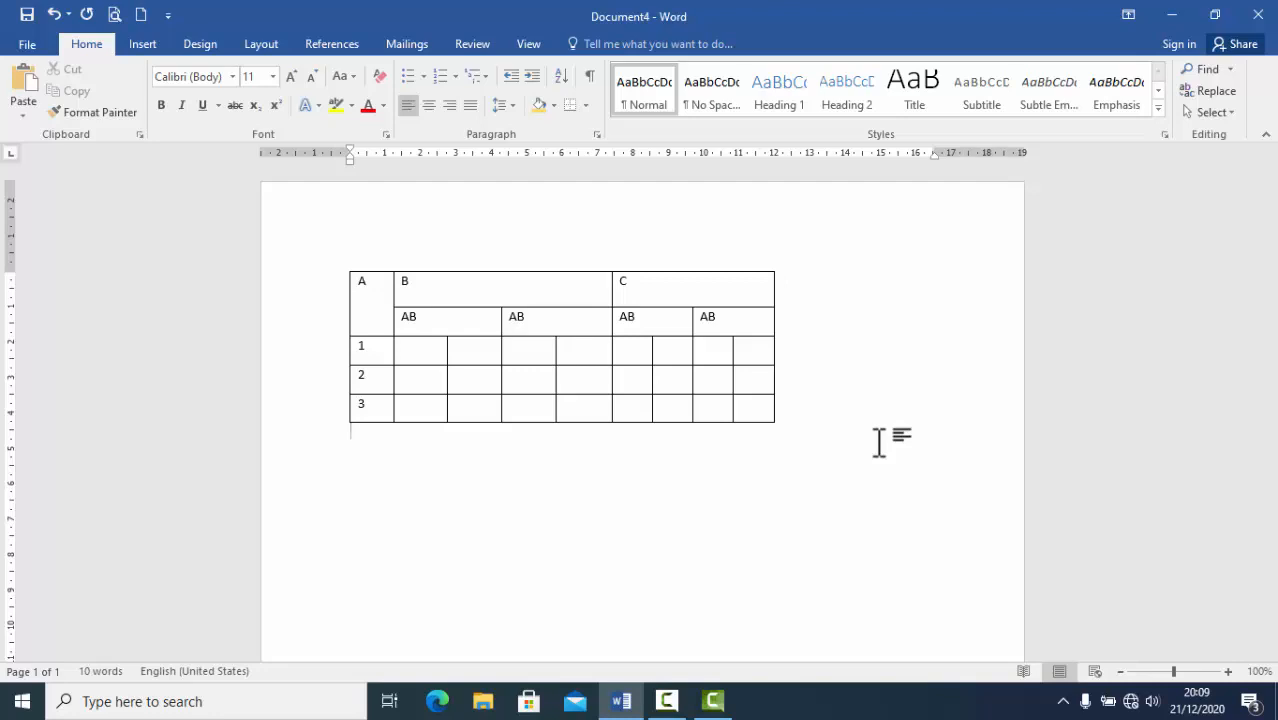
click(666, 484)
key(Return)
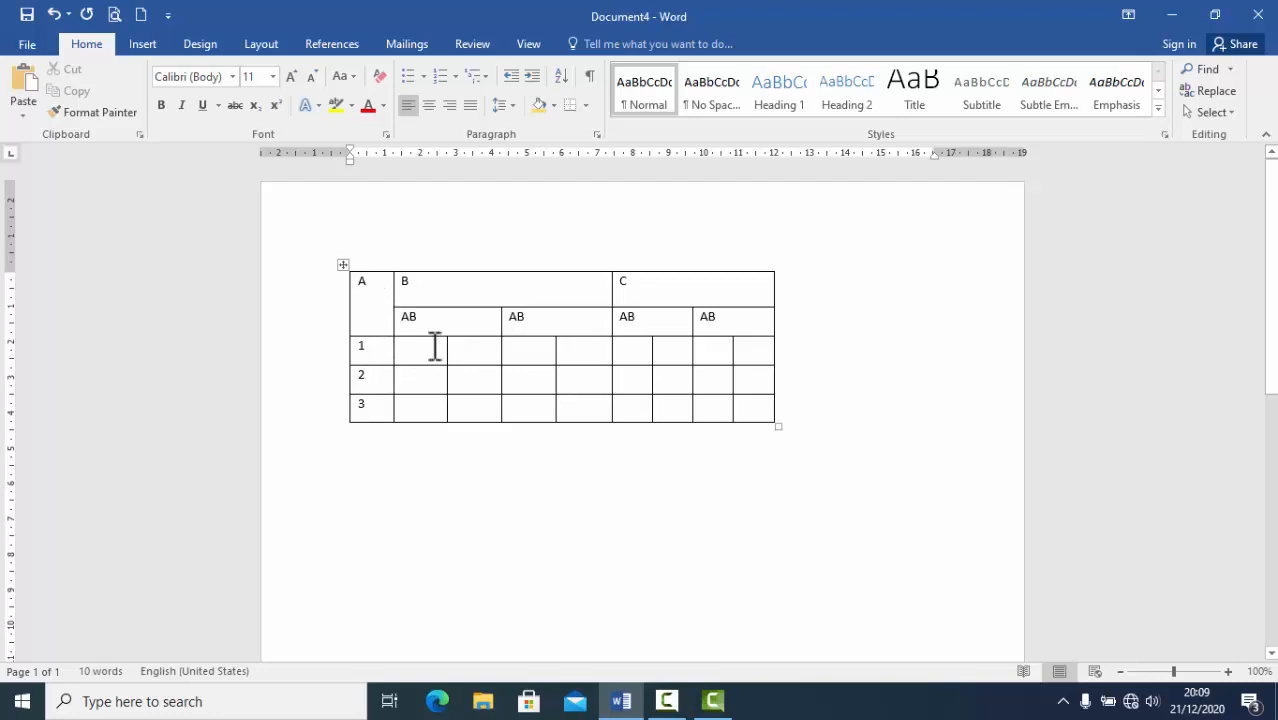
- Set the vertical alignment of all cells in the table to Center in the table properties
click(343, 264)
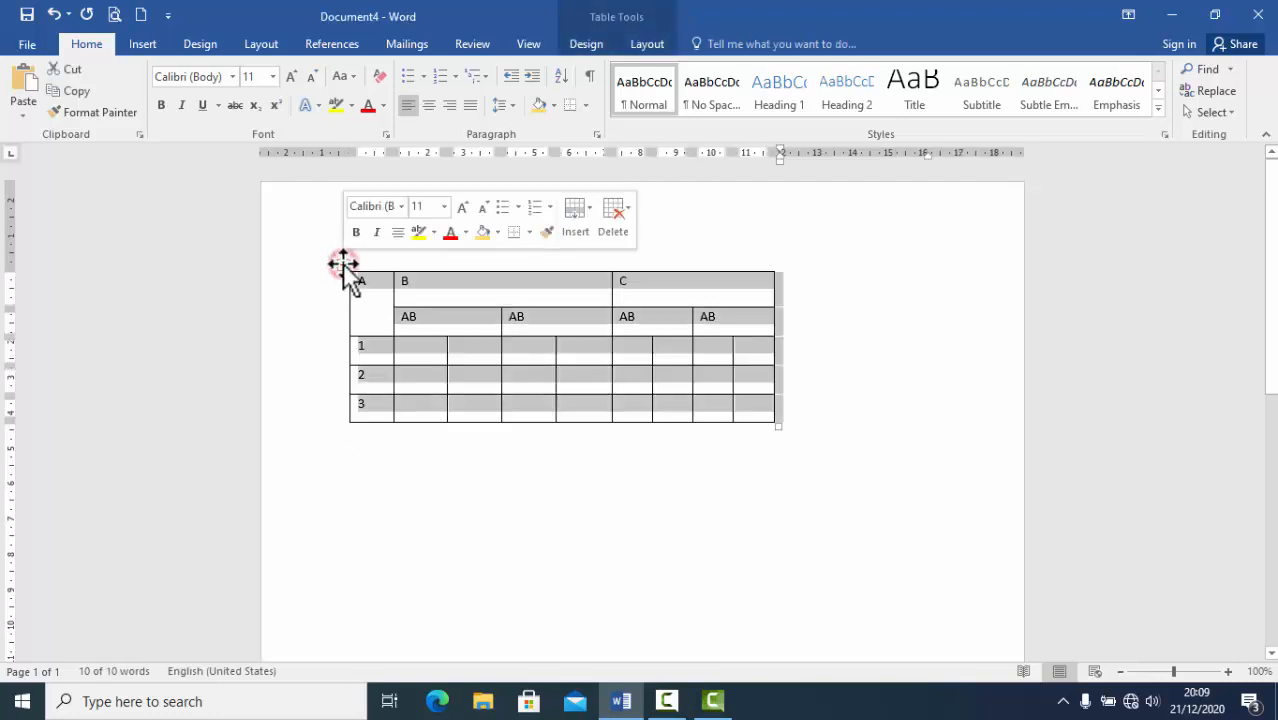
click(650, 45)
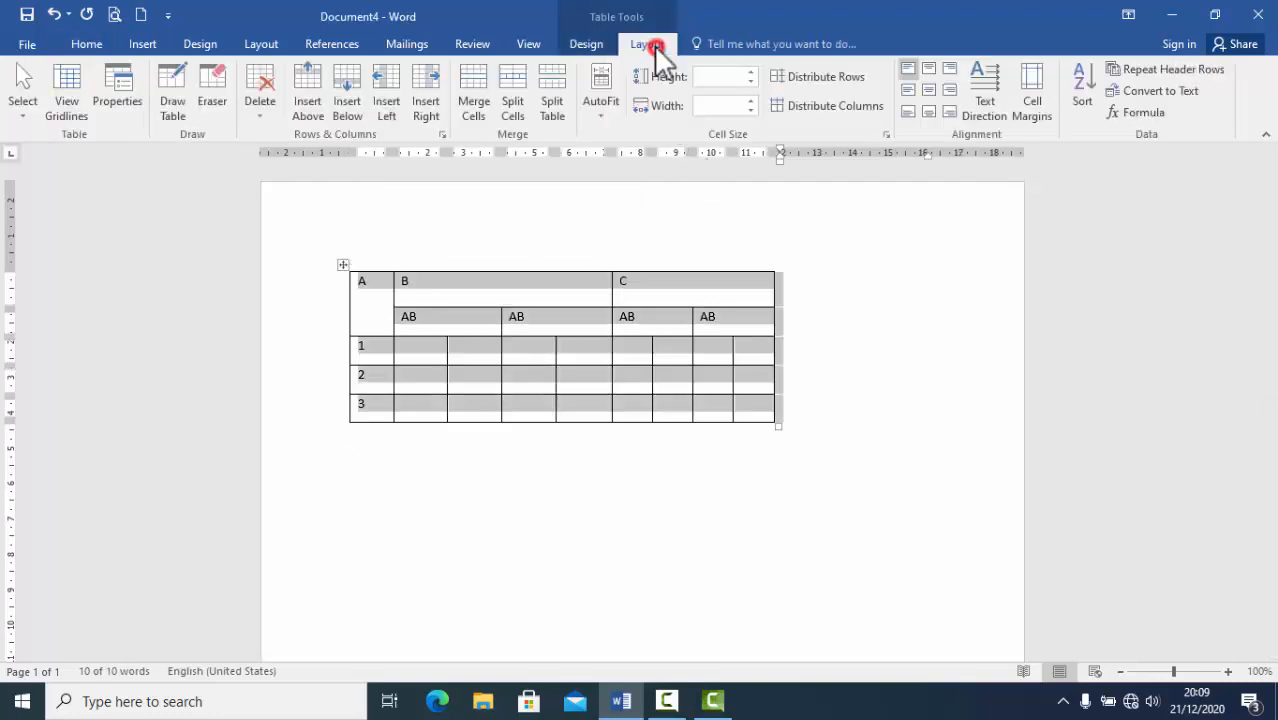
click(118, 92)
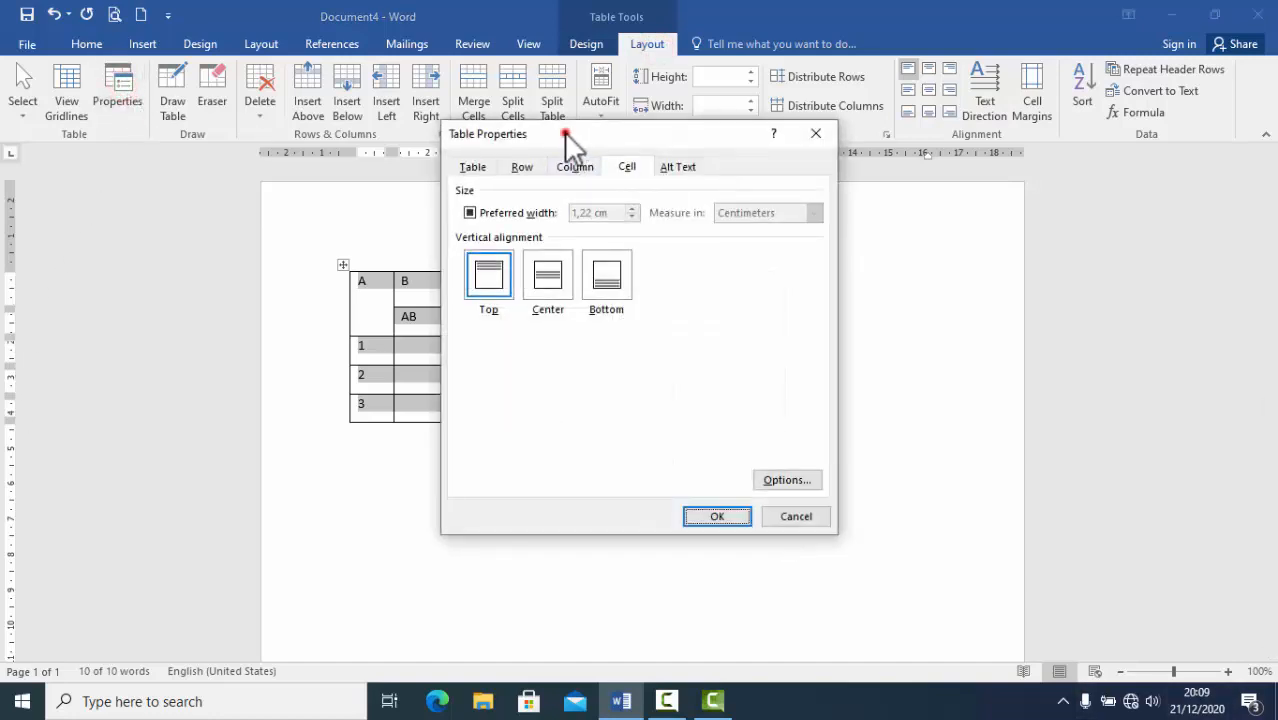
drag(566, 134, 938, 192)
click(1008, 214)
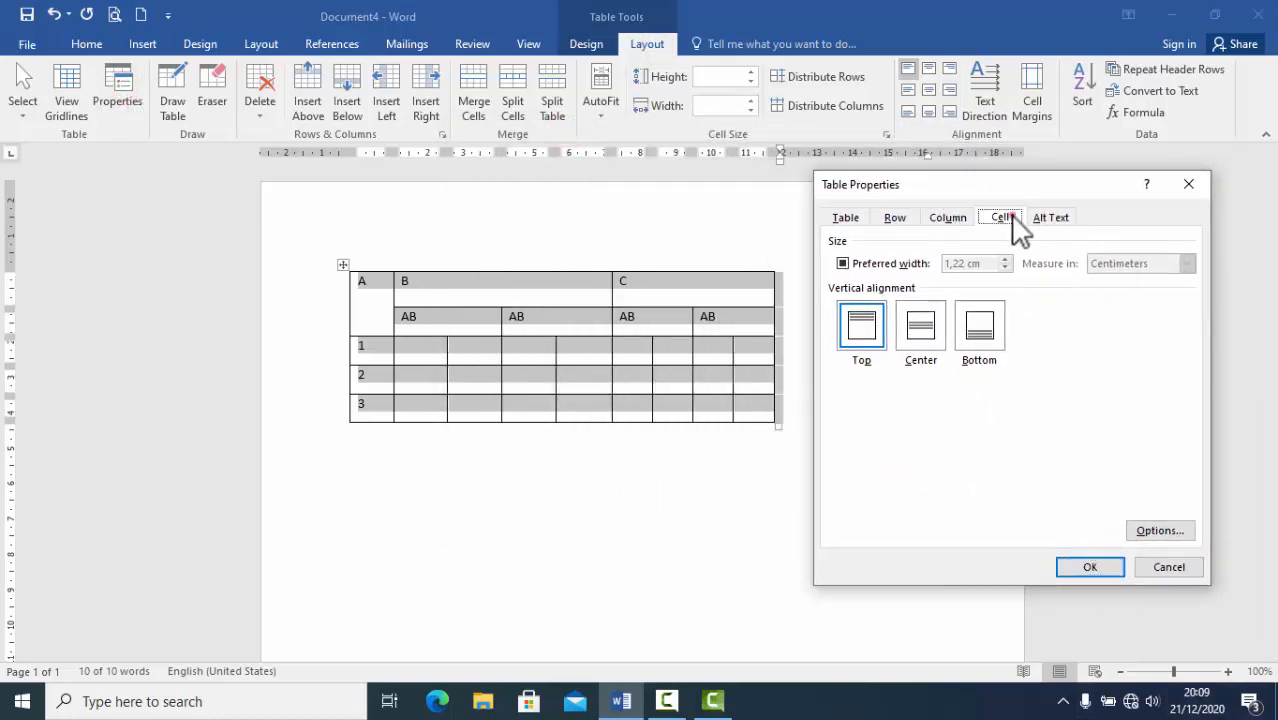
click(954, 217)
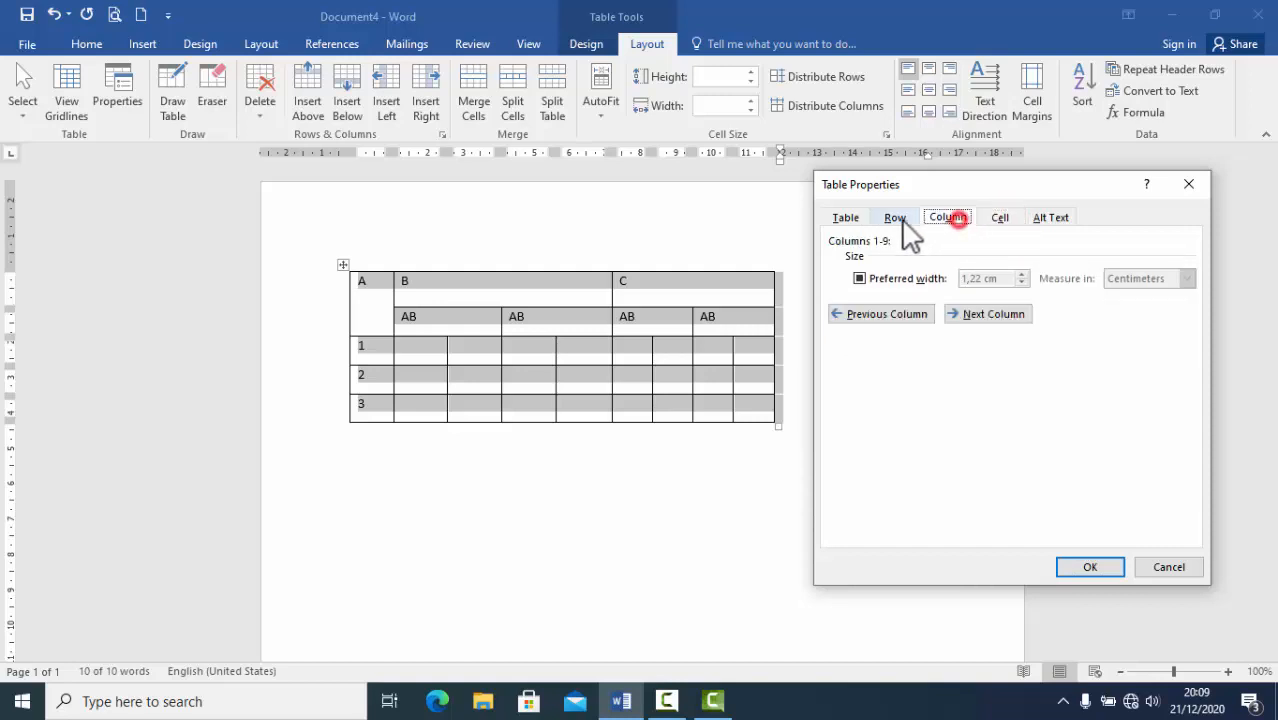
click(896, 217)
click(1000, 217)
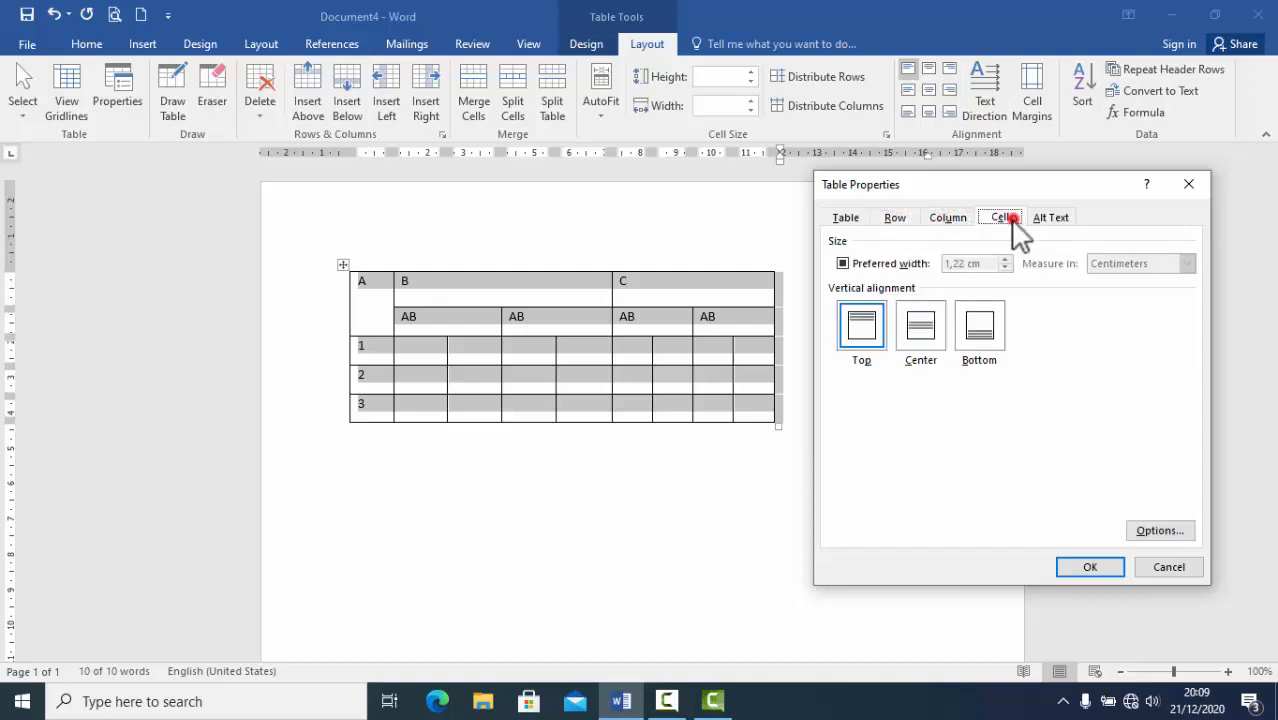
click(921, 330)
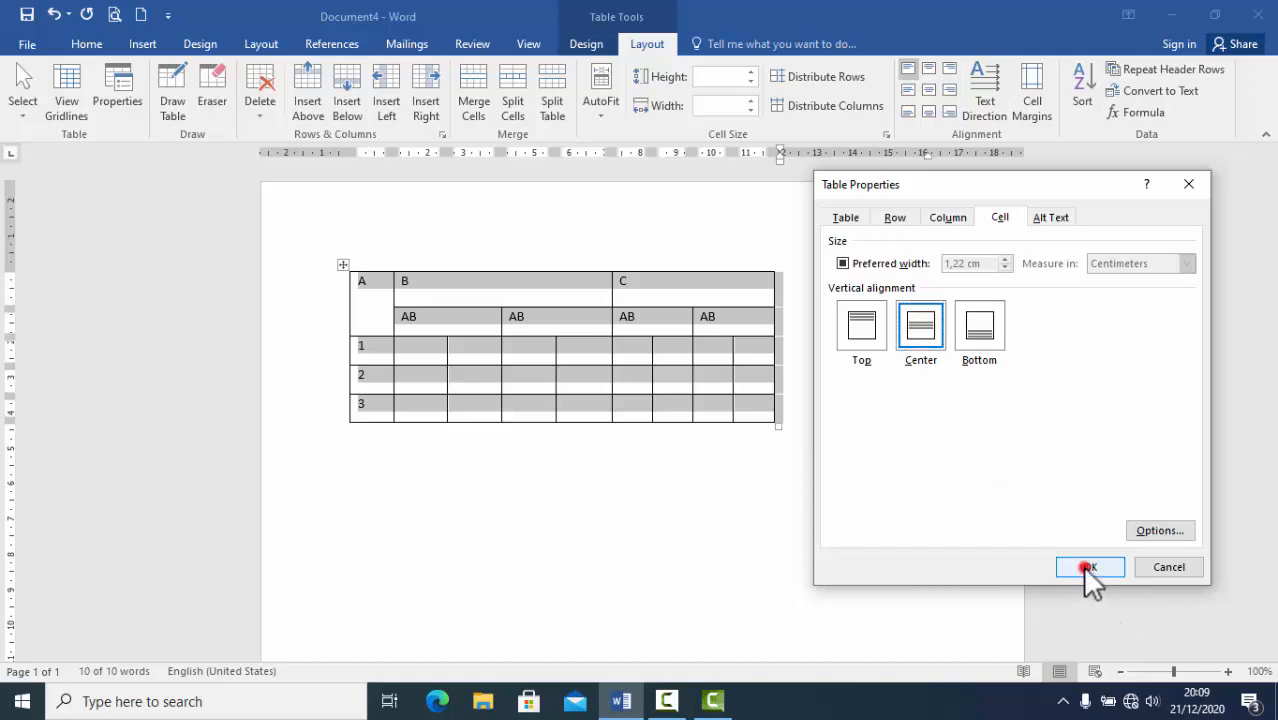
click(1085, 567)
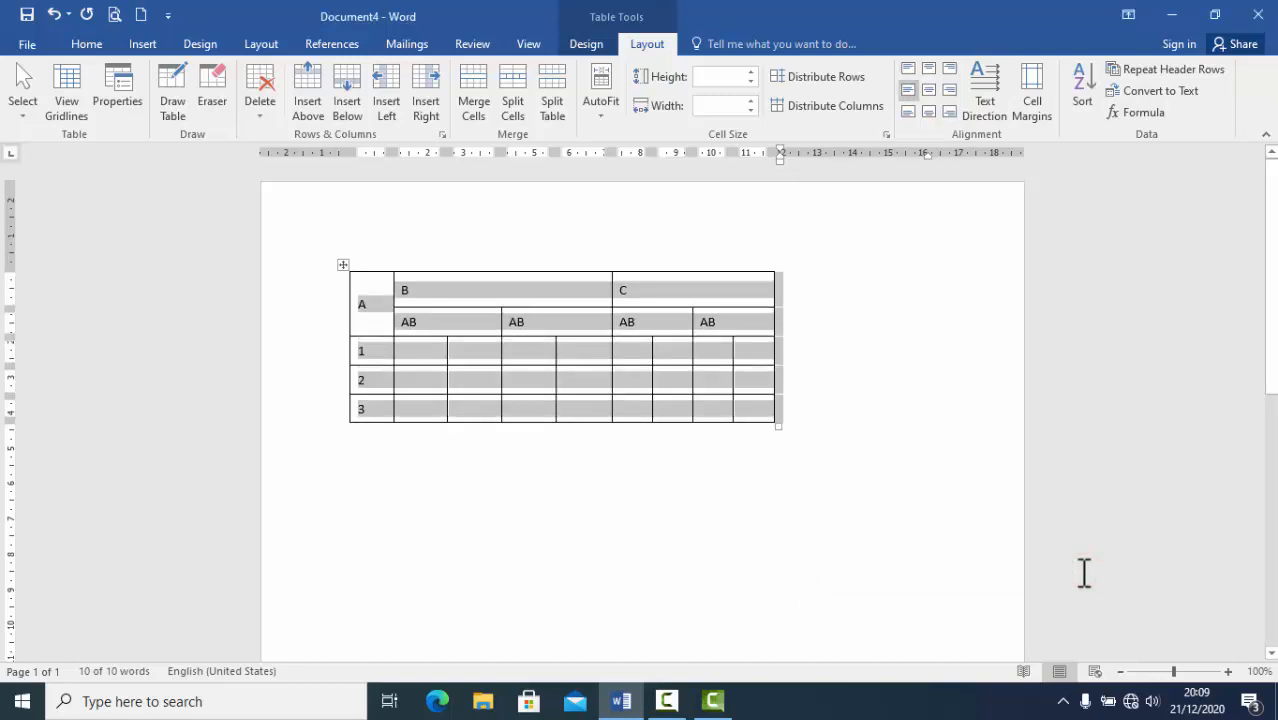
- Center the text horizontally in the heading cells A, B and C and the AB subheadings
click(428, 284)
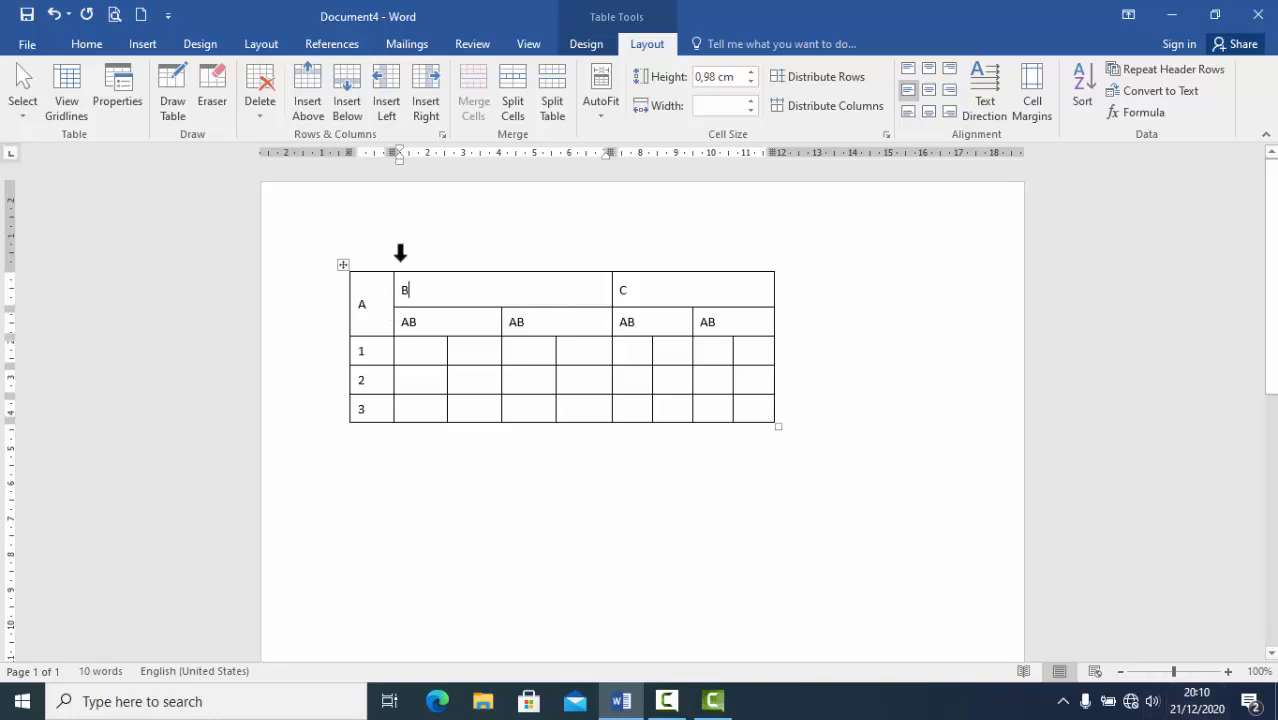
click(87, 44)
click(445, 294)
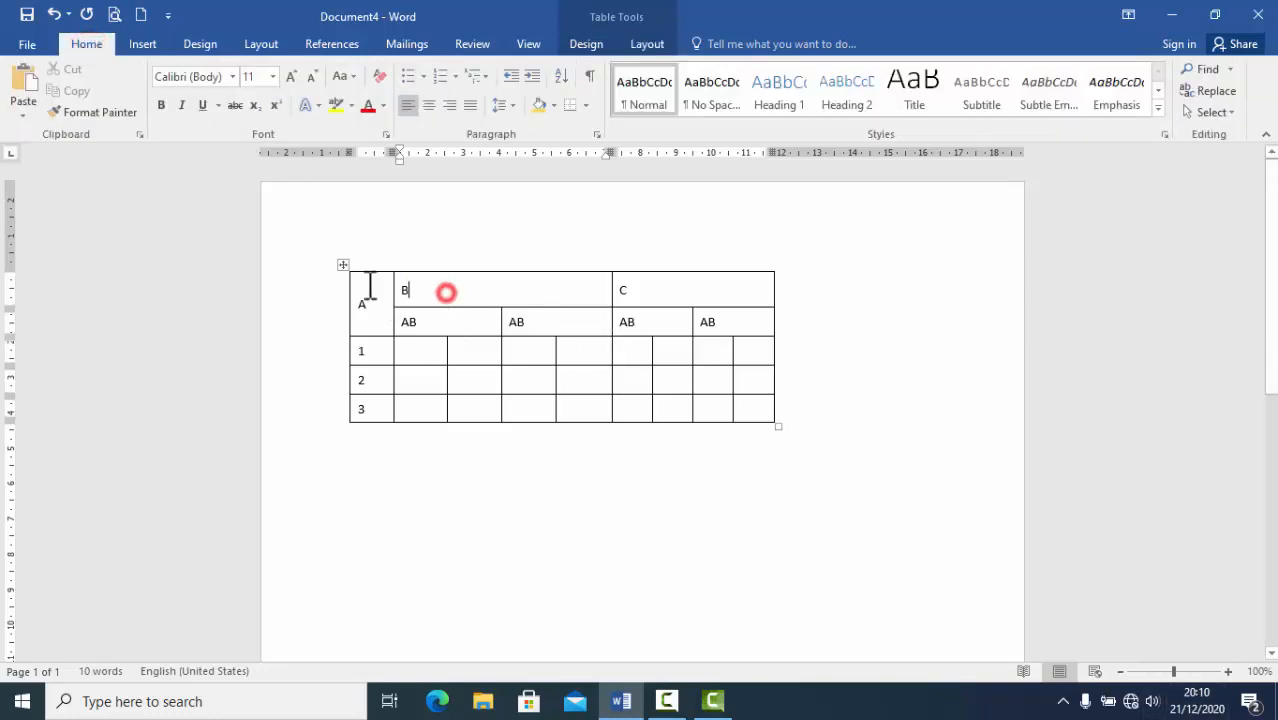
drag(362, 282, 750, 332)
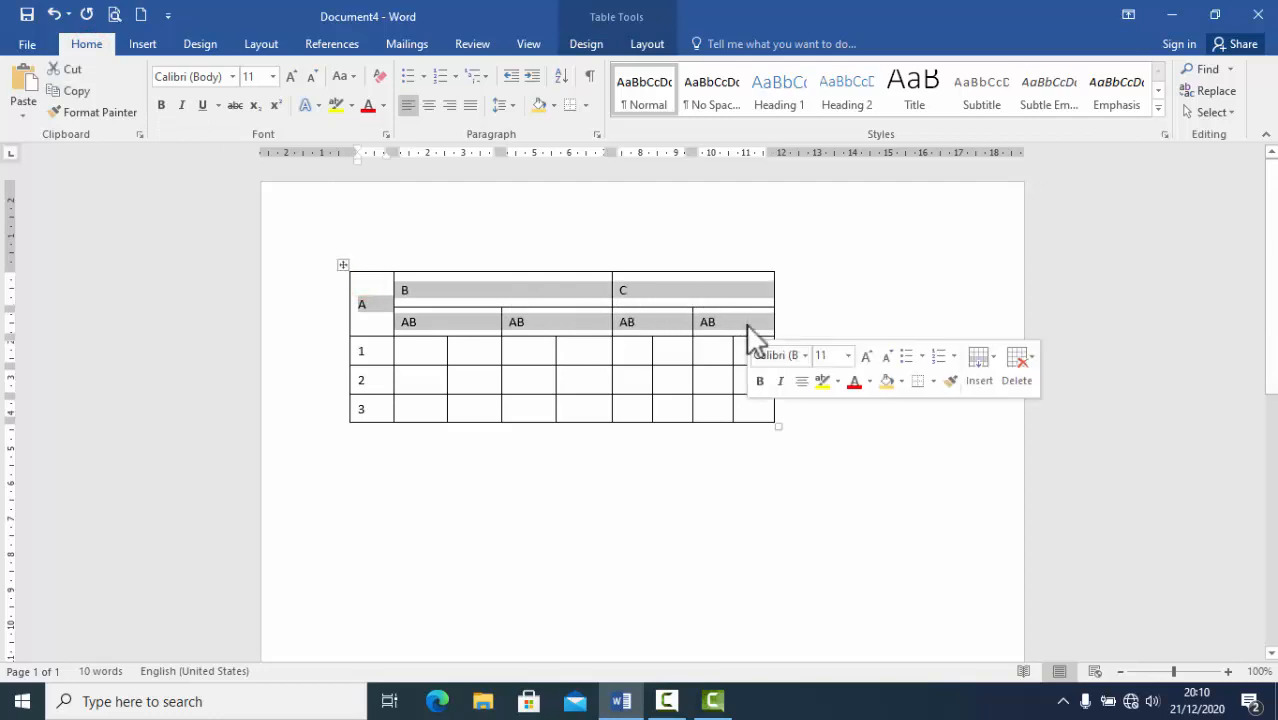
click(429, 106)
click(573, 334)
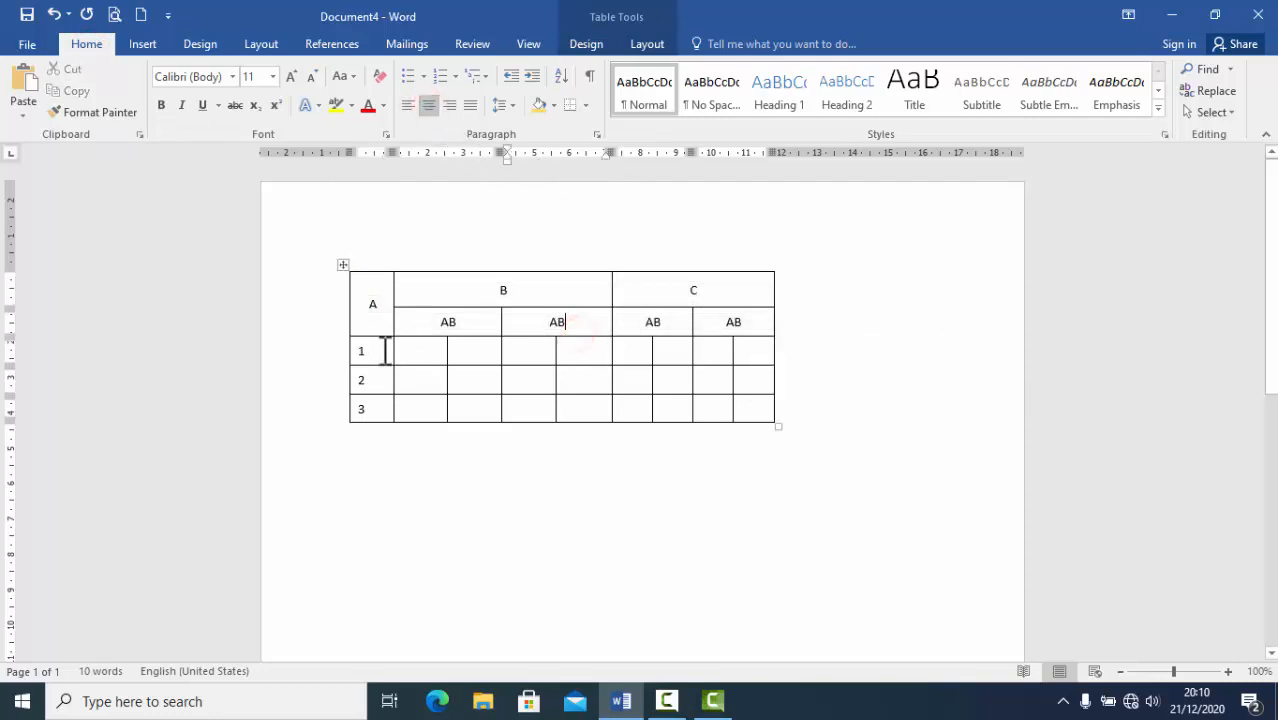
- Center the row numbers 1, 2 and 3 horizontally in the first column
drag(379, 346, 375, 411)
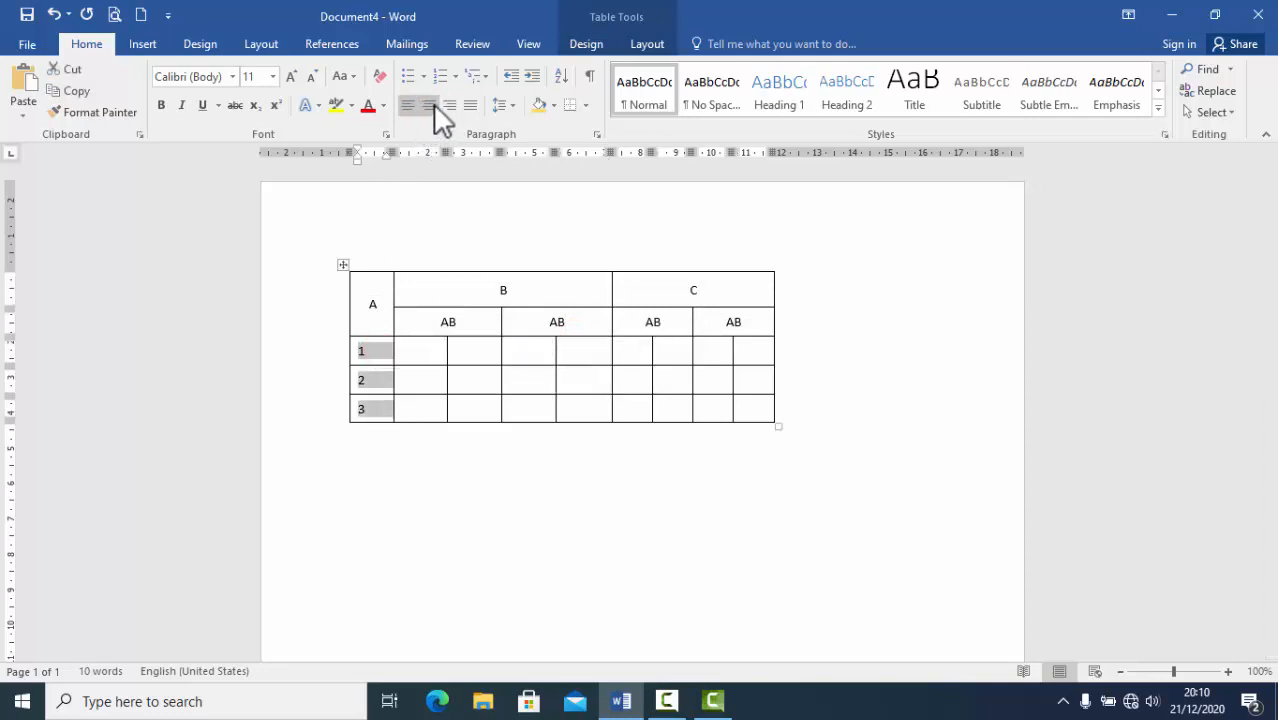
click(429, 106)
click(927, 447)
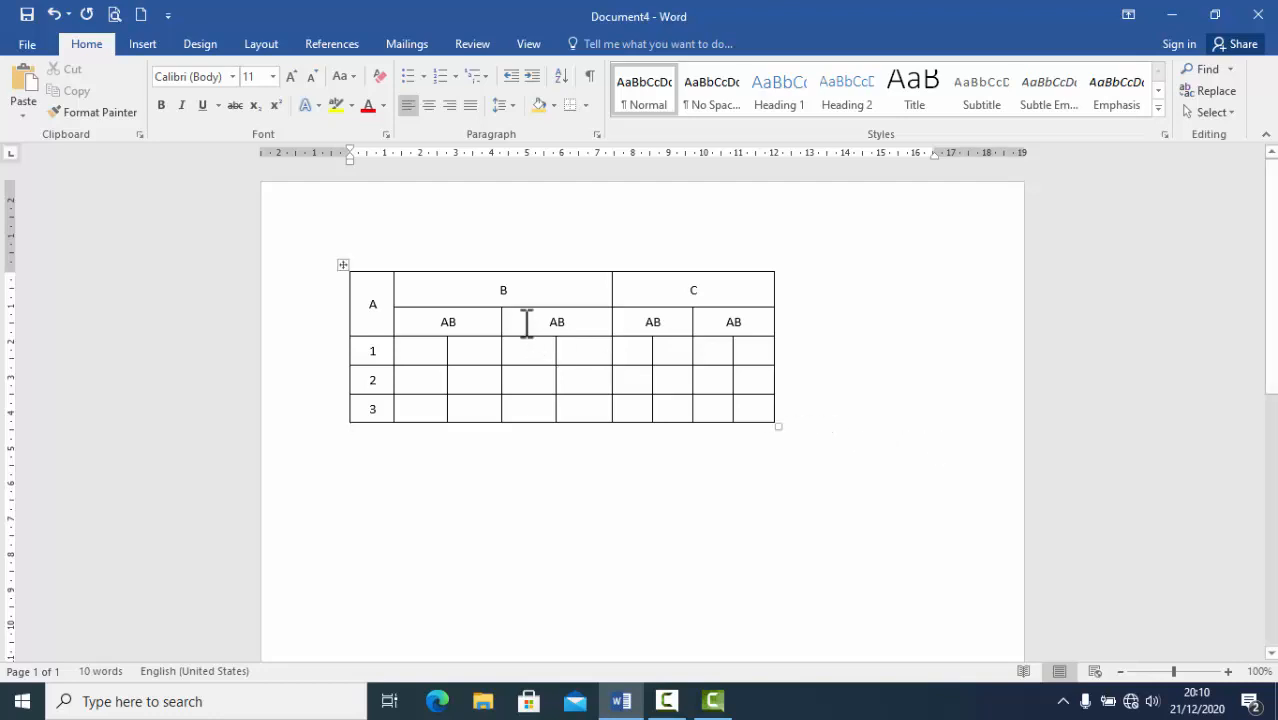
drag(386, 290, 768, 416)
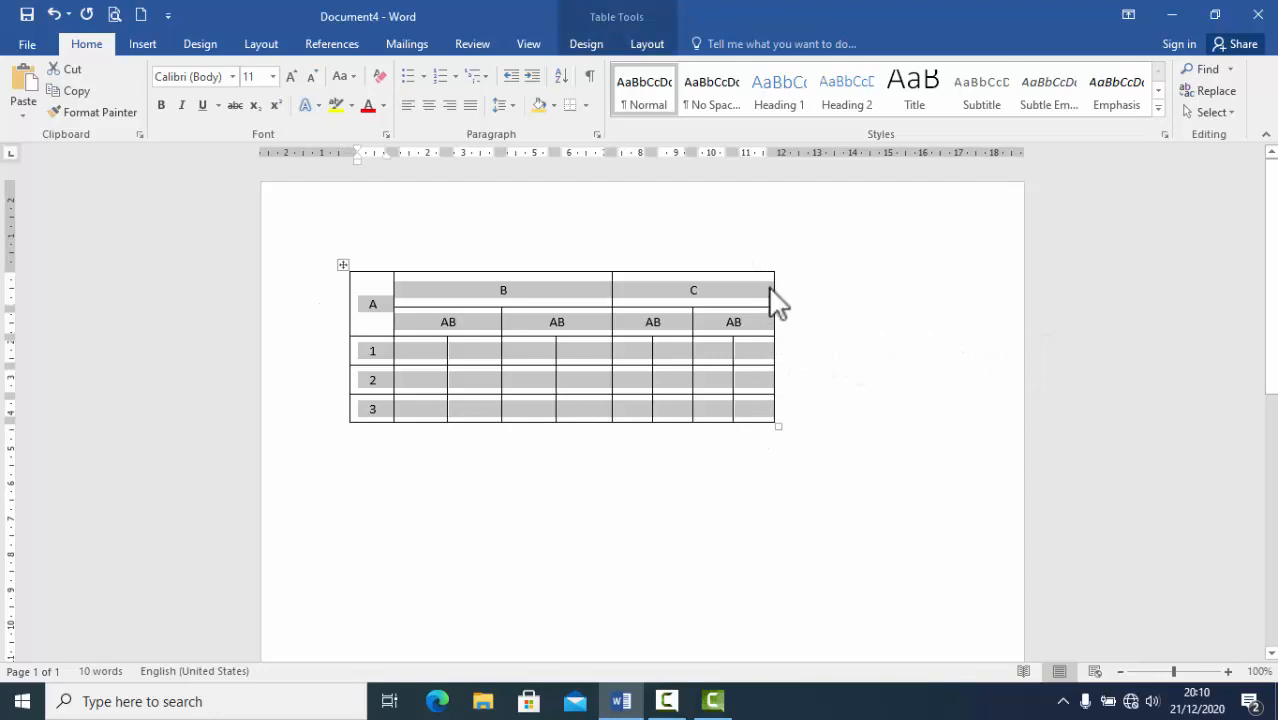
click(870, 318)
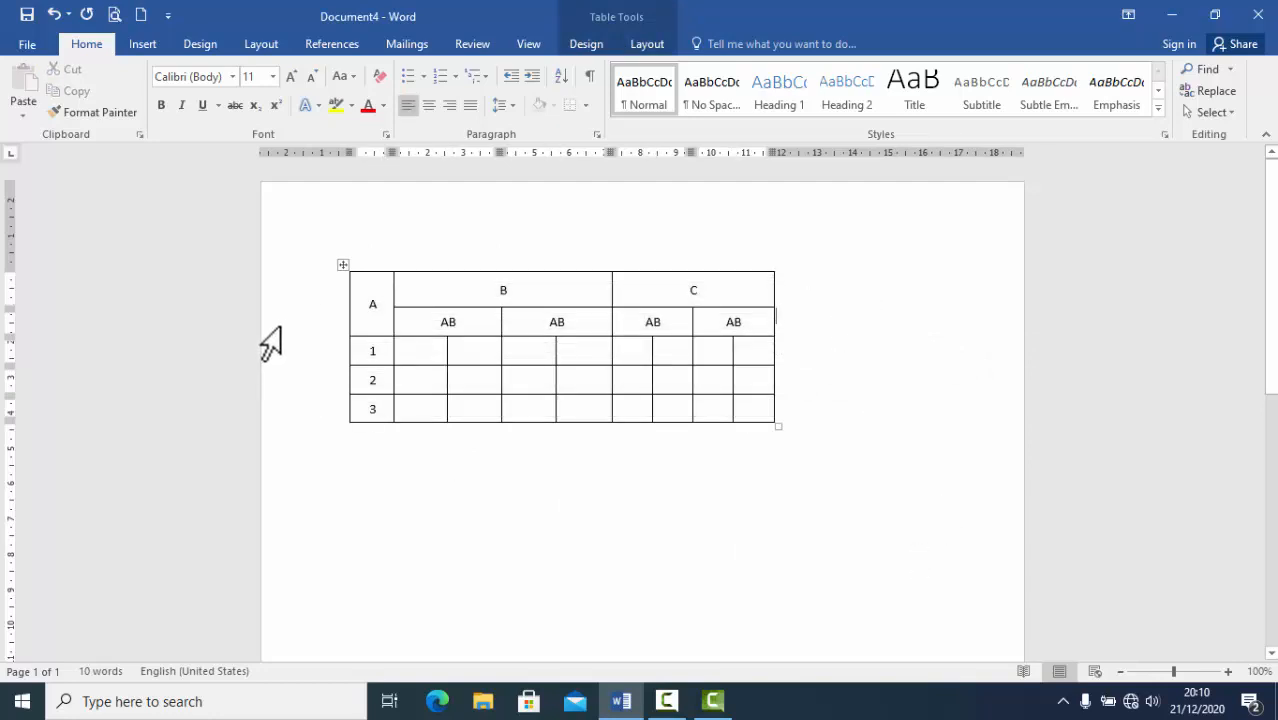
- Remove the left outer border of the whole table through the Borders and Shading settings
click(340, 264)
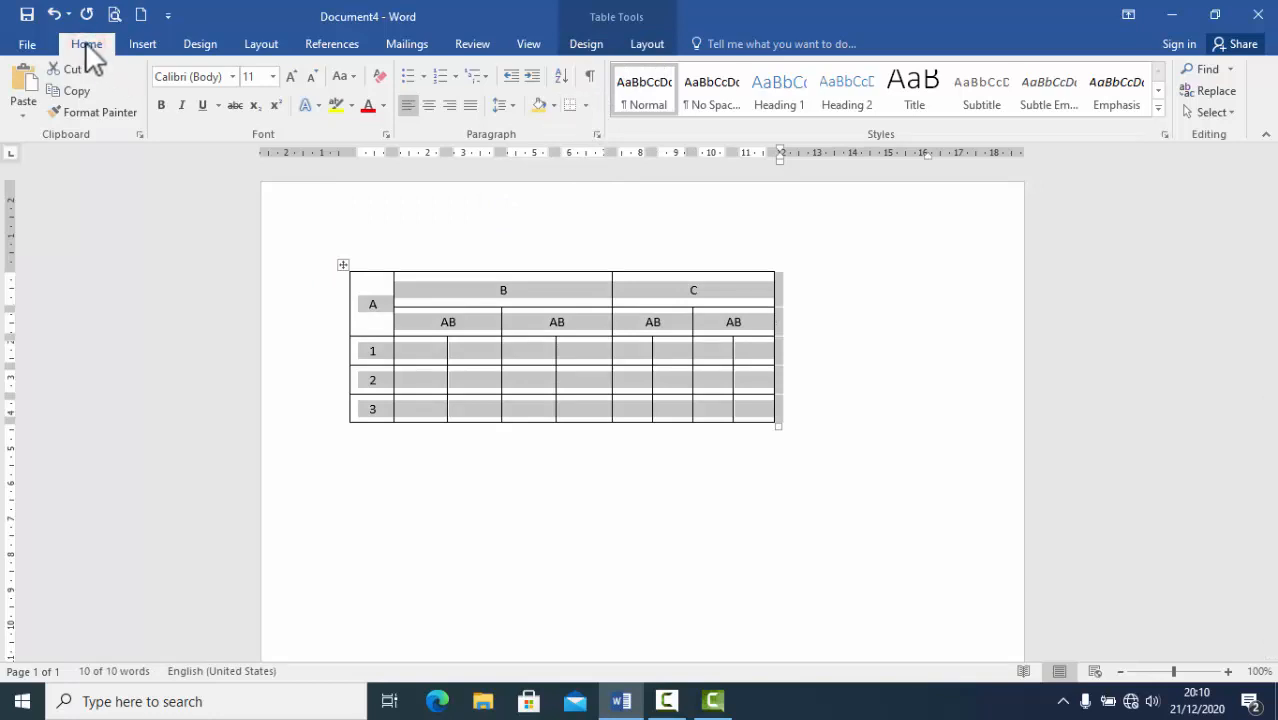
click(586, 104)
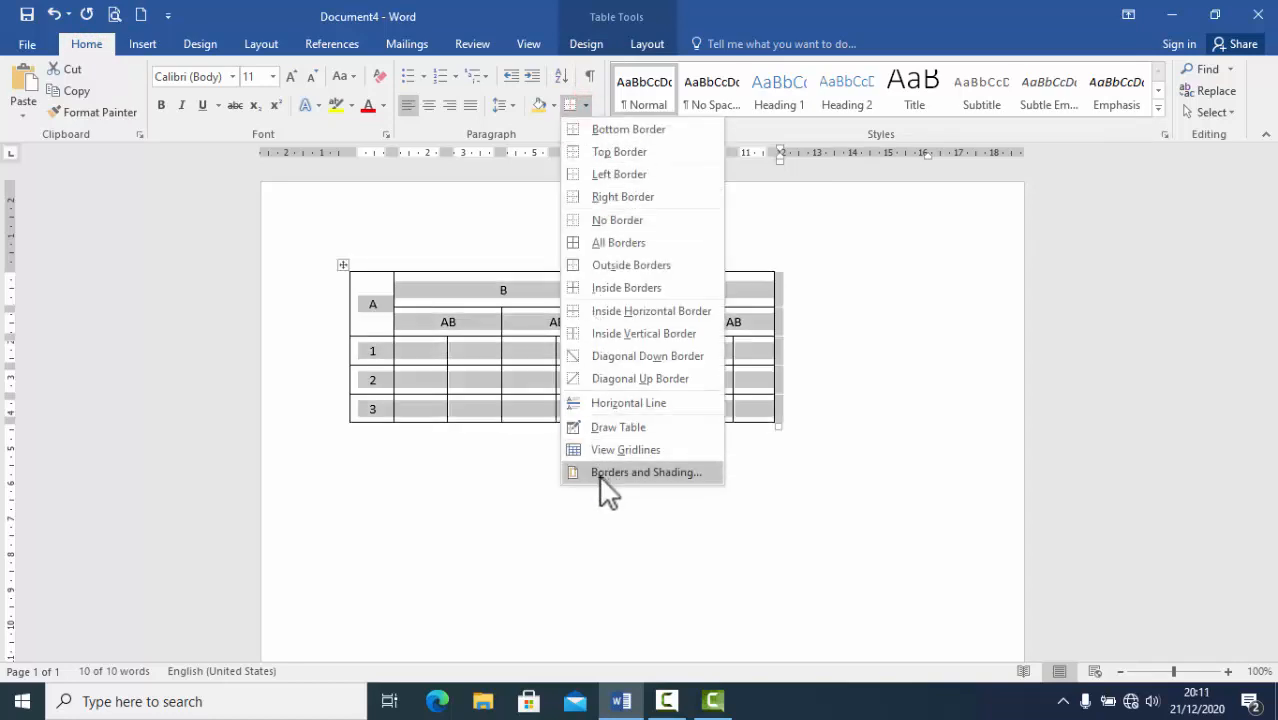
click(602, 476)
mouse_move(513, 152)
mouse_down()
mouse_move(966, 184)
mouse_move(899, 148)
mouse_move(810, 132)
mouse_up()
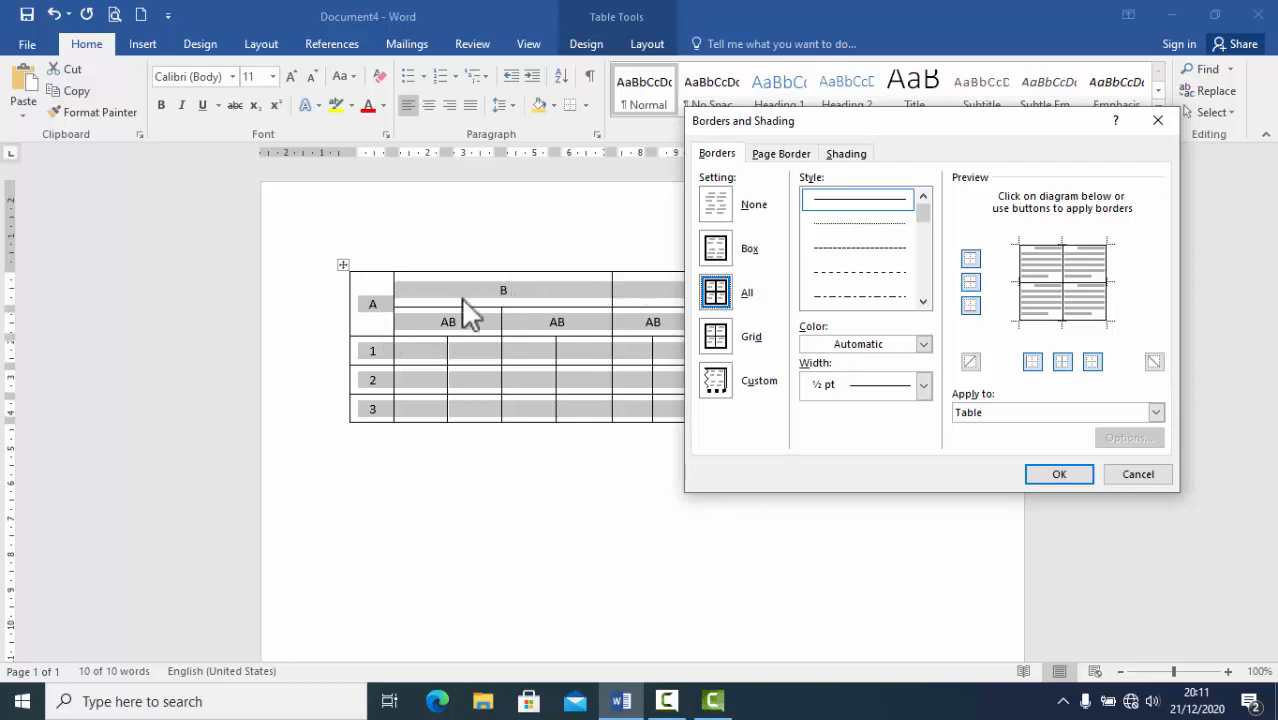
click(923, 301)
click(923, 301)
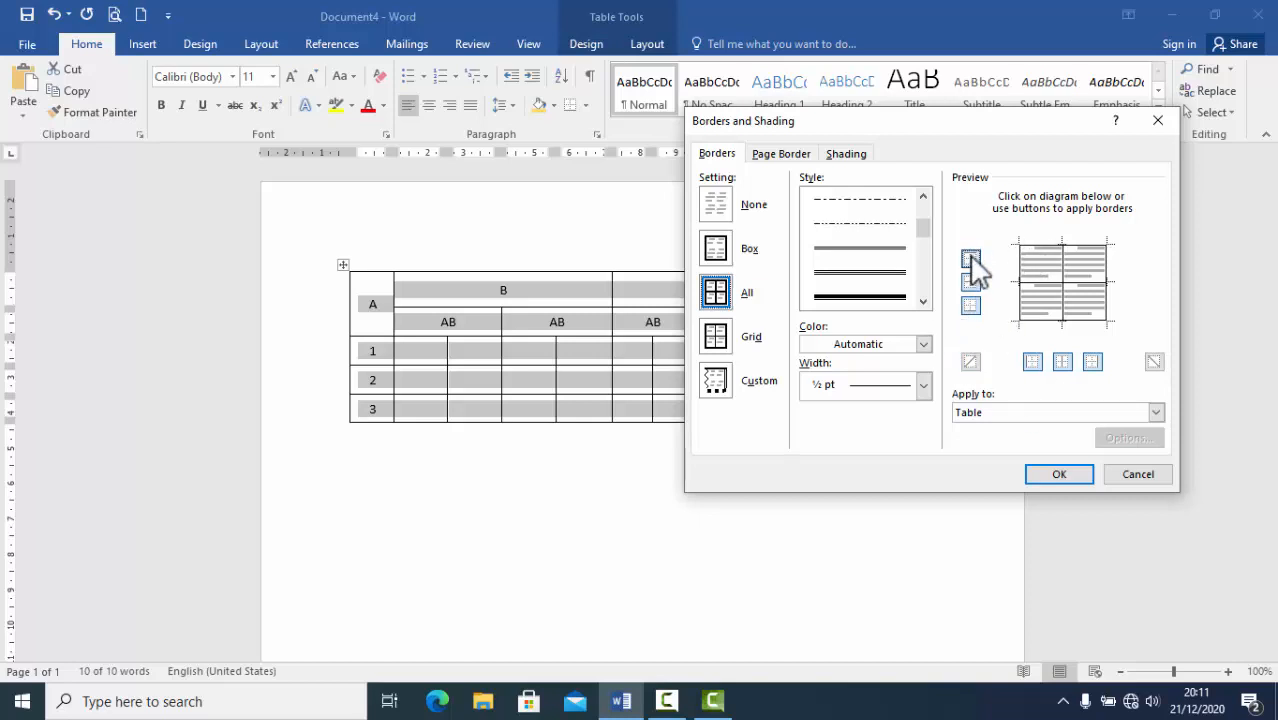
drag(848, 124, 977, 116)
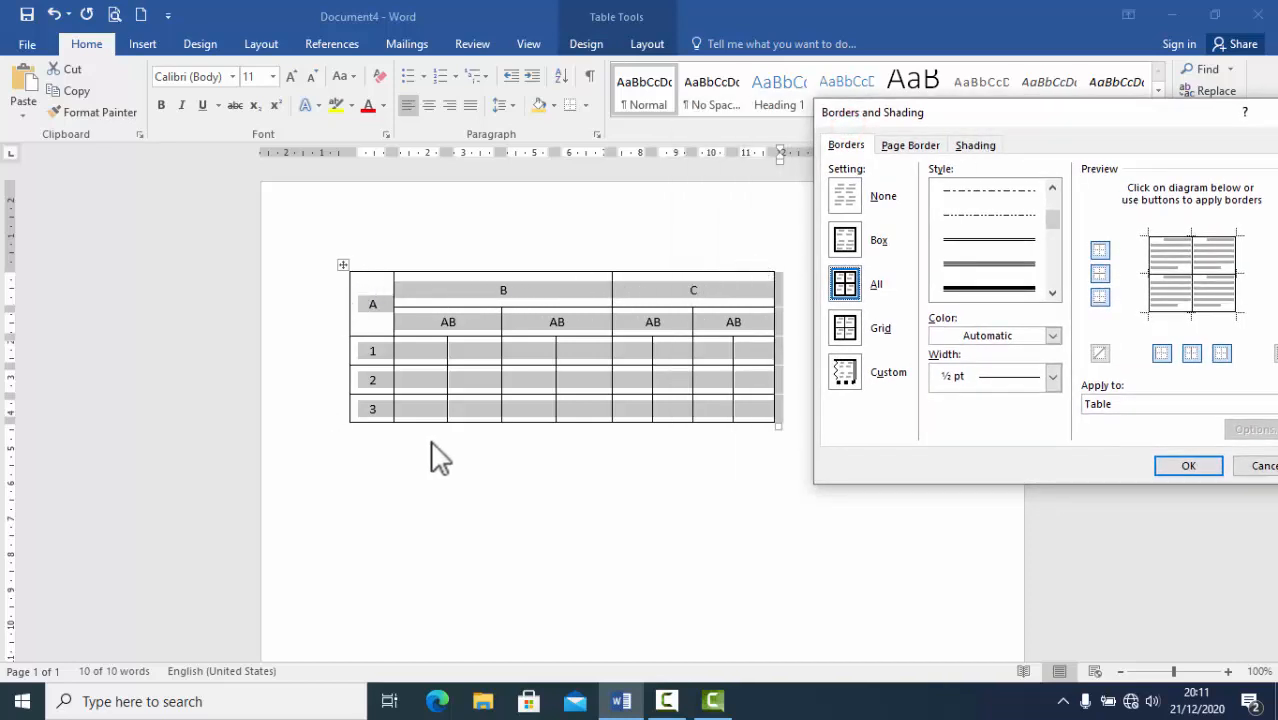
drag(1037, 126, 934, 118)
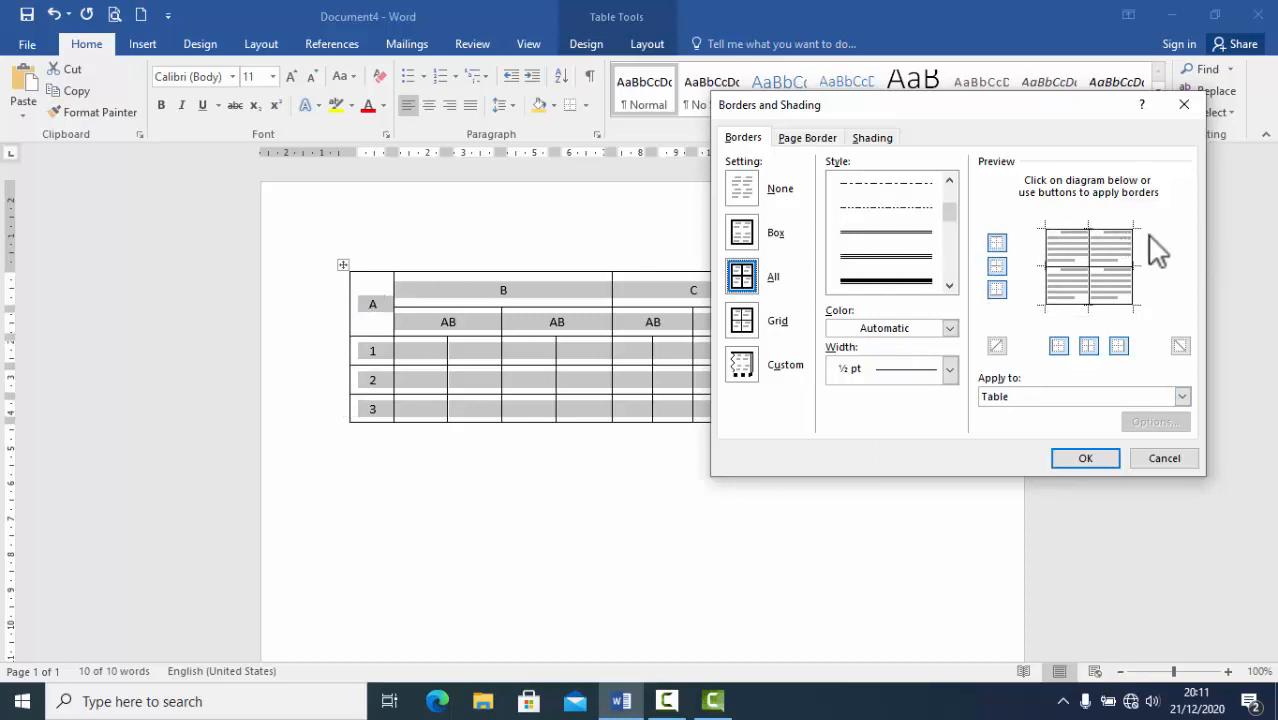
drag(1030, 111, 1122, 110)
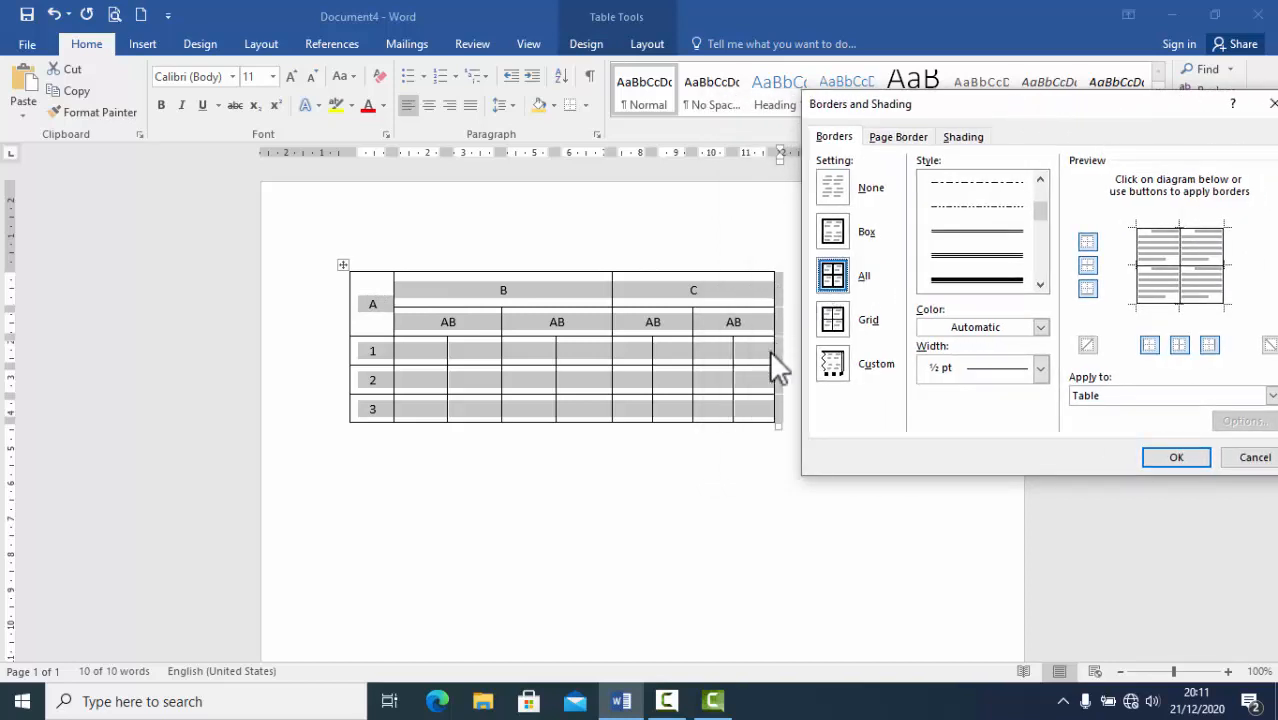
drag(1138, 100, 1118, 96)
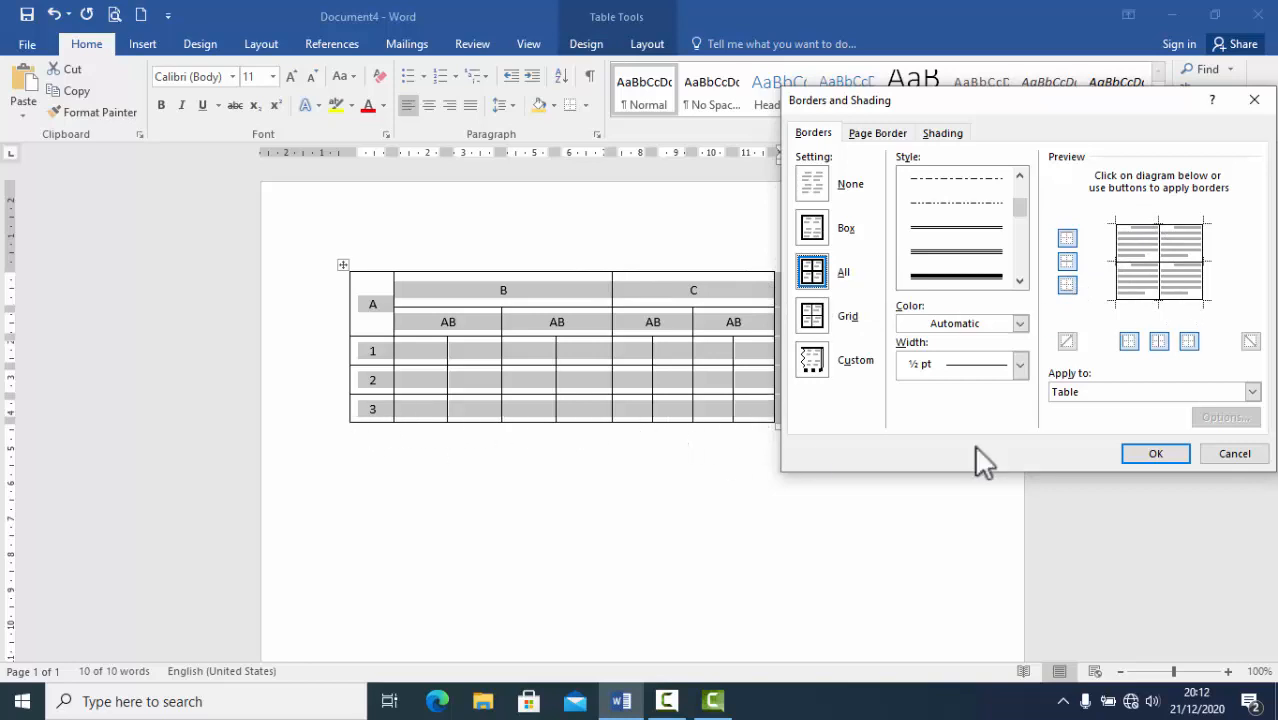
drag(1070, 100, 825, 101)
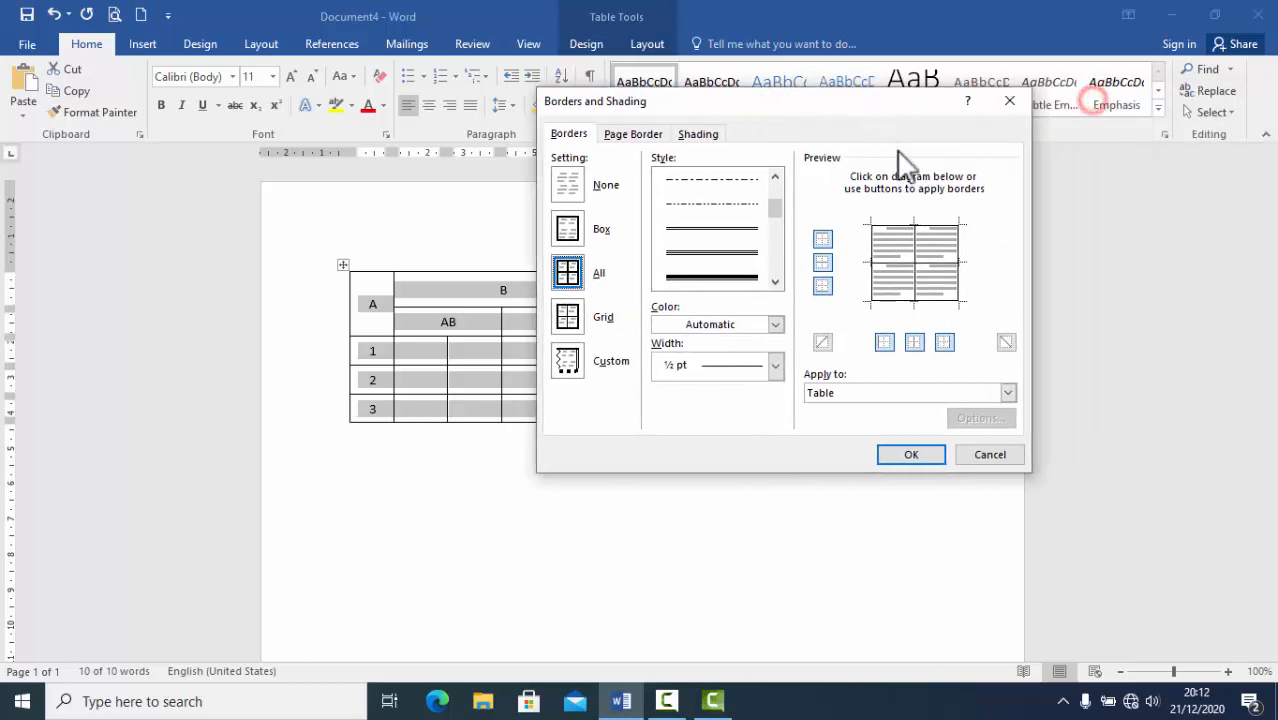
click(884, 342)
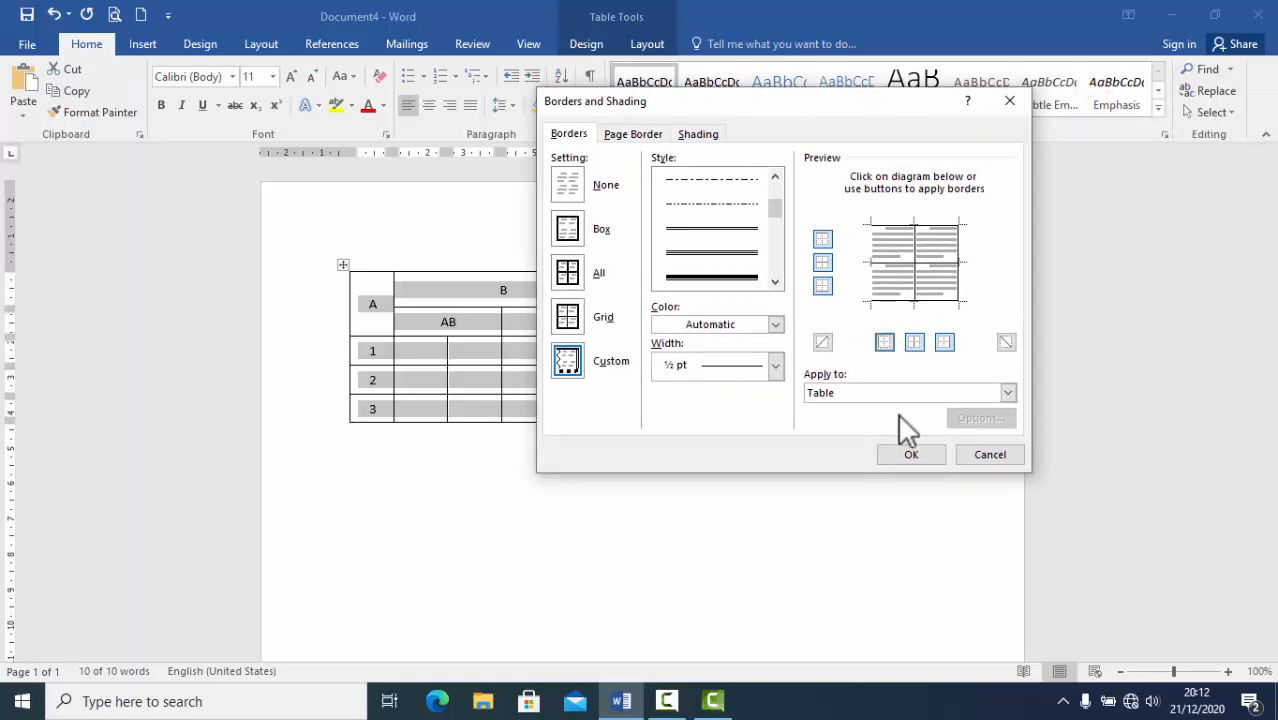
click(911, 455)
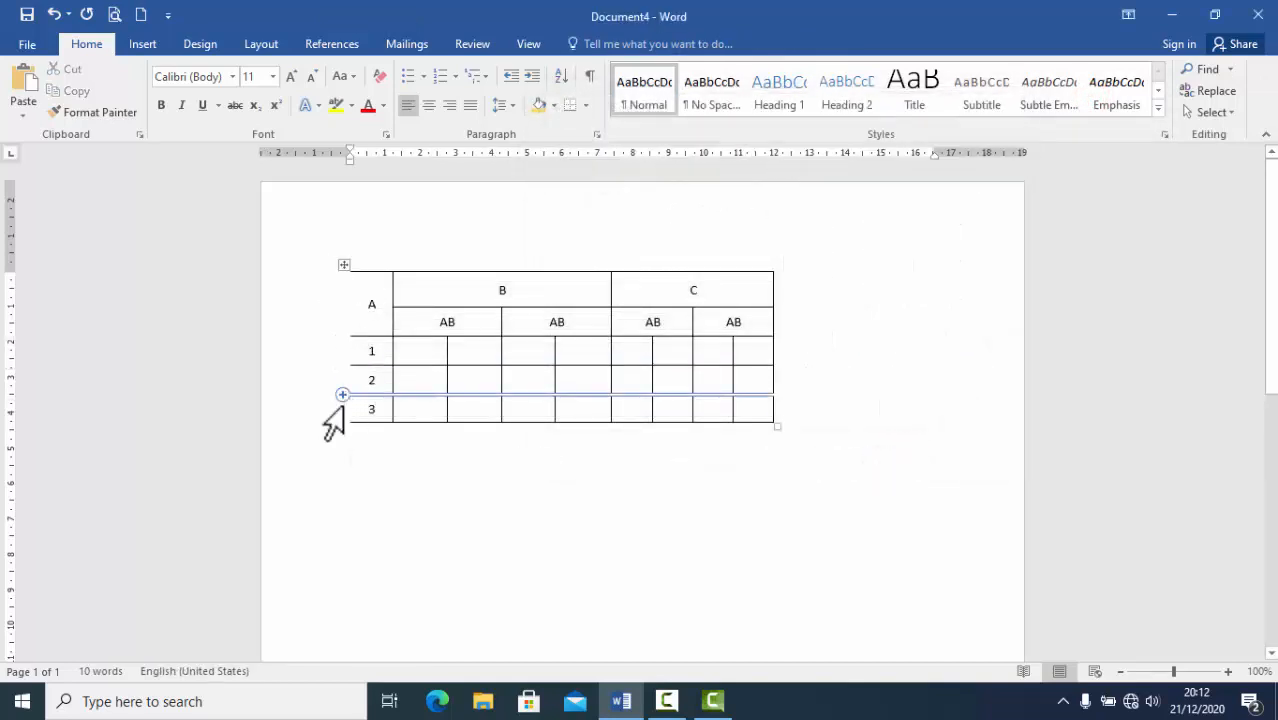
- Remove the right outer border of the whole table through the Borders and Shading settings
click(344, 265)
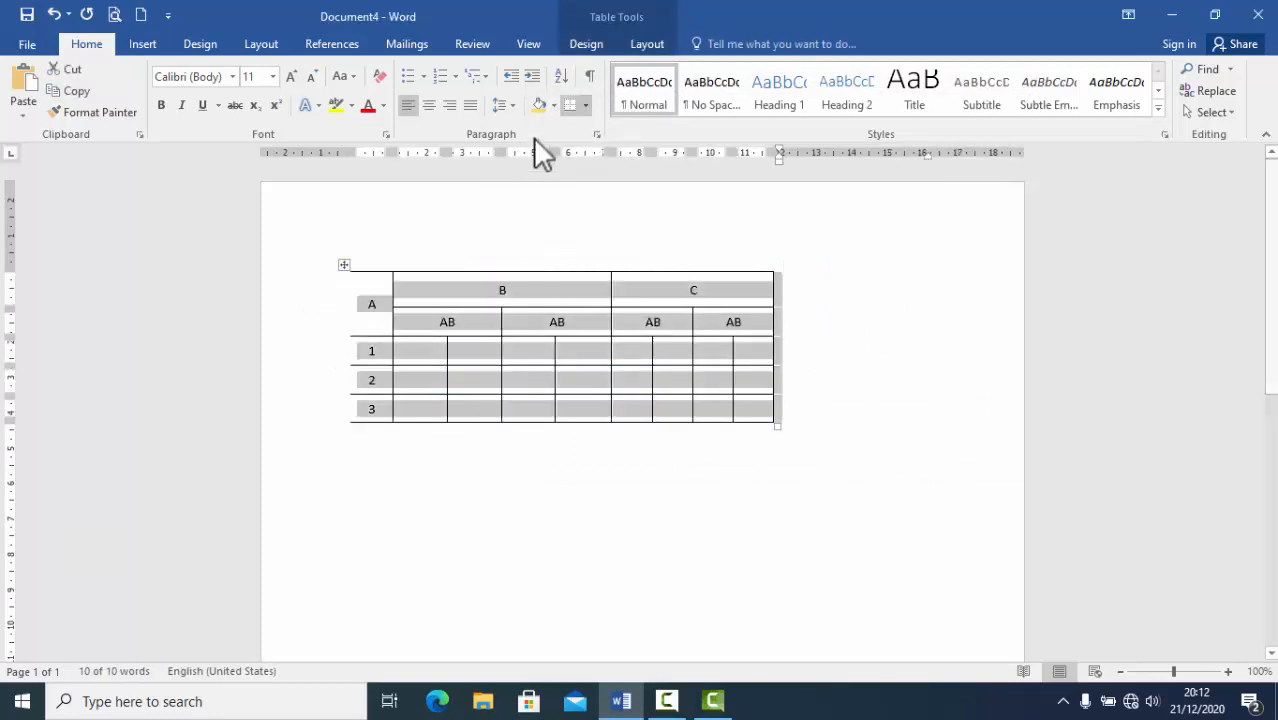
click(585, 105)
click(676, 472)
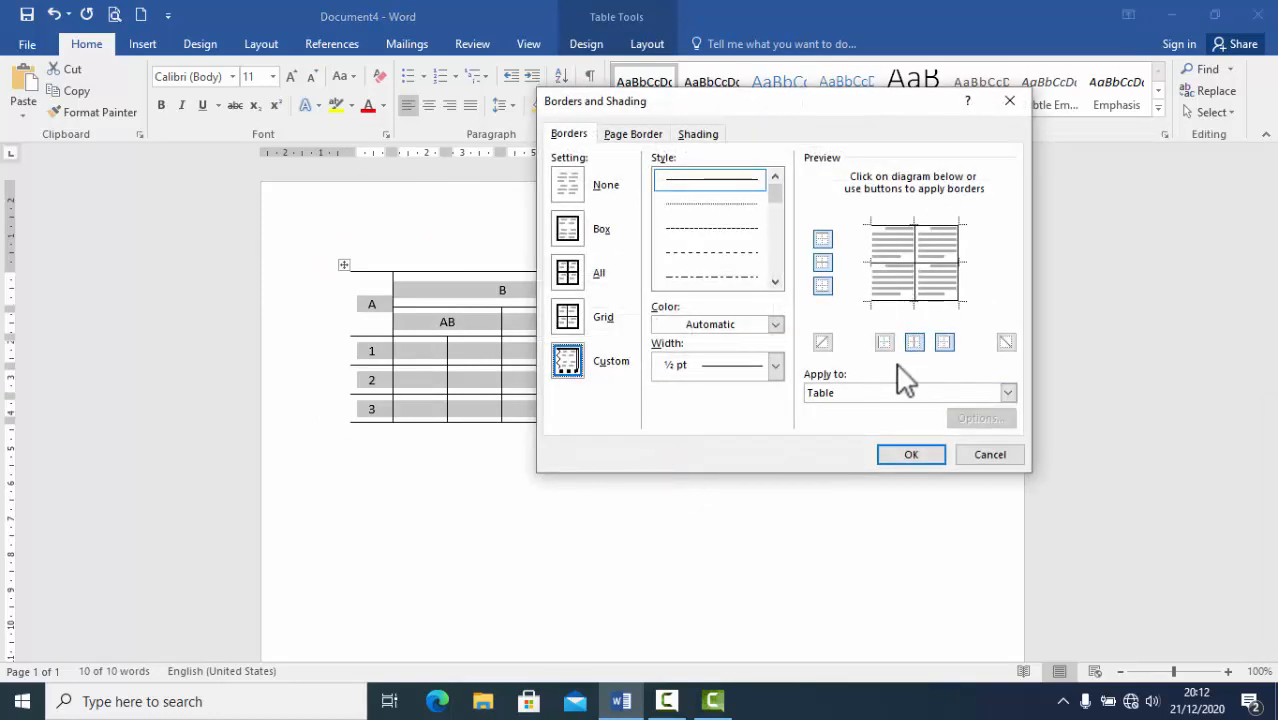
click(950, 343)
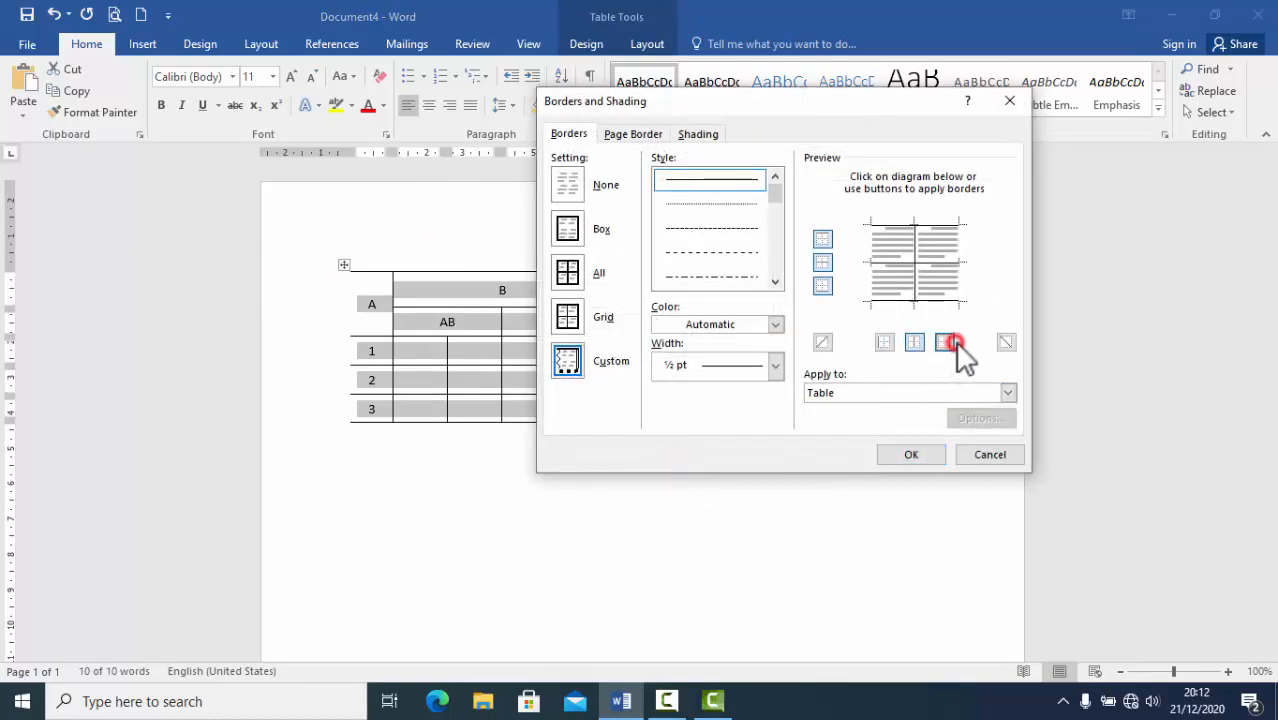
click(912, 455)
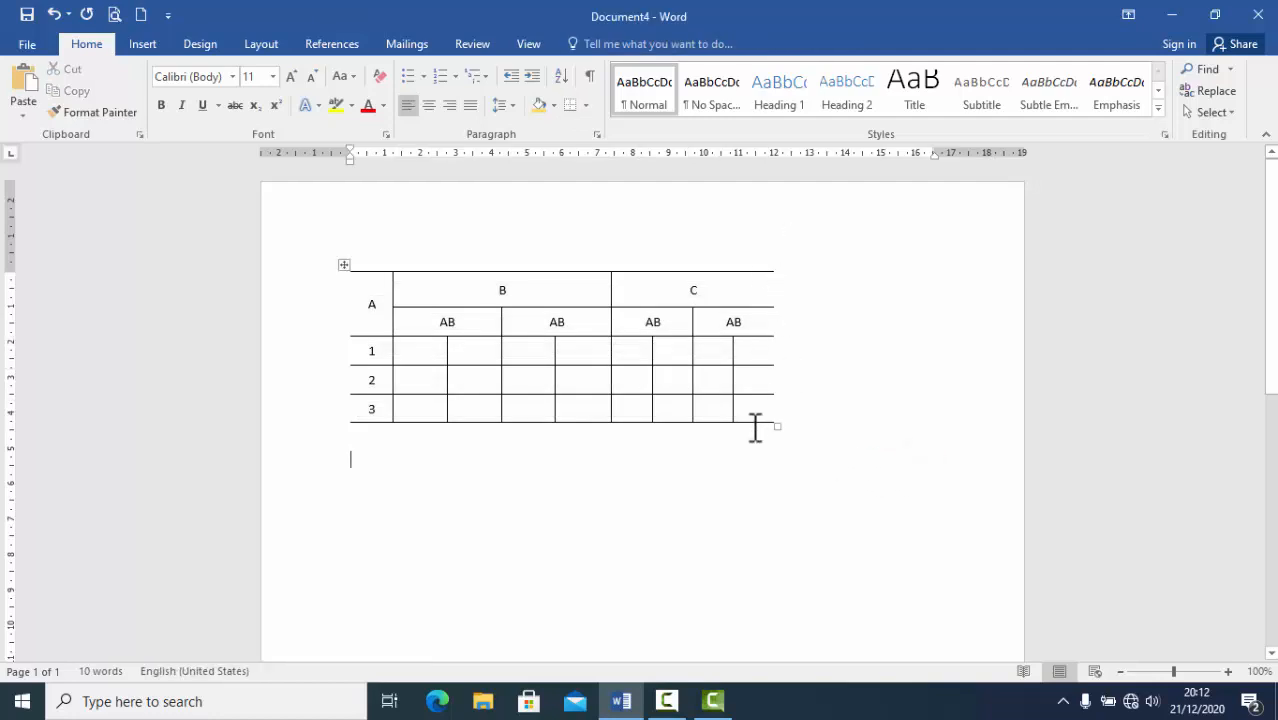
- Clear the top and bottom outer borders of the whole table in the Borders and Shading settings
click(344, 265)
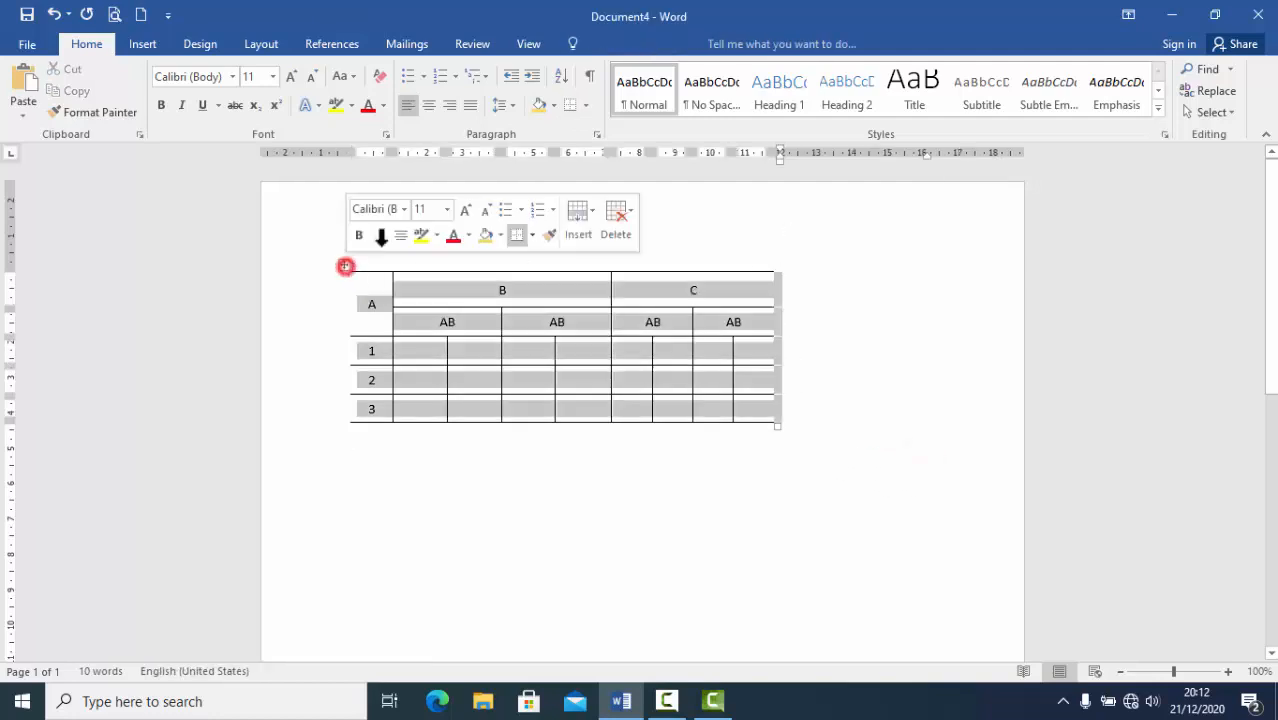
click(588, 105)
click(630, 470)
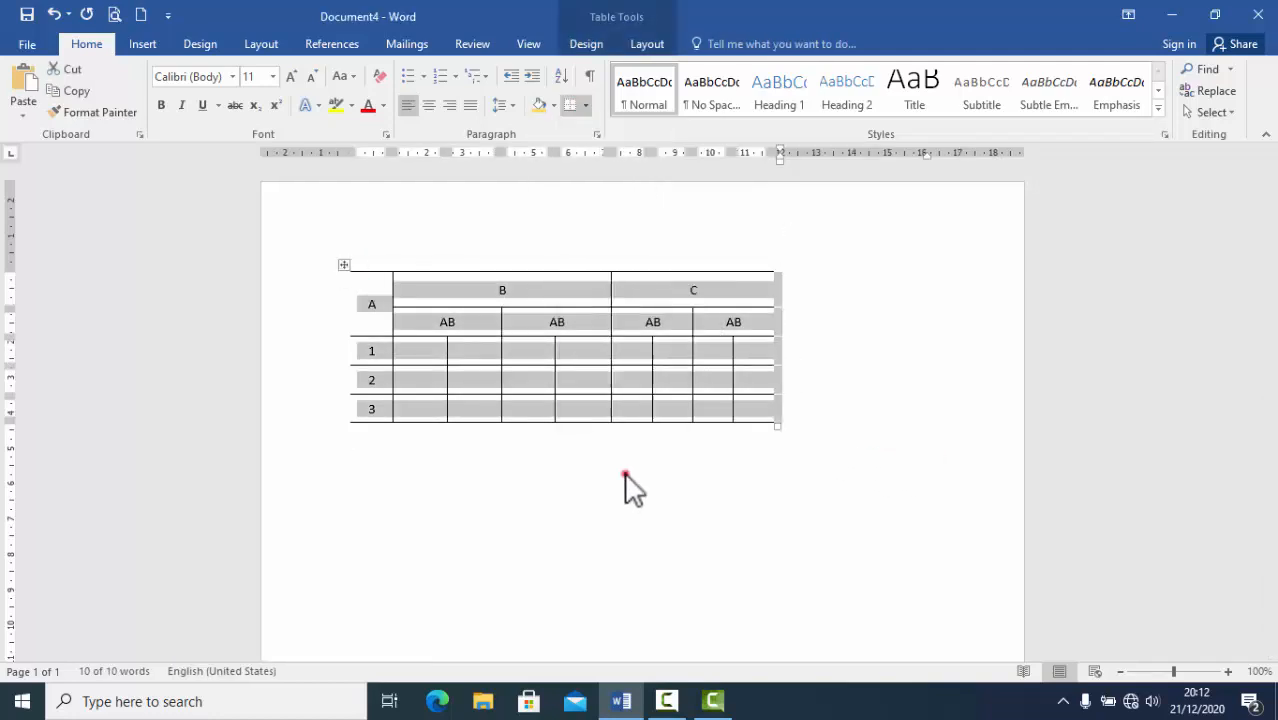
mouse_move(775, 100)
mouse_down()
mouse_move(1082, 133)
mouse_move(903, 94)
mouse_up()
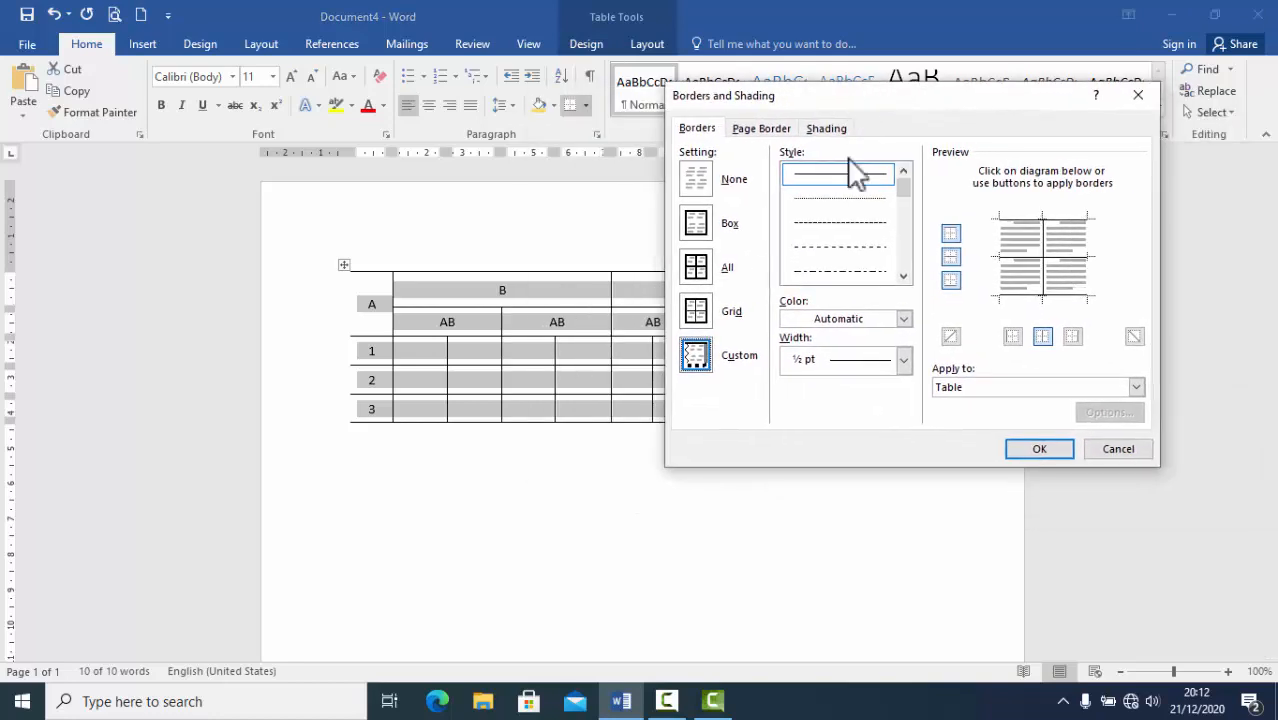
click(950, 233)
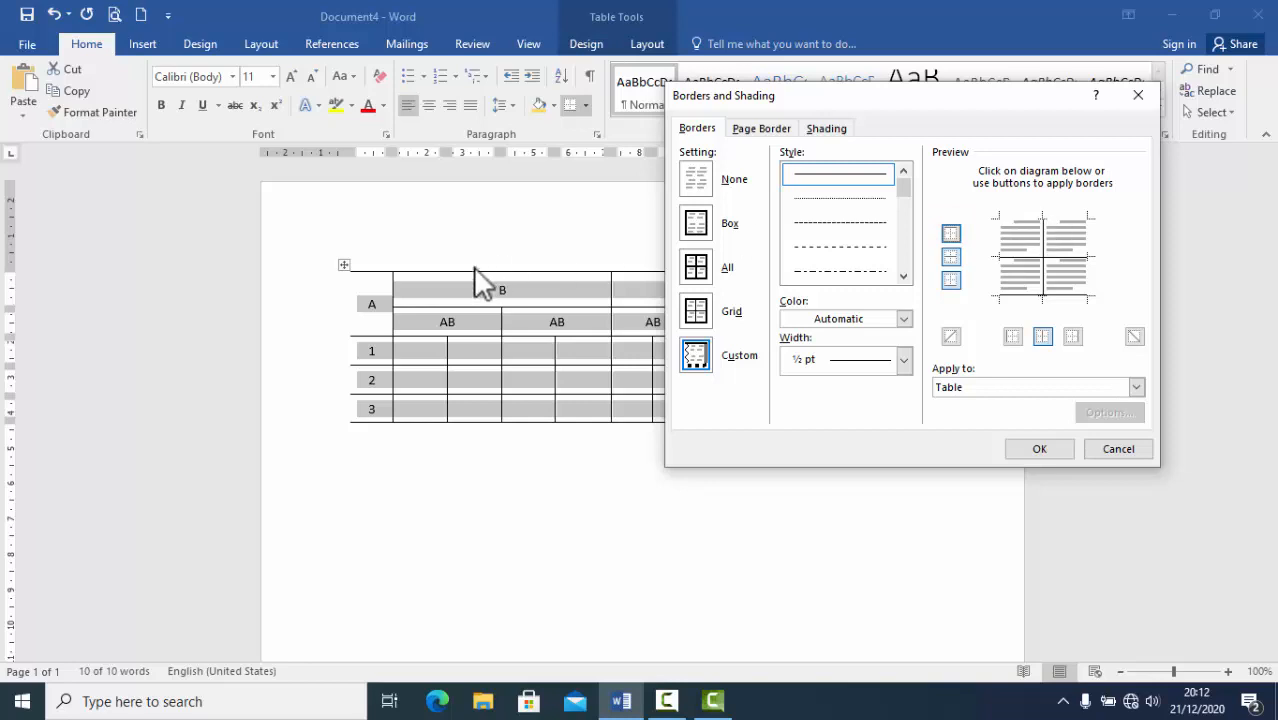
click(951, 280)
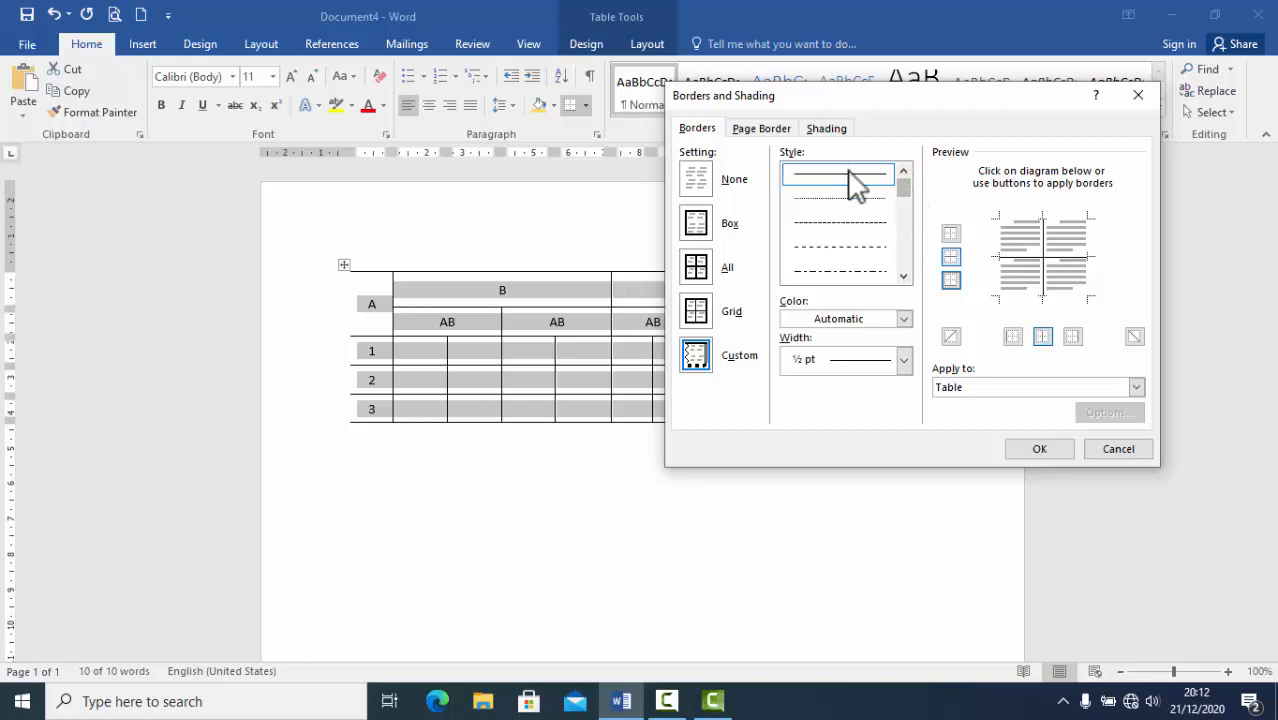
- Apply a ½ pt double-line border to the top, bottom, left and right outer edges of the table
click(903, 276)
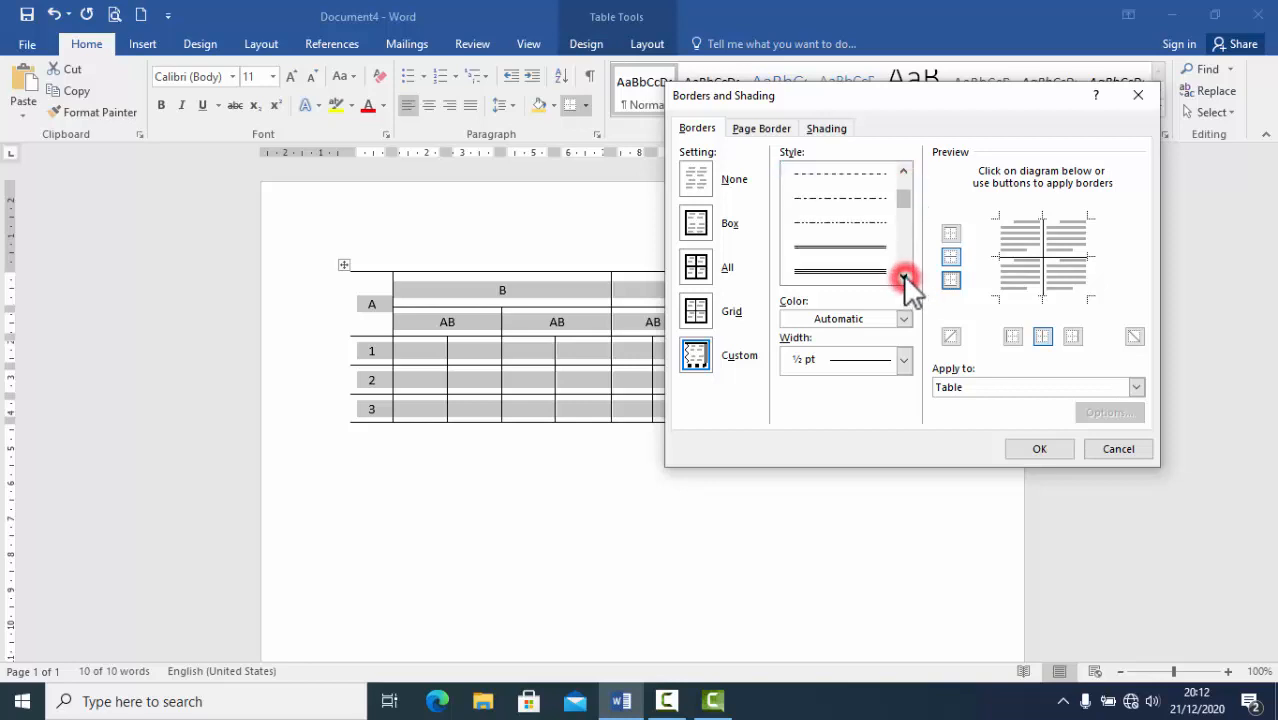
click(872, 246)
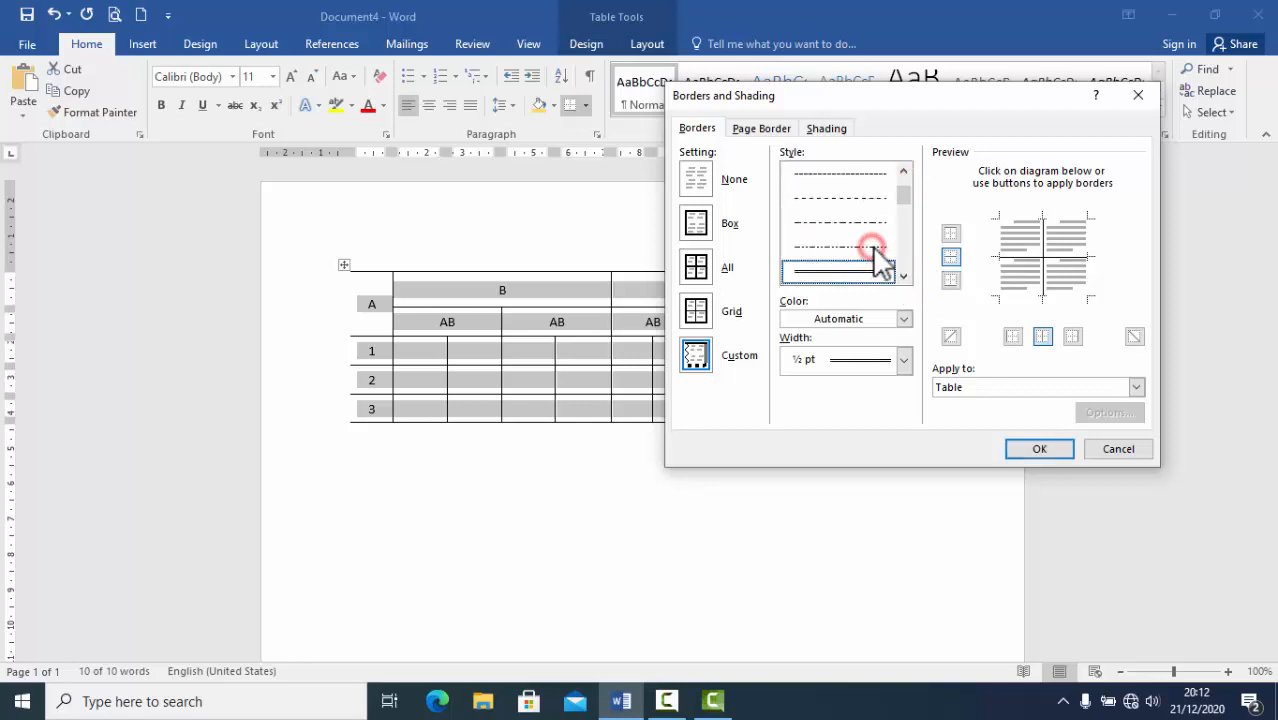
click(951, 234)
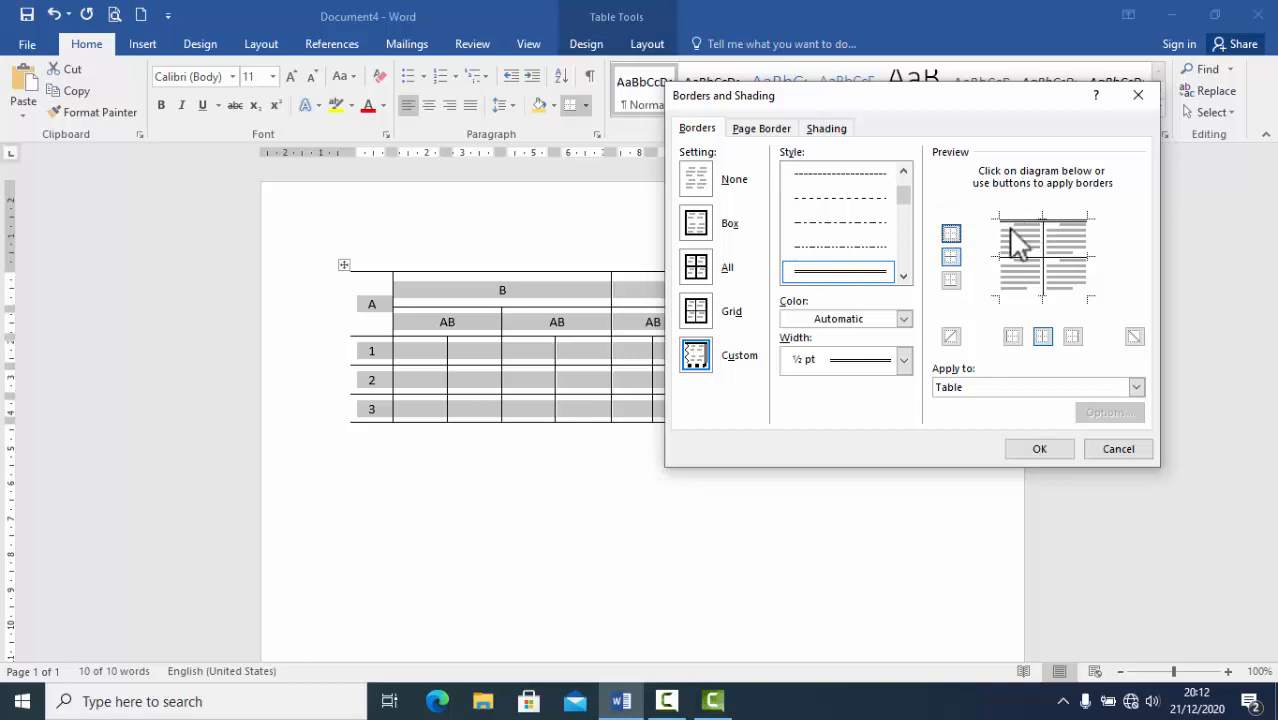
click(951, 285)
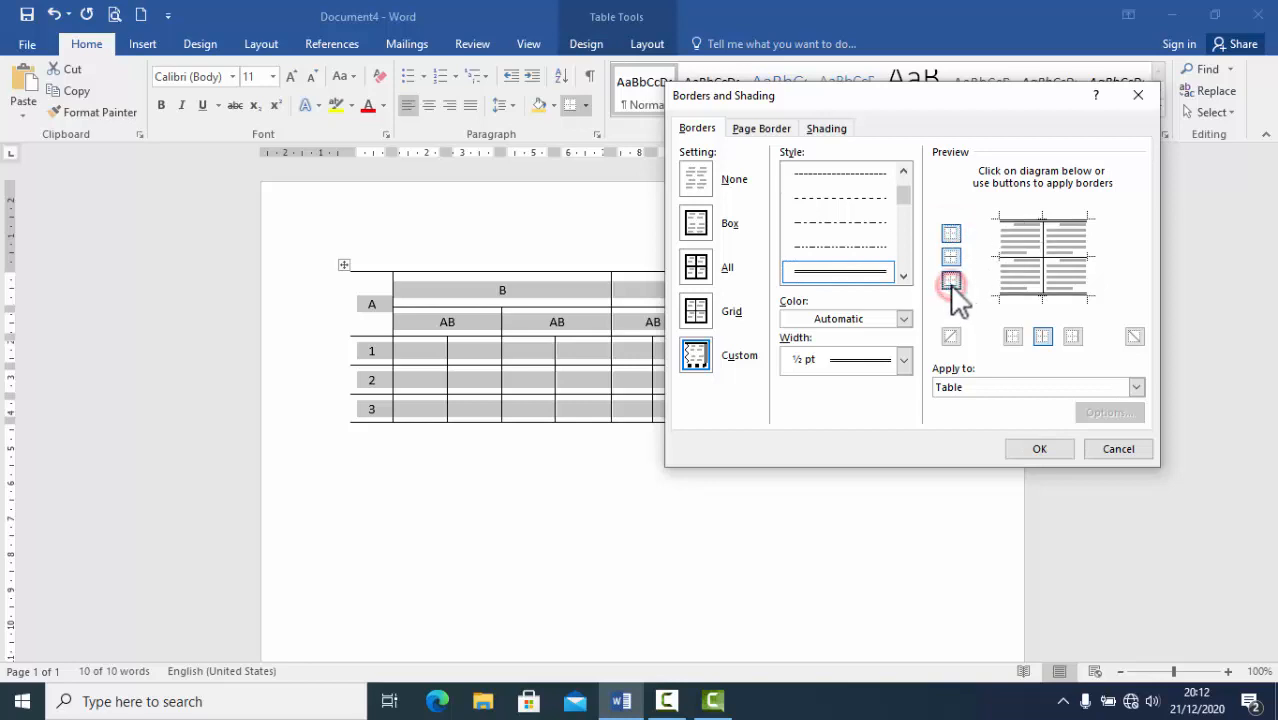
click(1013, 336)
click(1073, 336)
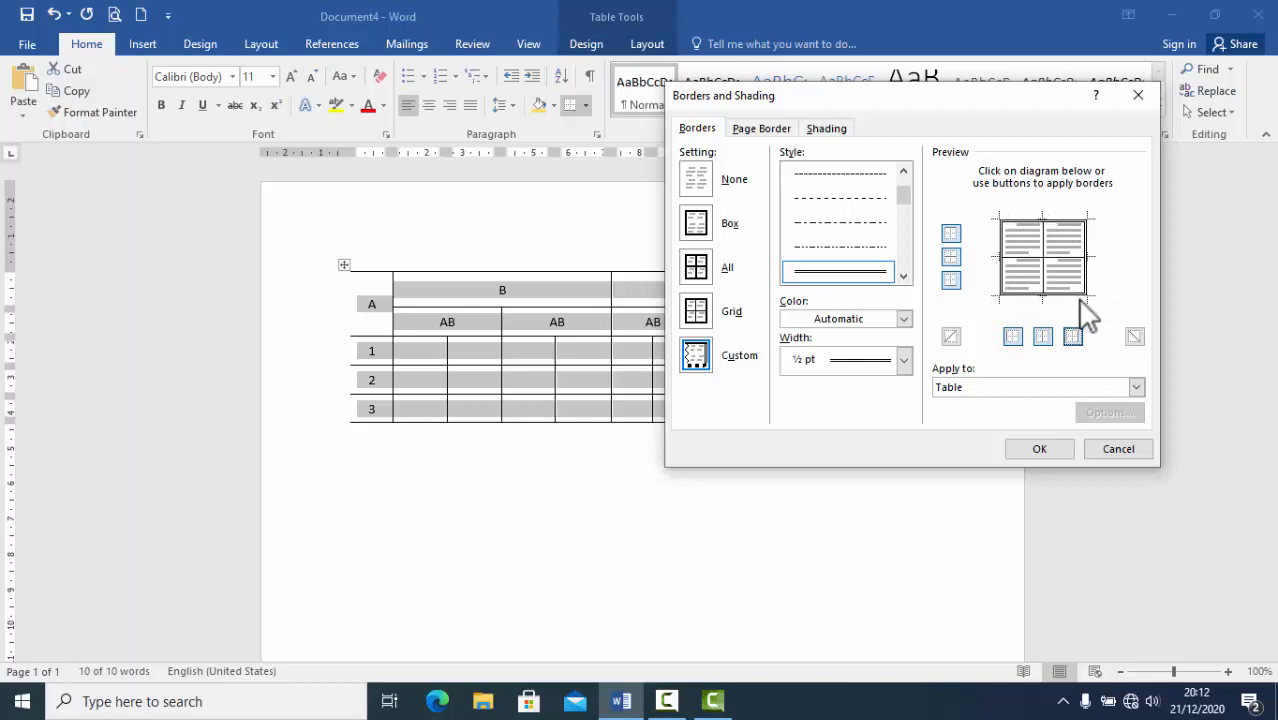
click(1055, 449)
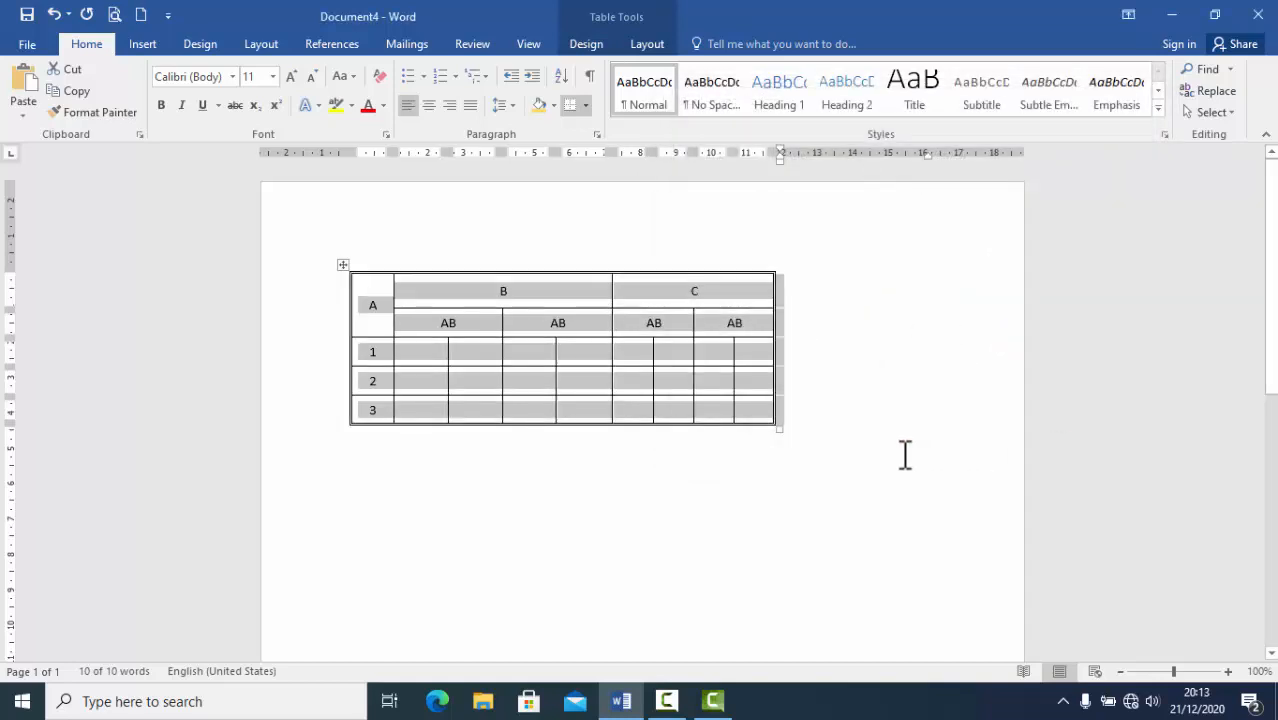
click(587, 105)
click(643, 472)
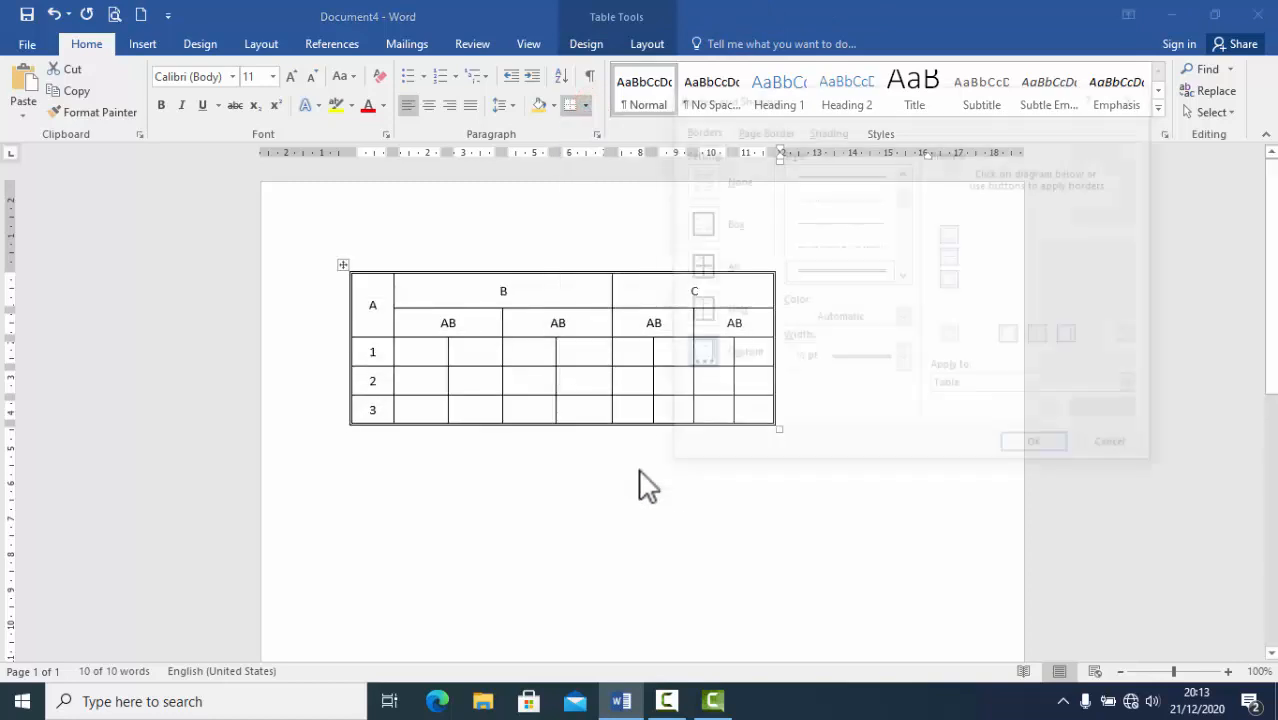
mouse_move(853, 102)
mouse_down()
mouse_move(1047, 126)
mouse_move(978, 117)
mouse_up()
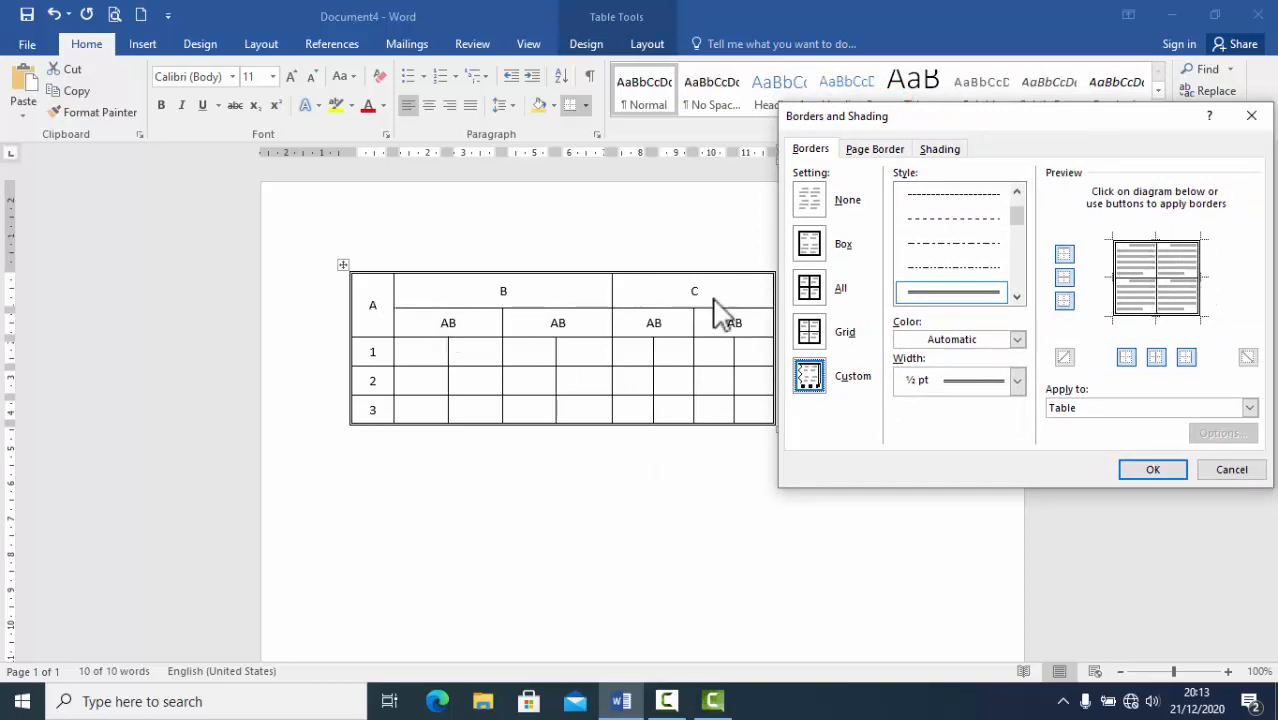
click(465, 210)
click(1216, 465)
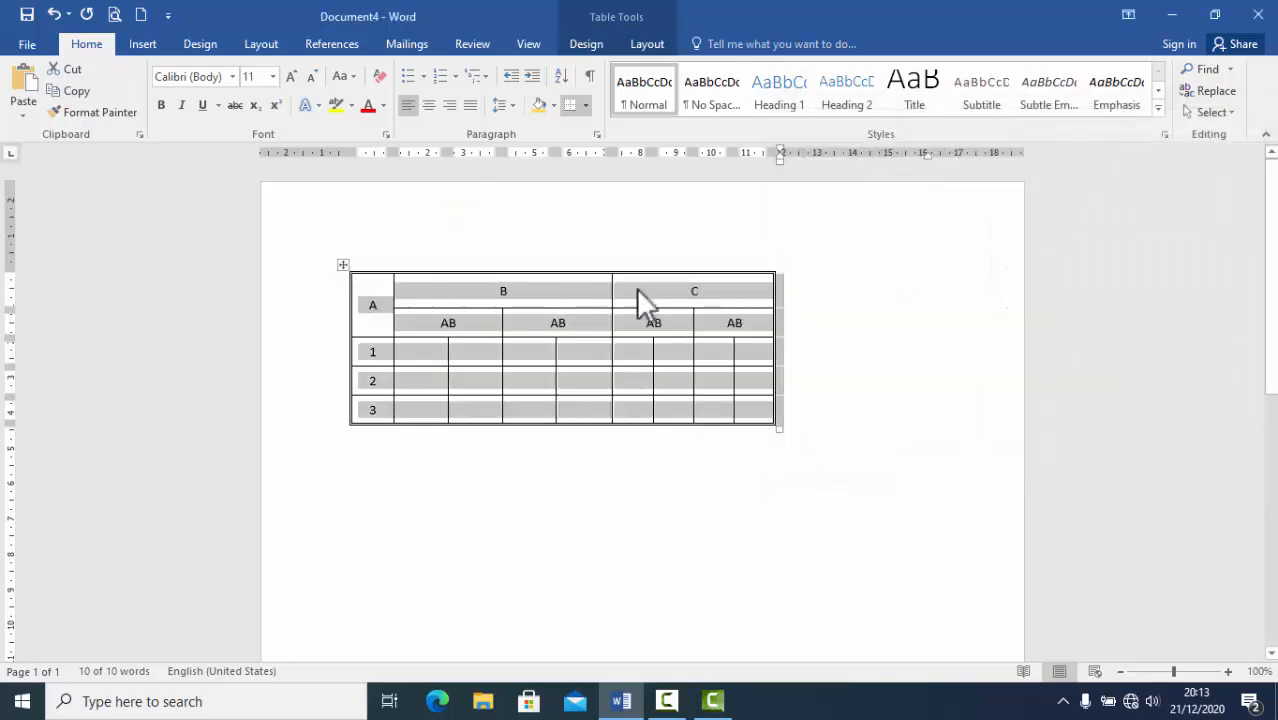
- Remove the inside vertical borders of the whole table through the Borders and Shading settings
click(585, 105)
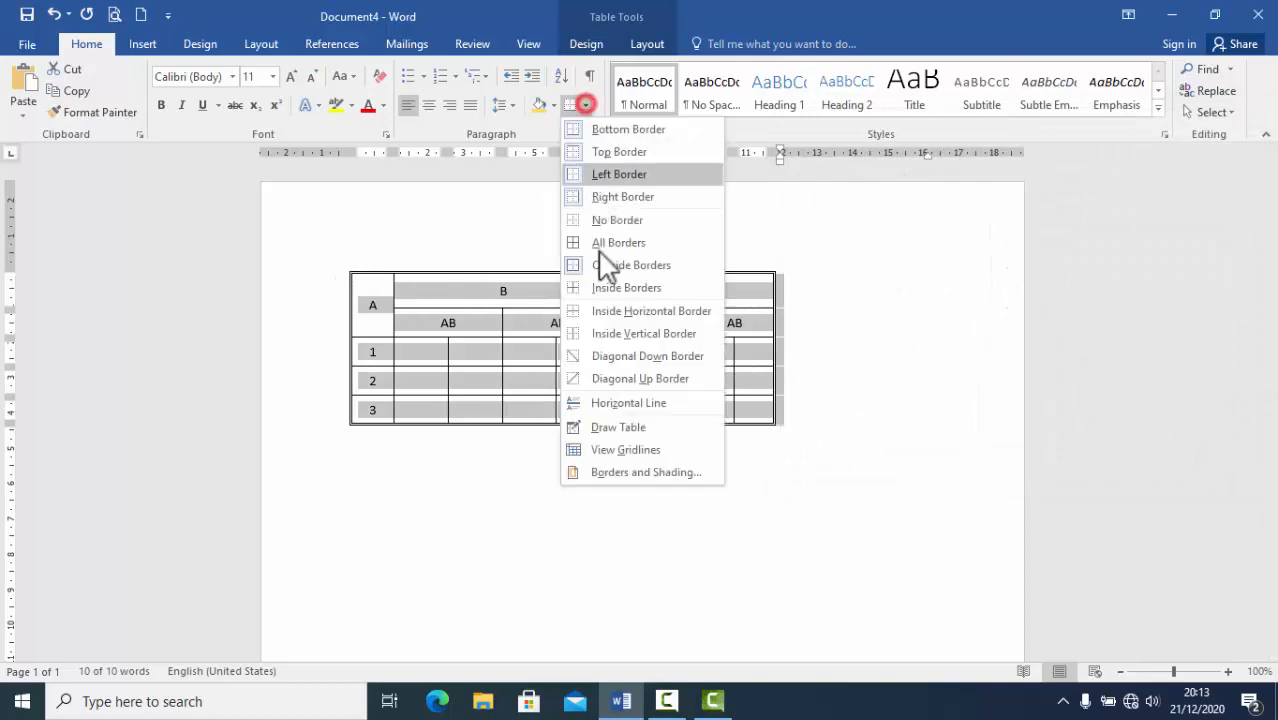
click(606, 471)
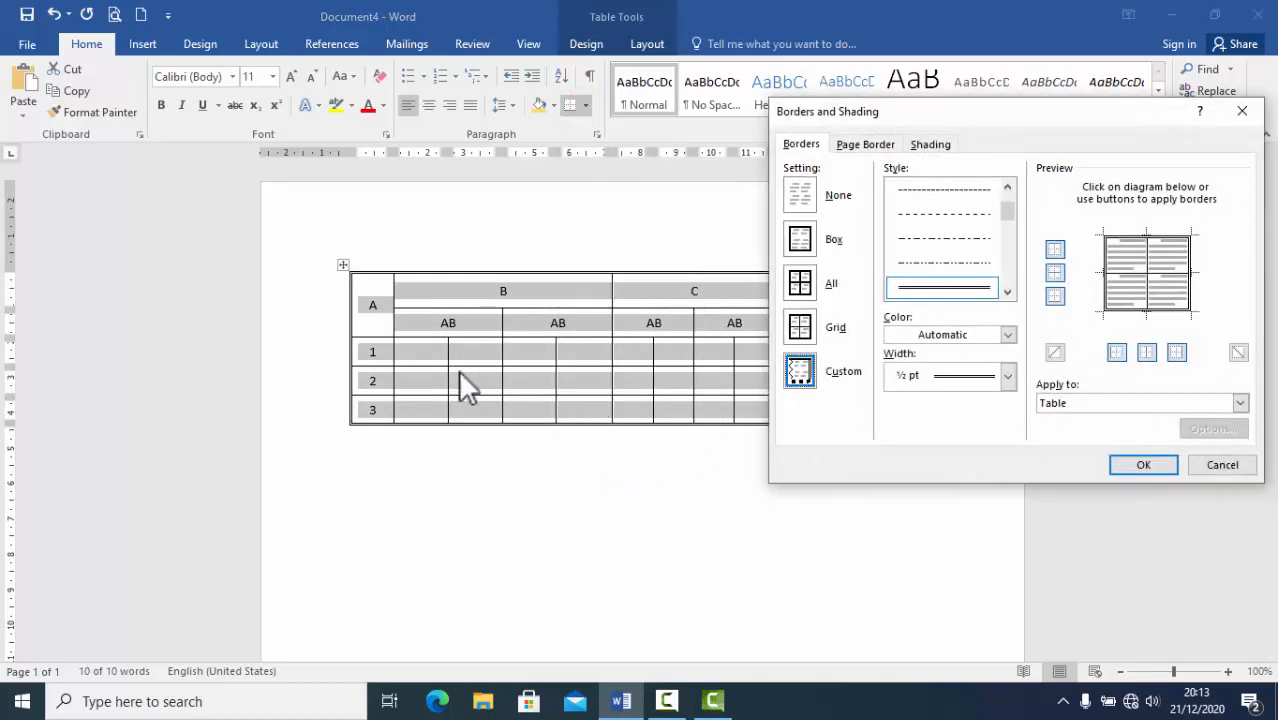
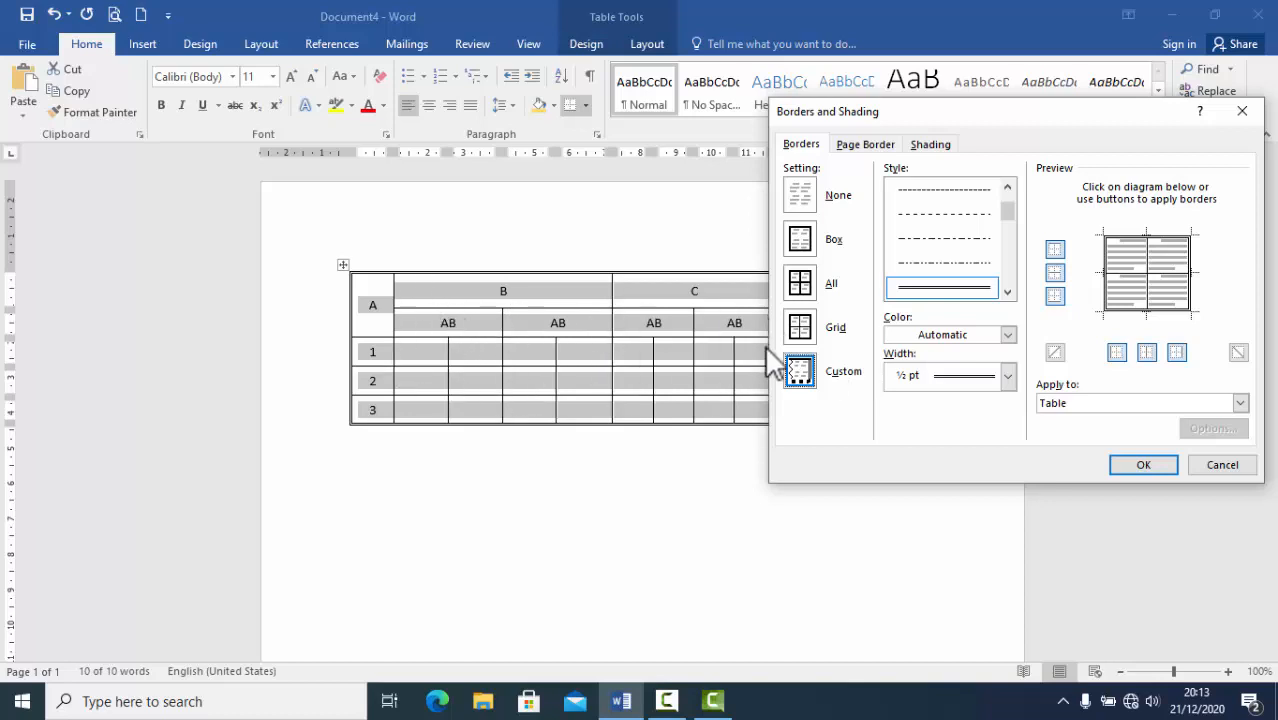
click(1150, 355)
click(1143, 465)
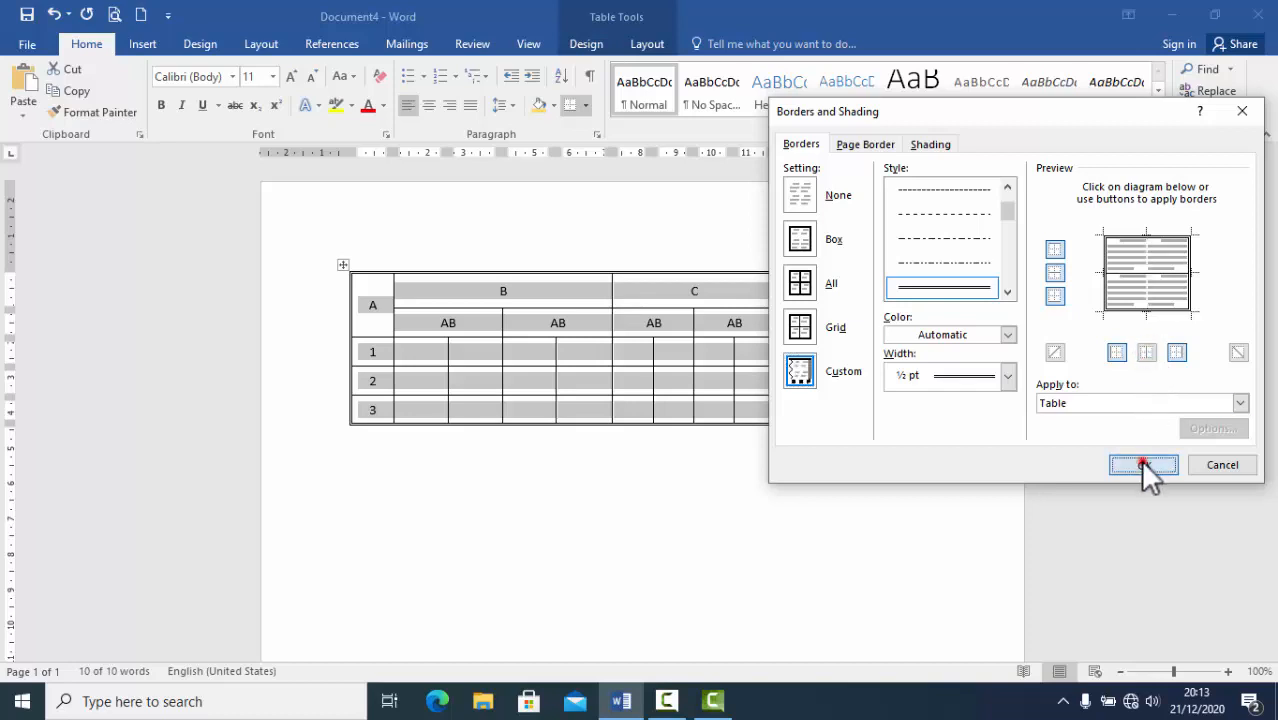
click(927, 526)
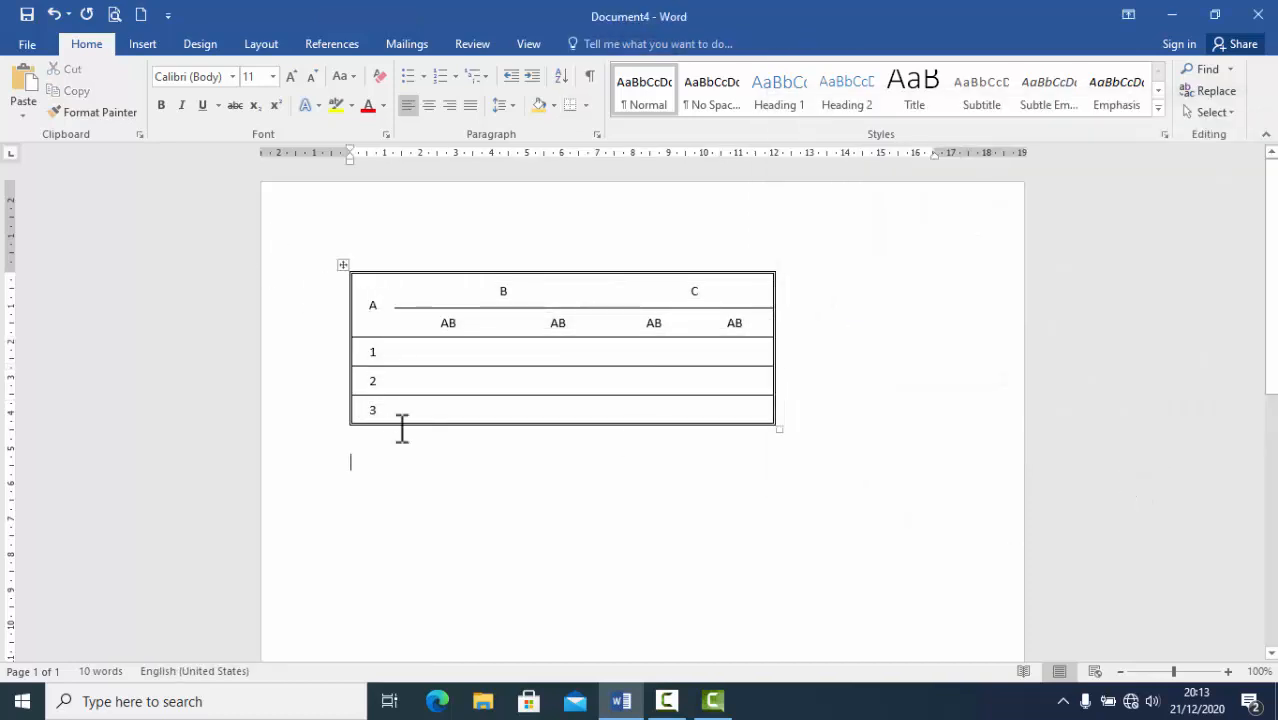
- Set the whole table's inside vertical borders to a single solid ½ pt line in the Borders and Shading settings
click(343, 265)
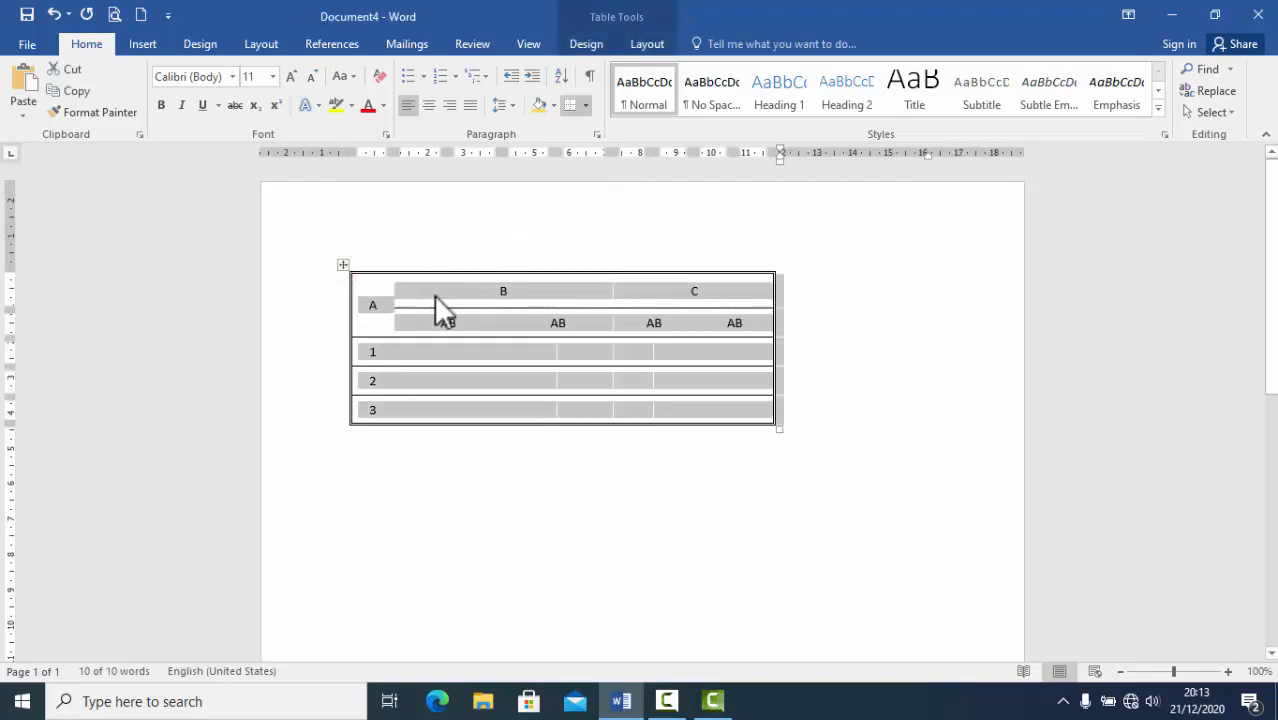
click(586, 105)
click(622, 473)
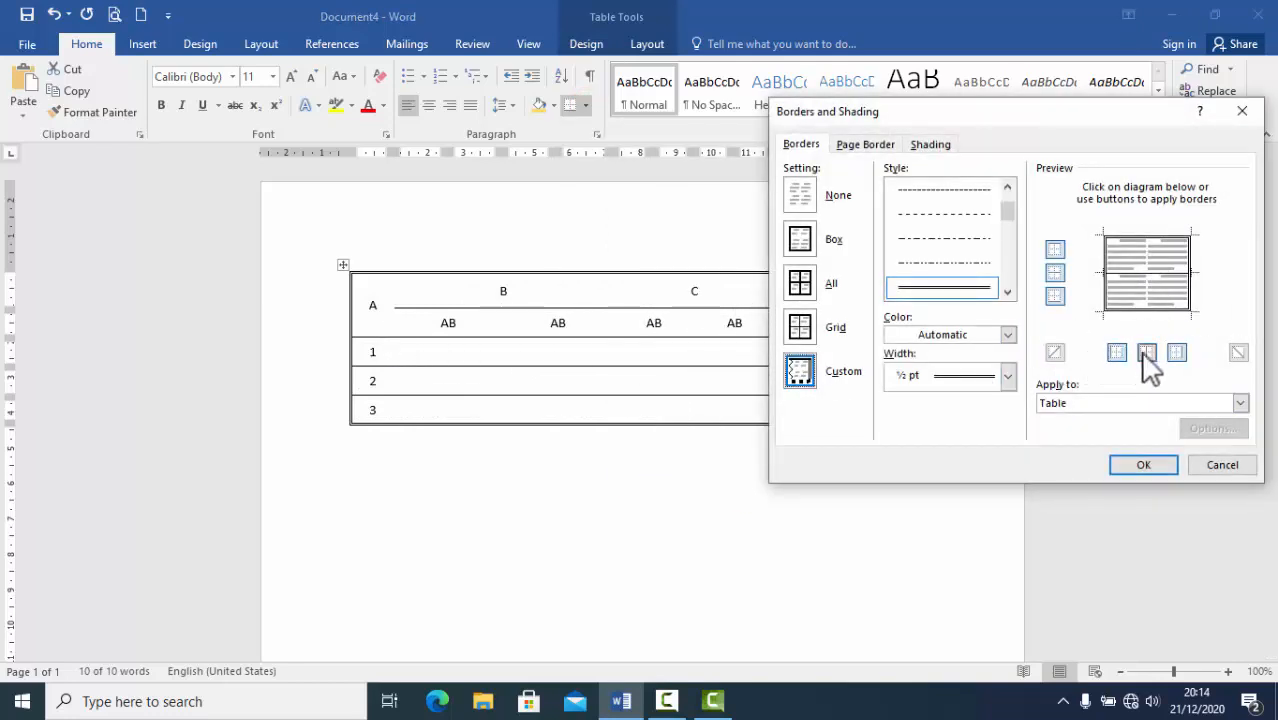
drag(1008, 201, 1006, 190)
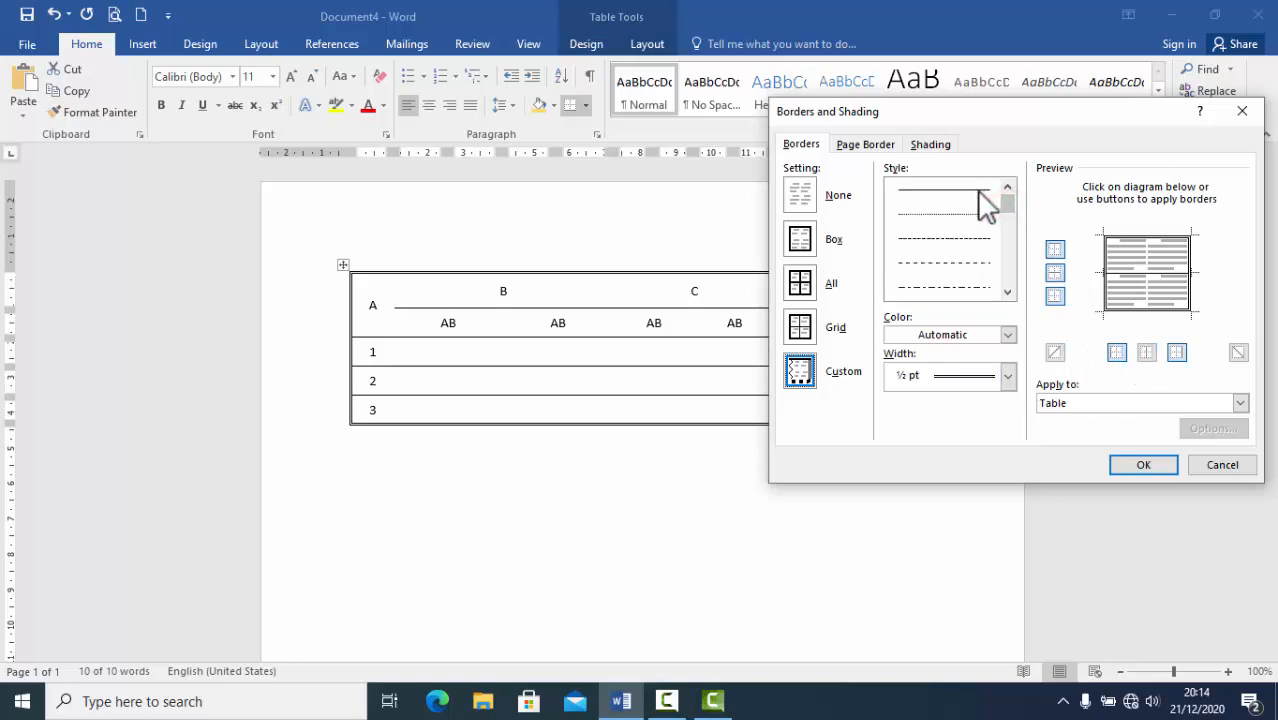
click(1148, 353)
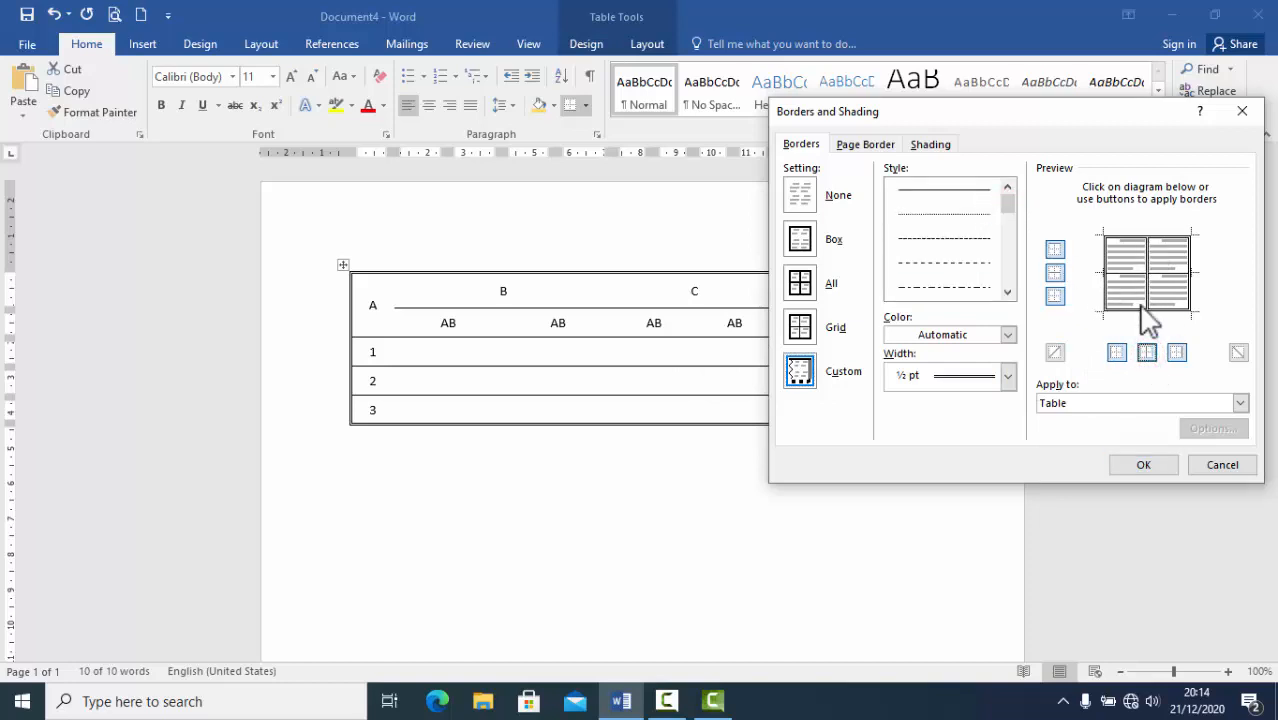
click(918, 188)
click(1147, 352)
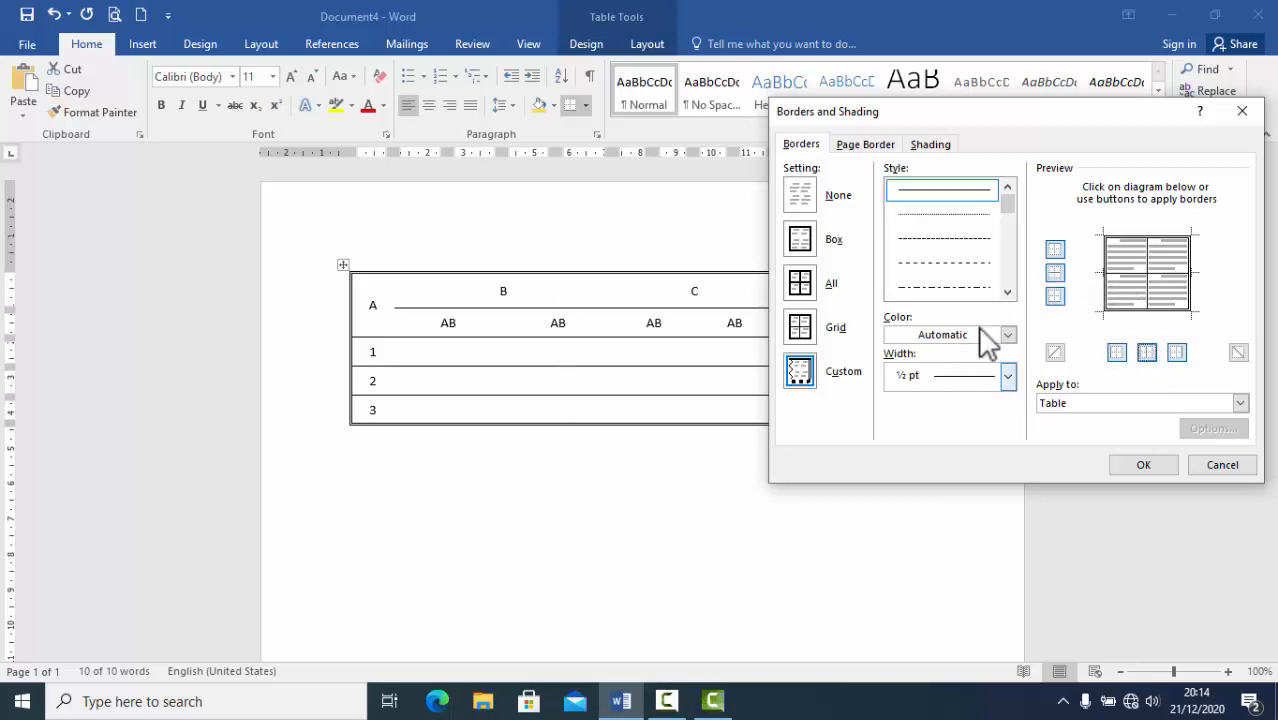
- Remove the inside horizontal borders of the table and apply the border settings
click(1057, 273)
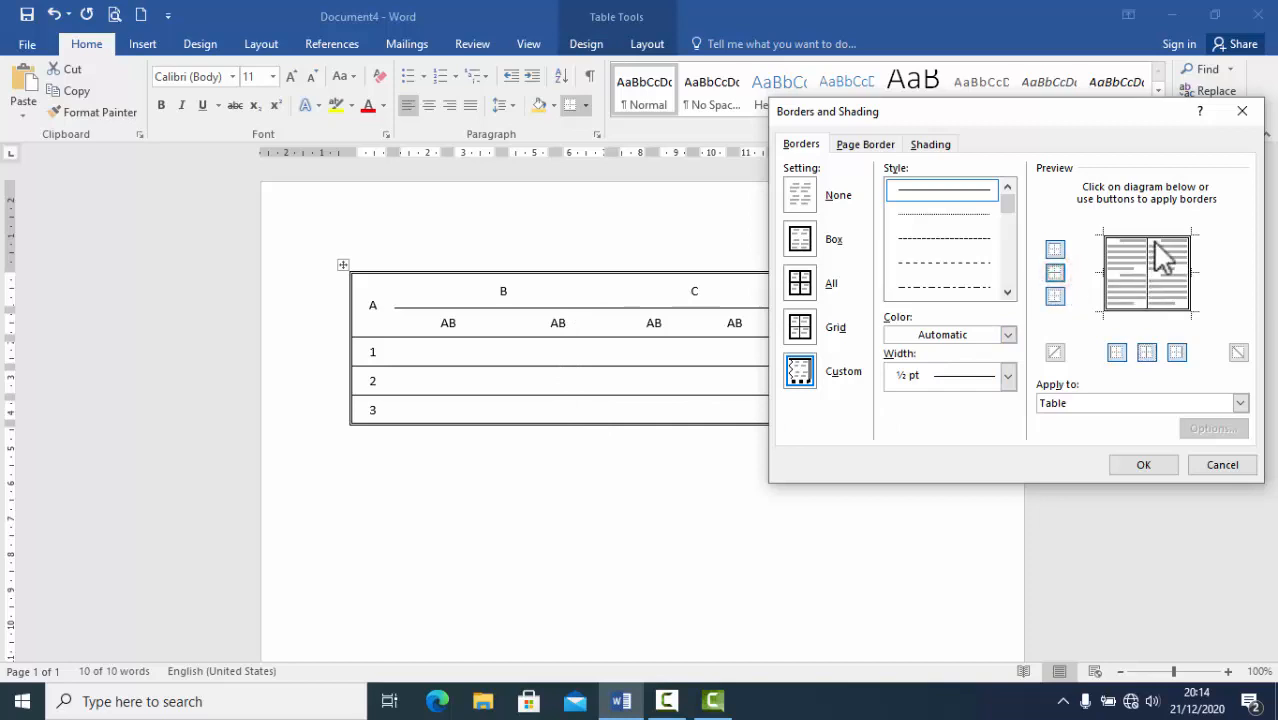
click(1143, 464)
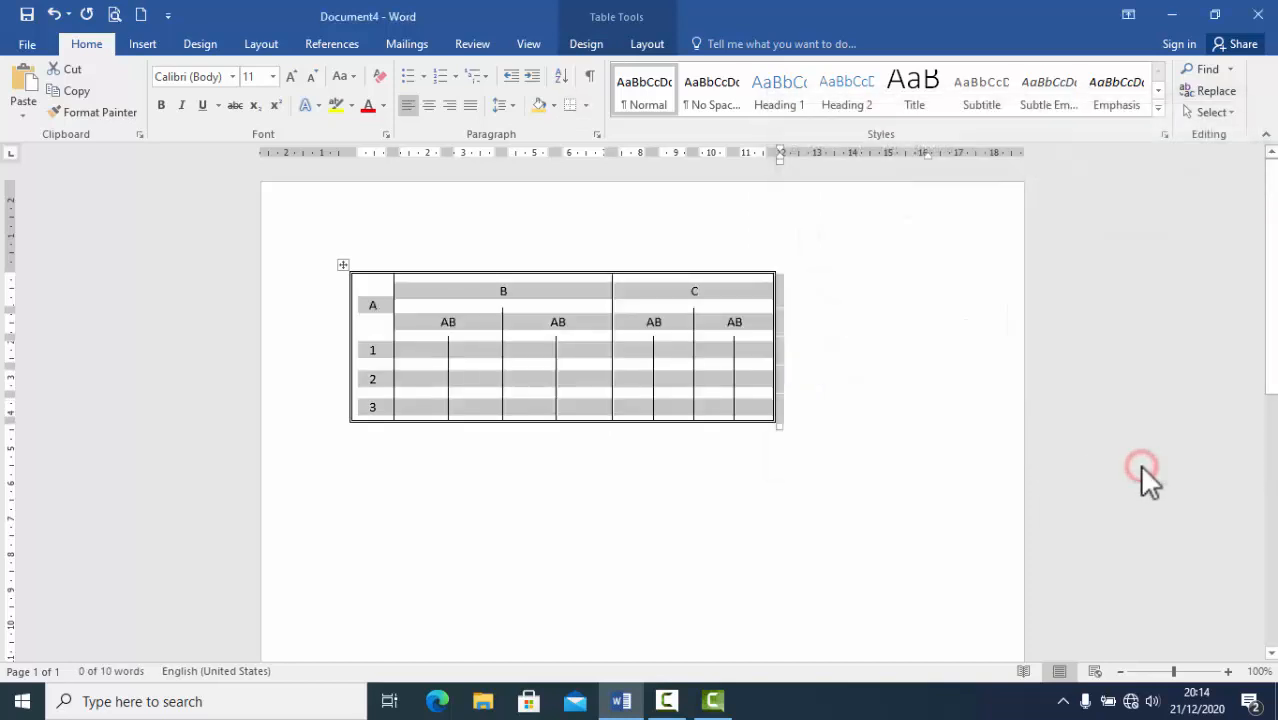
click(863, 446)
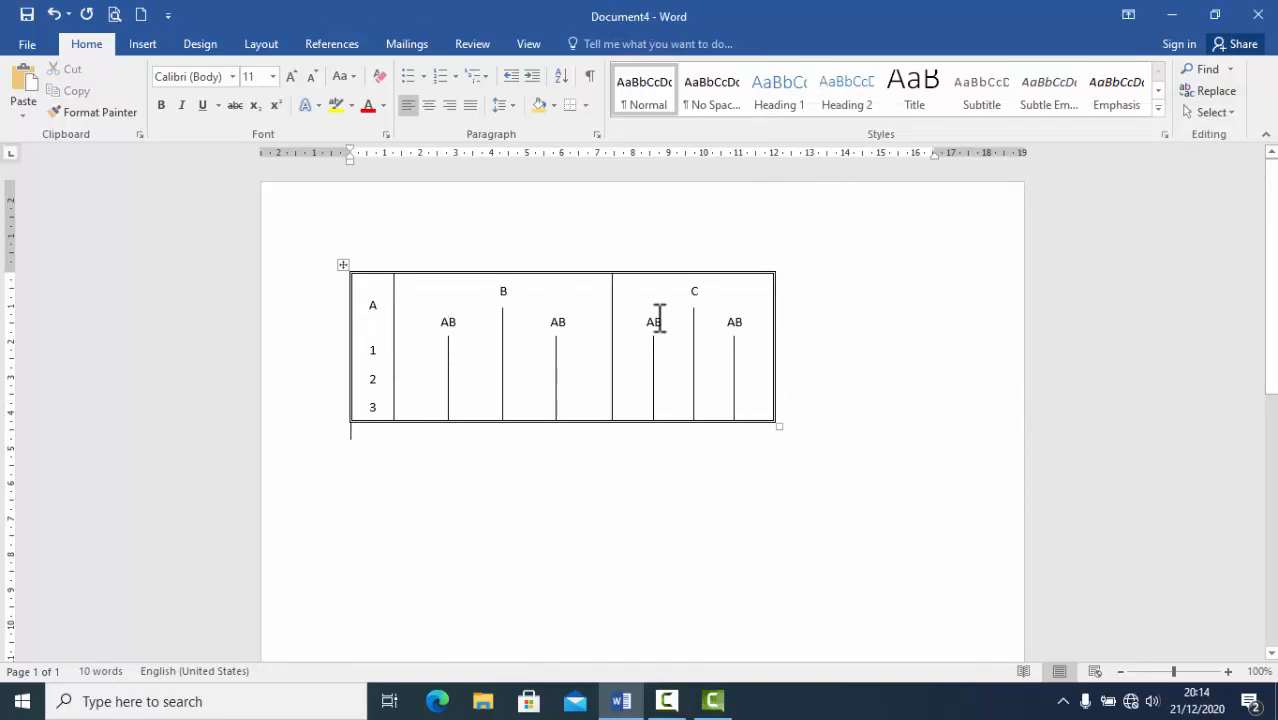
- Set the whole table's inside horizontal borders to a single solid ½ pt line in the Borders and Shading settings
click(343, 266)
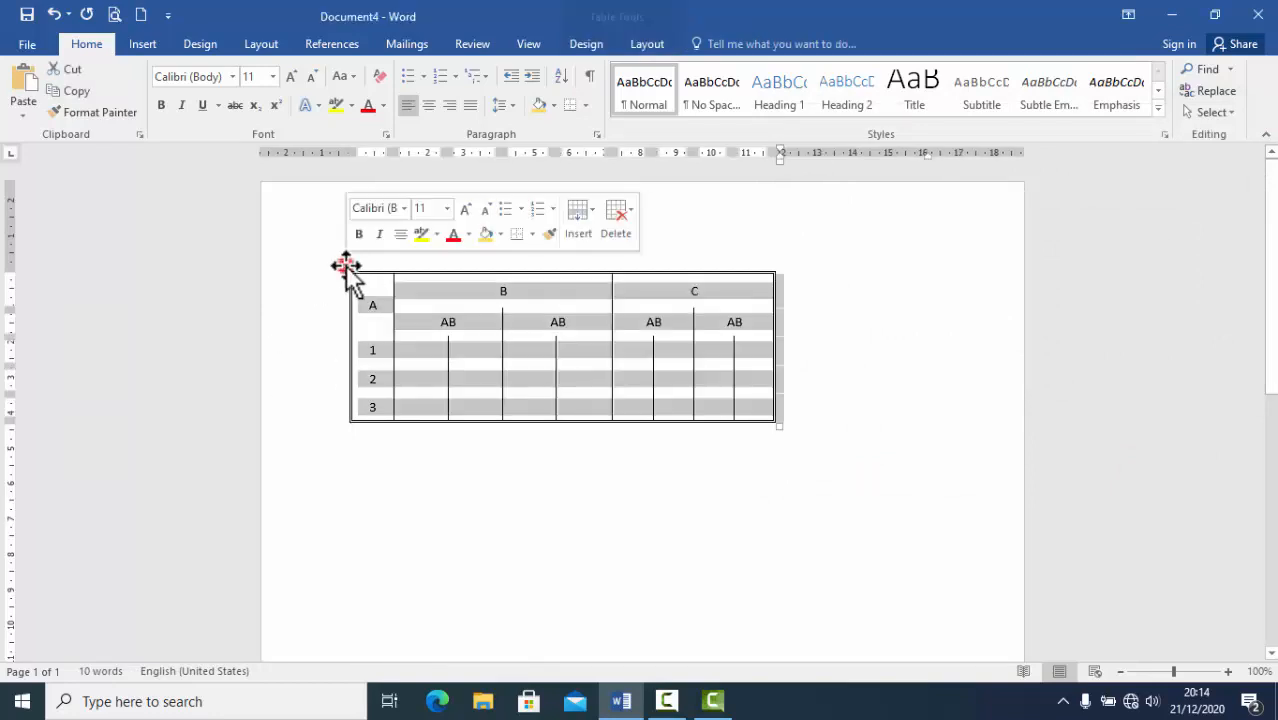
click(585, 106)
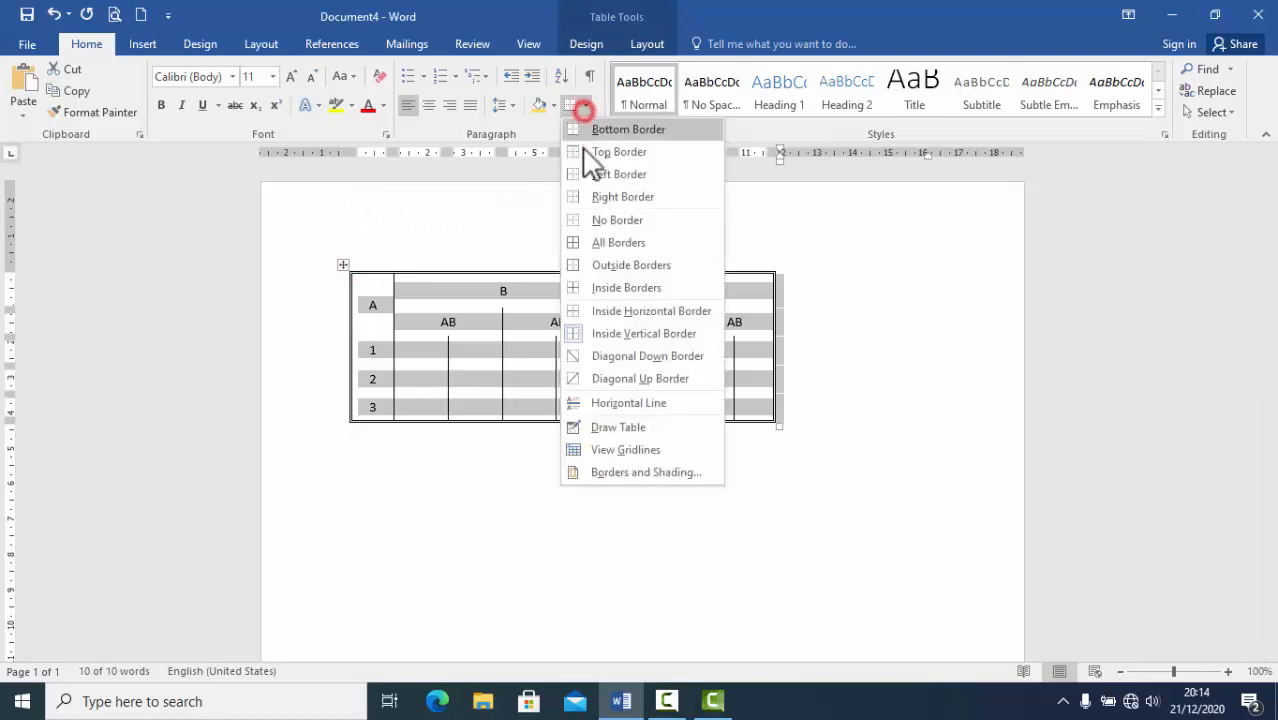
click(620, 471)
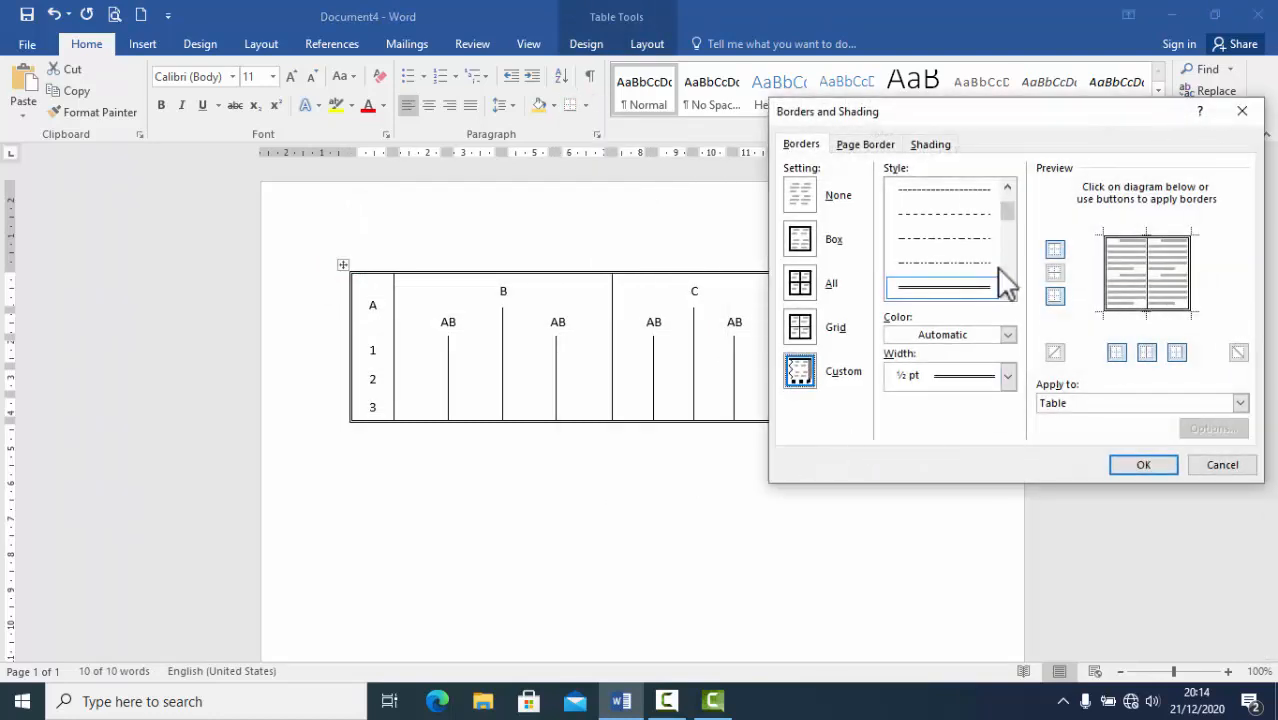
drag(1010, 212, 1008, 192)
click(967, 188)
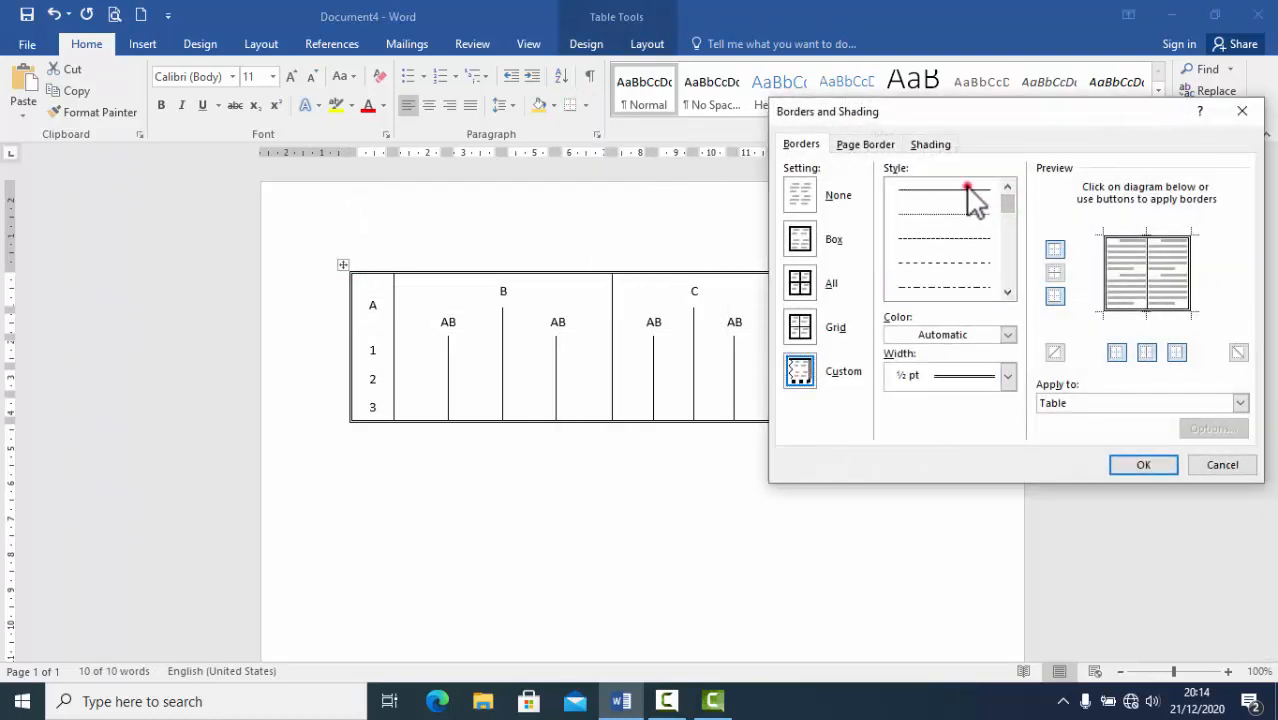
click(1055, 272)
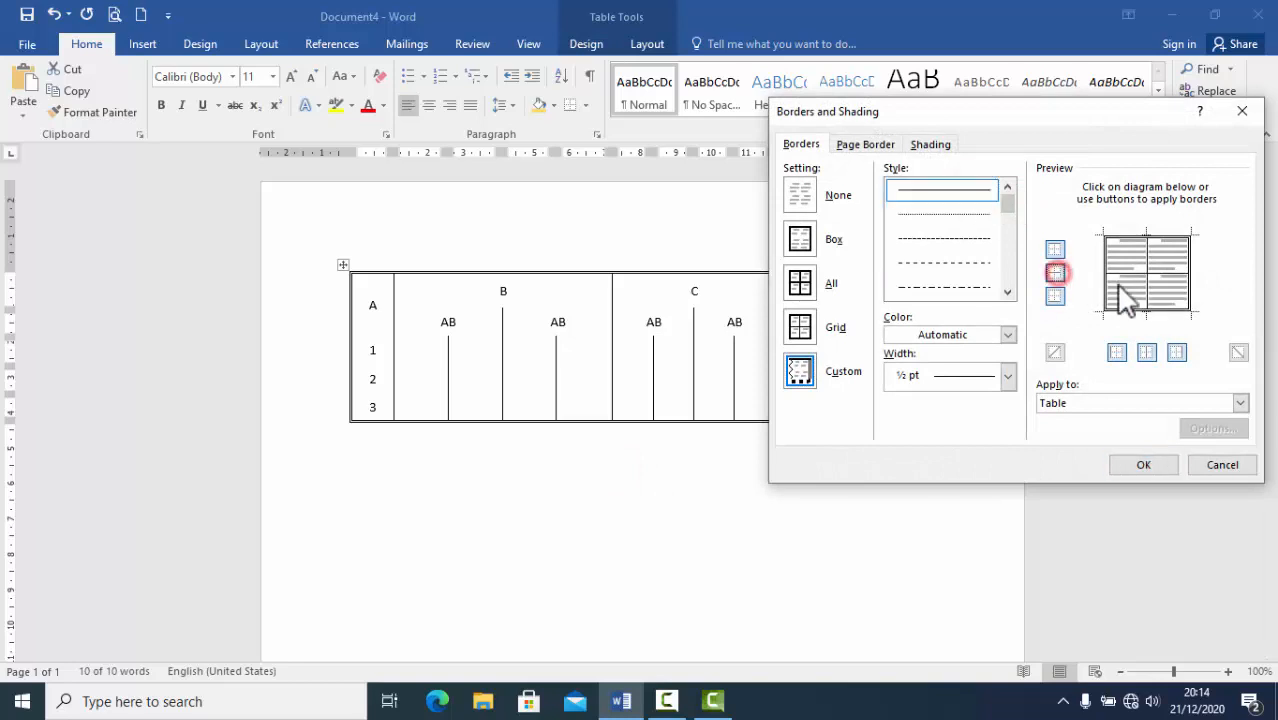
click(1143, 465)
click(882, 468)
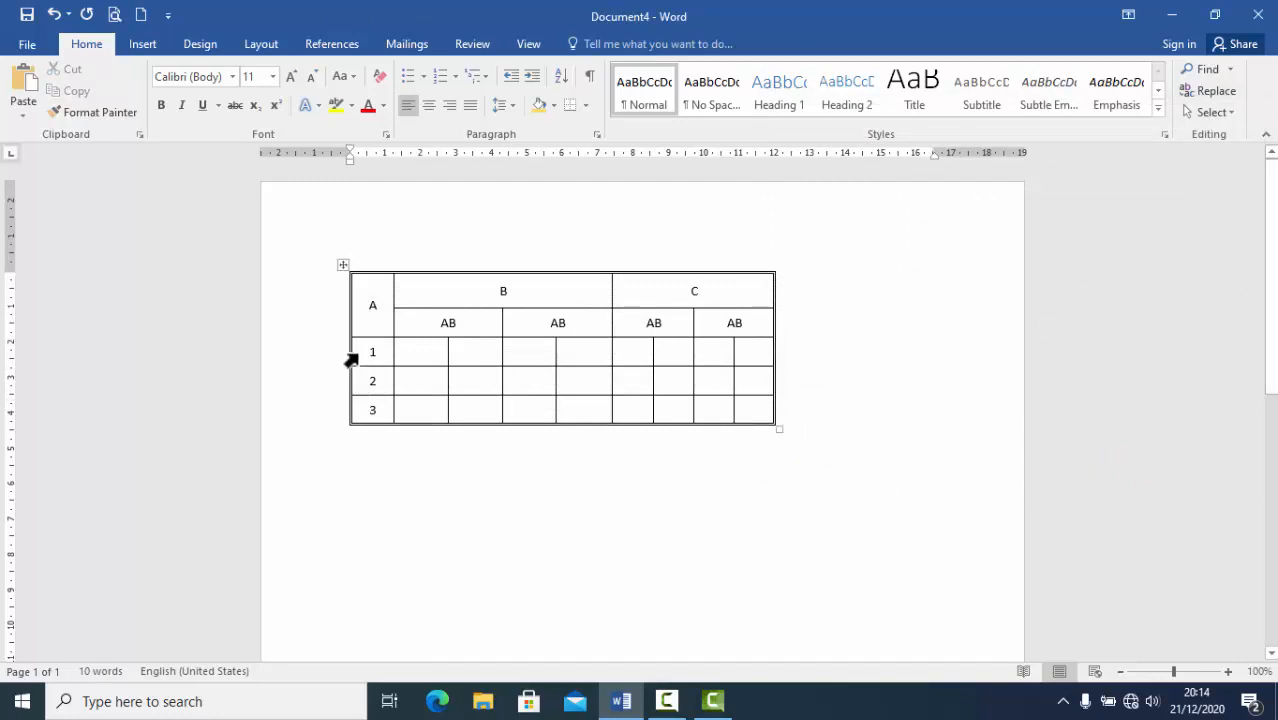
- Replace the top border of the row labelled 1 with a single solid 1 ½ pt line
drag(359, 350, 755, 352)
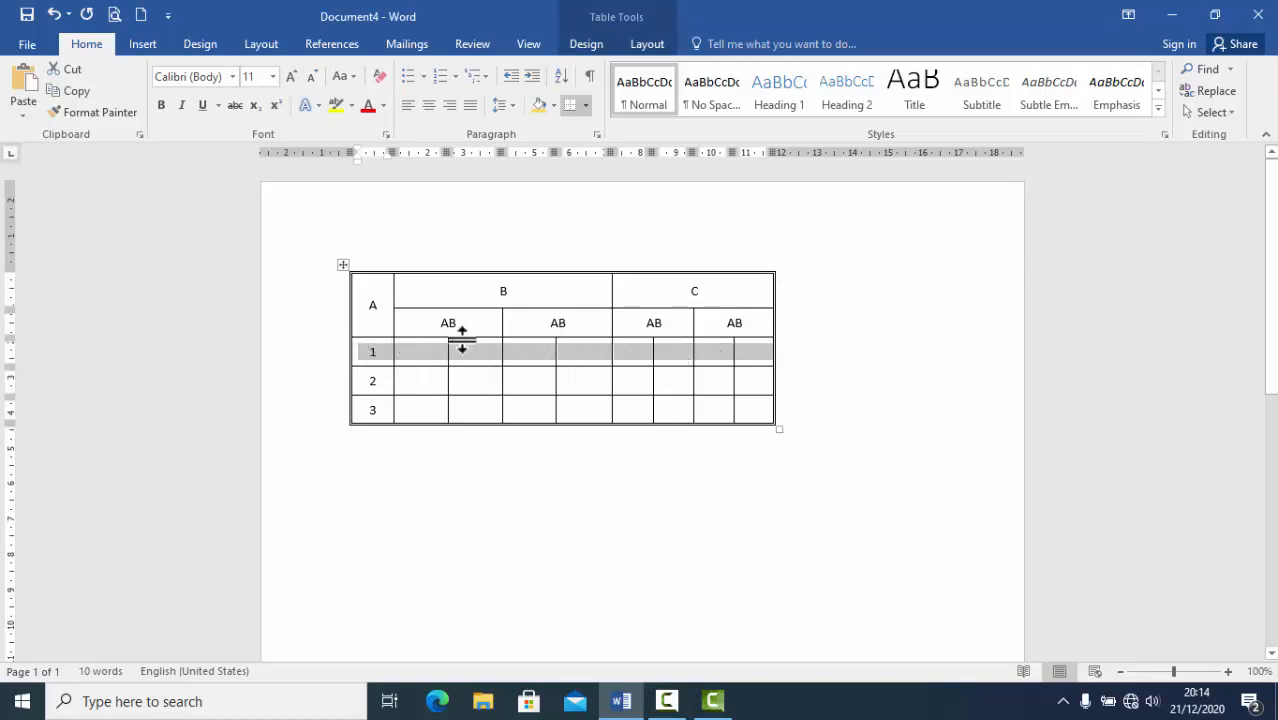
click(825, 385)
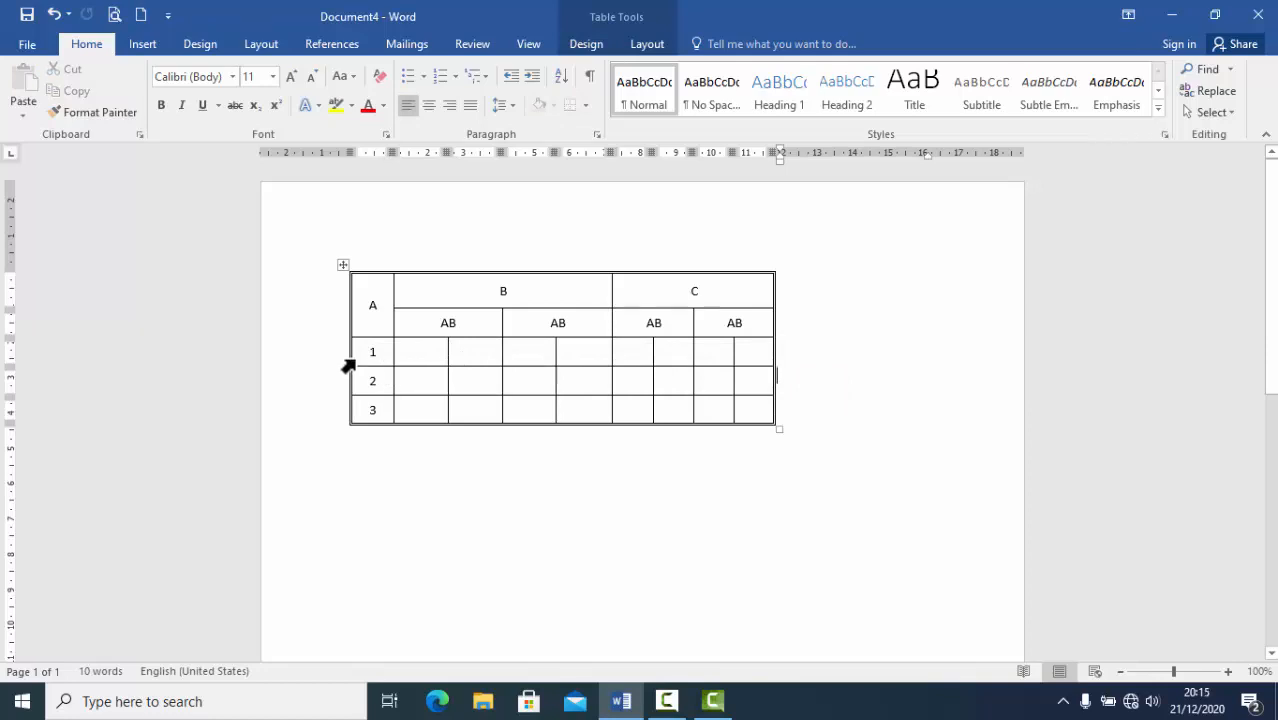
drag(366, 352, 754, 355)
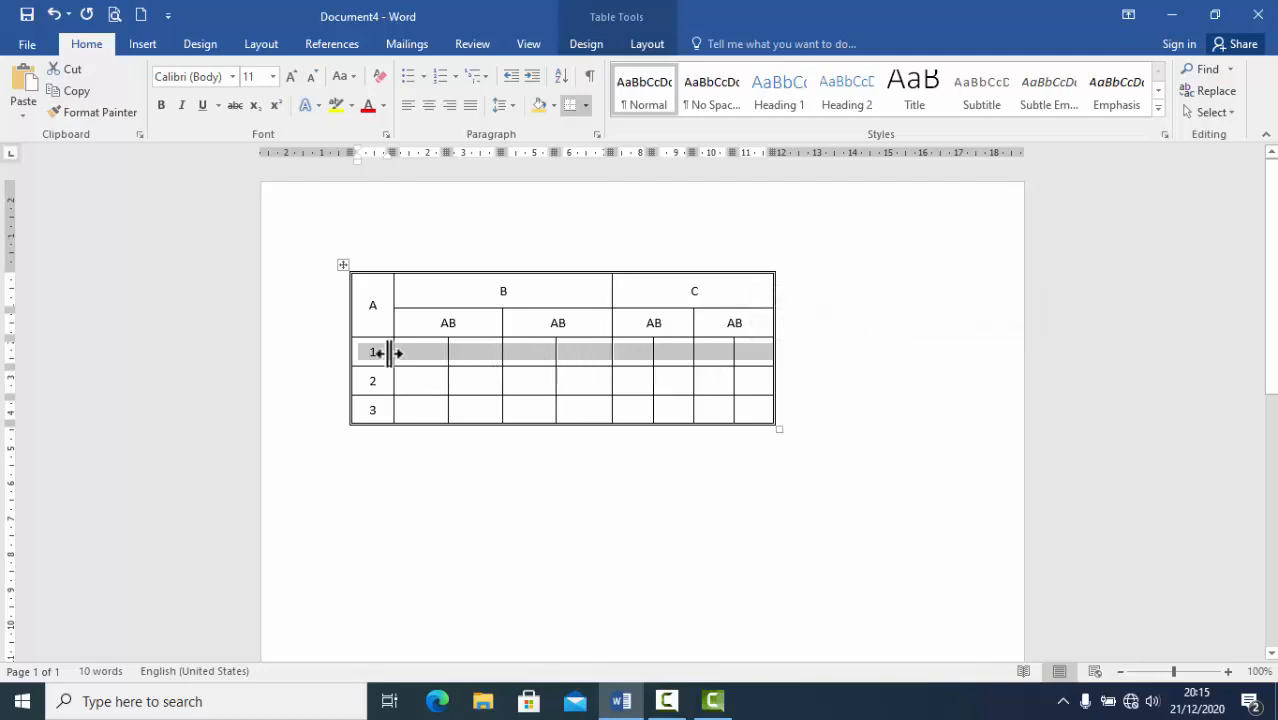
click(586, 105)
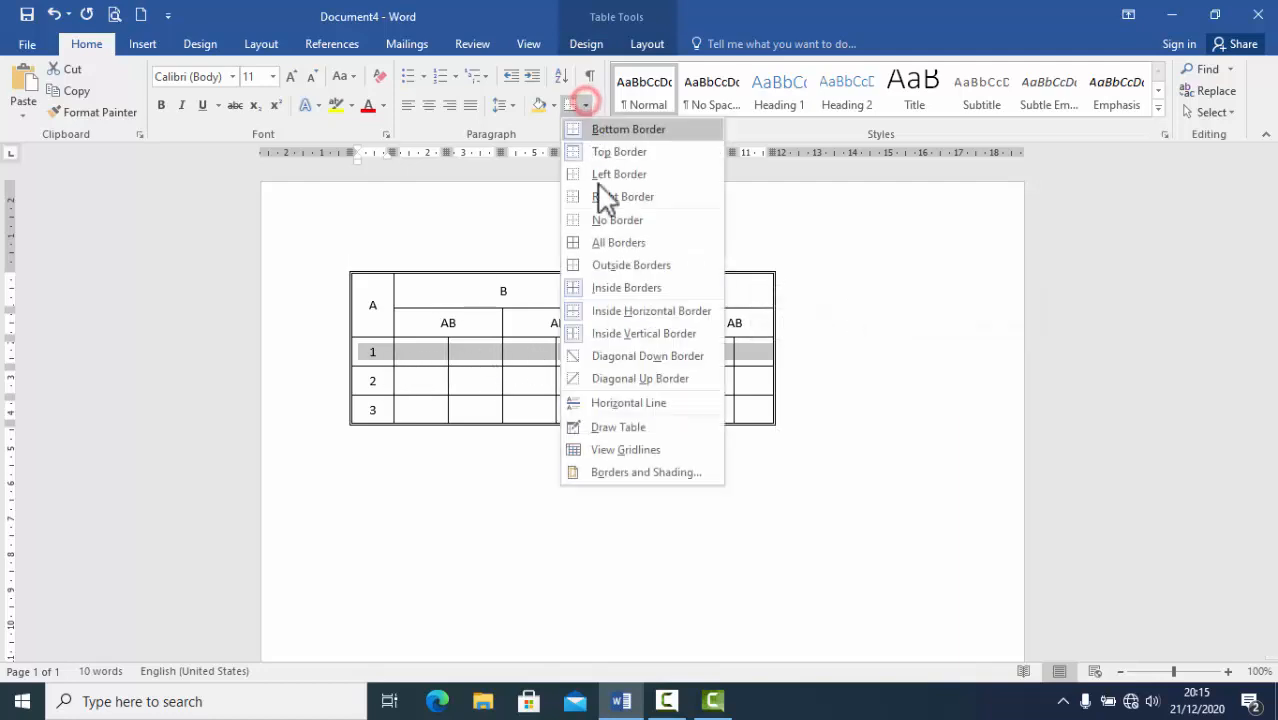
click(628, 470)
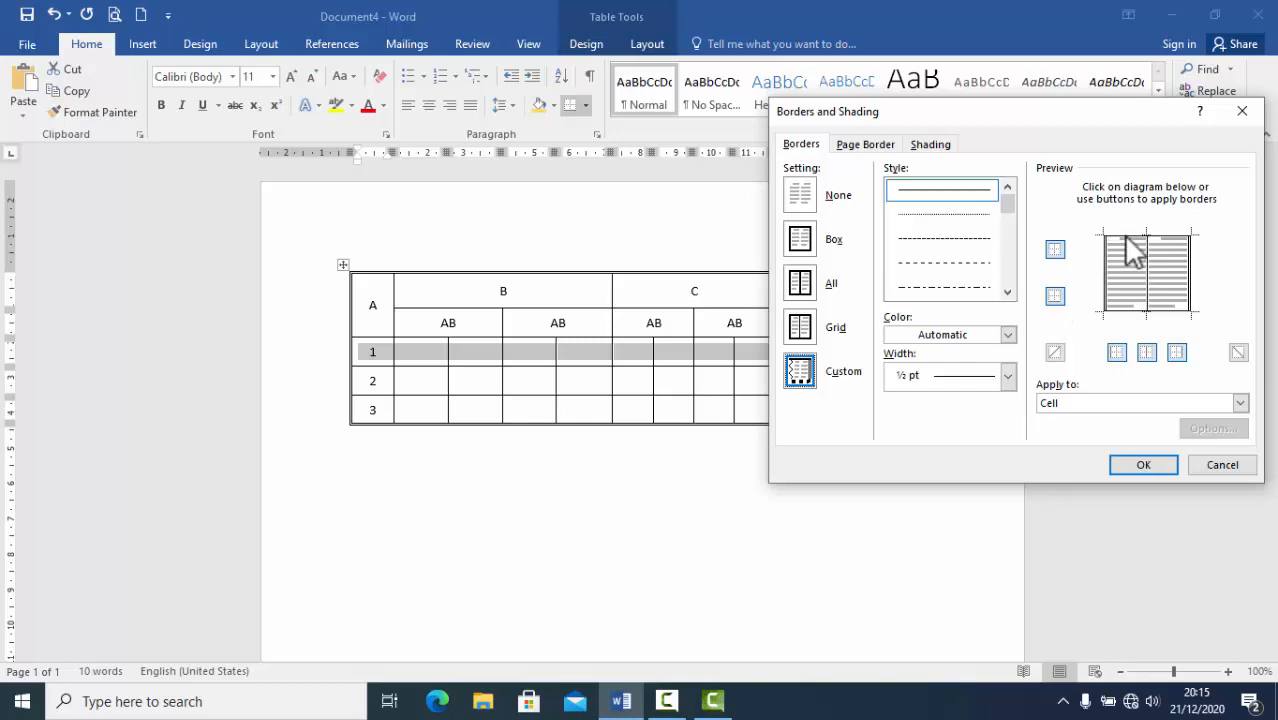
click(1055, 250)
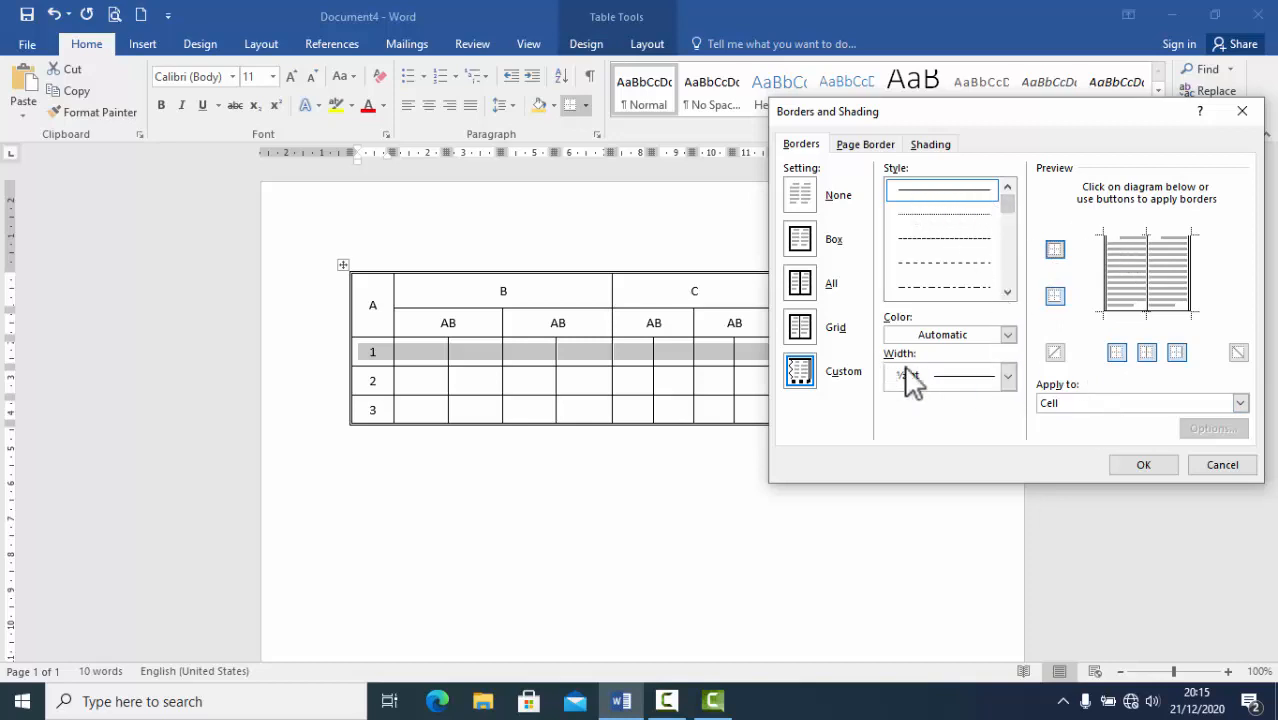
click(1008, 374)
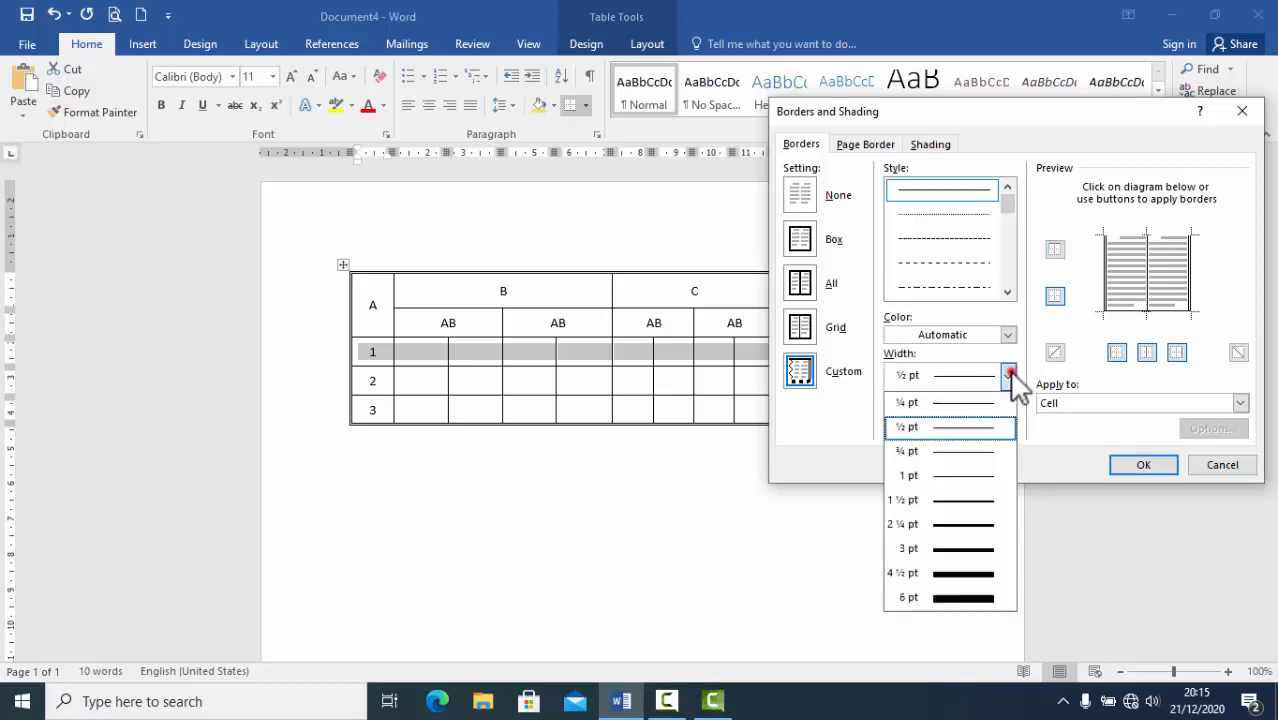
click(978, 500)
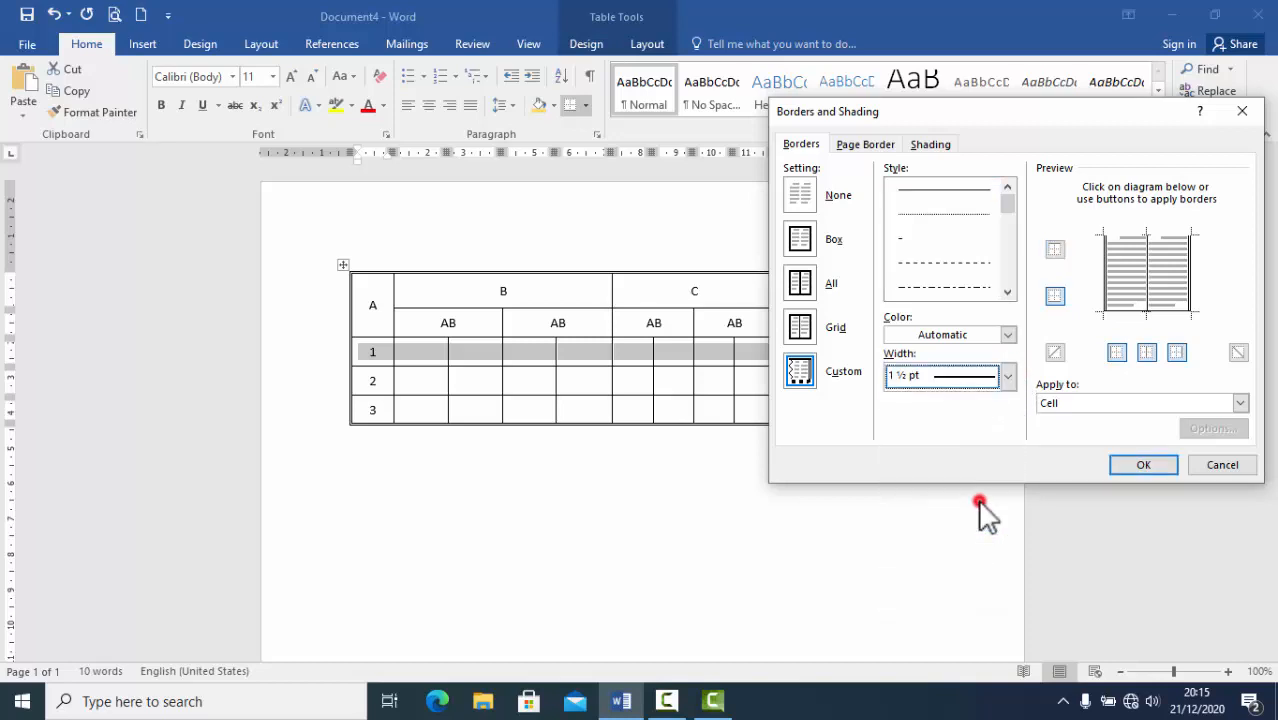
click(1055, 250)
click(1141, 465)
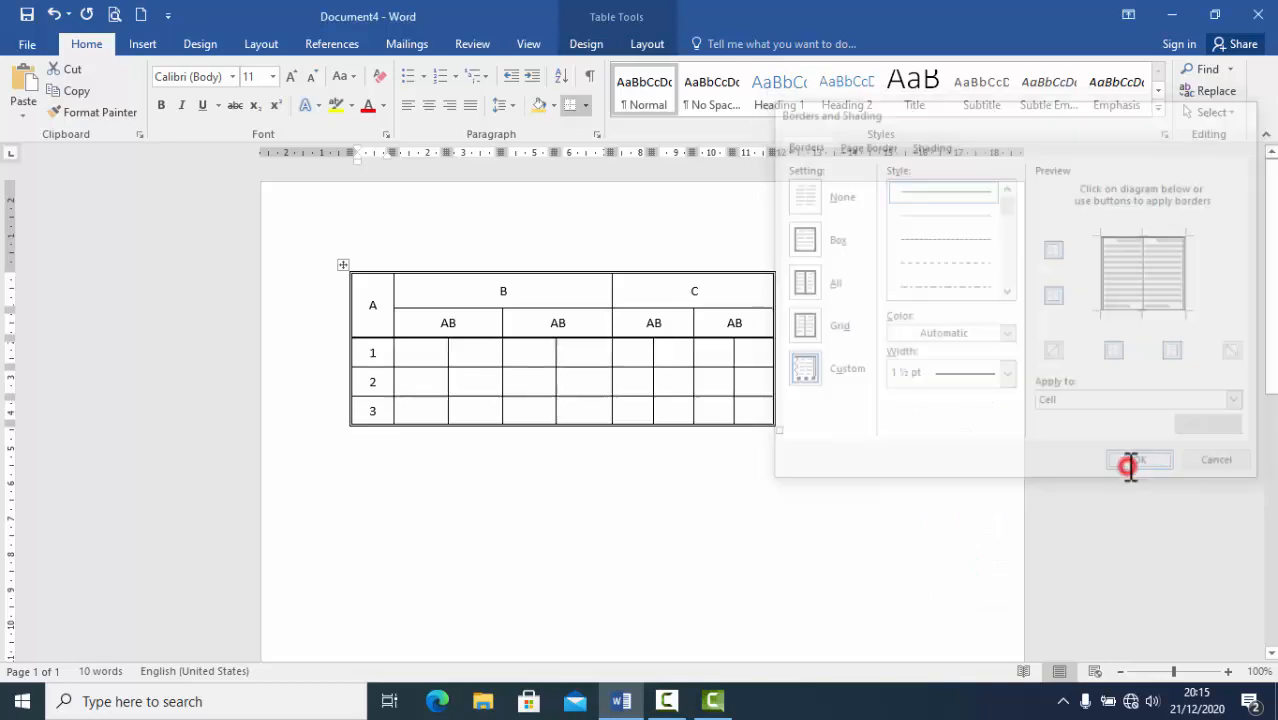
click(880, 446)
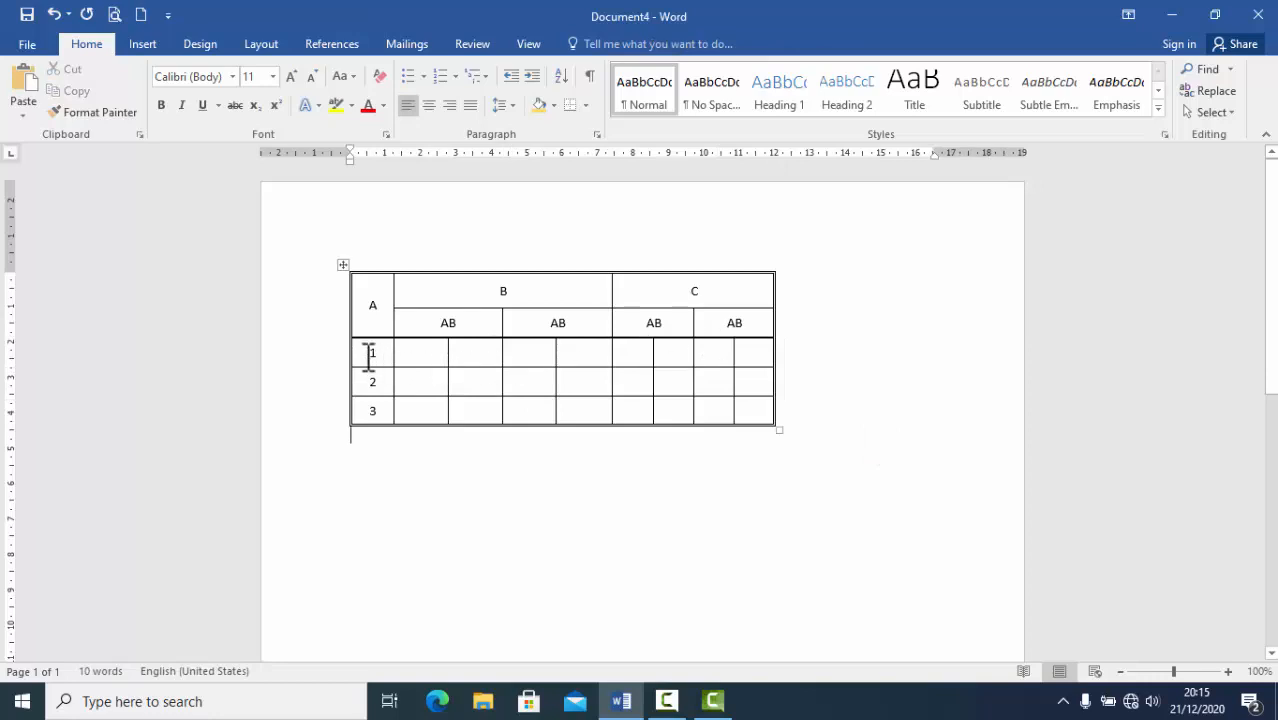
- Undo the border change made to the row labelled 1
drag(368, 354, 752, 370)
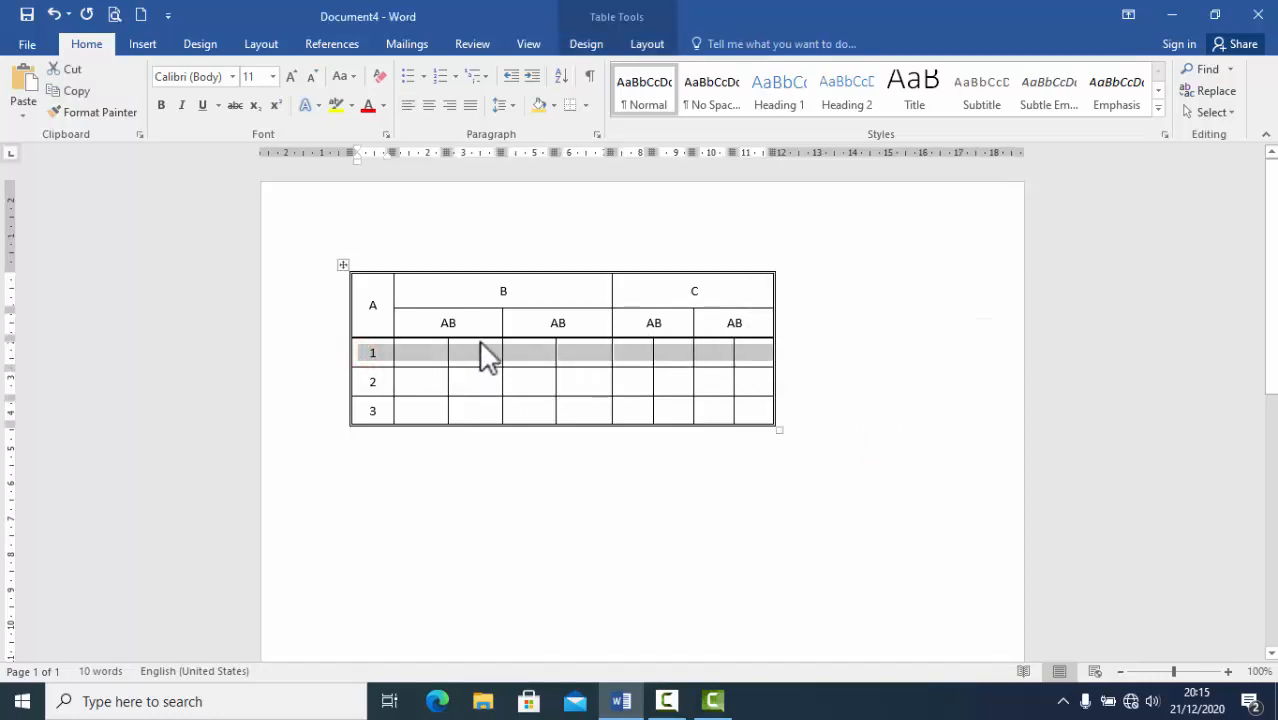
click(54, 14)
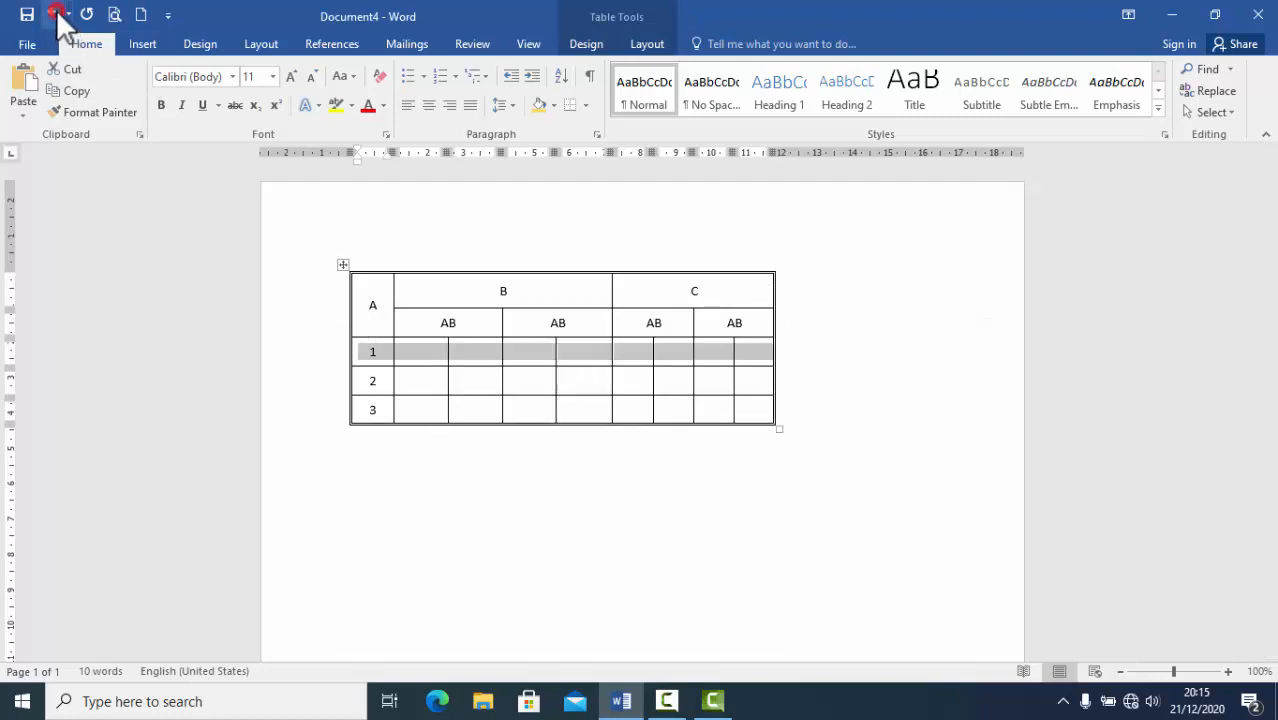
click(398, 358)
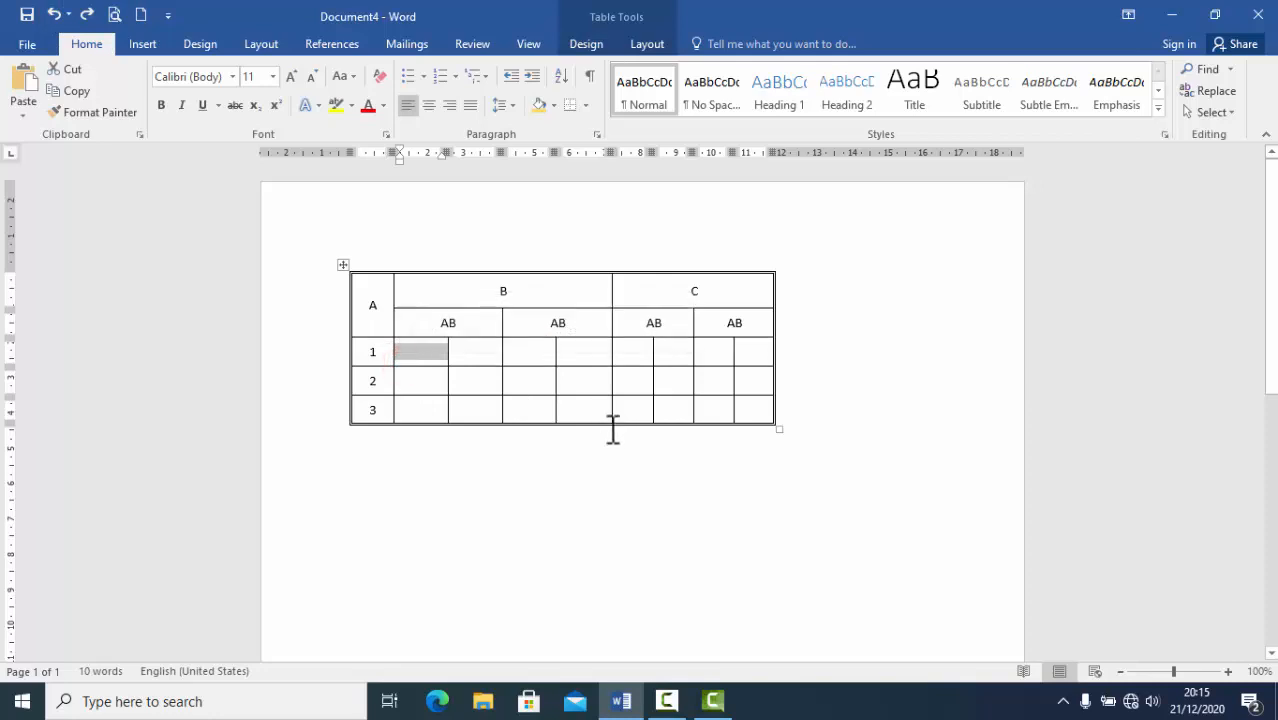
click(587, 393)
- Replace the bottom border of the two header rows (A, B, C and AB cells) with a single solid 1 ½ pt line
drag(368, 316, 742, 320)
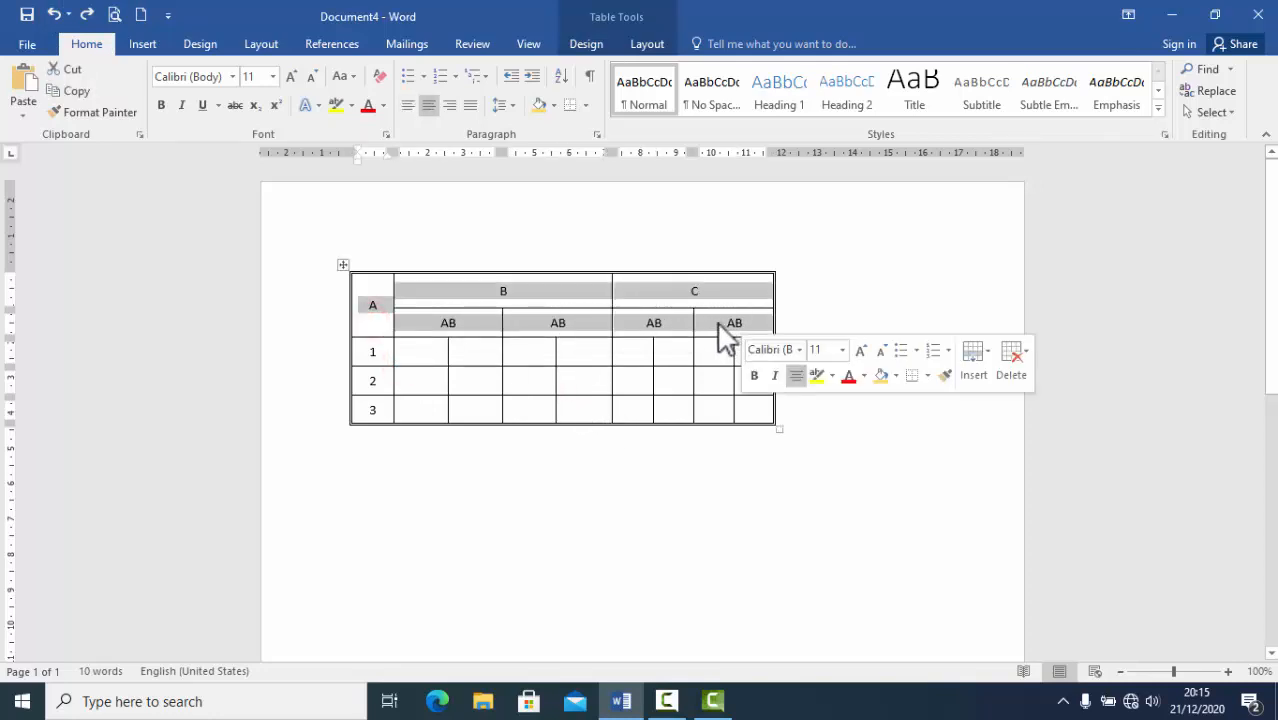
click(588, 106)
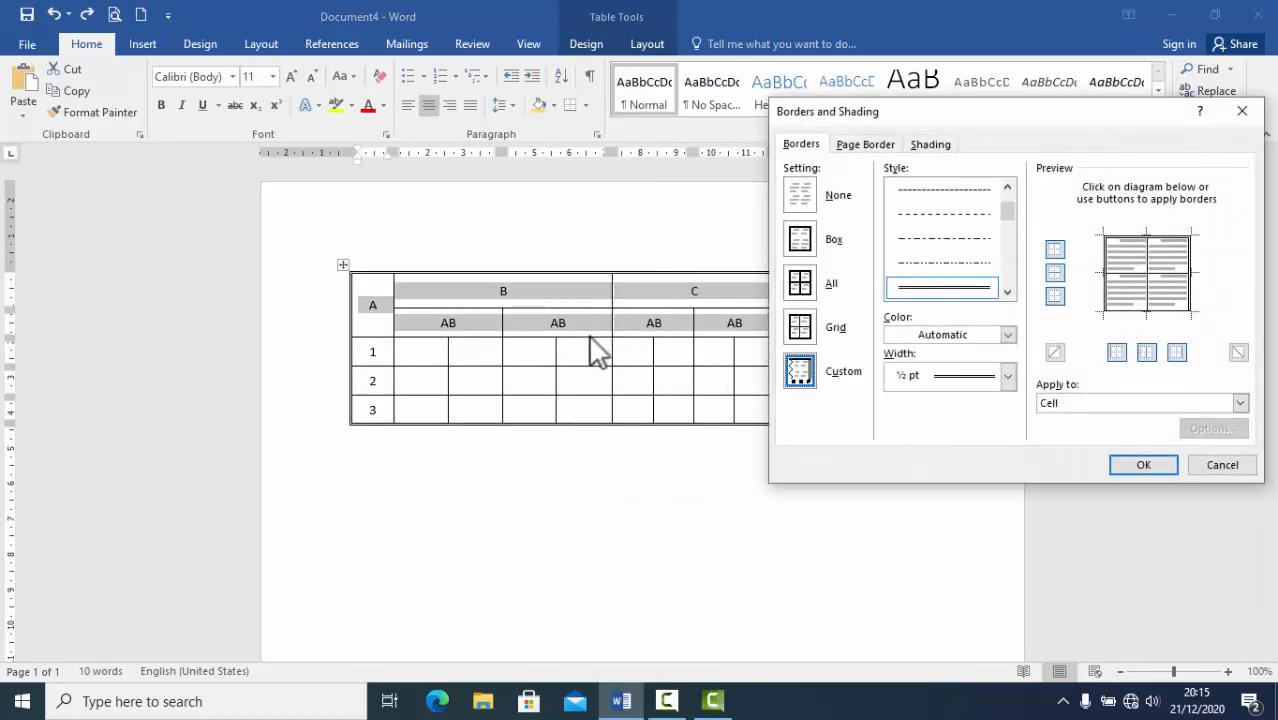
click(1055, 296)
drag(1008, 212, 1006, 199)
click(962, 189)
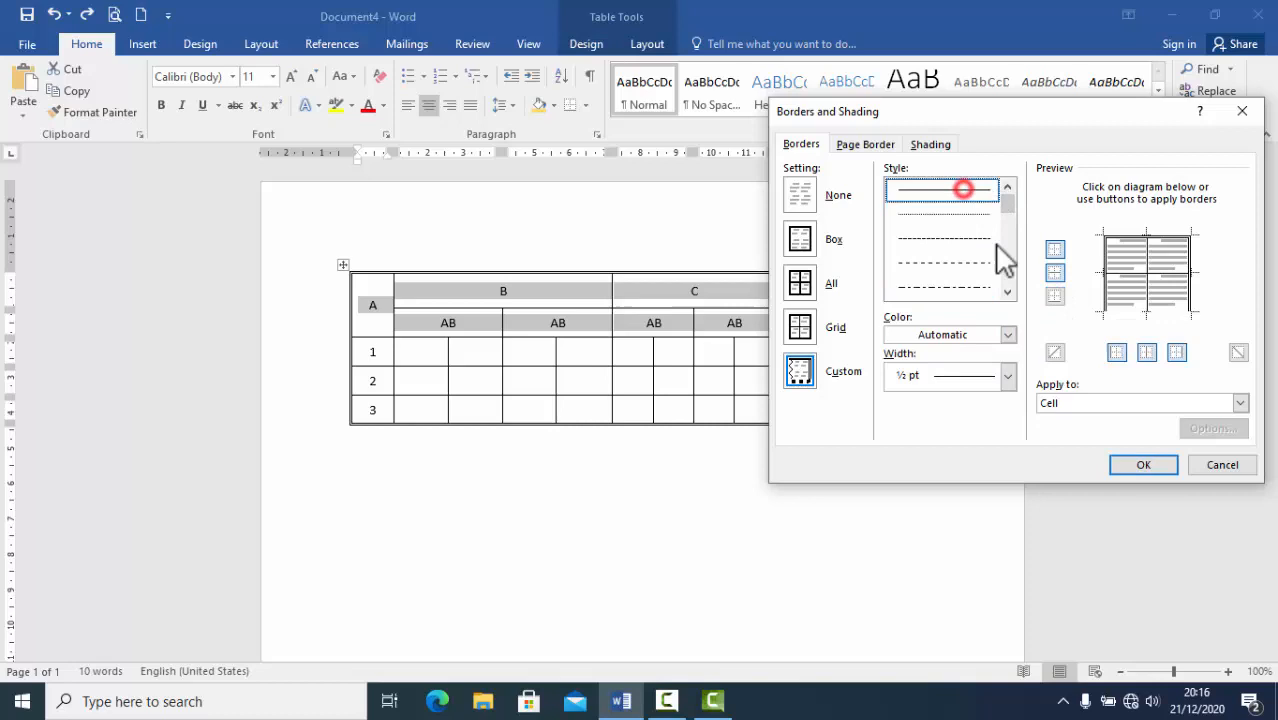
click(1008, 376)
click(968, 500)
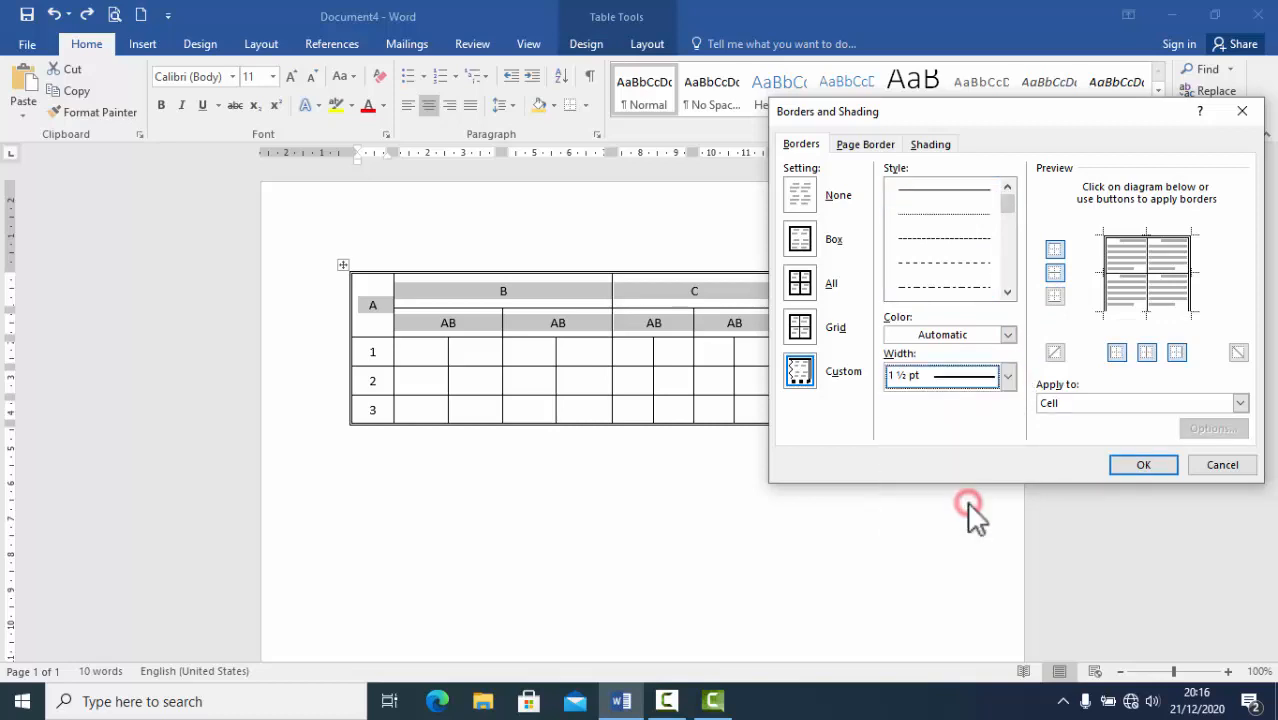
click(1055, 296)
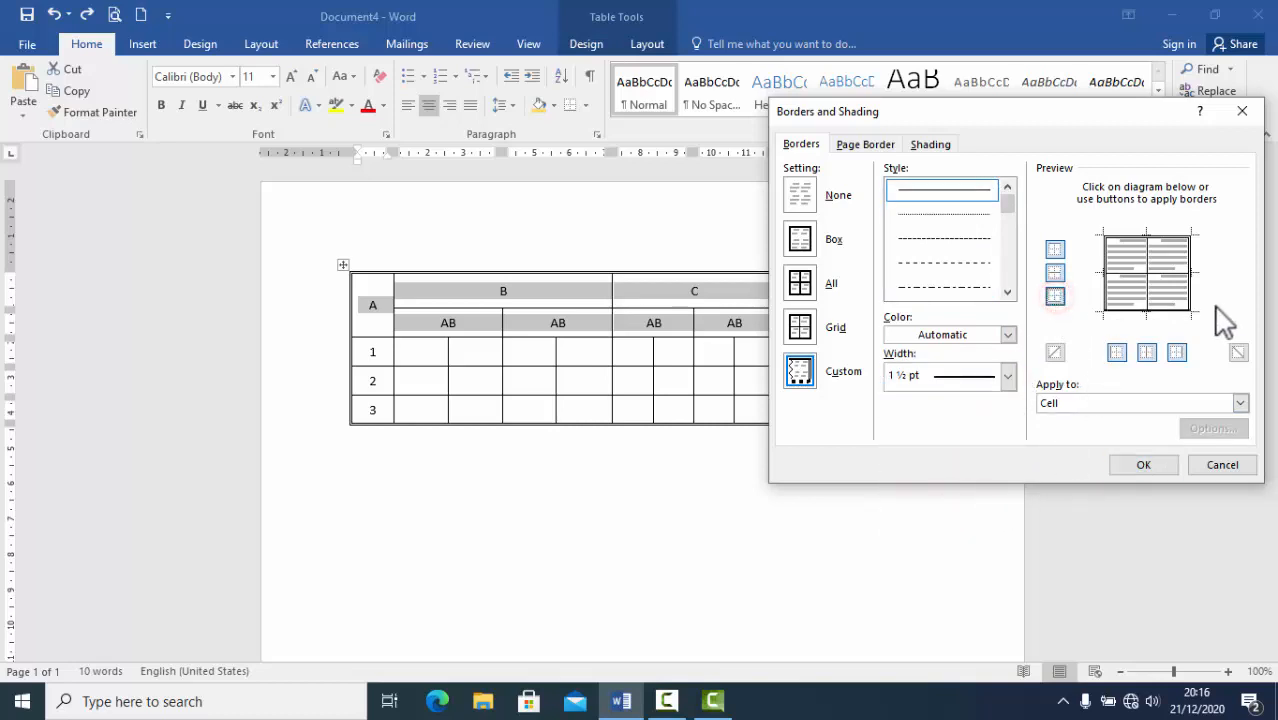
click(1150, 463)
click(862, 351)
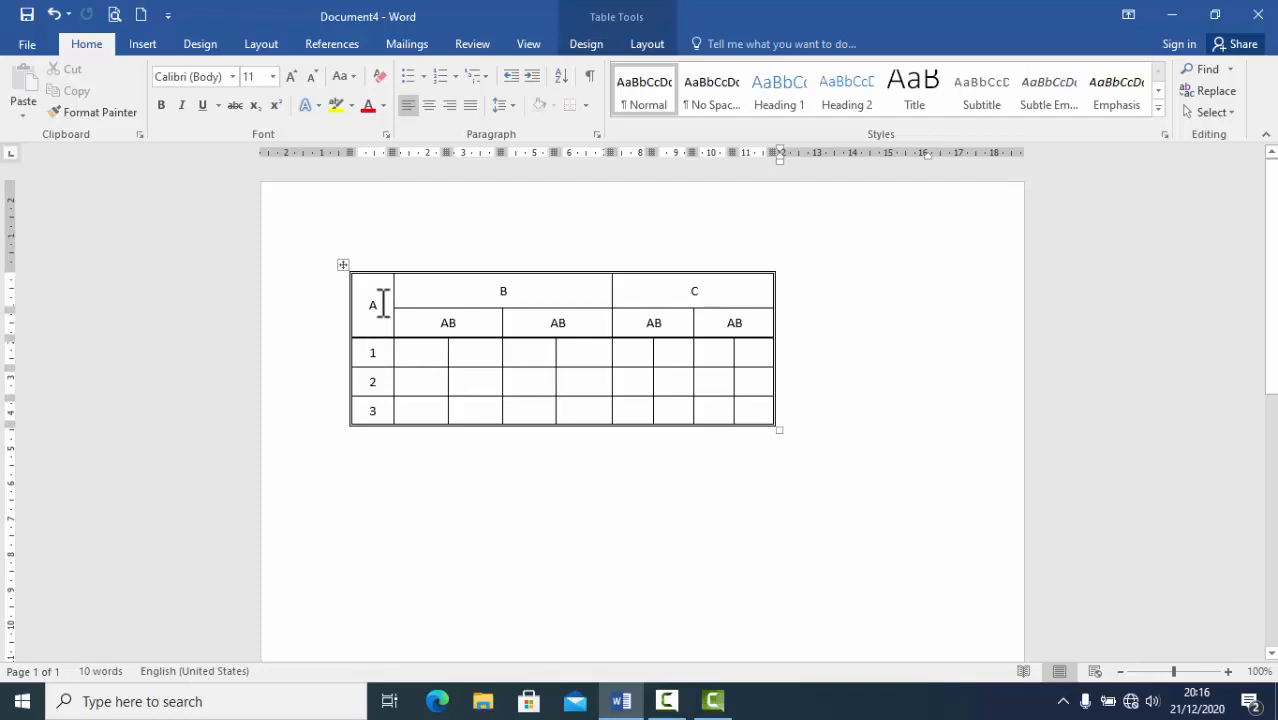
- Replace the right border of the first column, from A down to 3, with a single solid 1 ½ pt line
drag(383, 293, 371, 412)
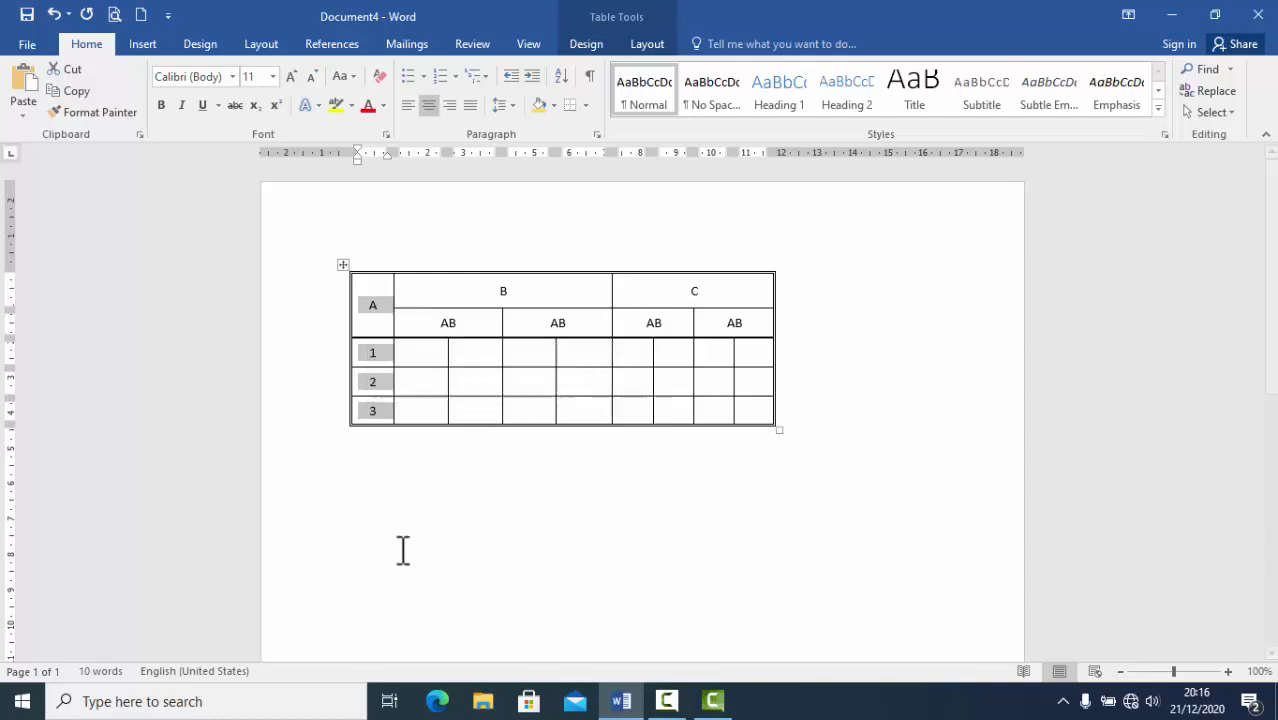
click(587, 106)
click(634, 471)
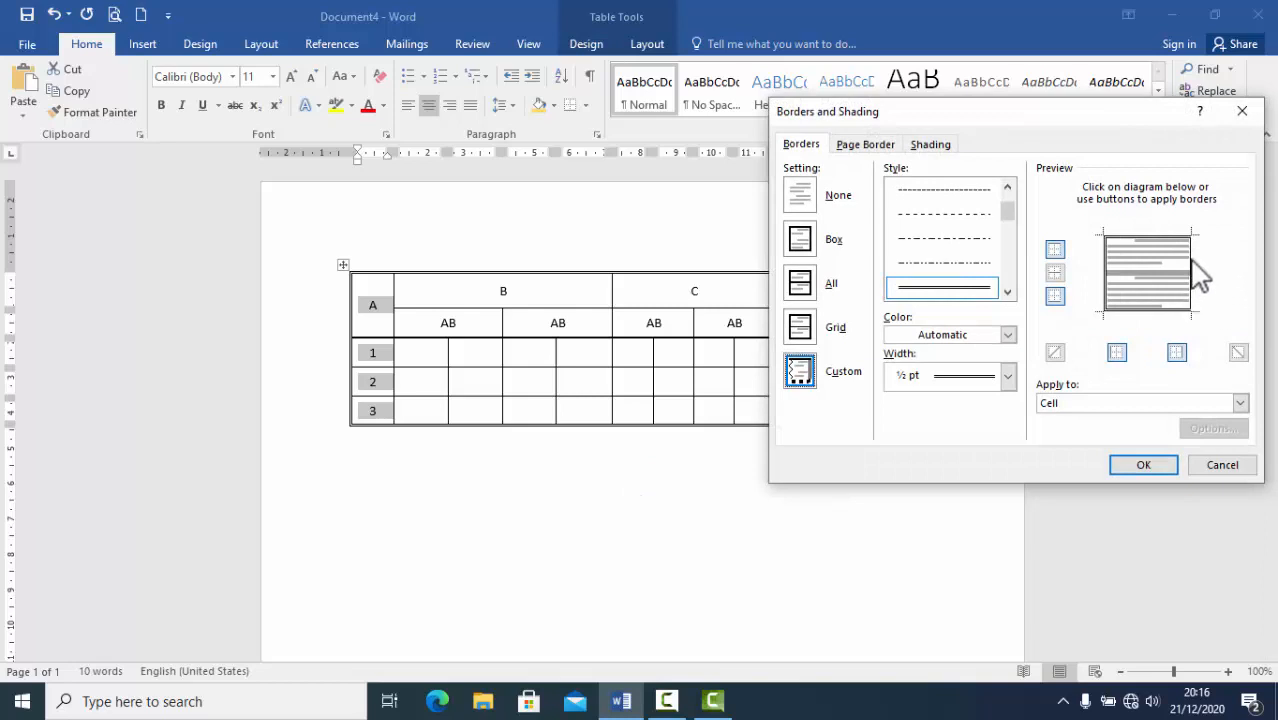
click(1178, 352)
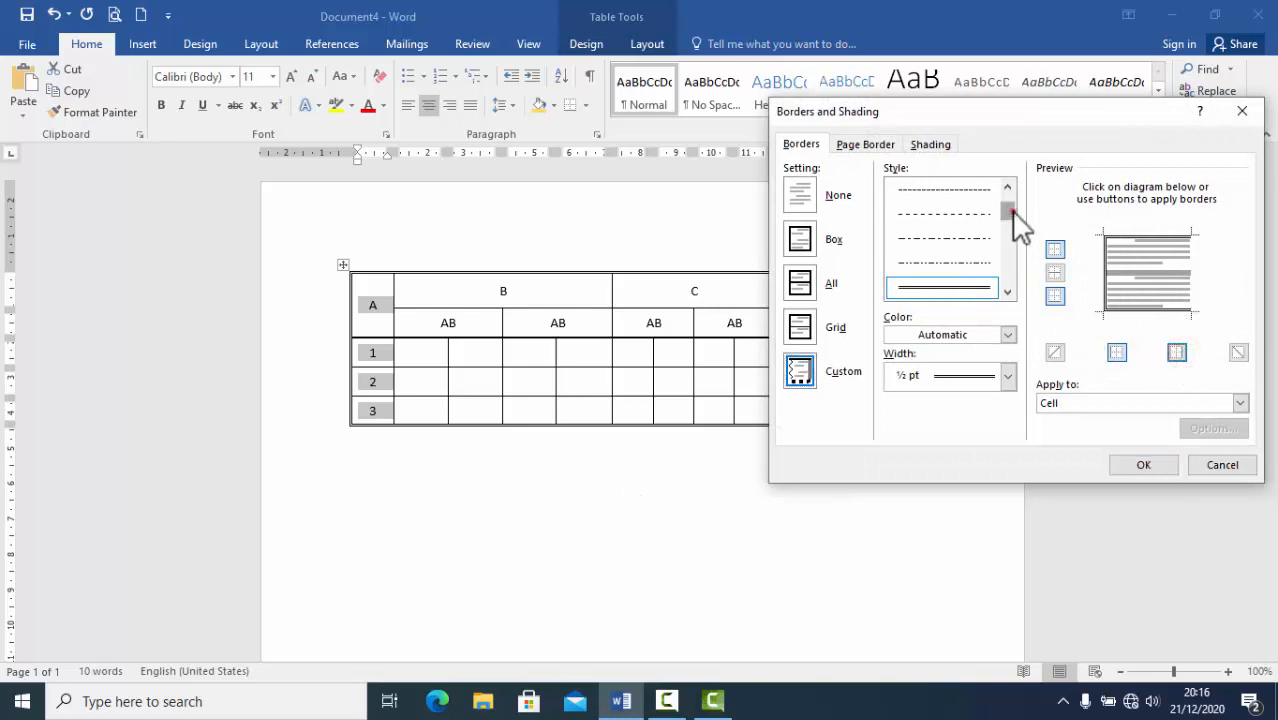
drag(1010, 215, 1007, 200)
click(970, 191)
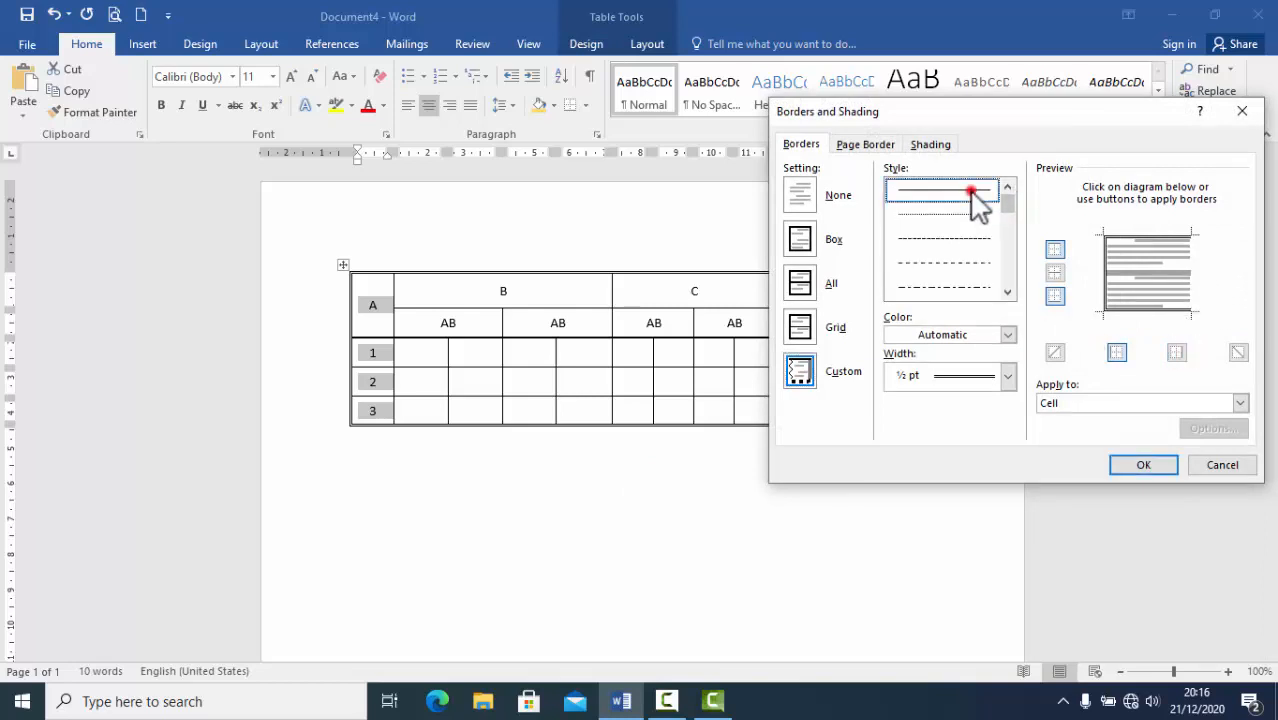
click(1007, 376)
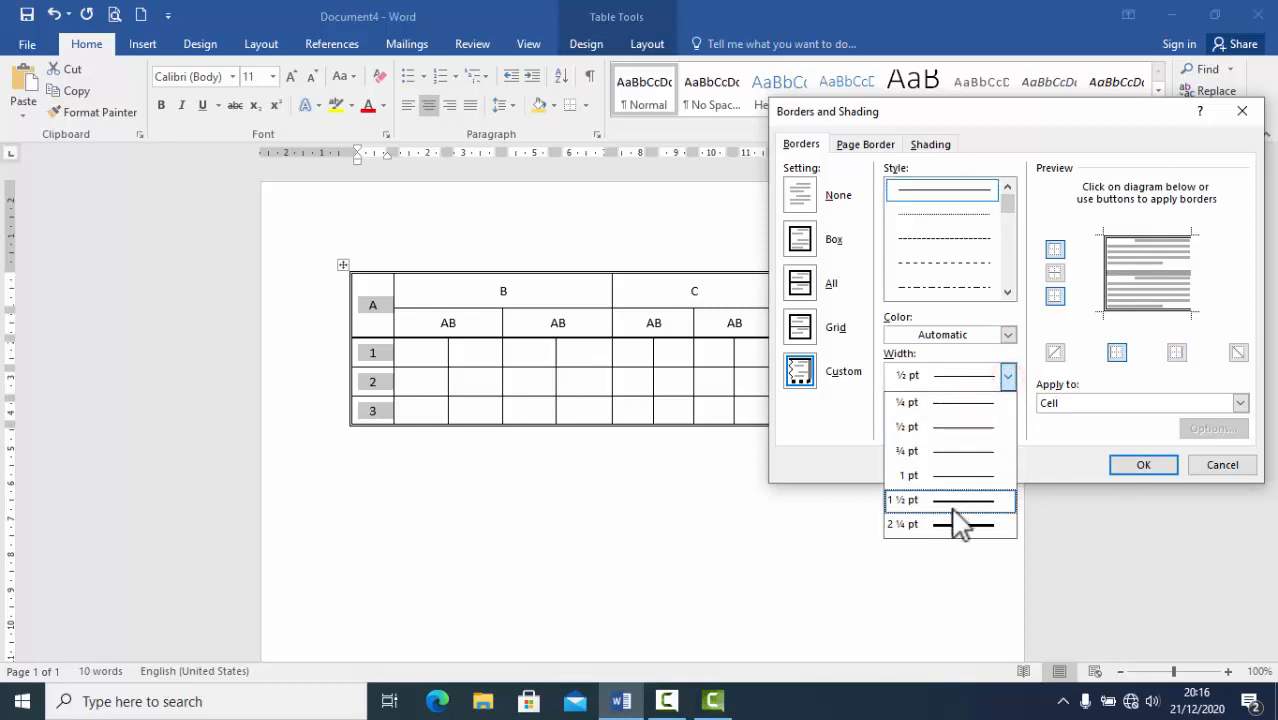
click(953, 500)
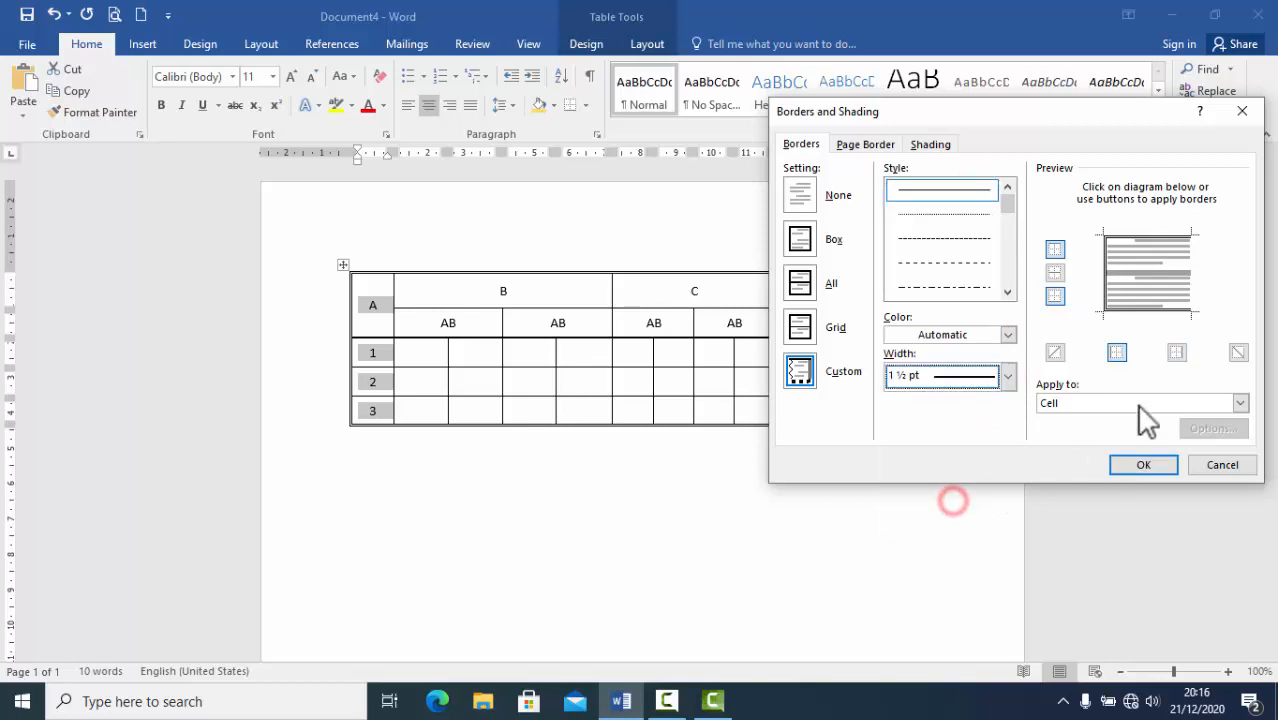
click(1177, 352)
click(1143, 464)
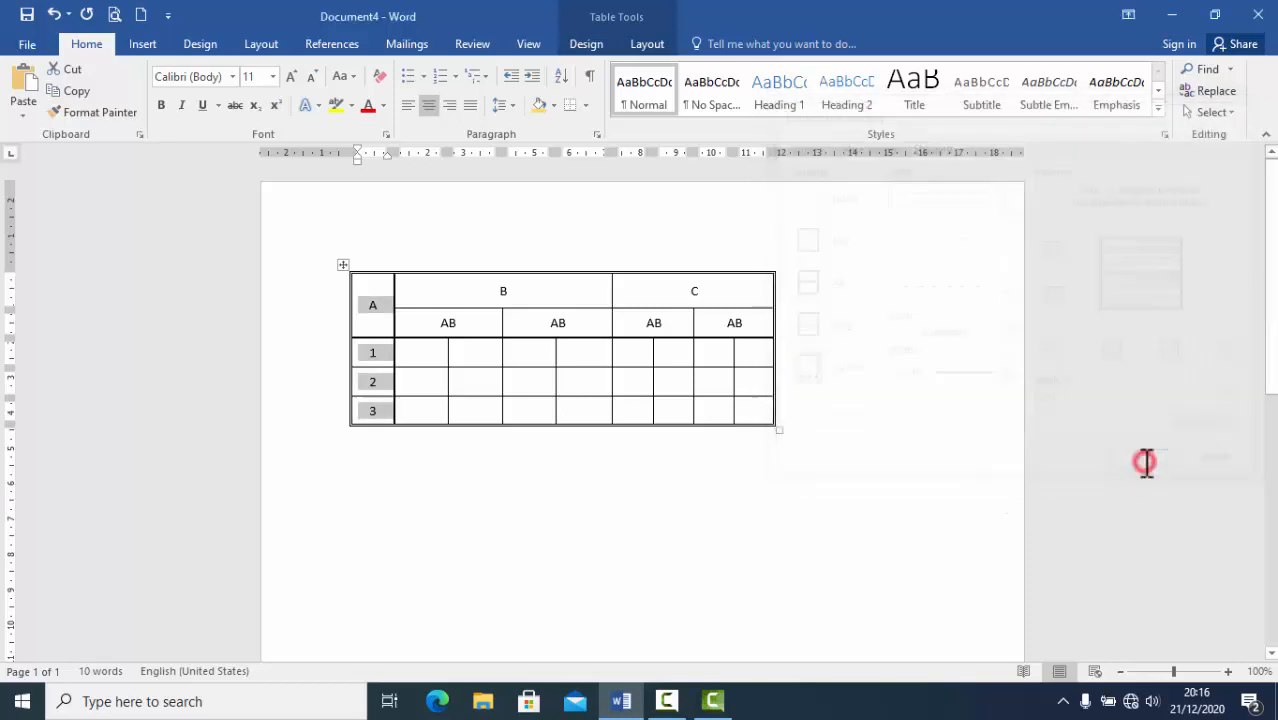
click(631, 487)
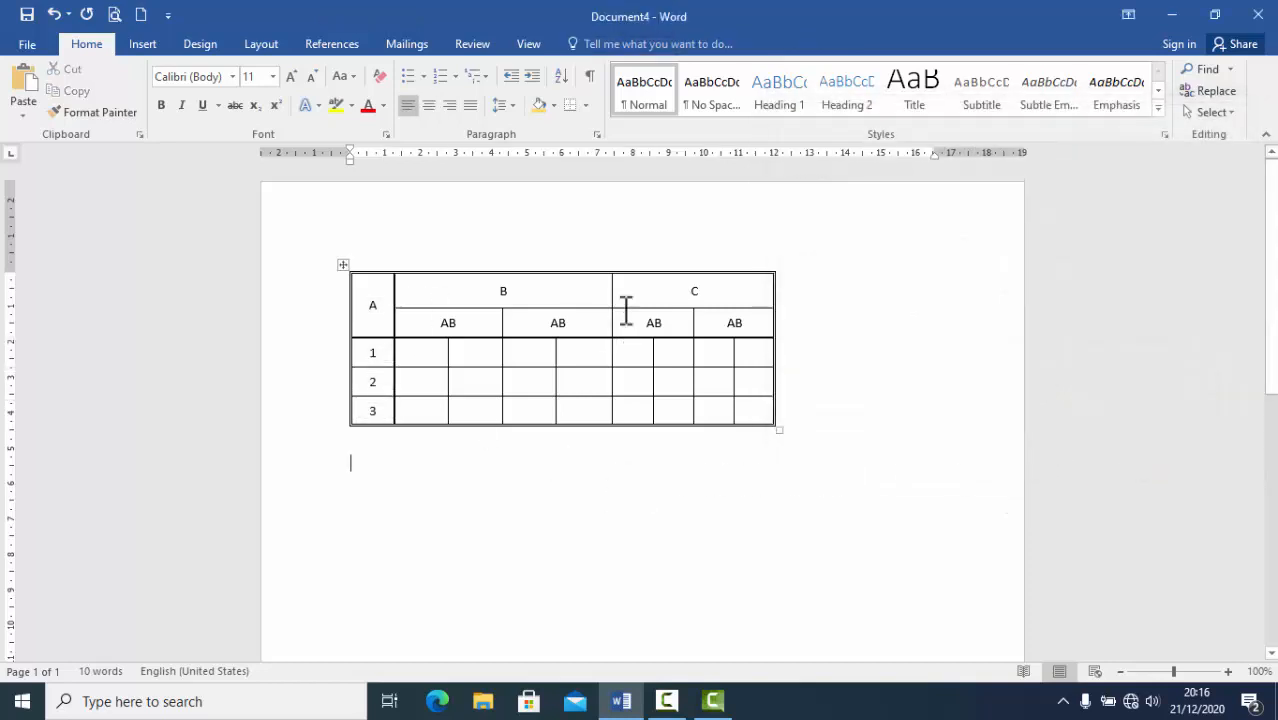
- Replace the left border of the C section, from C down to row 3, with a single solid 1 ½ pt line
drag(604, 290, 614, 470)
click(614, 470)
drag(650, 287, 648, 412)
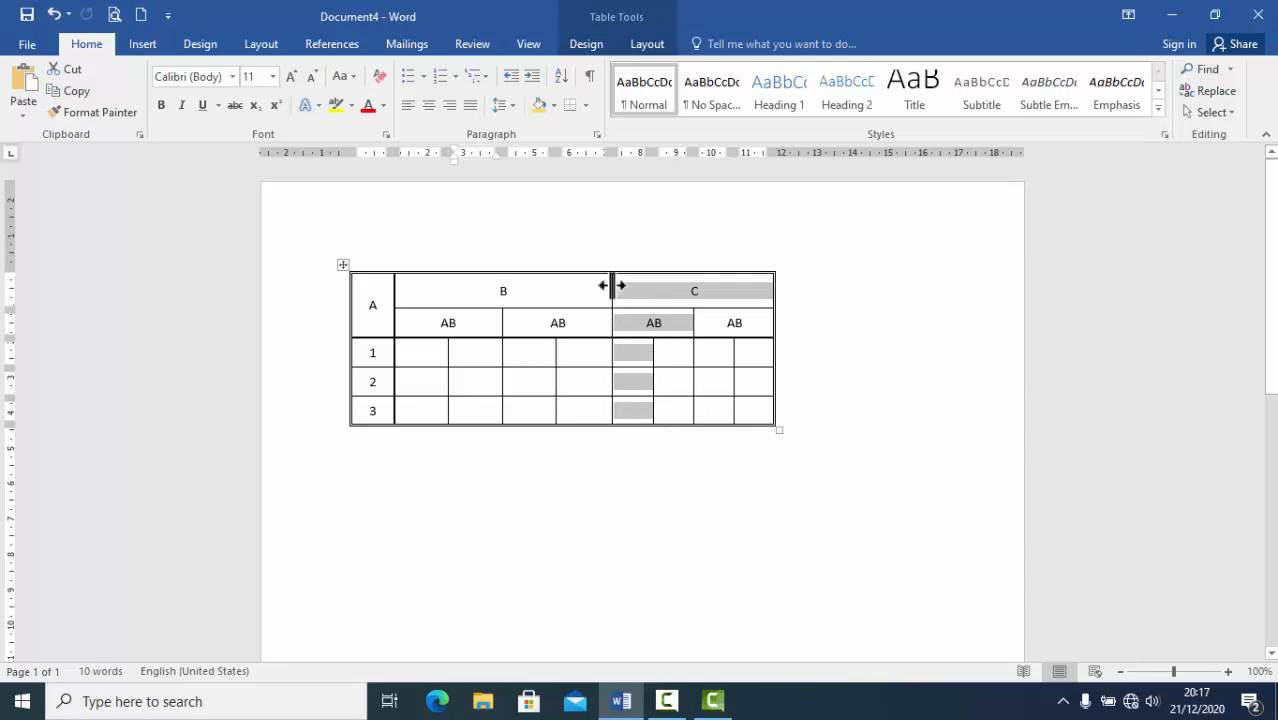
click(586, 103)
click(625, 471)
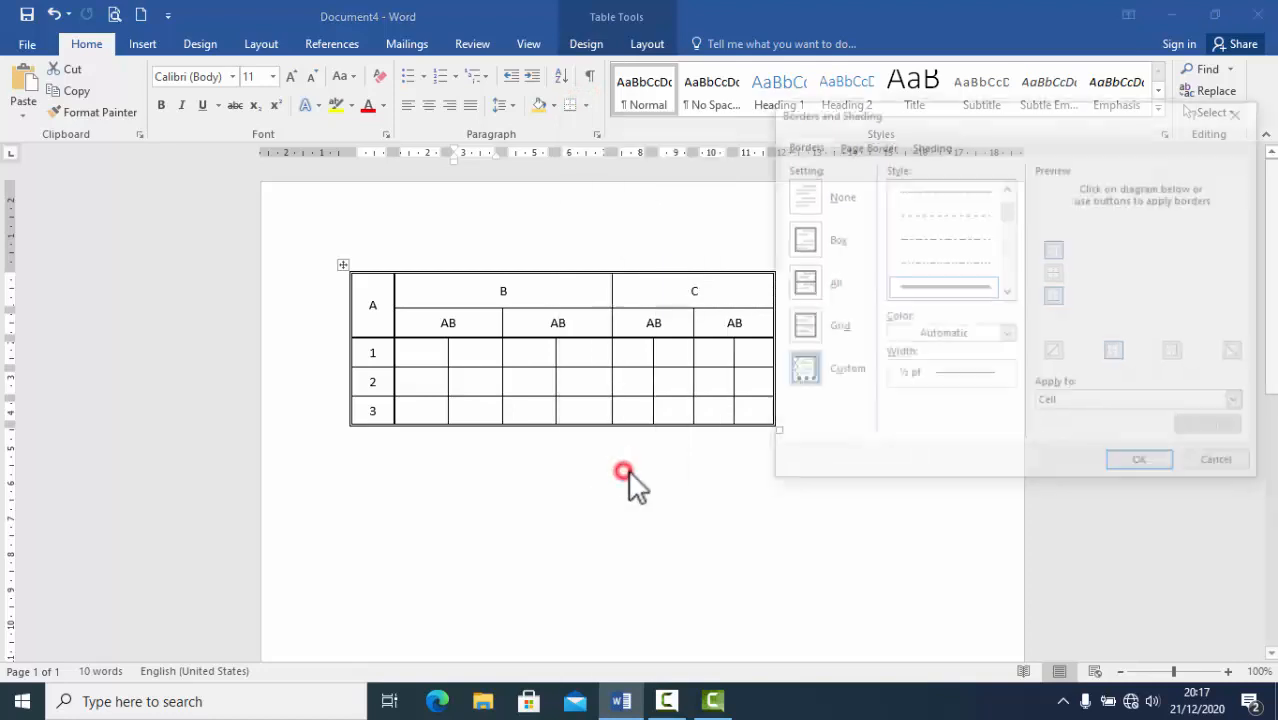
click(1116, 352)
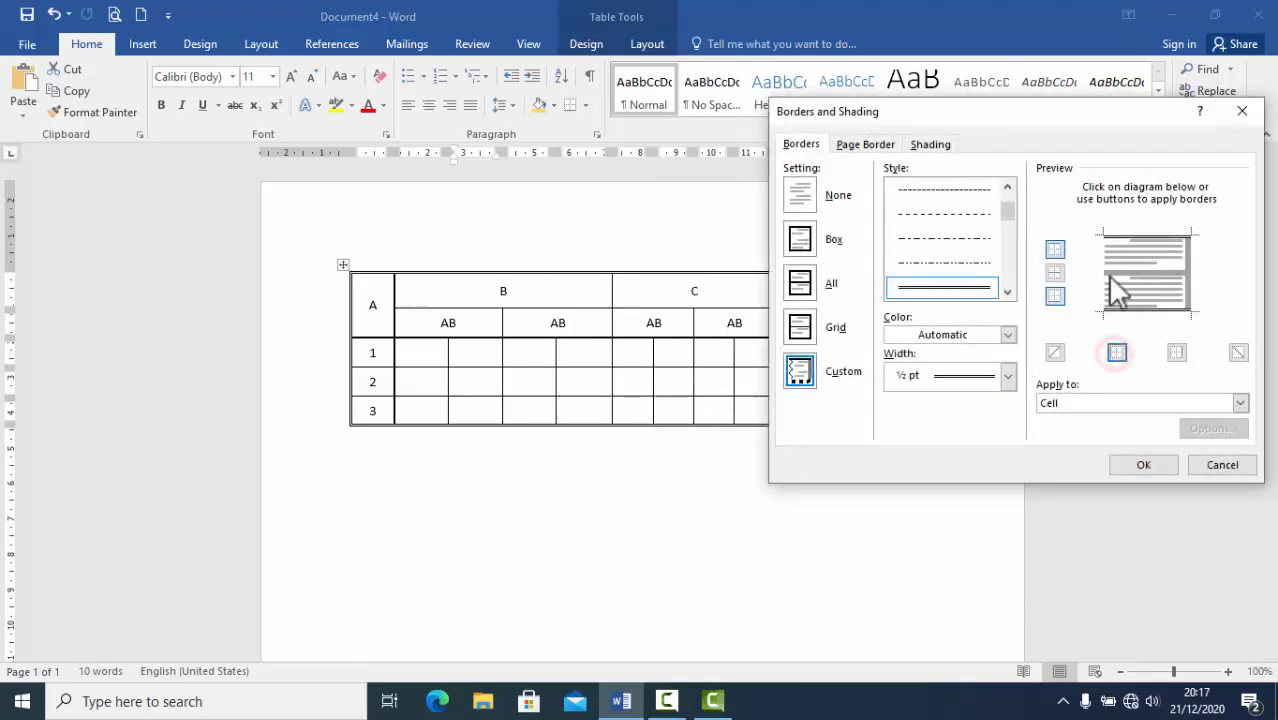
drag(1006, 210, 1004, 196)
click(970, 188)
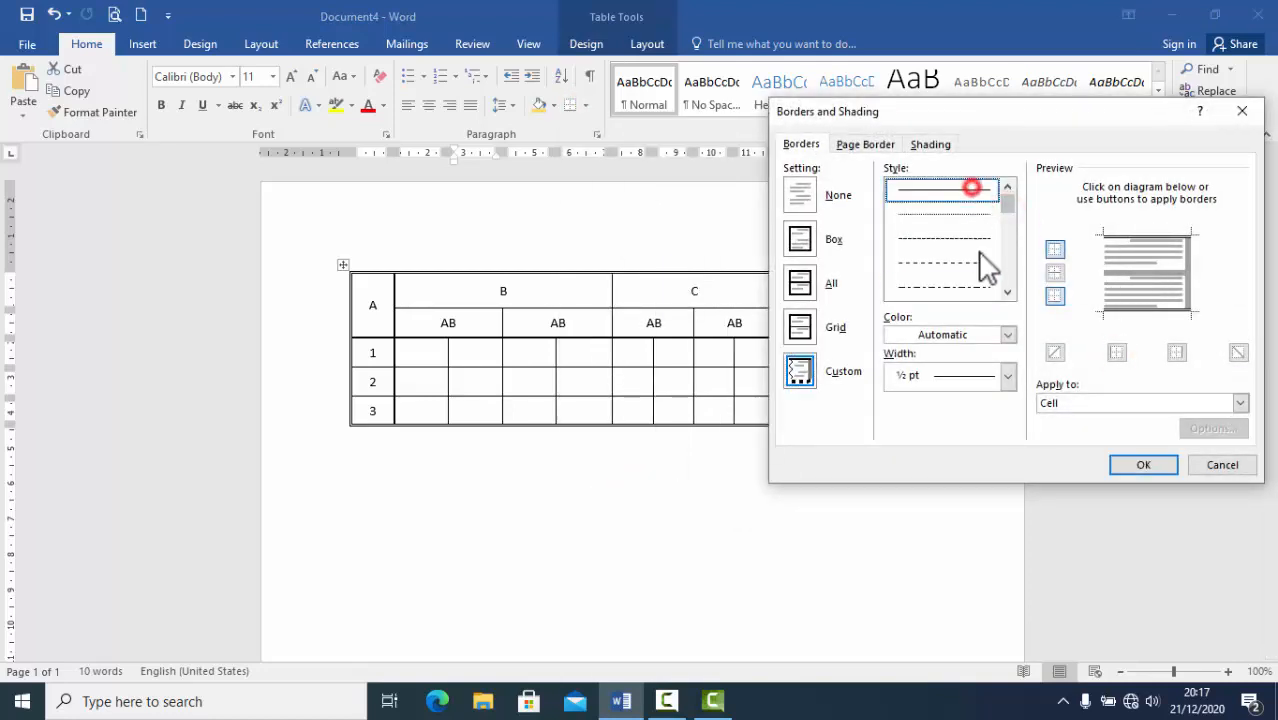
click(1006, 375)
click(964, 496)
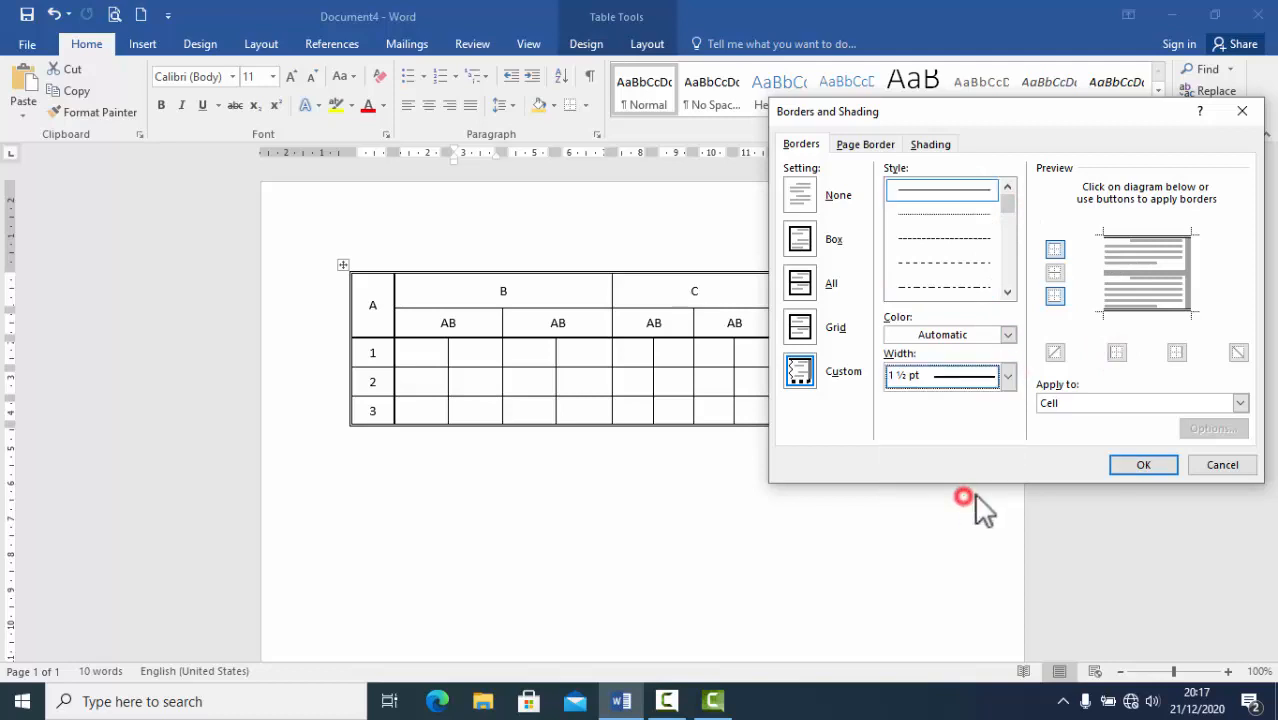
click(1116, 352)
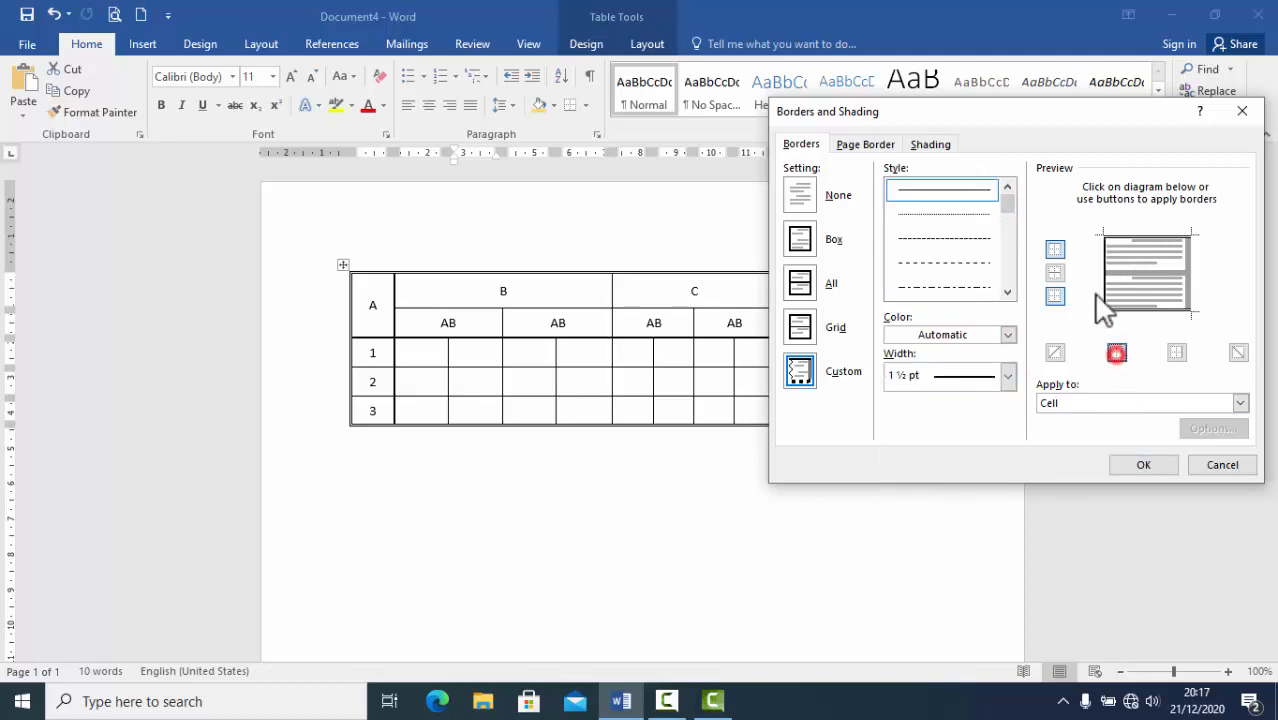
click(1145, 467)
click(908, 468)
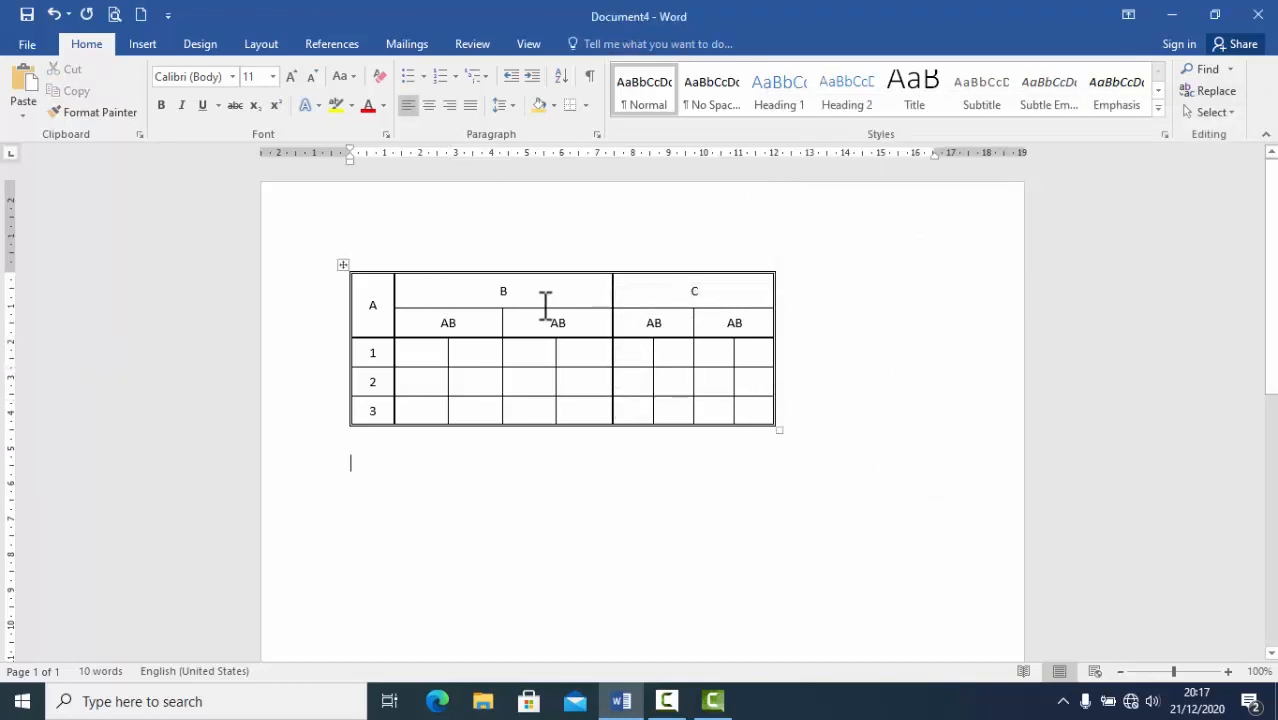
- Undo the last two border changes, on the left of the C section and the right of the first column
click(55, 15)
click(55, 15)
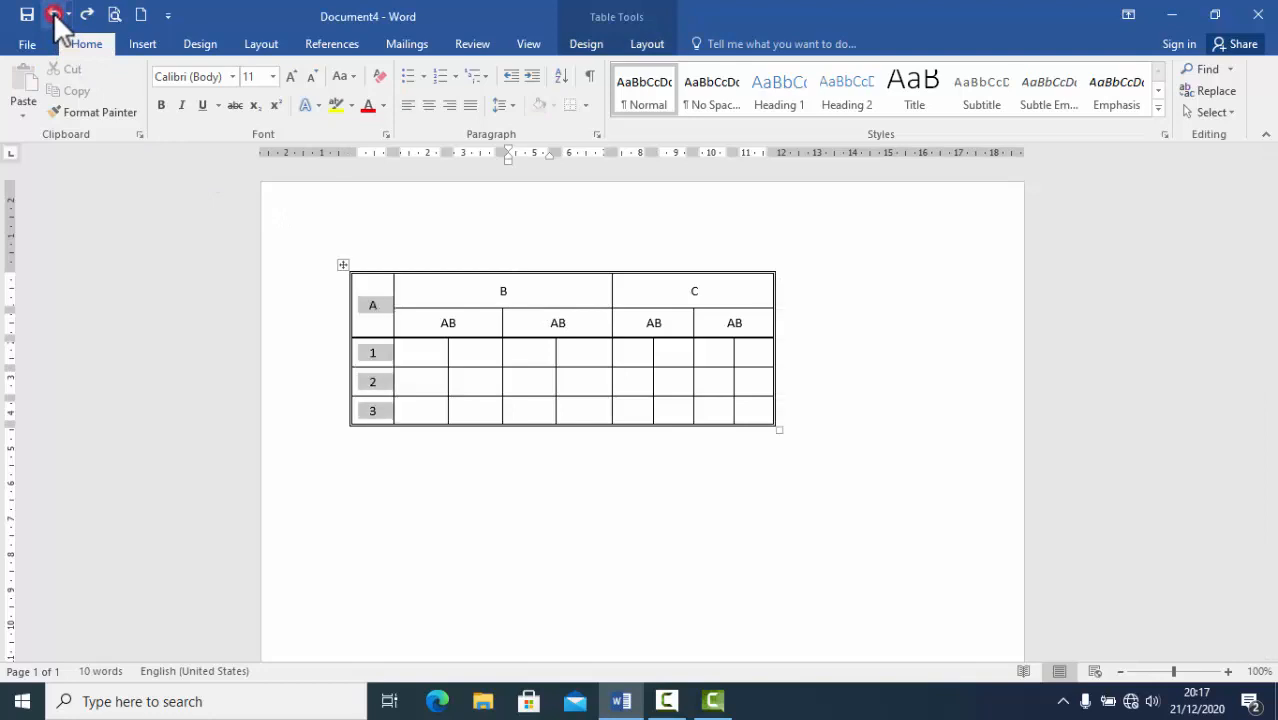
click(421, 289)
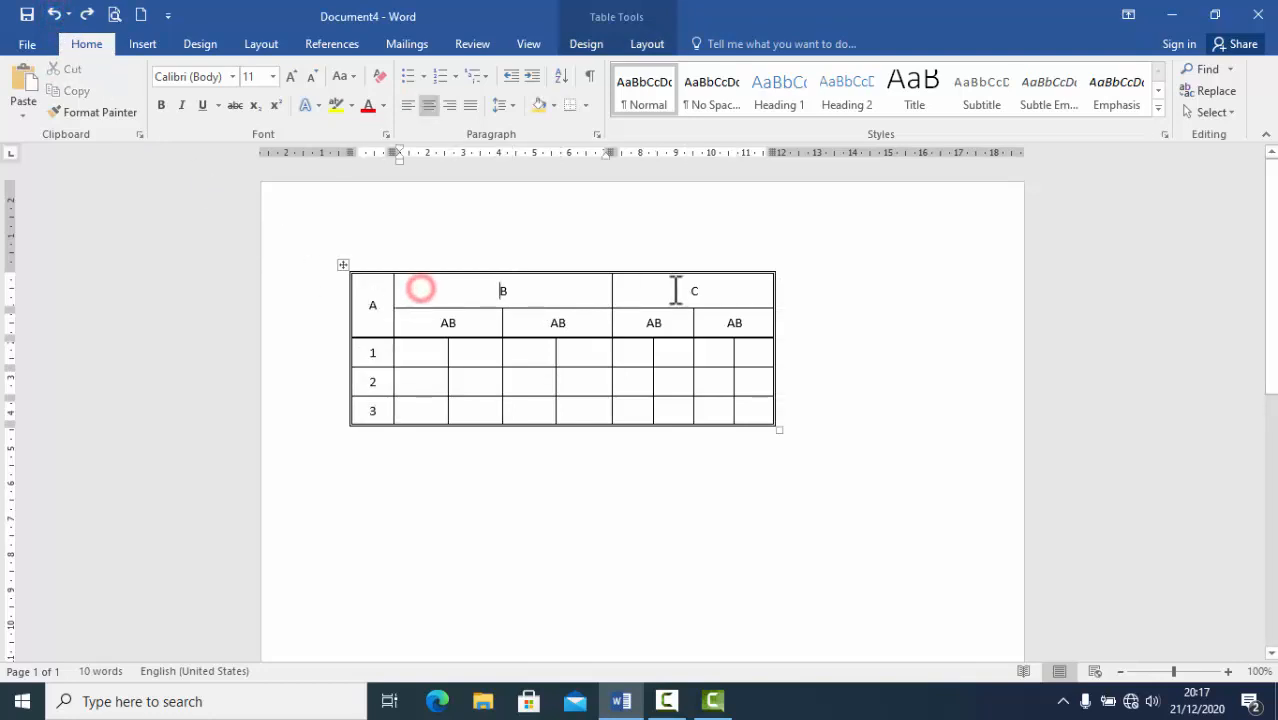
click(869, 505)
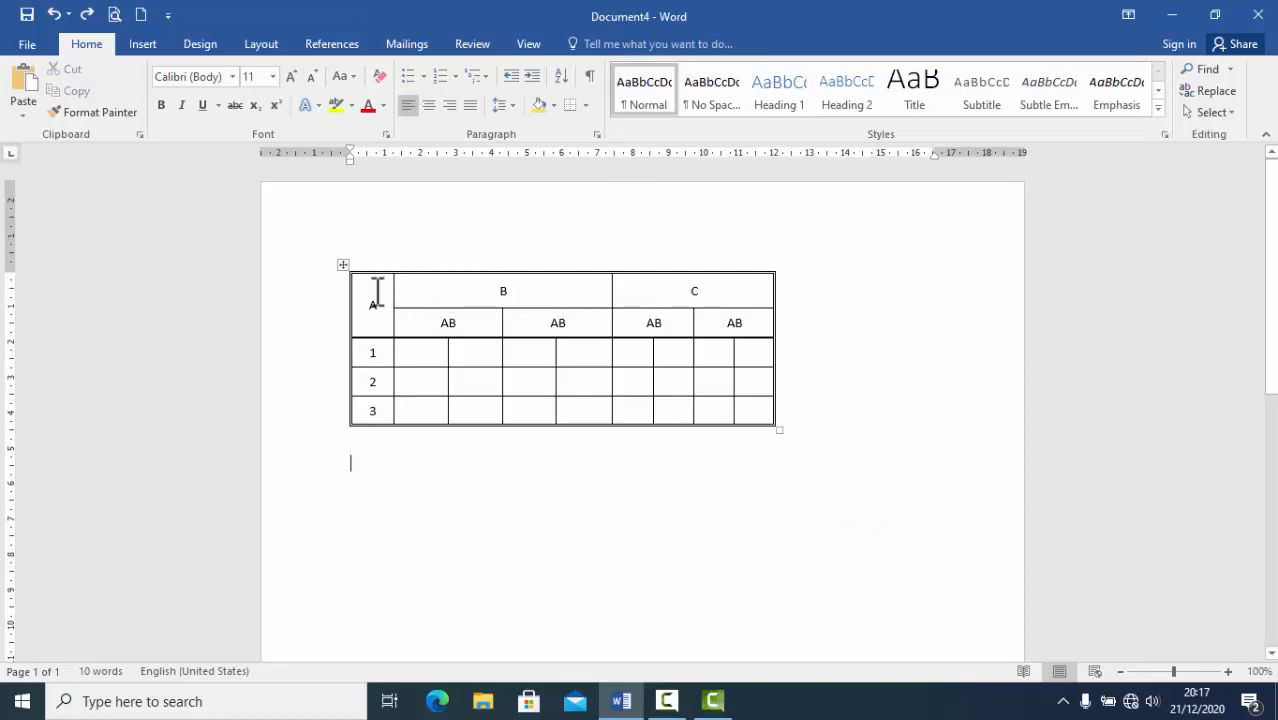
- Replace the left and right borders of the whole B section, from B down to row 3, with single solid 1 ½ pt lines
drag(422, 292, 593, 418)
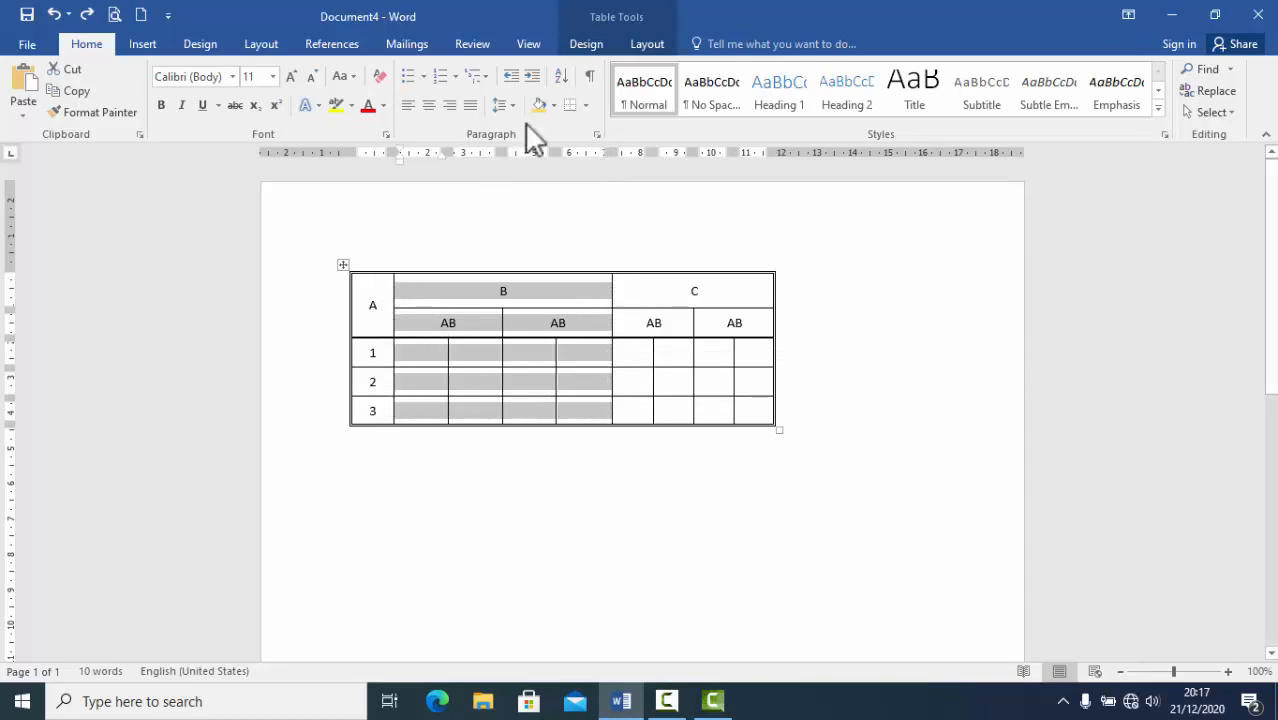
click(586, 105)
click(640, 473)
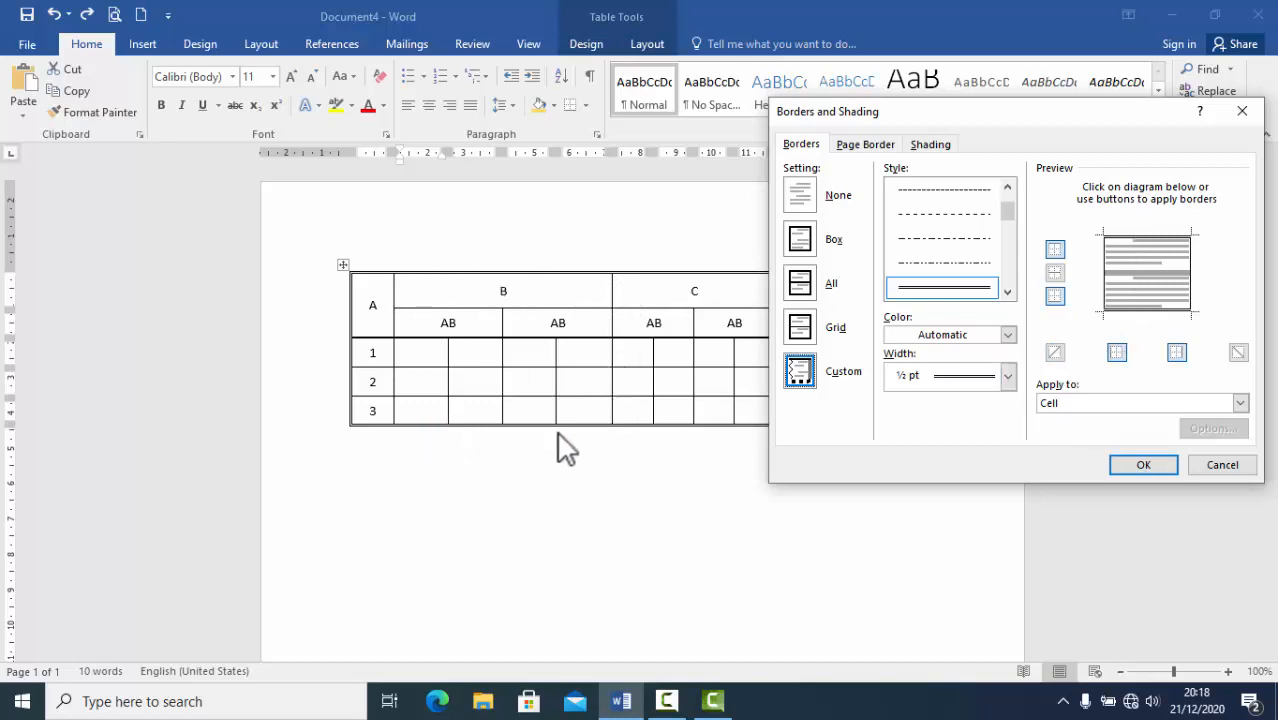
click(1116, 352)
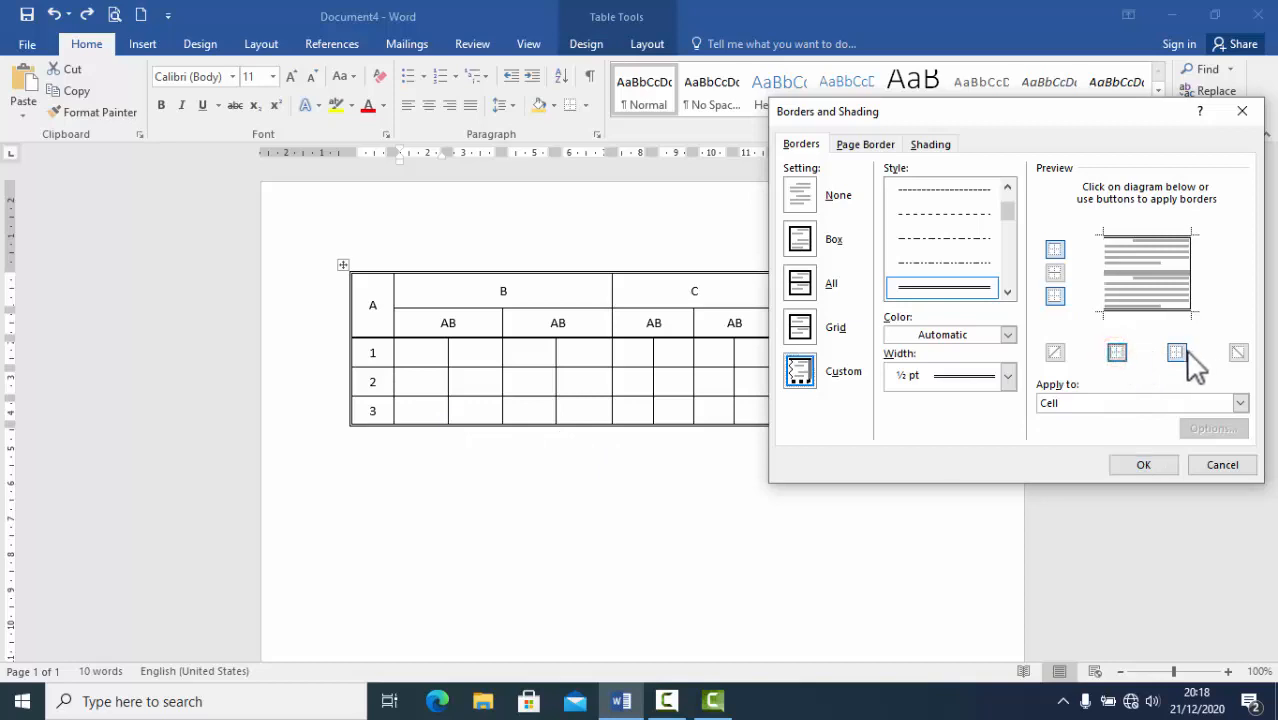
drag(1007, 214, 1008, 208)
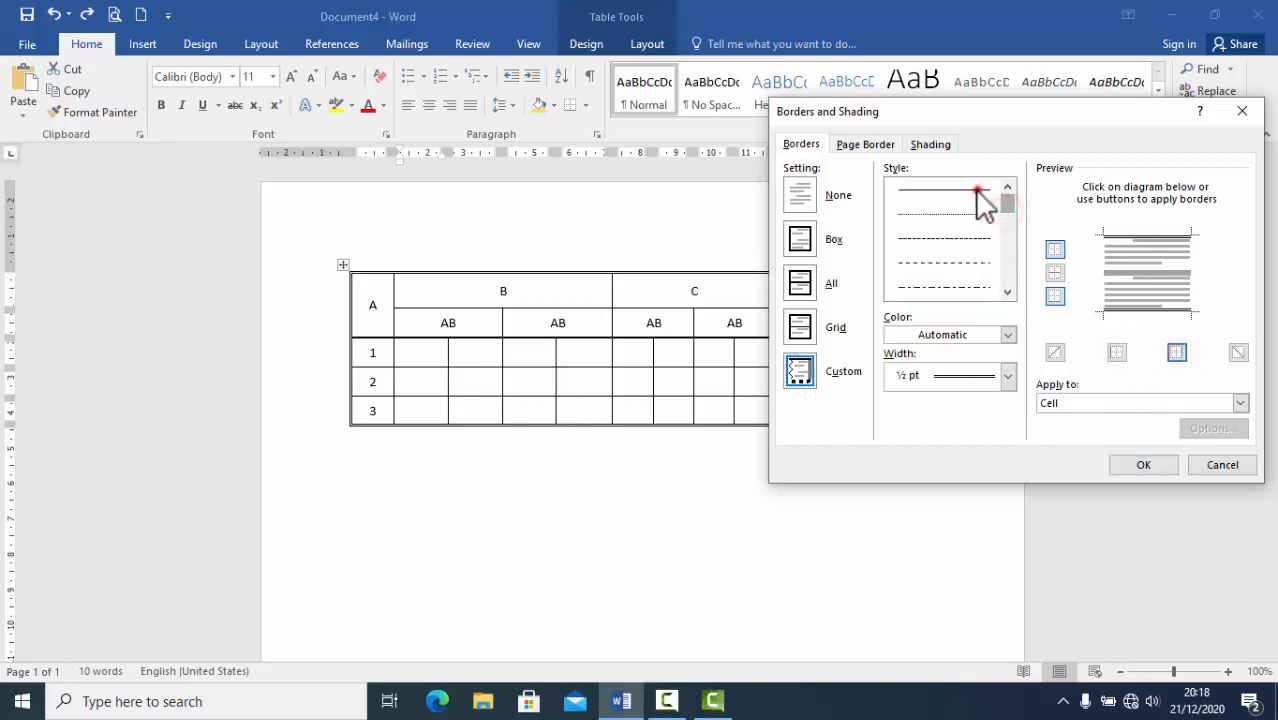
click(978, 190)
click(1006, 375)
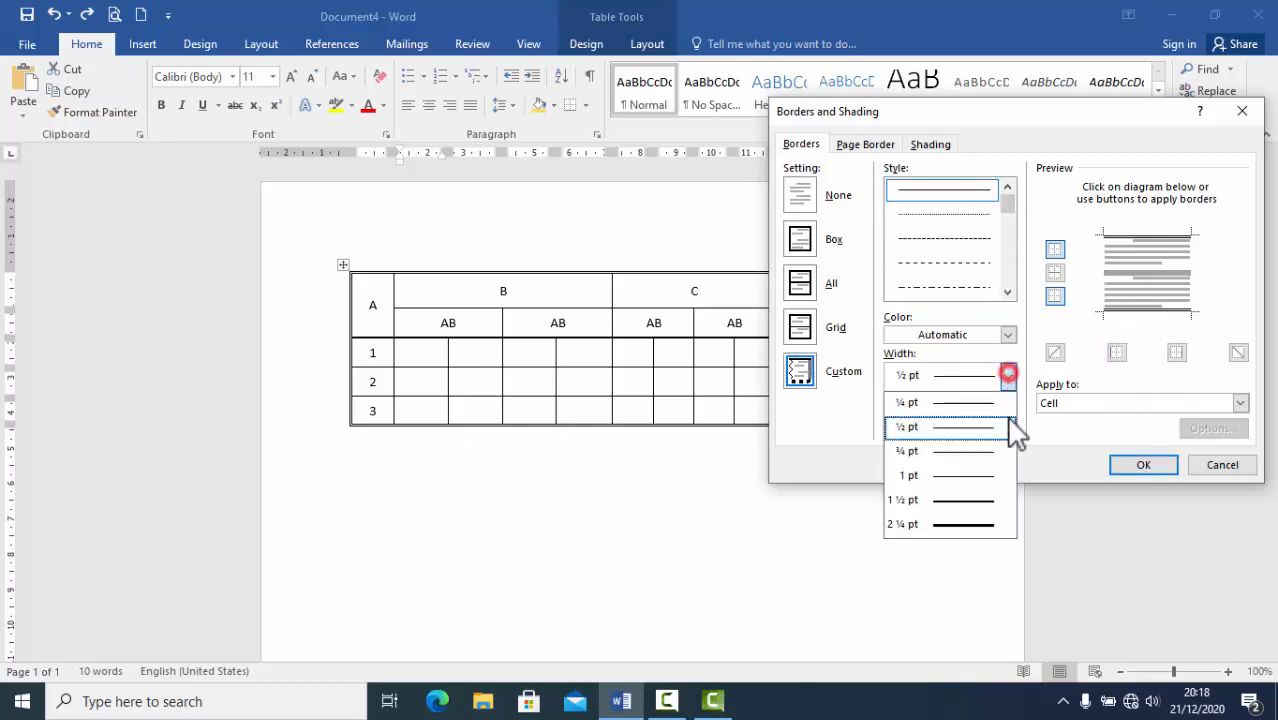
click(984, 502)
click(1117, 352)
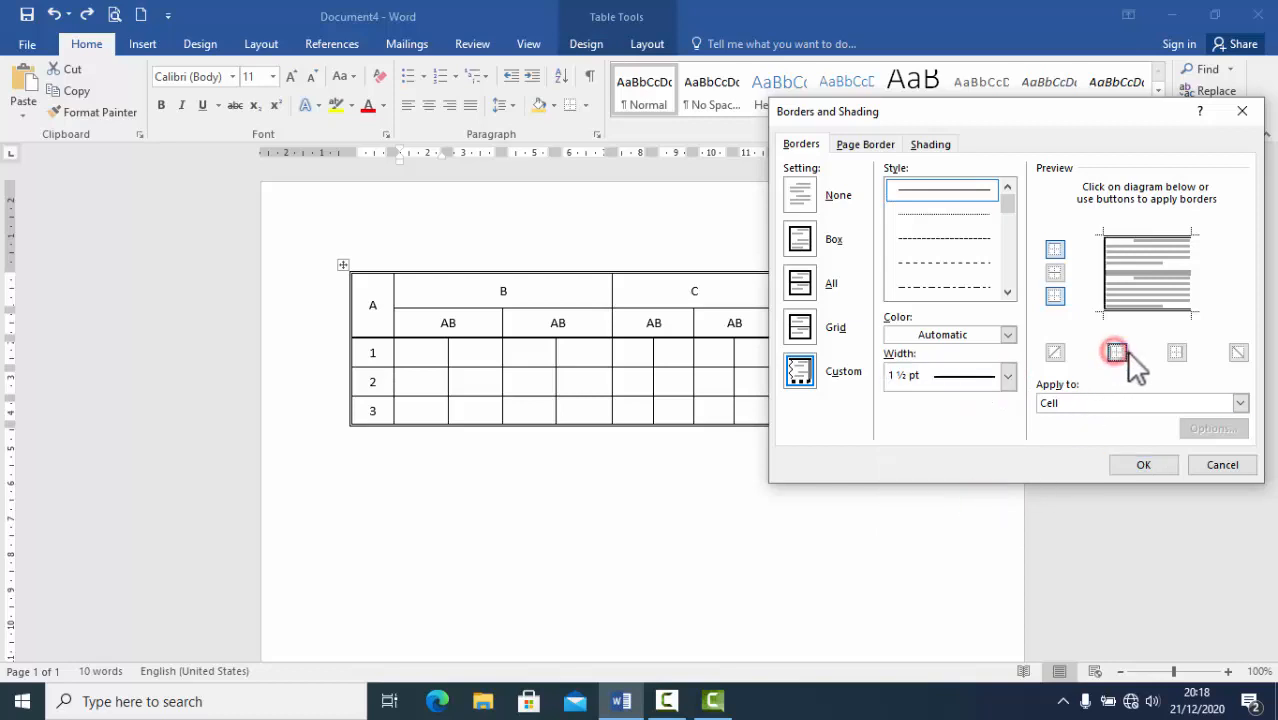
click(1176, 352)
click(1141, 463)
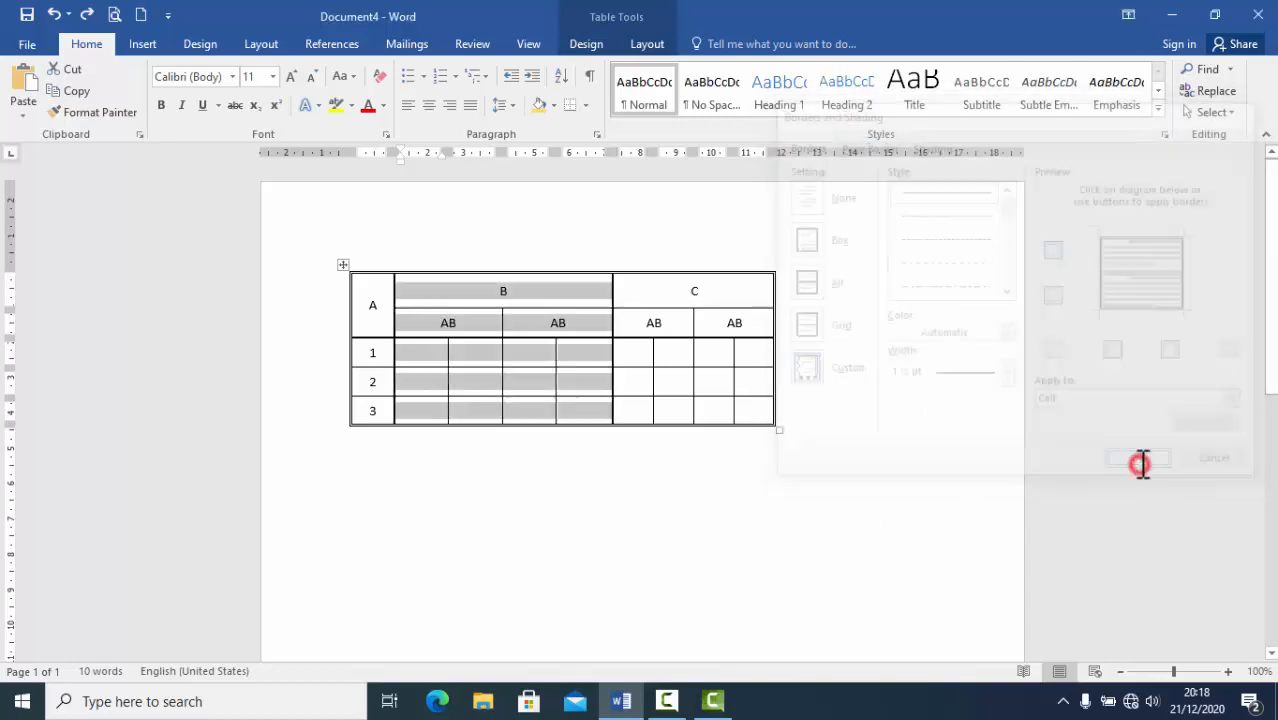
click(893, 397)
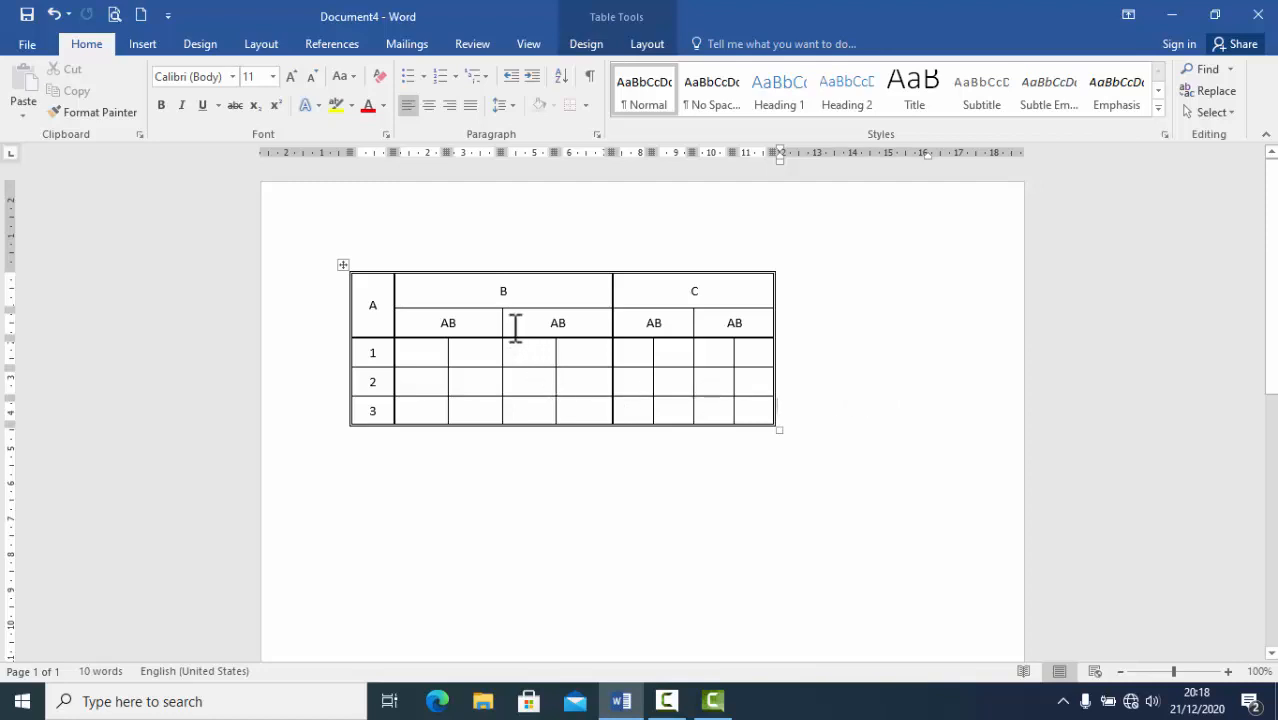
- Replace the inside vertical borders of the empty cells under B, in rows 1 to 3, with dashed ½ pt lines
drag(423, 354, 574, 408)
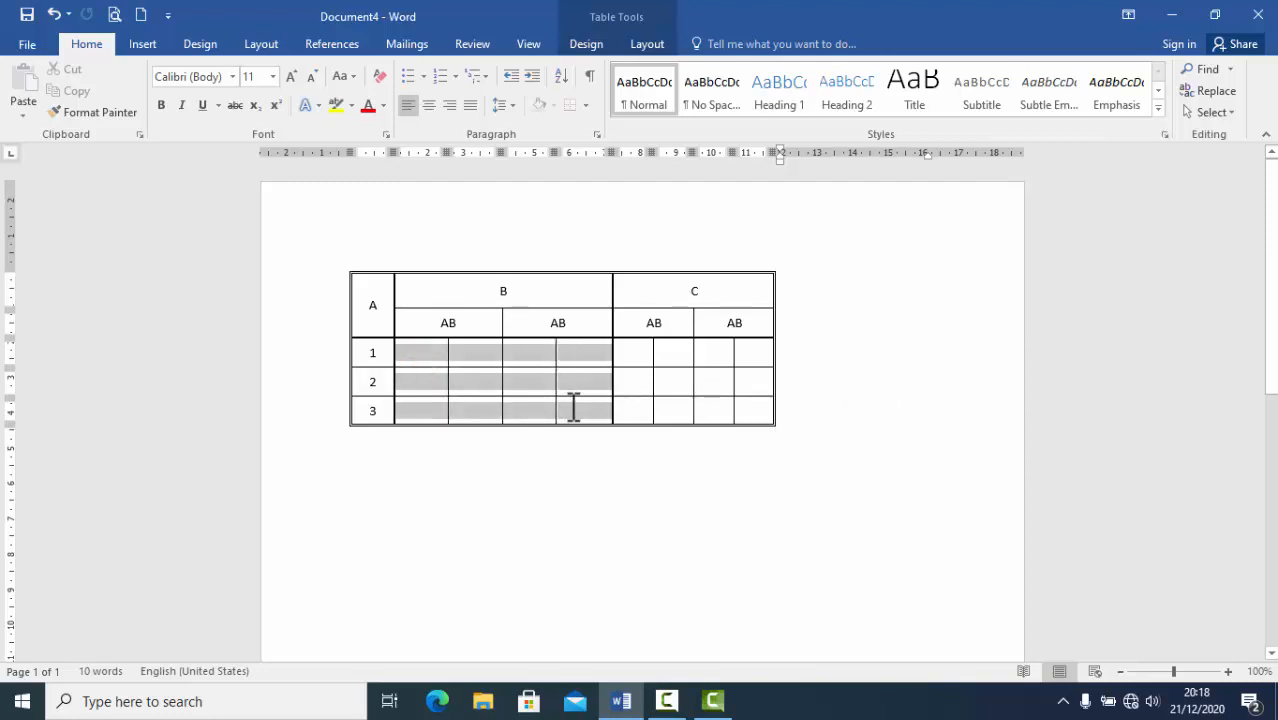
key(ctrl+c)
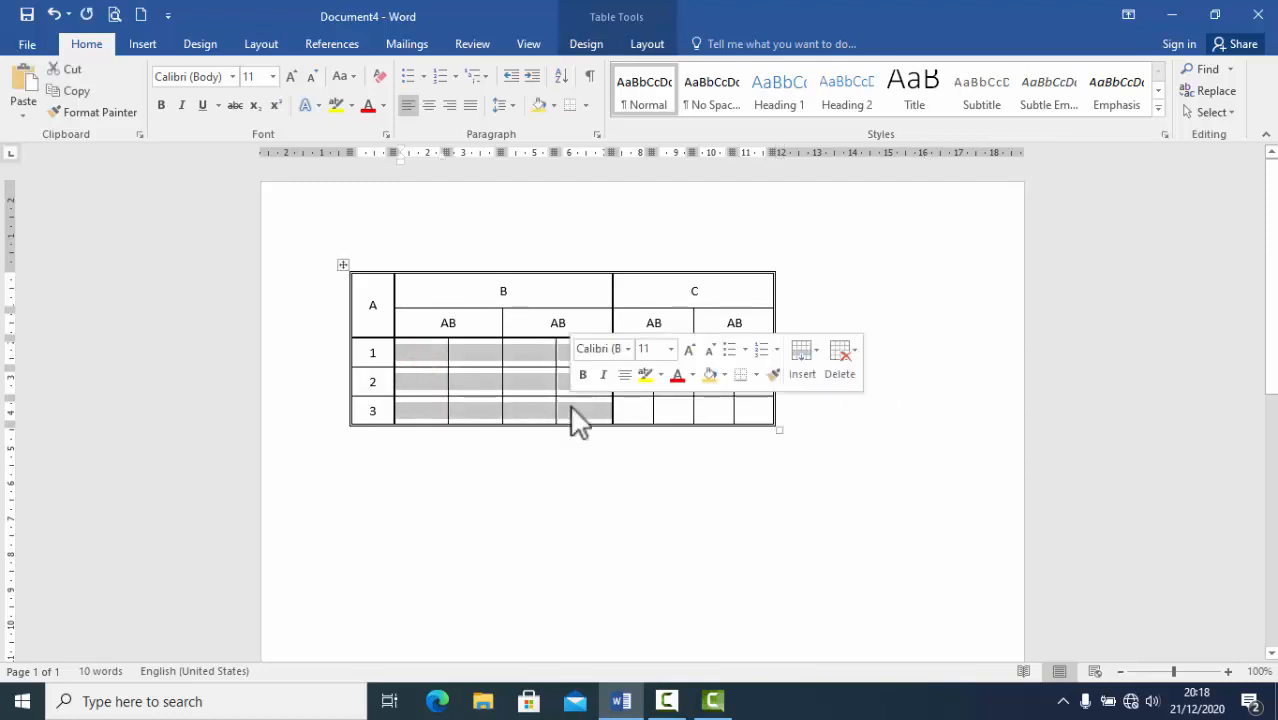
click(526, 361)
click(419, 353)
drag(419, 353, 614, 410)
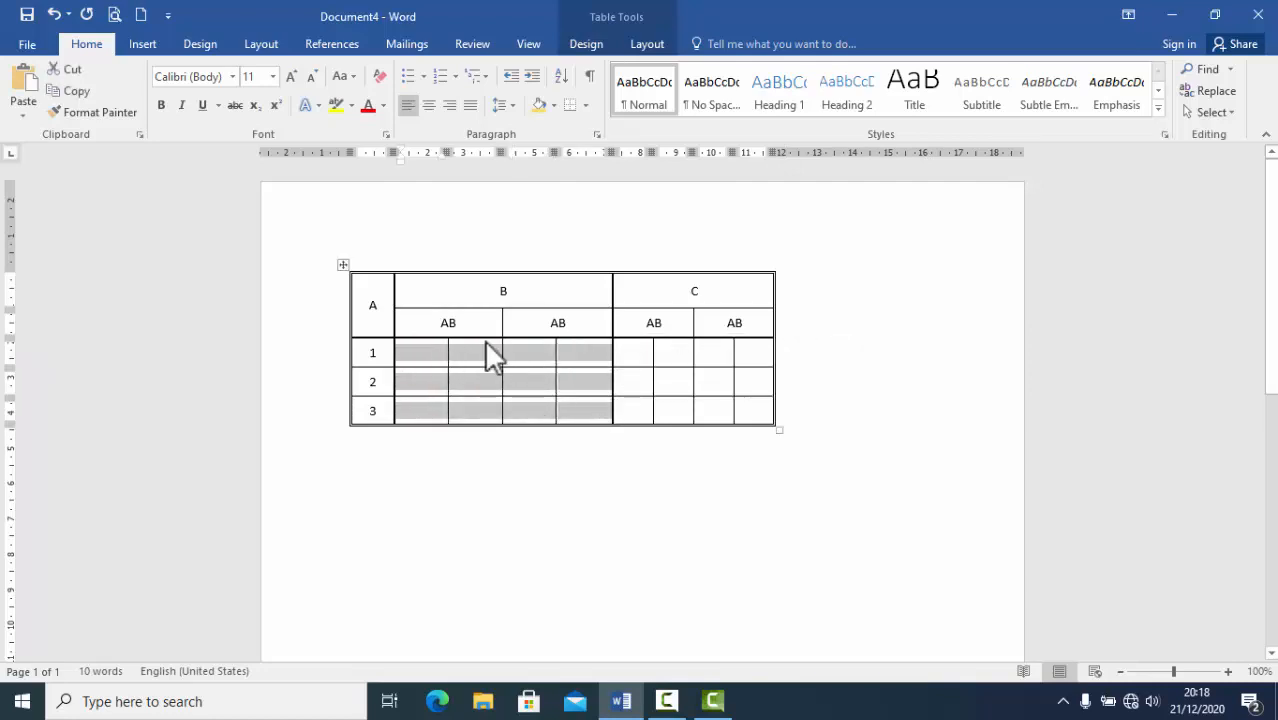
click(586, 105)
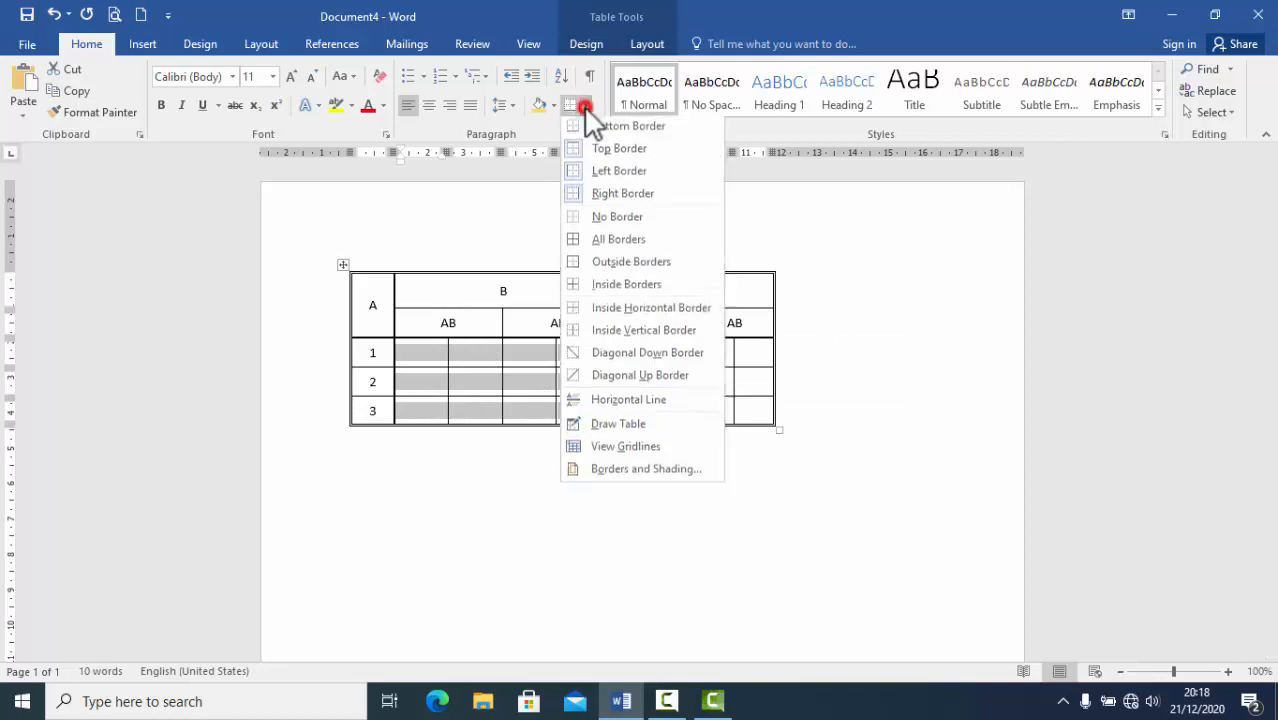
click(600, 472)
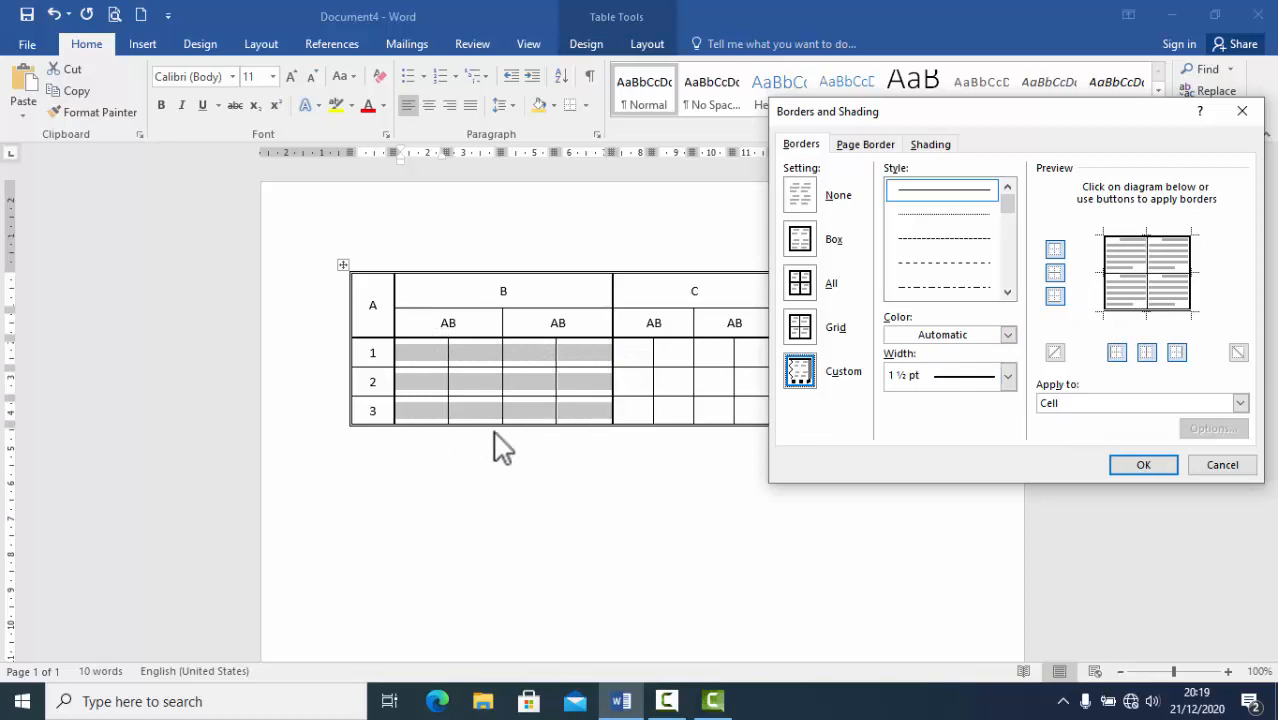
click(592, 440)
click(1147, 352)
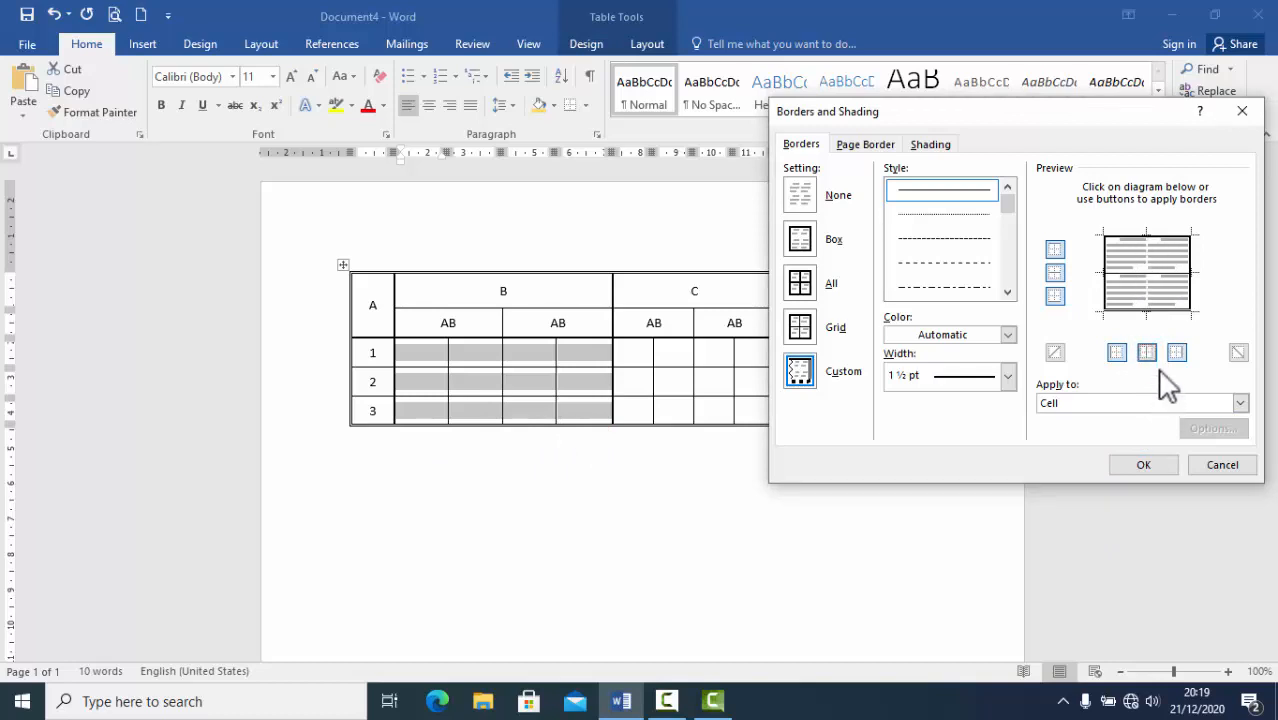
click(1010, 292)
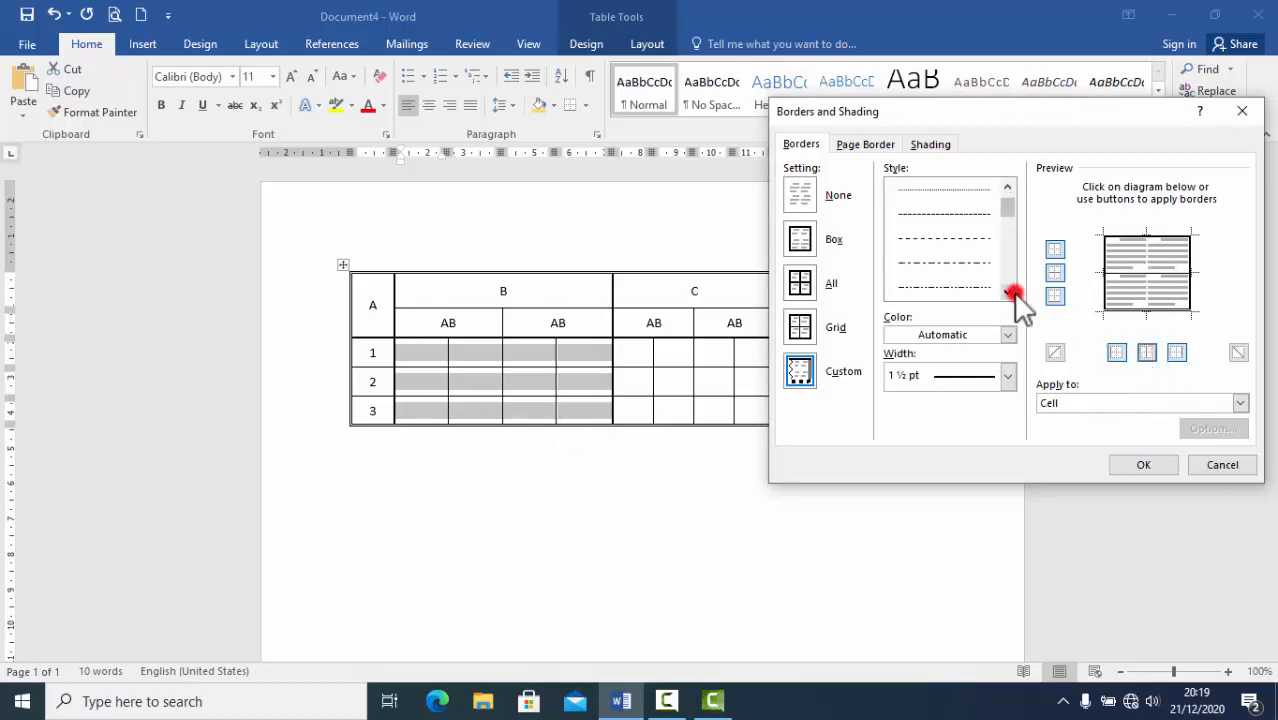
click(1010, 292)
click(956, 214)
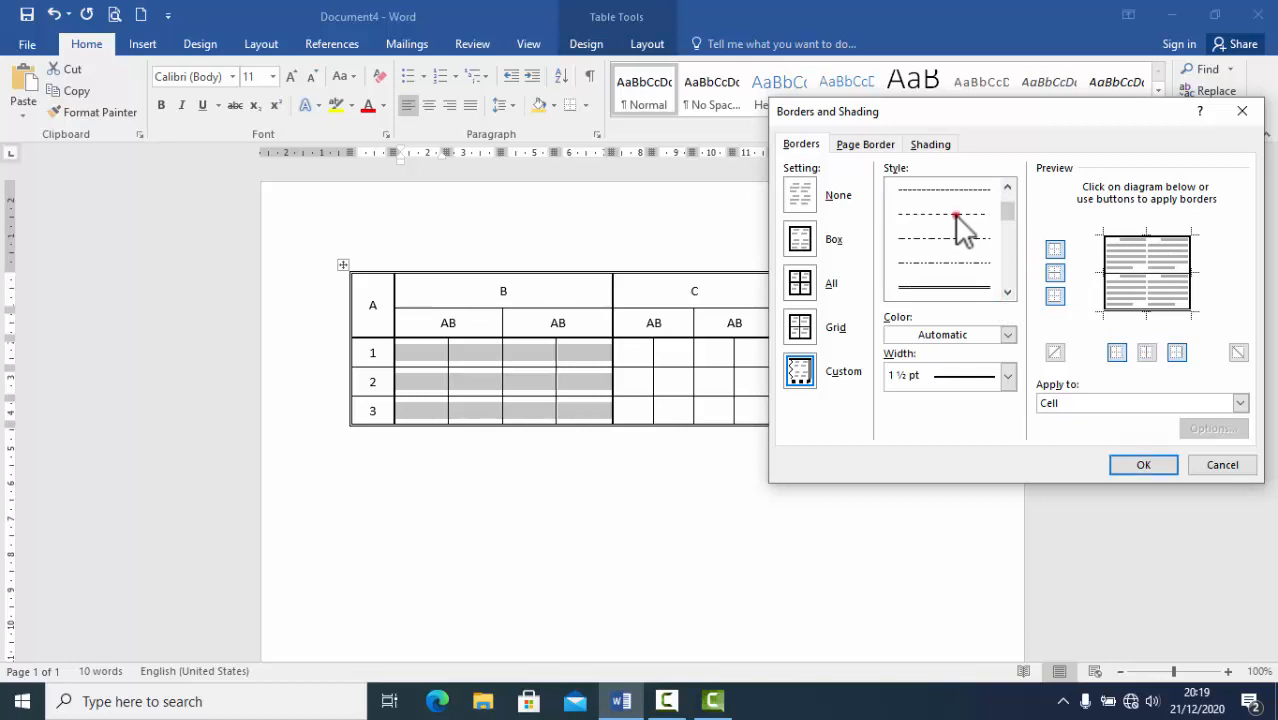
click(1146, 352)
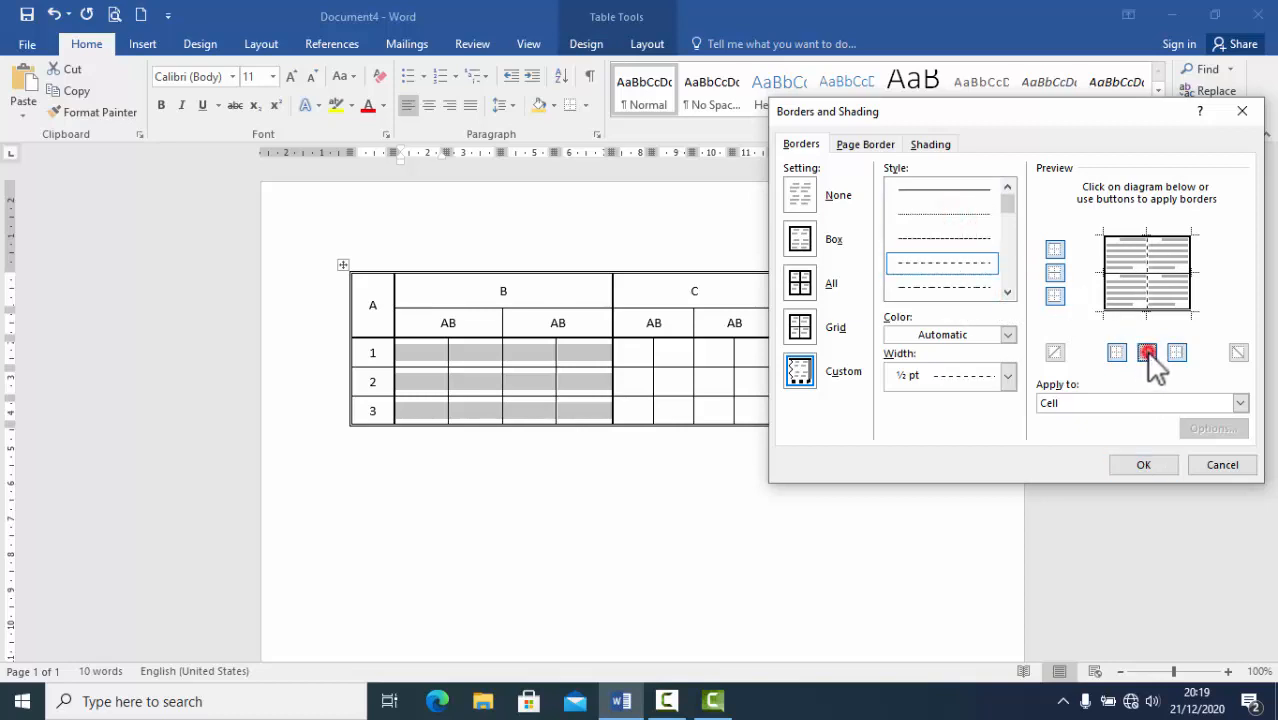
click(1137, 463)
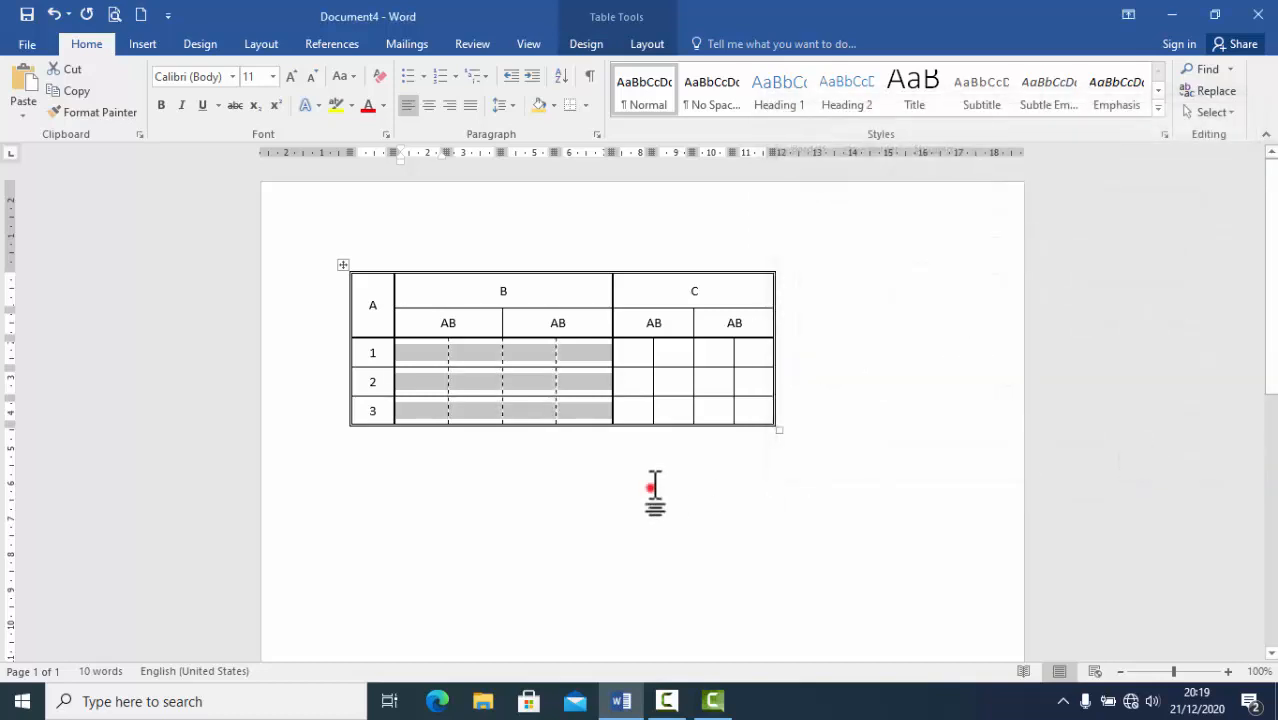
click(654, 488)
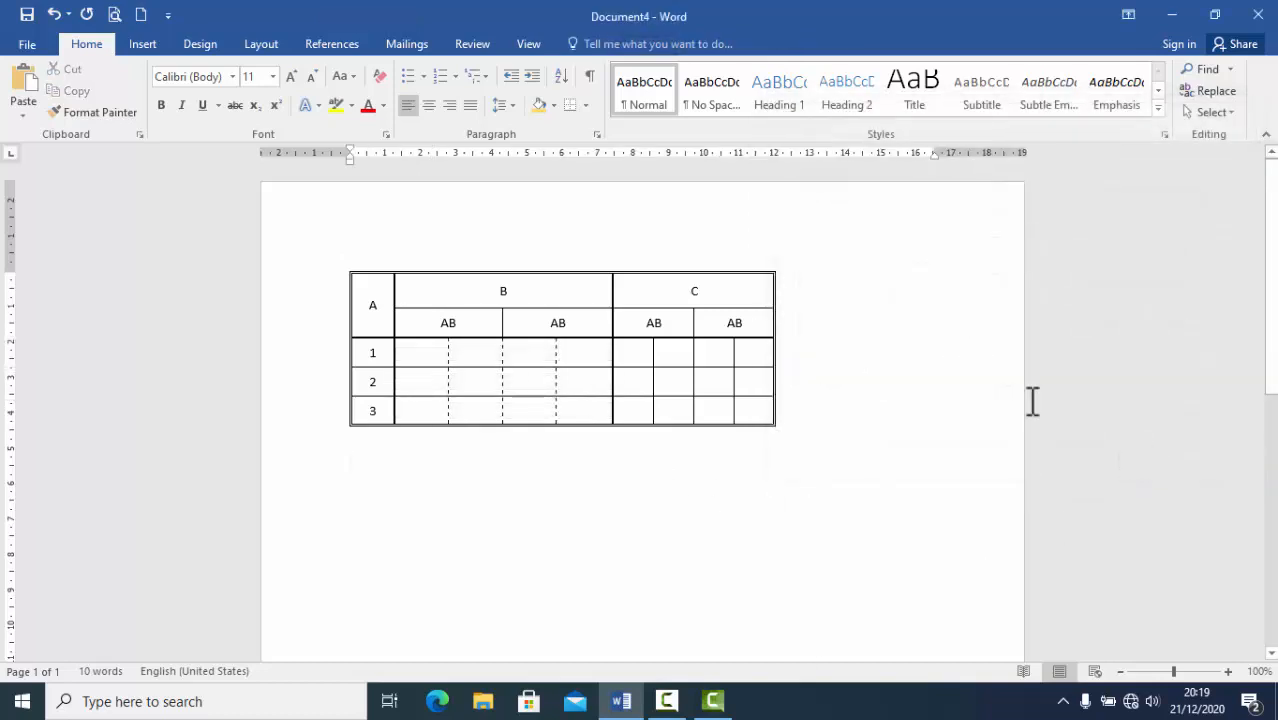
- Replace the inside horizontal borders of the empty cells under C, in rows 1 to 3, with dashed ½ pt lines
drag(630, 352, 753, 407)
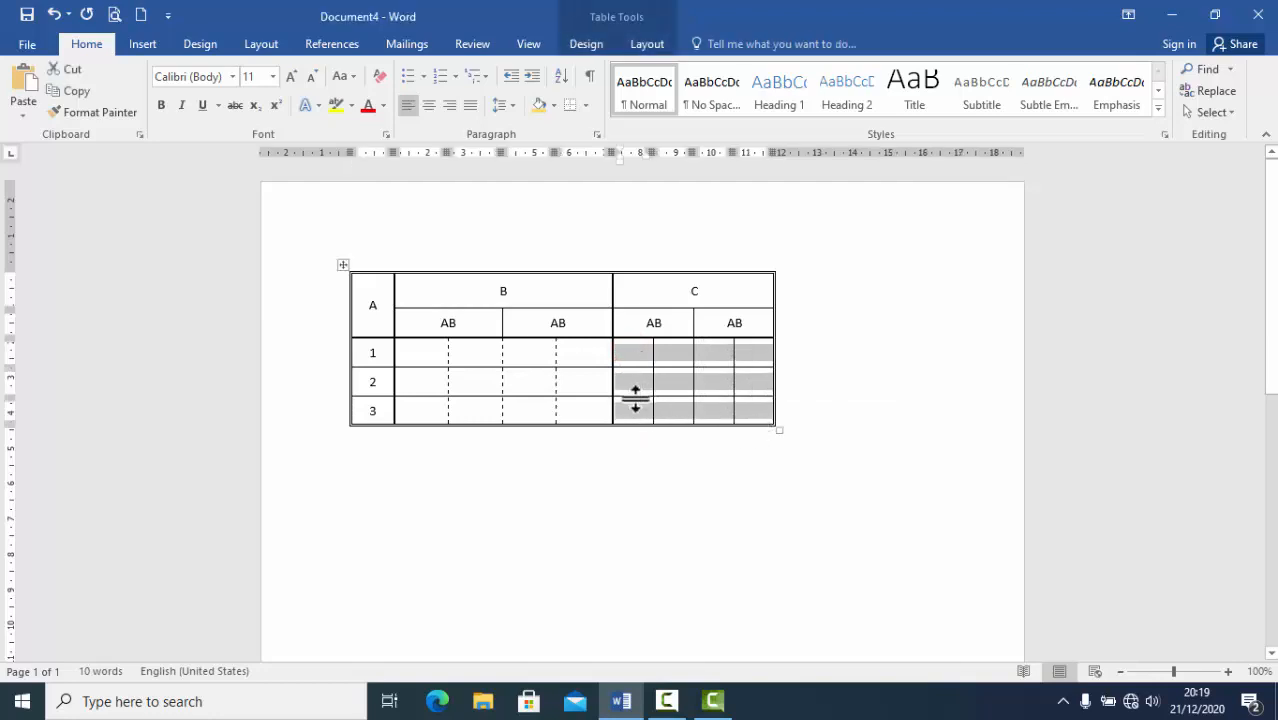
drag(632, 352, 765, 408)
click(586, 105)
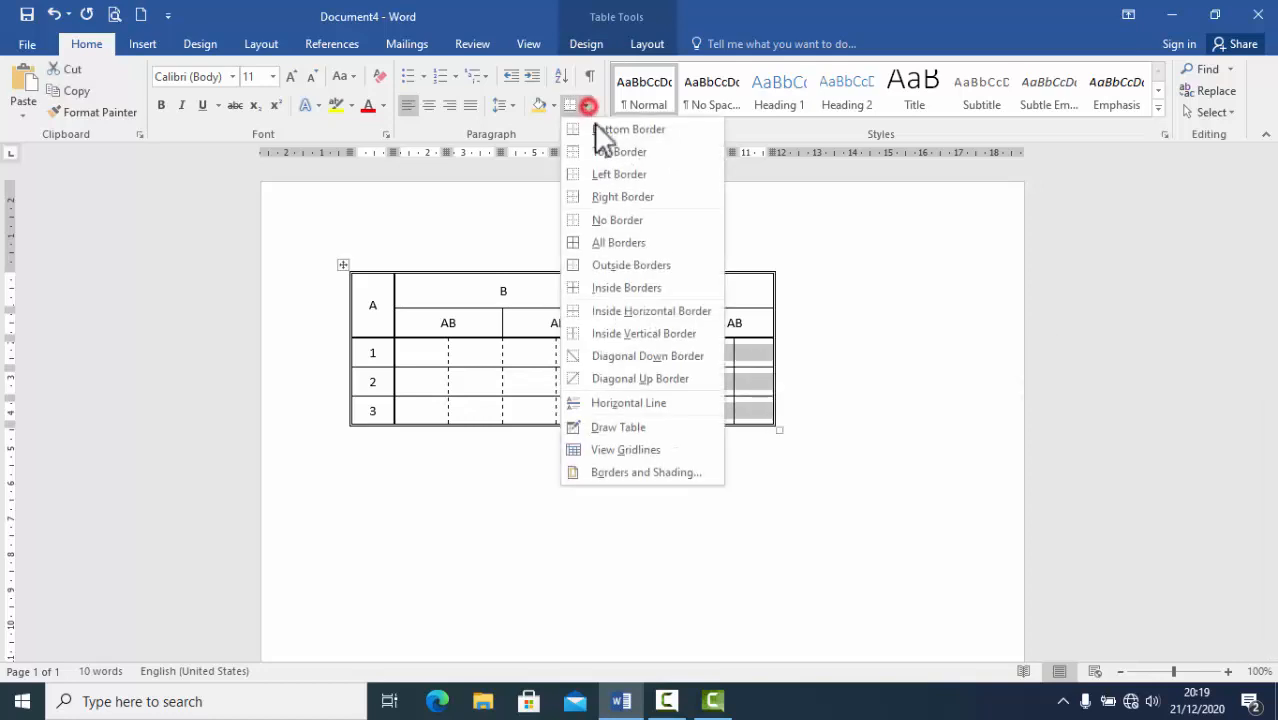
click(623, 470)
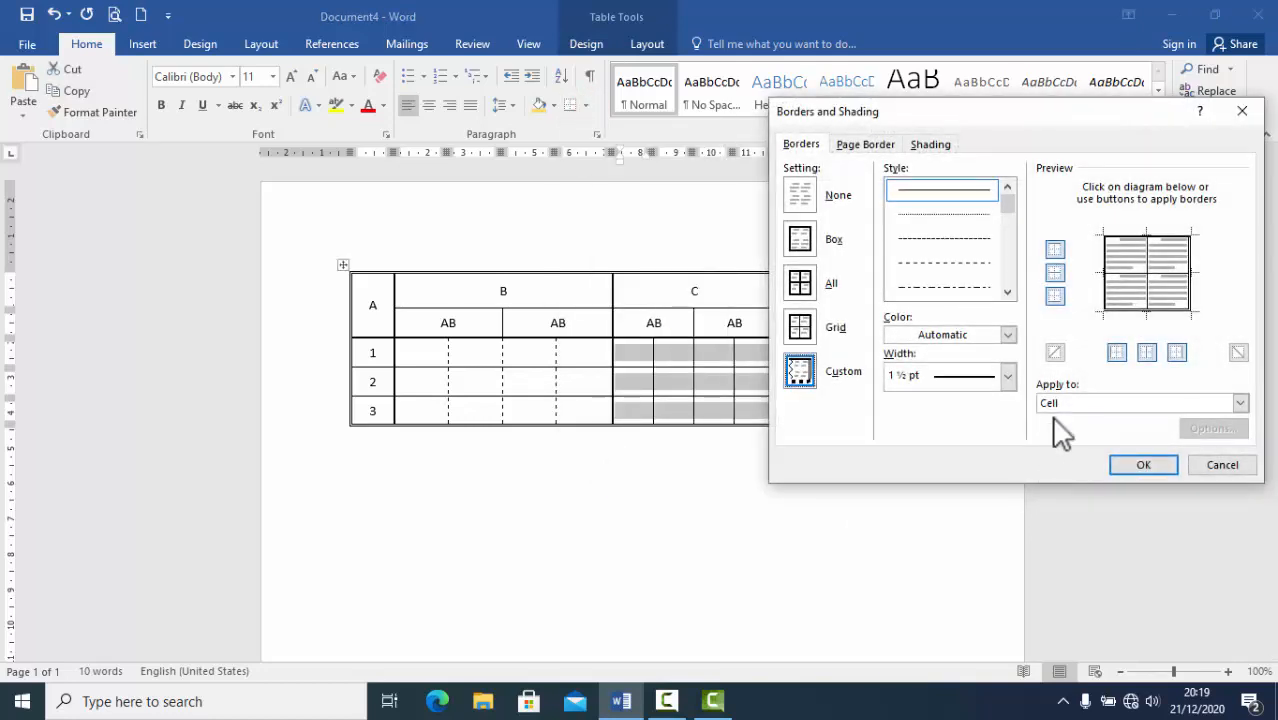
click(1056, 272)
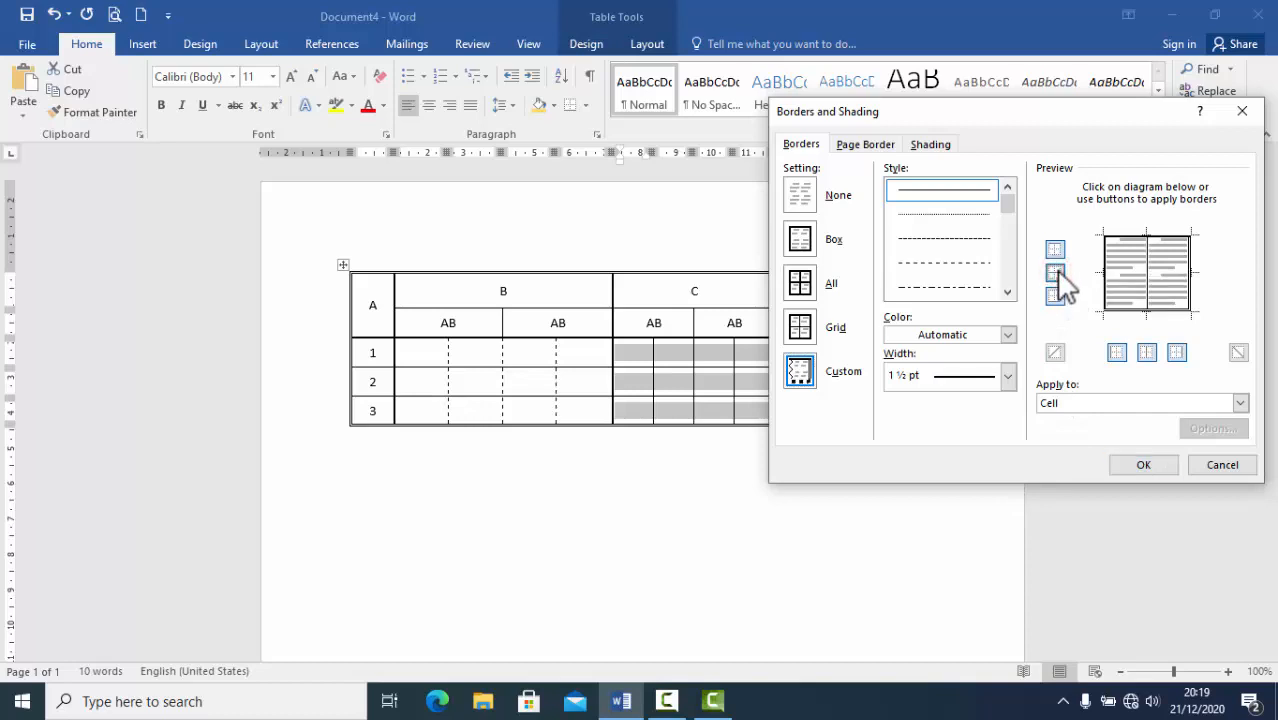
click(958, 264)
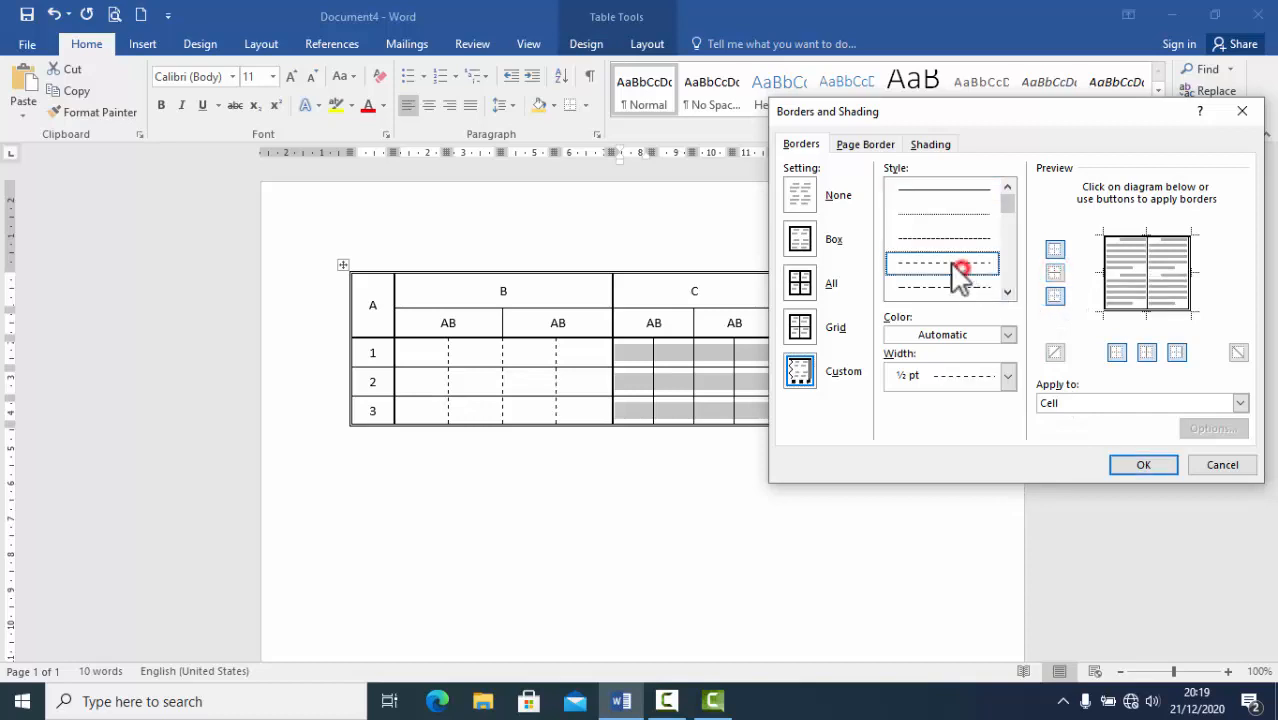
click(1055, 273)
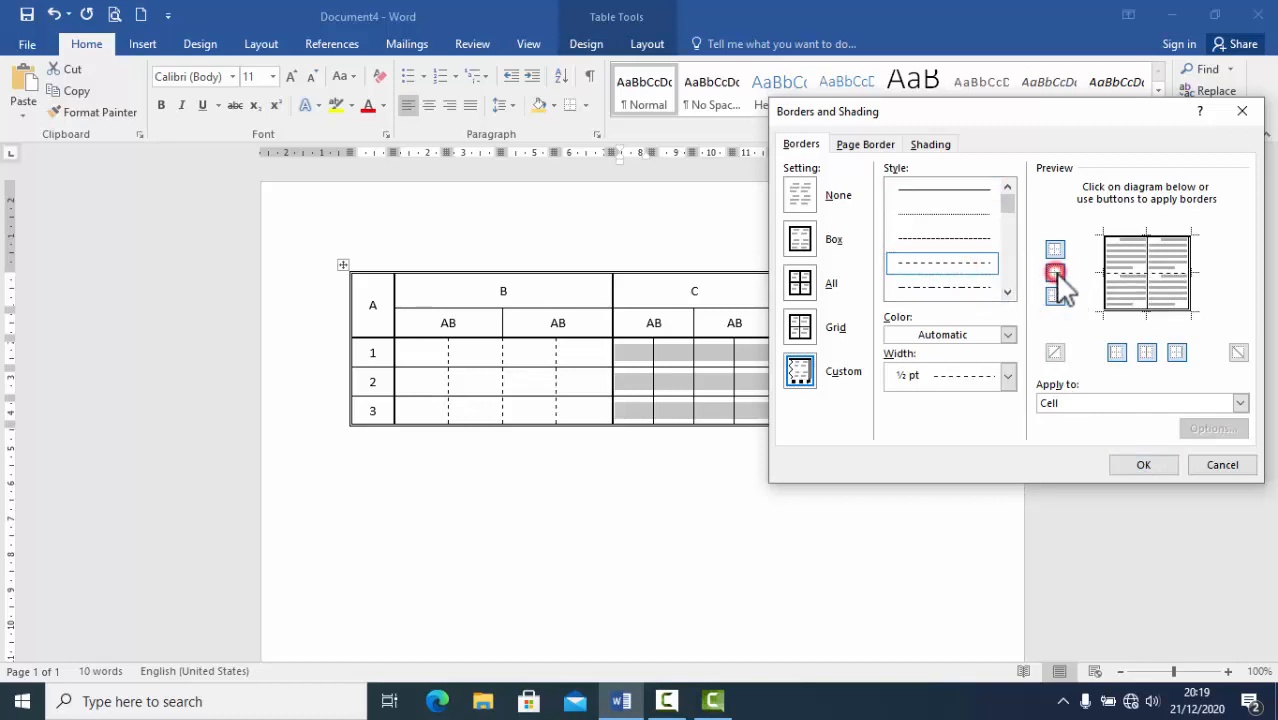
click(1138, 460)
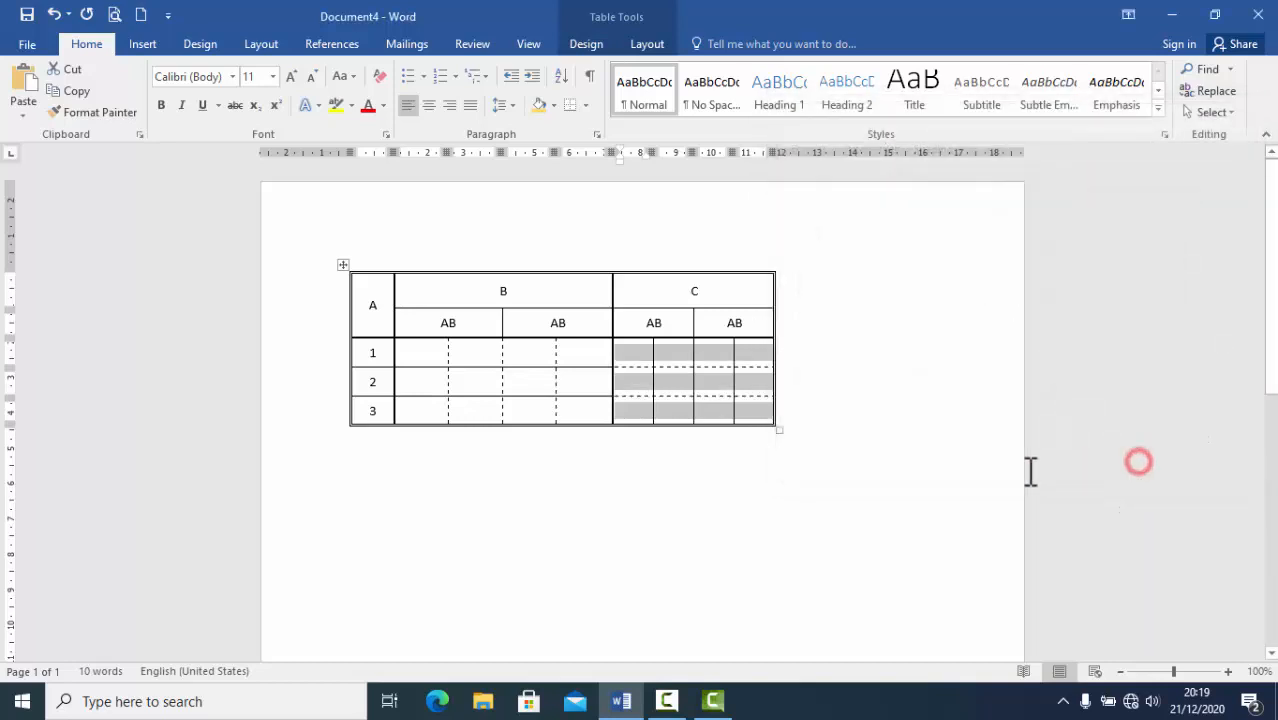
click(845, 450)
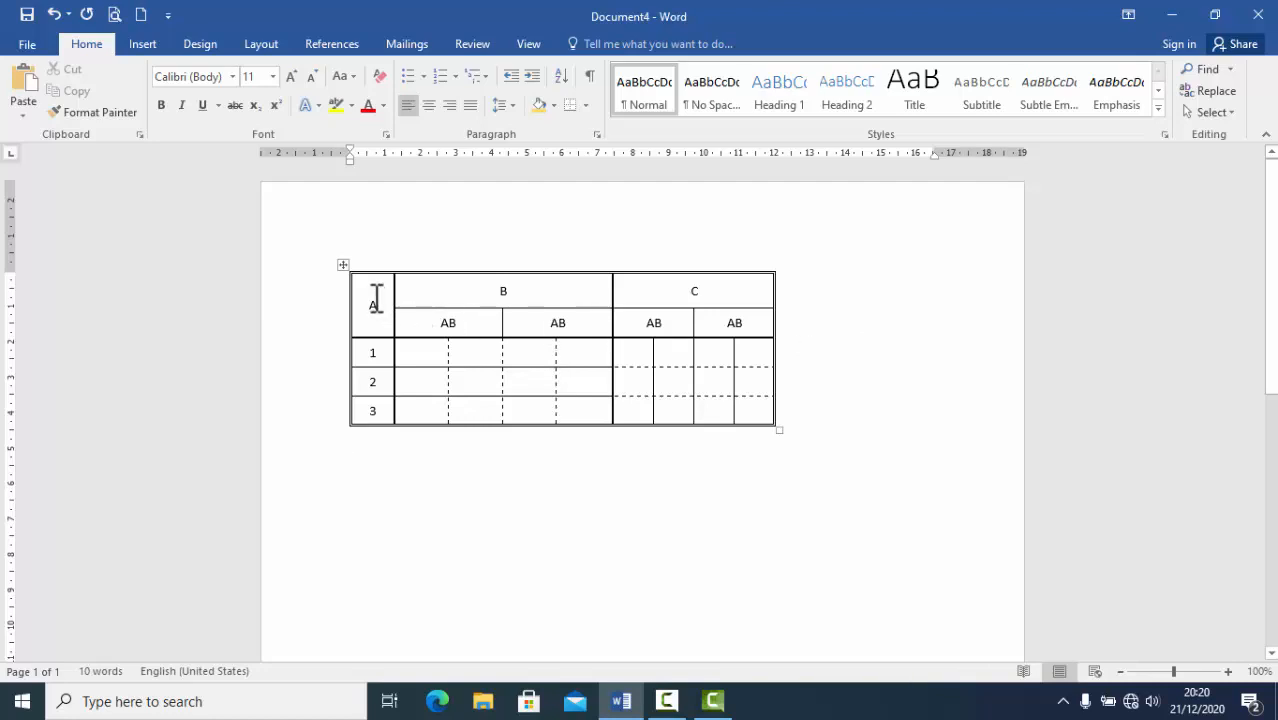
- Shade all the header cells, A, B, C and the AB row, with a light blue theme color
drag(373, 292, 751, 336)
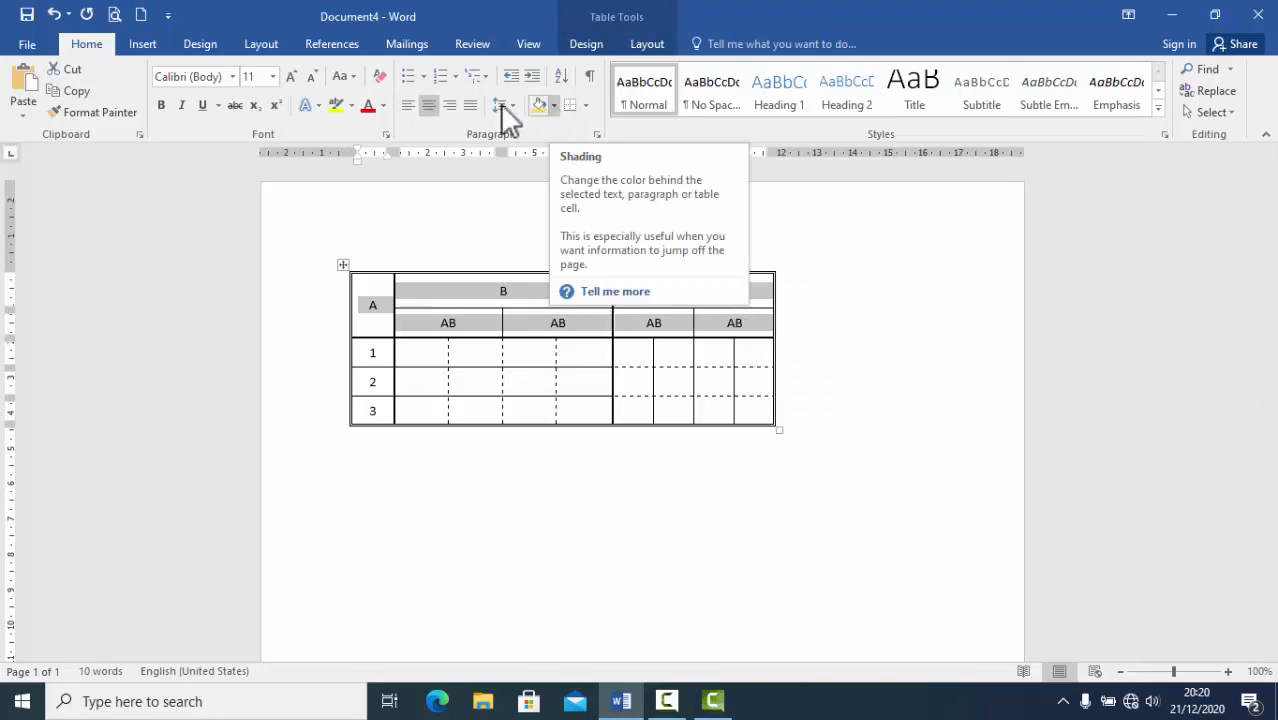
click(78, 45)
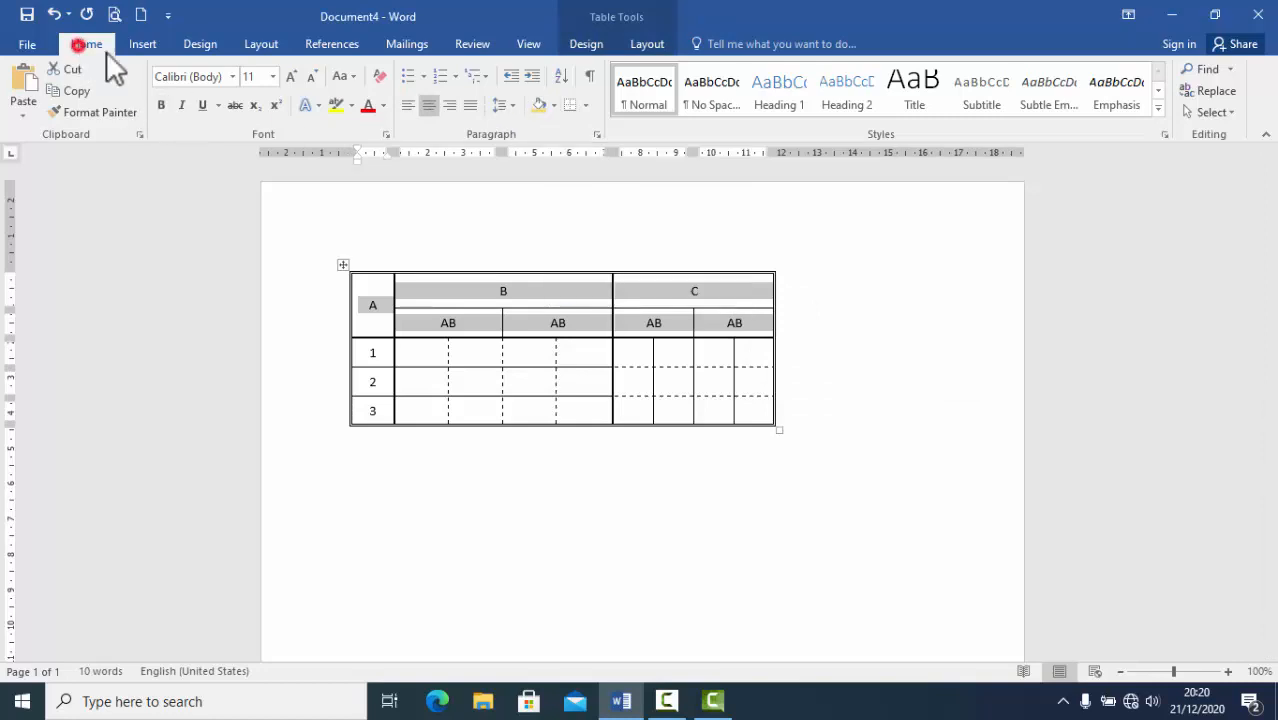
click(556, 104)
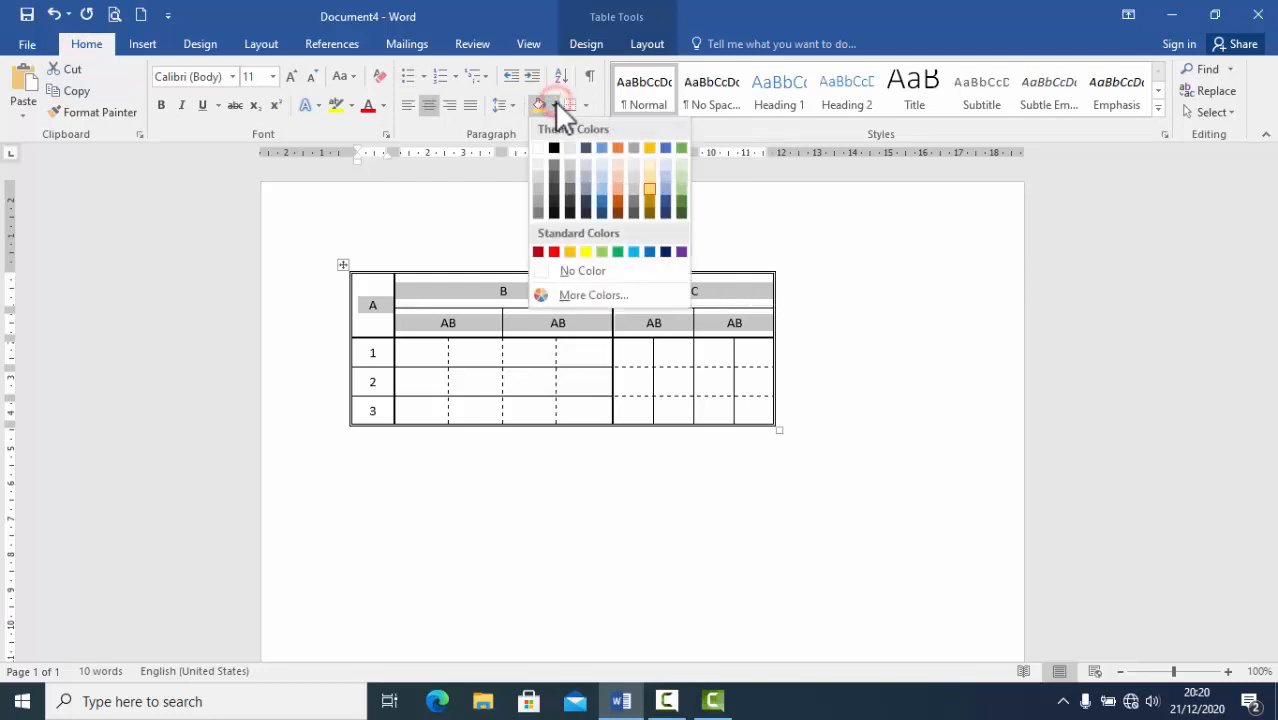
click(600, 192)
click(846, 409)
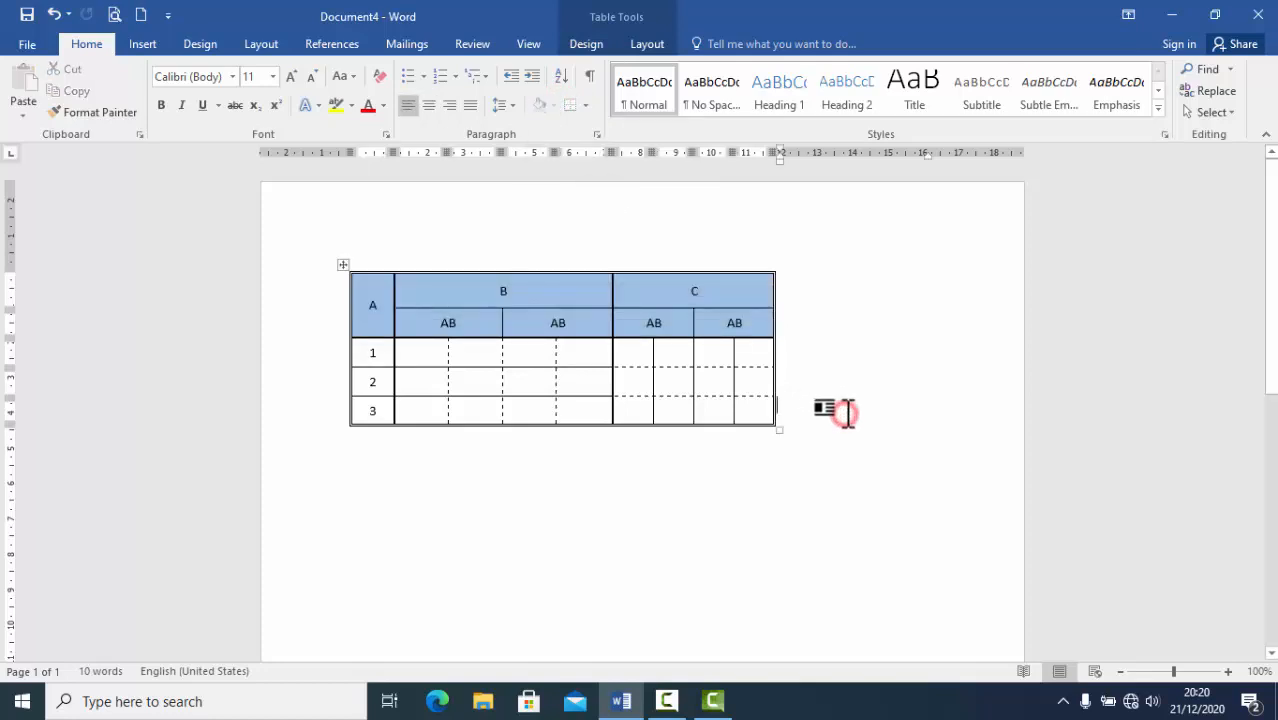
- Shade the first-column cells numbered 1 to 3 with a dark gold theme color
drag(371, 353, 375, 410)
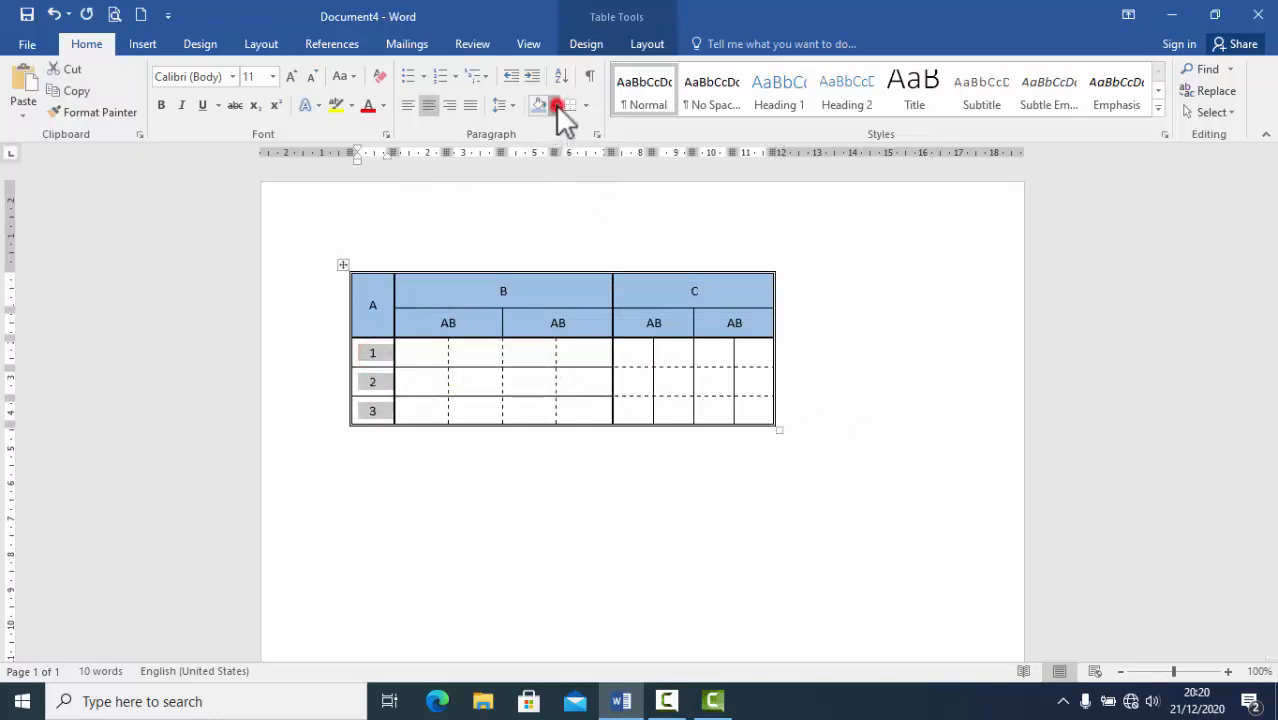
click(556, 105)
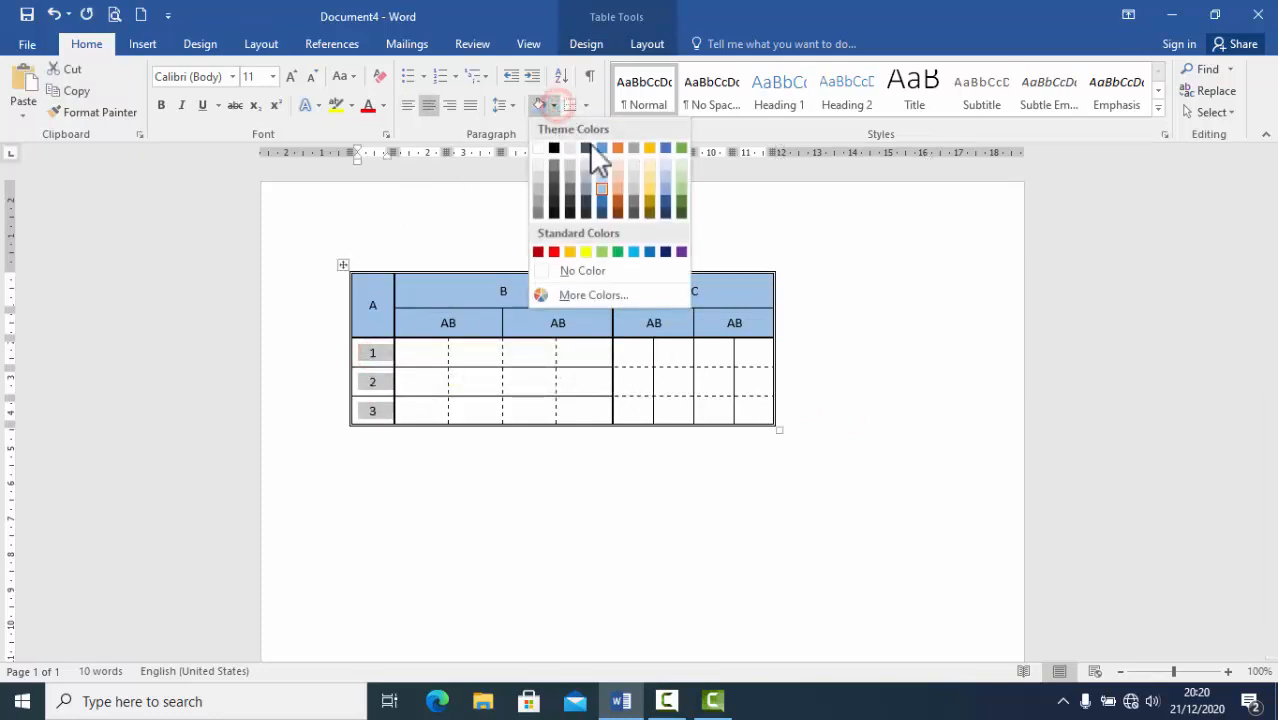
click(656, 195)
click(838, 388)
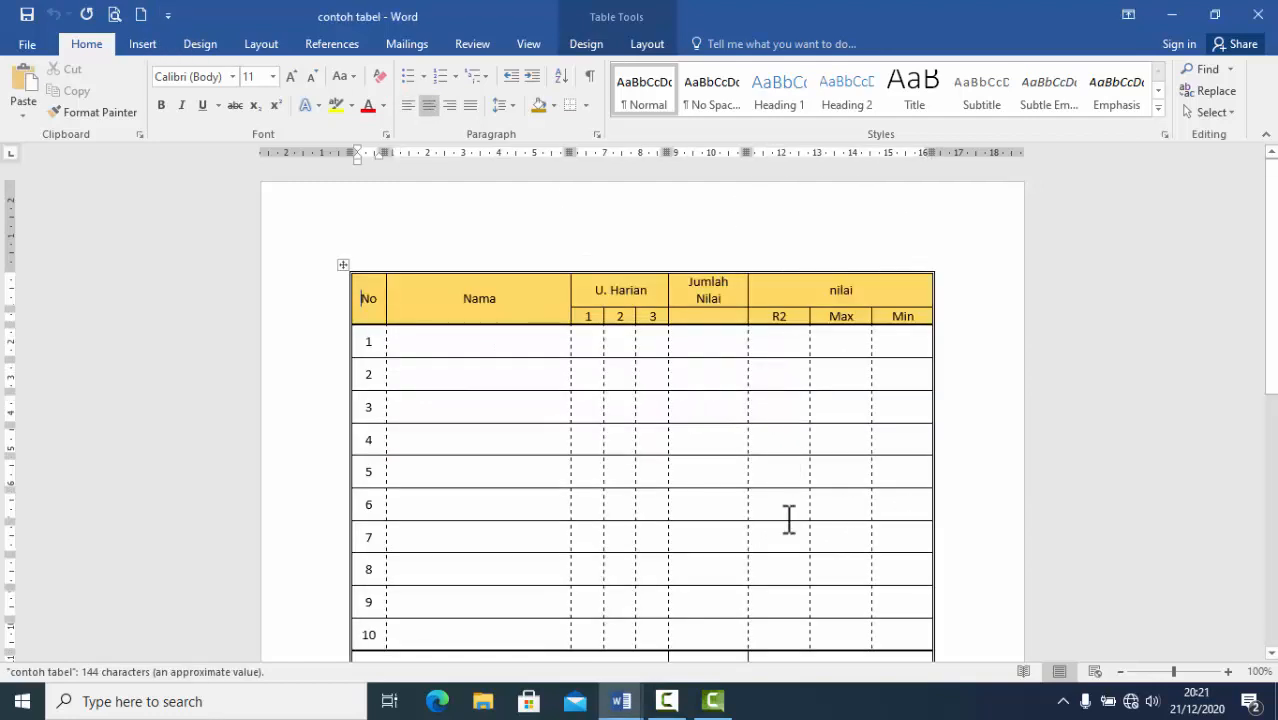
- Examine the layout, borders and header shading of the sample table in the contoh tabel document, and return to Document4
click(998, 349)
scroll(833, 408, down, 1)
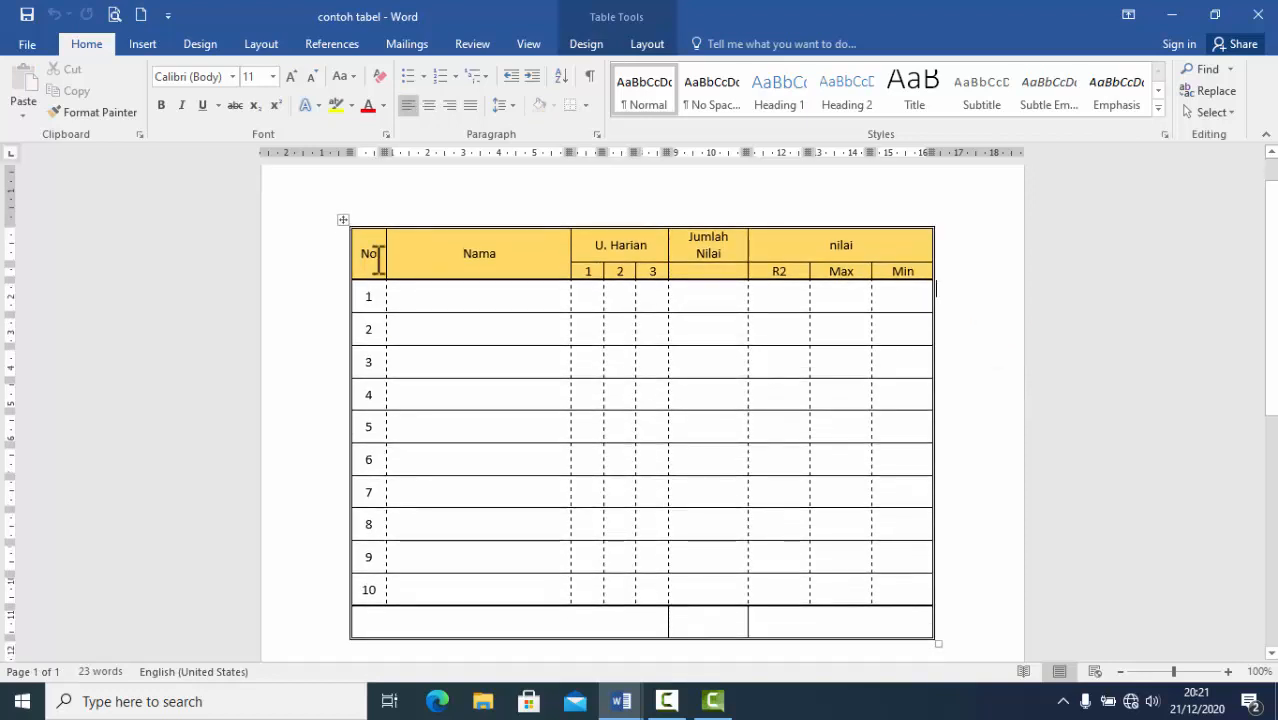
scroll(886, 580, down, 1)
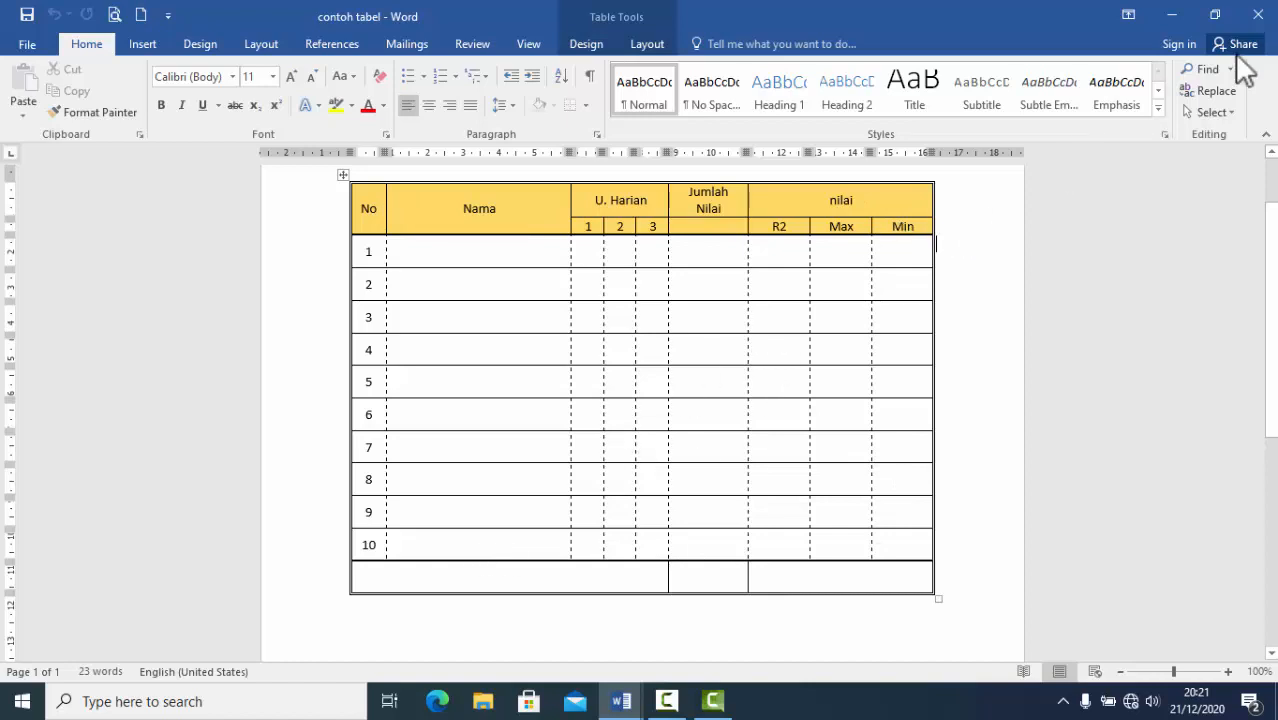
drag(377, 208, 836, 491)
key(ctrl+a)
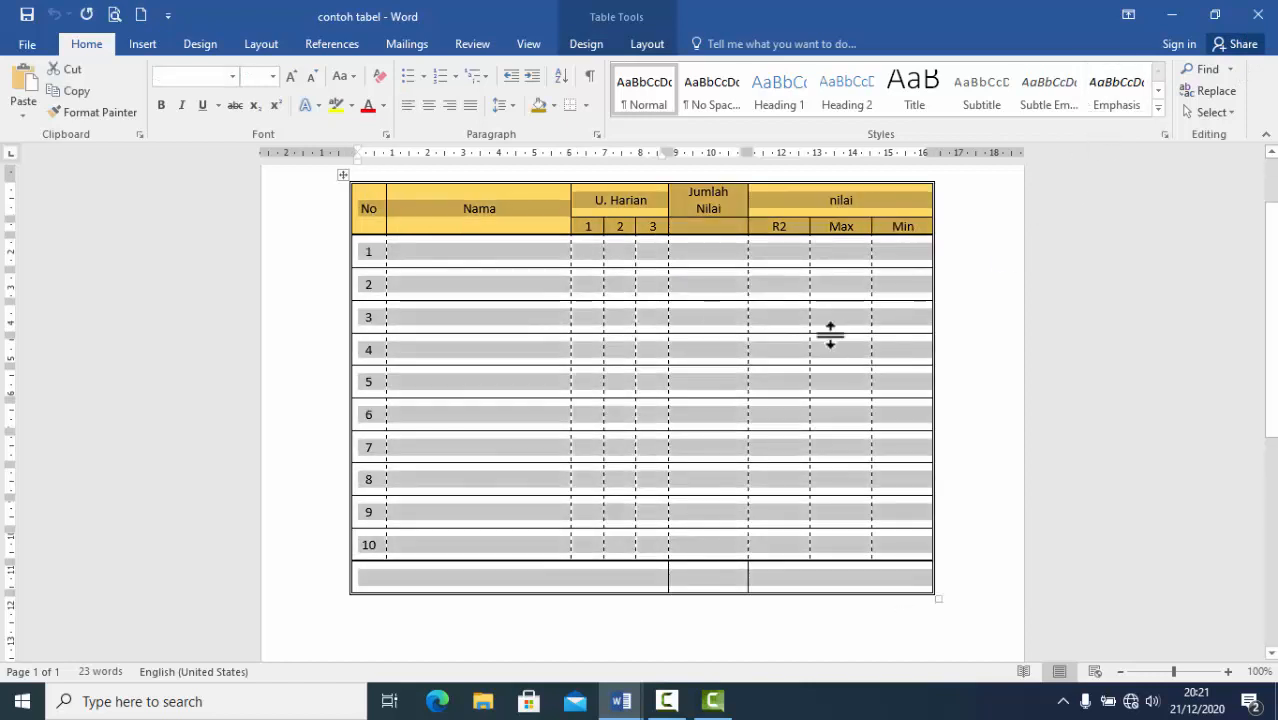
click(995, 243)
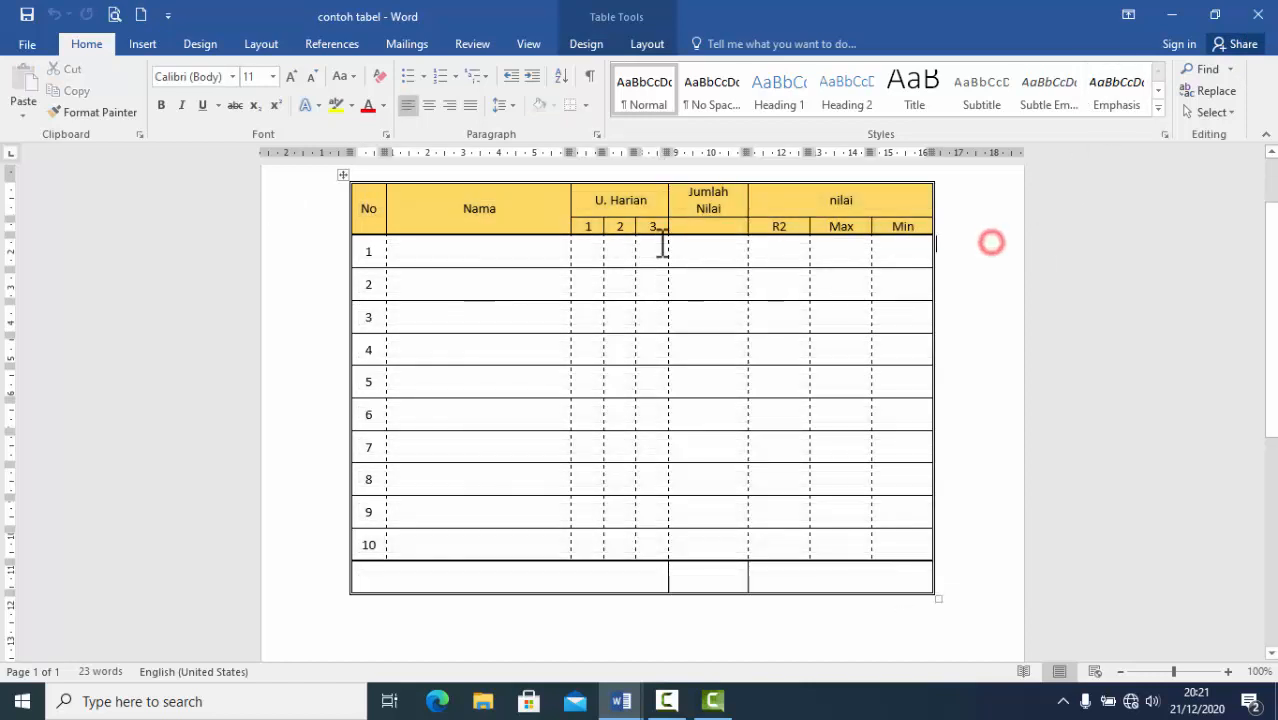
drag(370, 213, 890, 559)
click(981, 210)
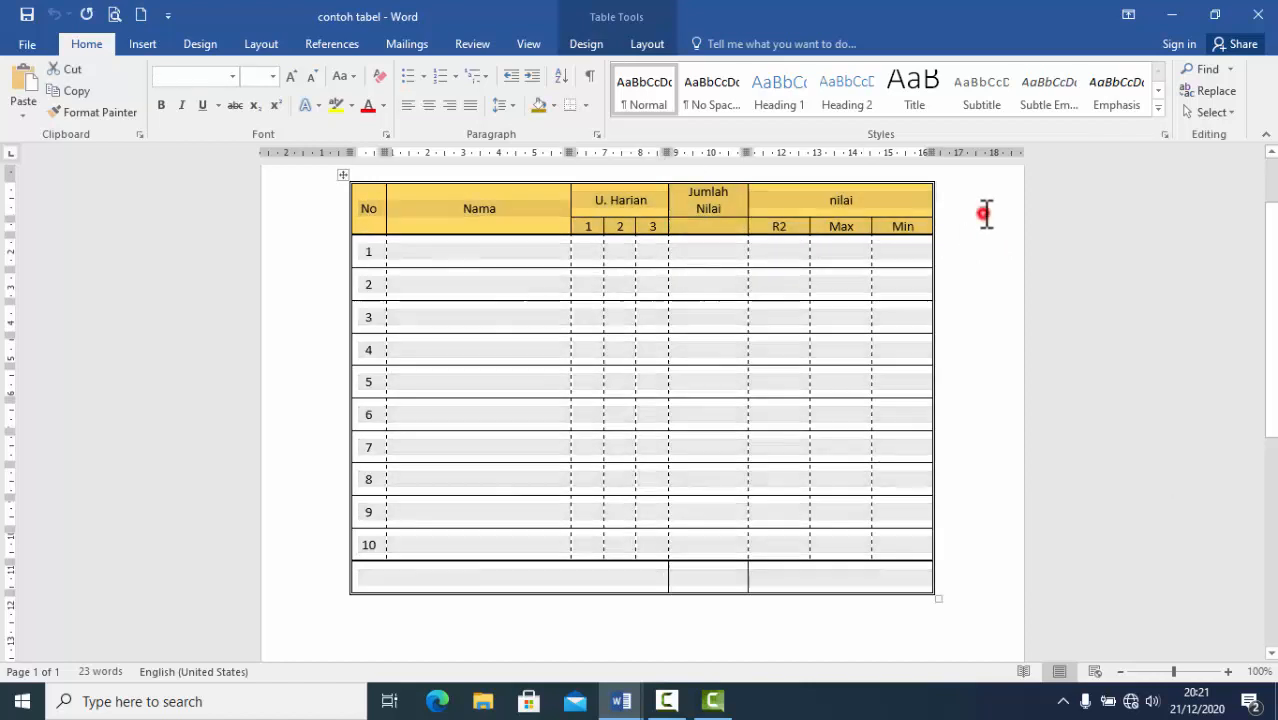
click(1172, 15)
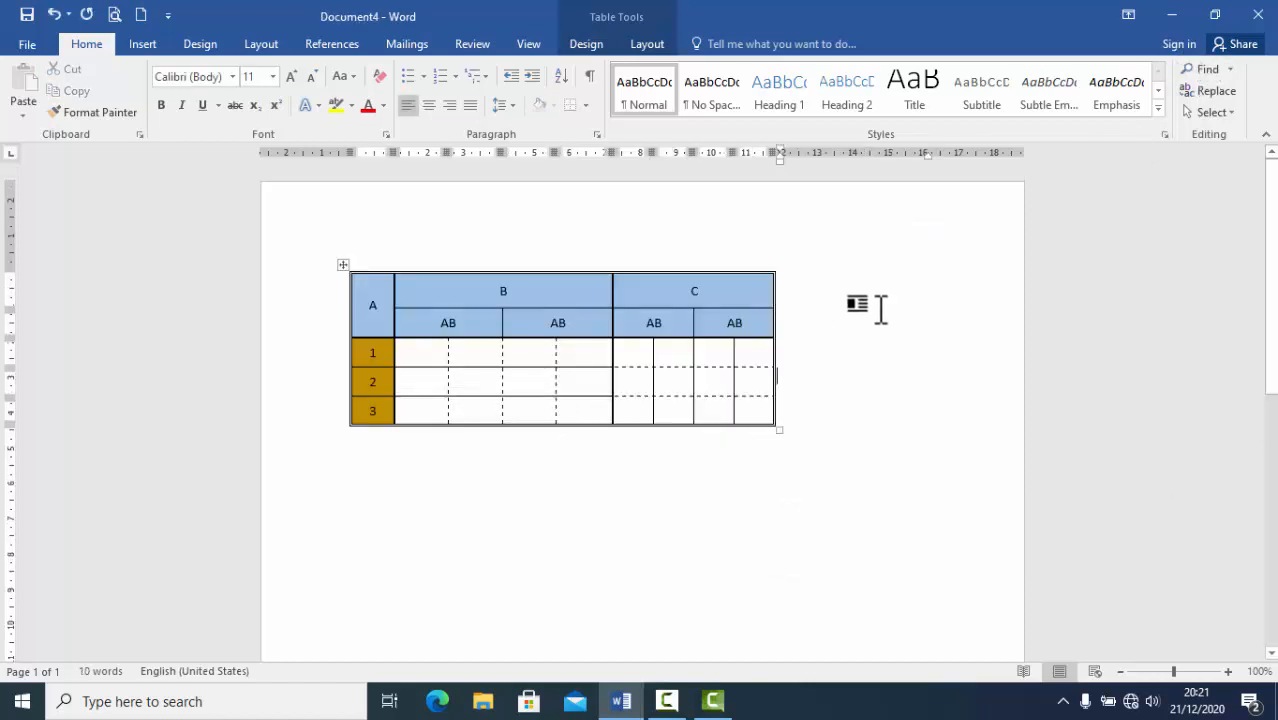
click(882, 307)
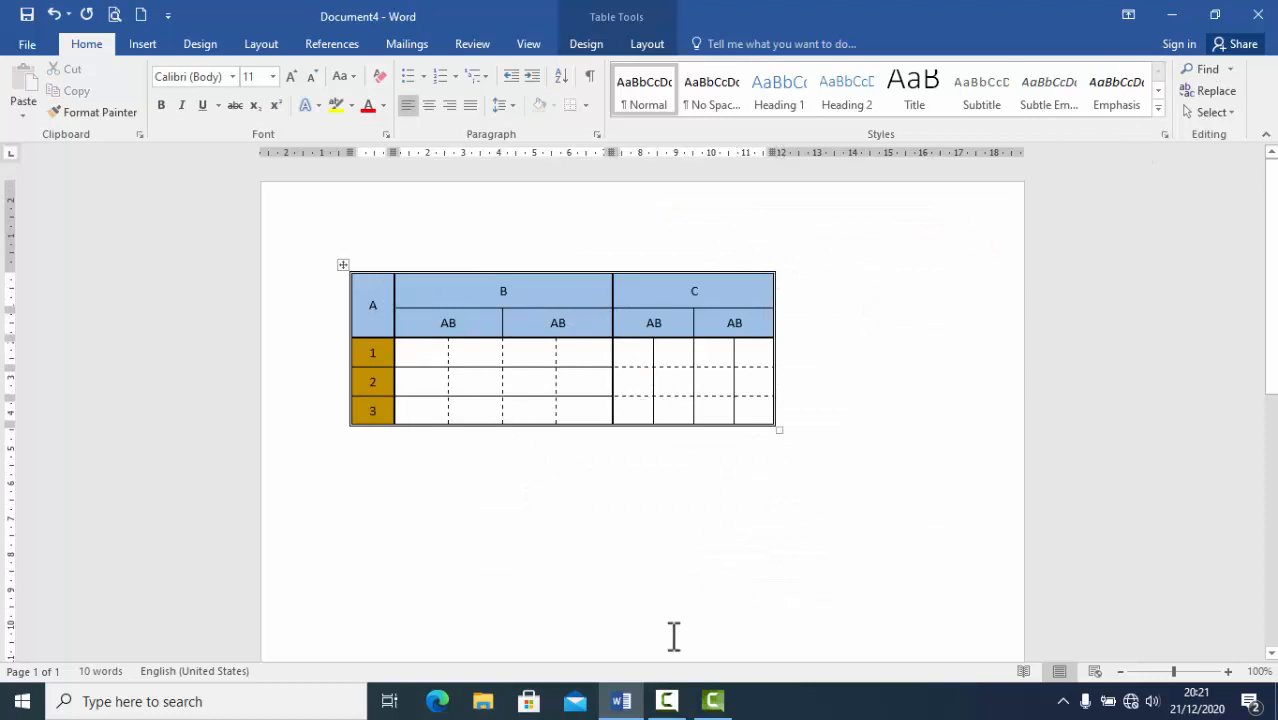